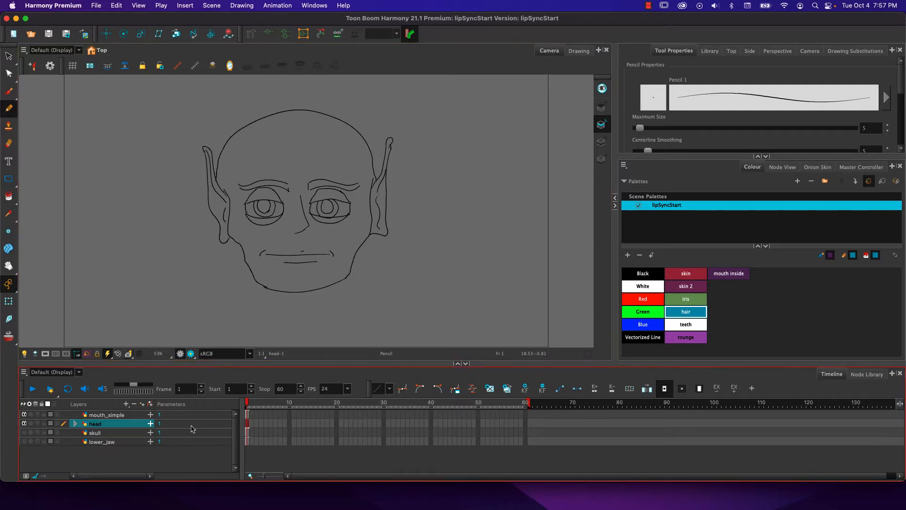
- Extend the head drawing's exposure through frame 60
left_click(525, 424)
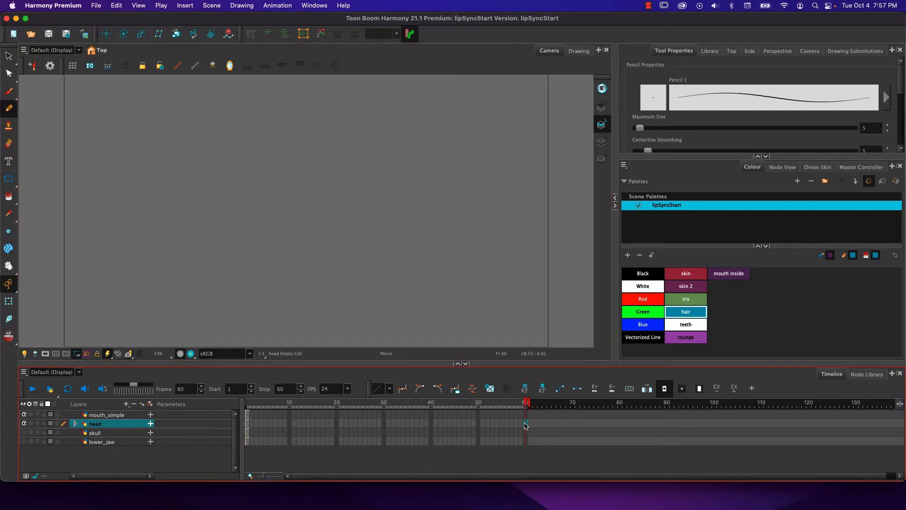
key("F5")
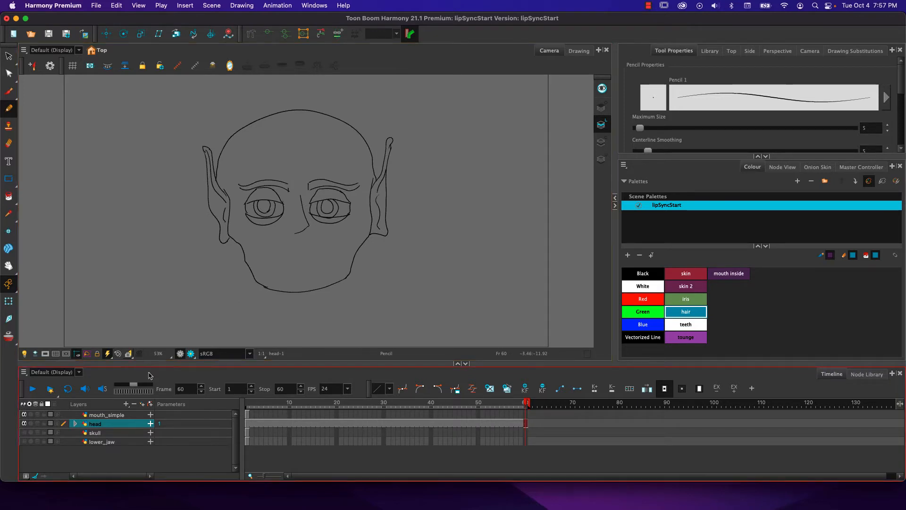
- Erase the mouth corners and the lower-lip line from the mouth_simple drawing on frame 1
left_click(248, 414)
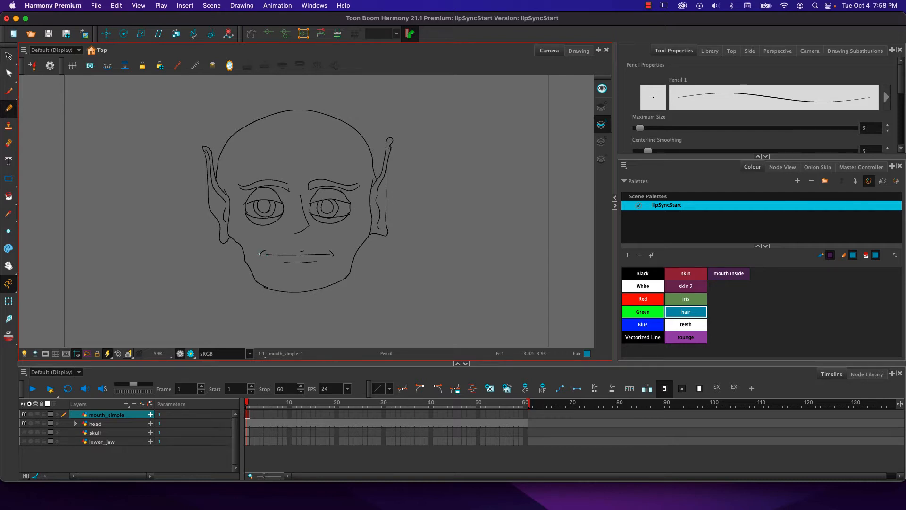
left_click(8, 143)
left_click_drag(260, 256, 268, 254)
left_click_drag(336, 255, 330, 253)
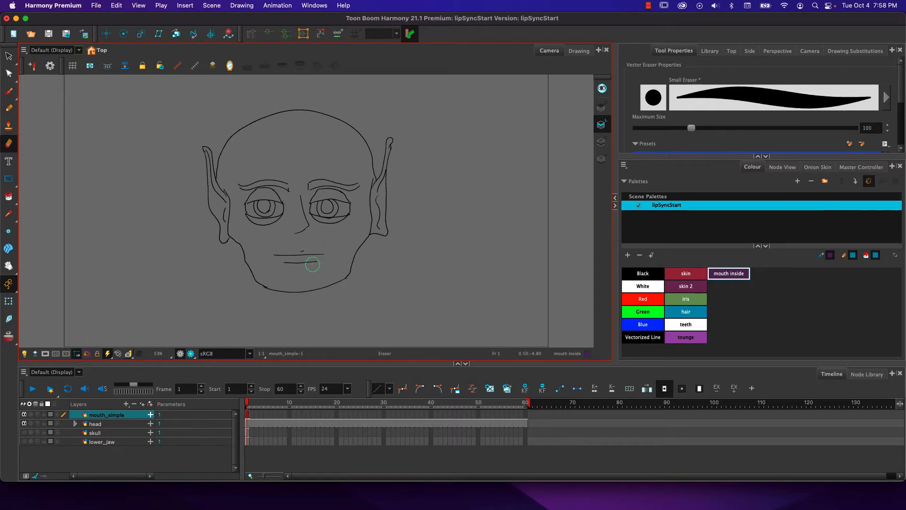
left_click_drag(316, 264, 280, 264)
- Redraw a short lower-lip line in Black with the Pencil just below the mouth on frame 1
left_click(9, 108)
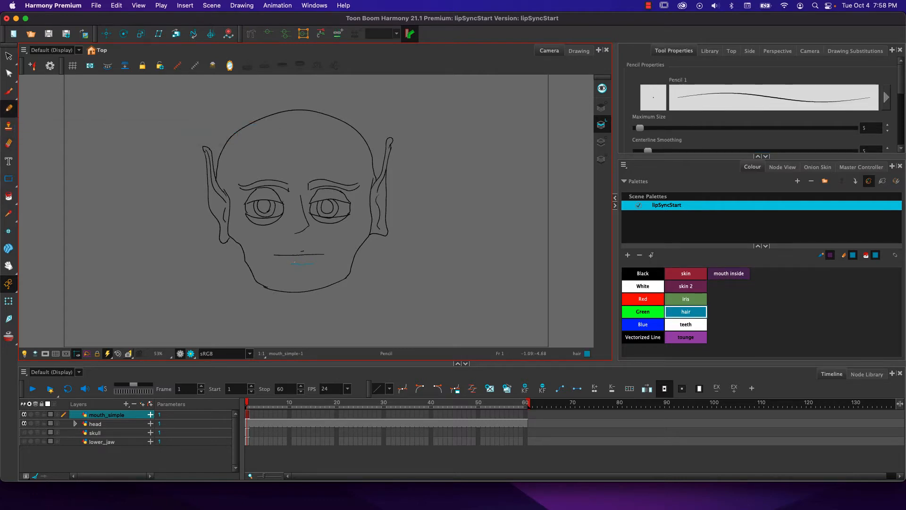
left_click(643, 273)
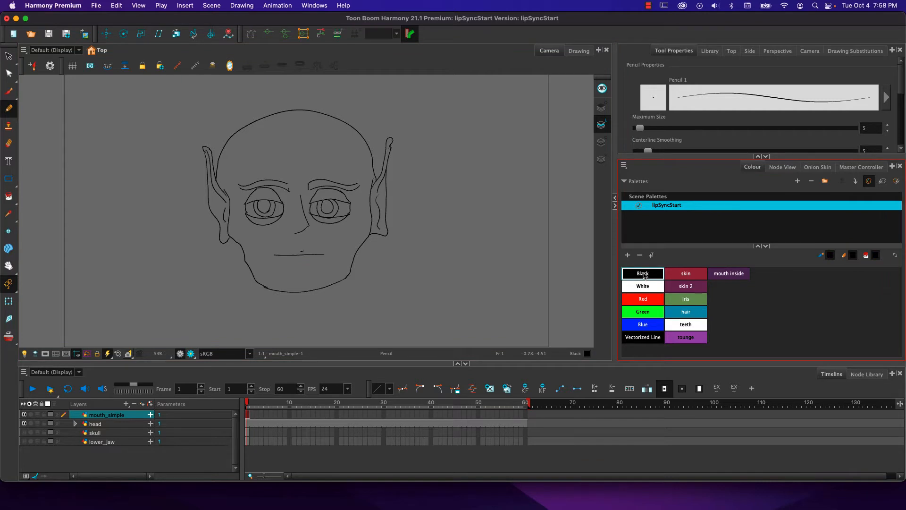
left_click_drag(318, 265, 292, 268)
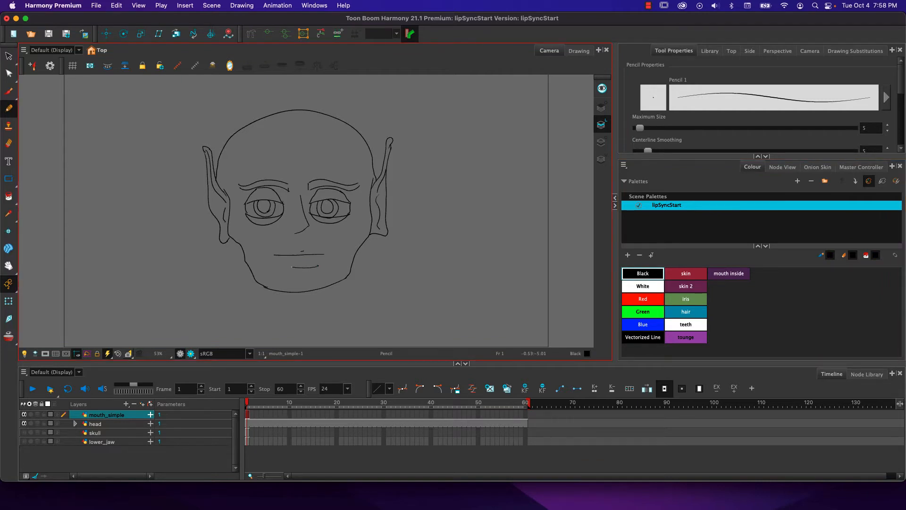
key("super+z")
left_click_drag(312, 266, 290, 267)
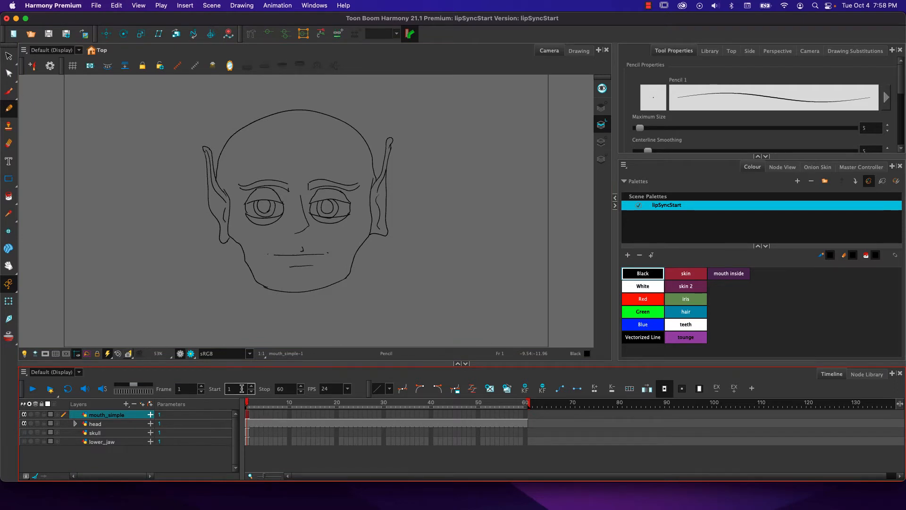
- Enable onion skin for mouth_simple and handwrite "Non Talking" with an X above it beside the face on frame 1
left_click(251, 414)
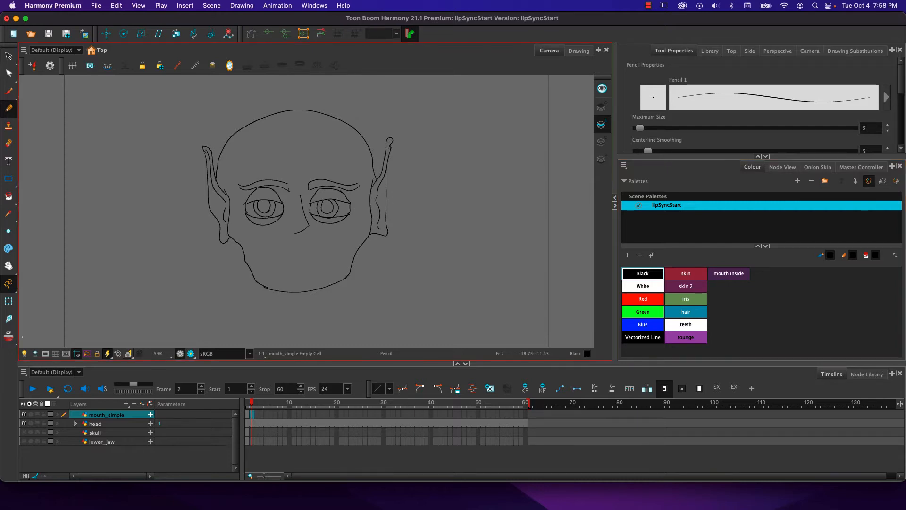
left_click(10, 342)
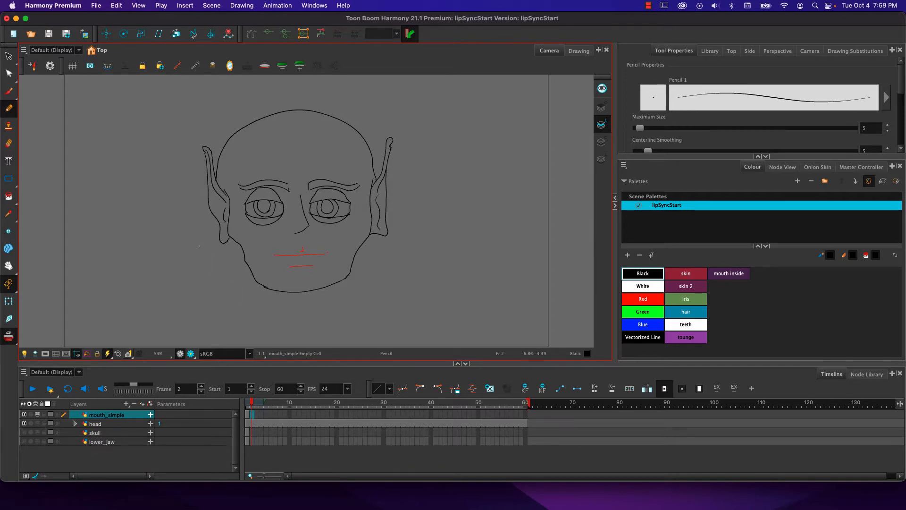
left_click(248, 414)
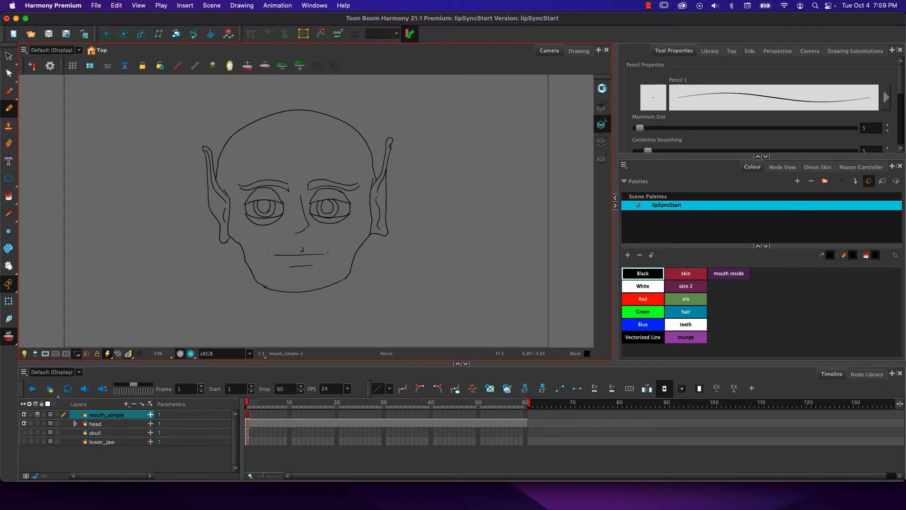
left_click_drag(407, 258, 415, 246)
mouse_move(419, 251)
left_mouse_down()
mouse_move(441, 251)
mouse_move(447, 237)
mouse_move(453, 249)
left_mouse_up()
mouse_move(457, 232)
left_mouse_down()
mouse_move(459, 248)
mouse_move(486, 244)
mouse_move(491, 256)
left_mouse_up()
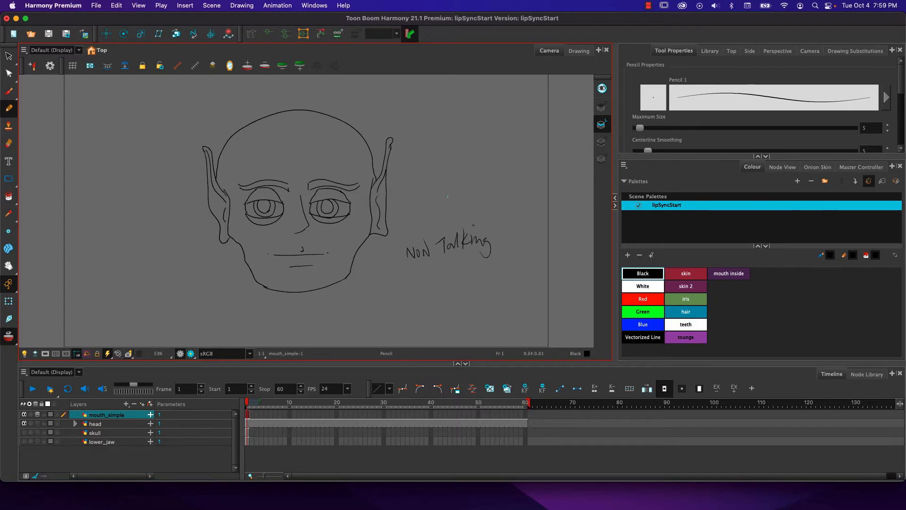
left_click(248, 415)
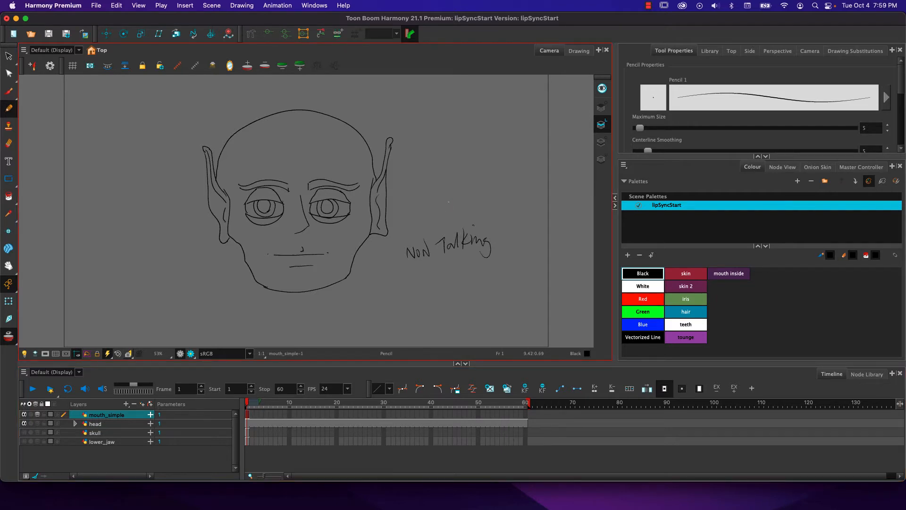
mouse_move(451, 196)
left_mouse_down()
mouse_move(436, 218)
mouse_move(451, 216)
left_mouse_up()
- On frame 2 of mouth_simple, write "M B P" beside the face and draw a wider closed mouth with corner creases
left_click(252, 414)
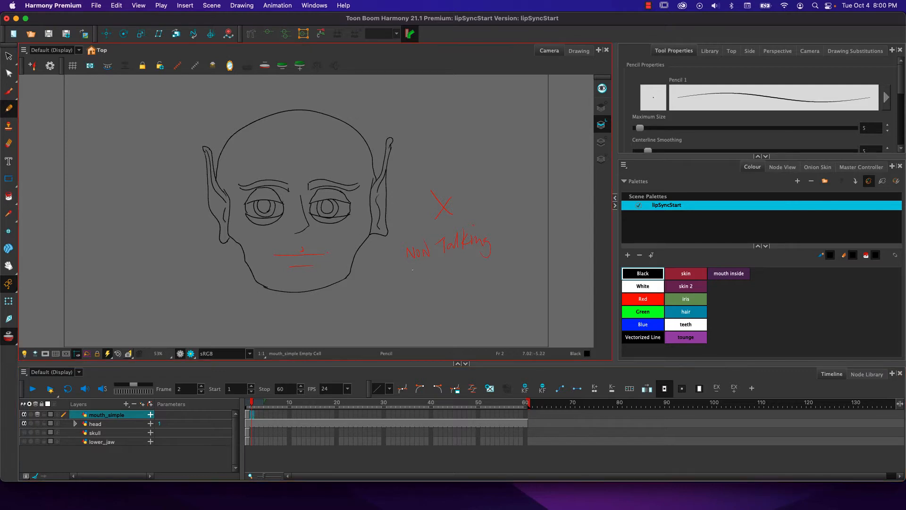
left_click_drag(409, 274, 453, 263)
key("alt+super")
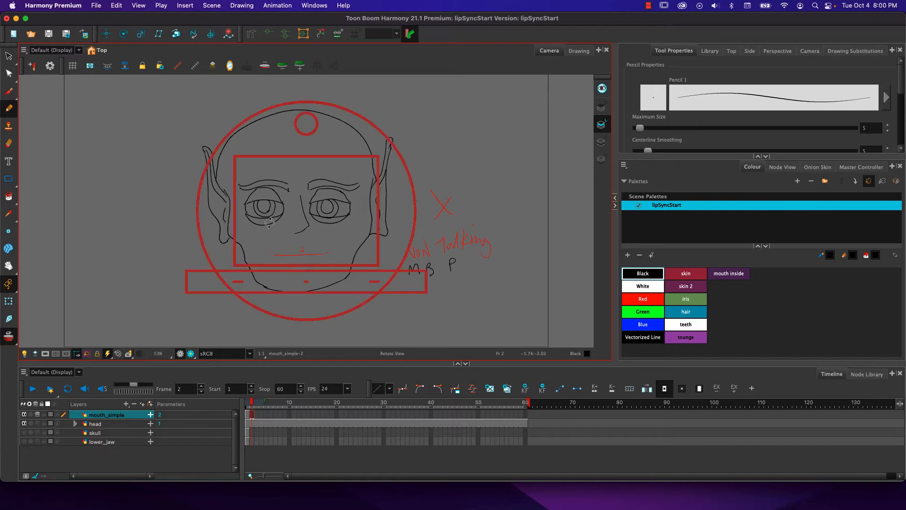
mouse_move(270, 223)
left_mouse_down()
mouse_move(254, 278)
mouse_move(292, 309)
mouse_move(353, 199)
mouse_move(346, 235)
left_mouse_up()
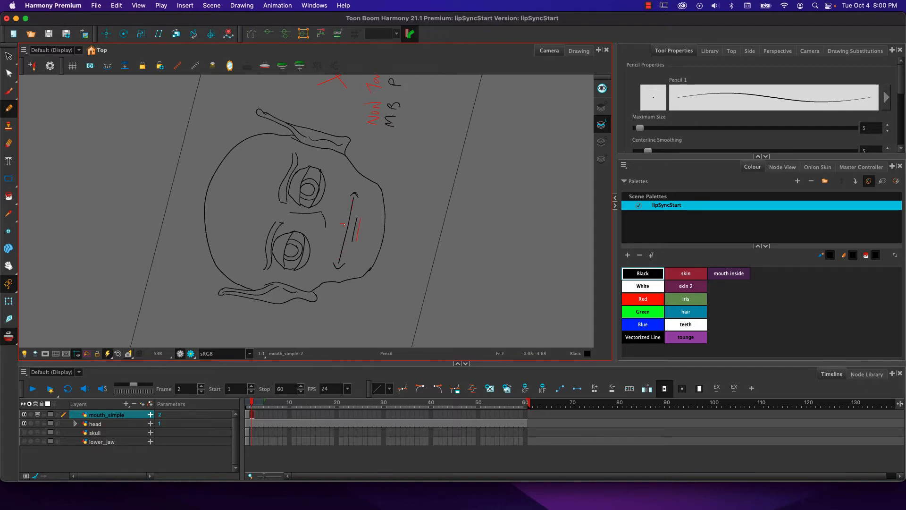
left_click_drag(344, 220, 343, 231)
left_click_drag(296, 267, 251, 214)
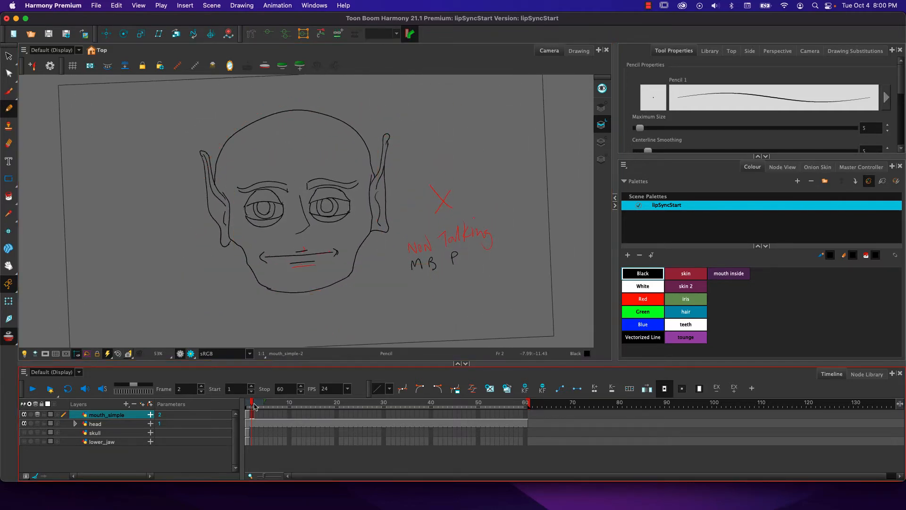
- Label the closed-mouth drawing on frame 2 with a large "A" beside the face
left_click_drag(250, 404, 252, 405)
left_click(261, 402)
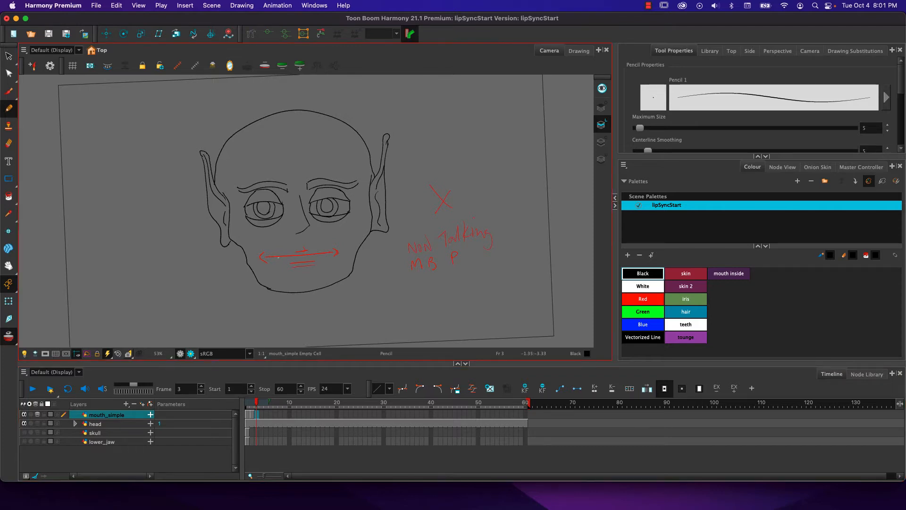
key("comma")
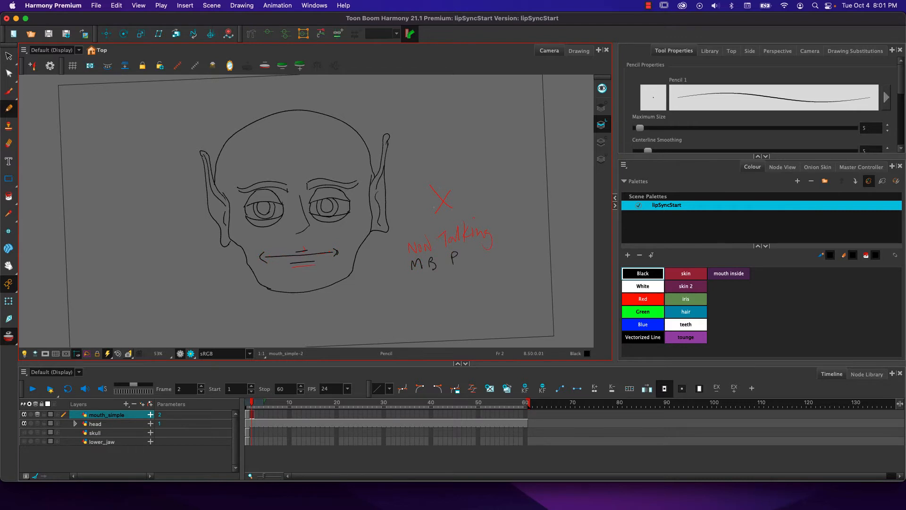
mouse_move(441, 187)
left_mouse_down()
mouse_move(437, 210)
mouse_move(454, 209)
left_mouse_up()
- On frame 3 of mouth_simple, draw a slightly open mouth with corner creases and a row of teeth
key(".")
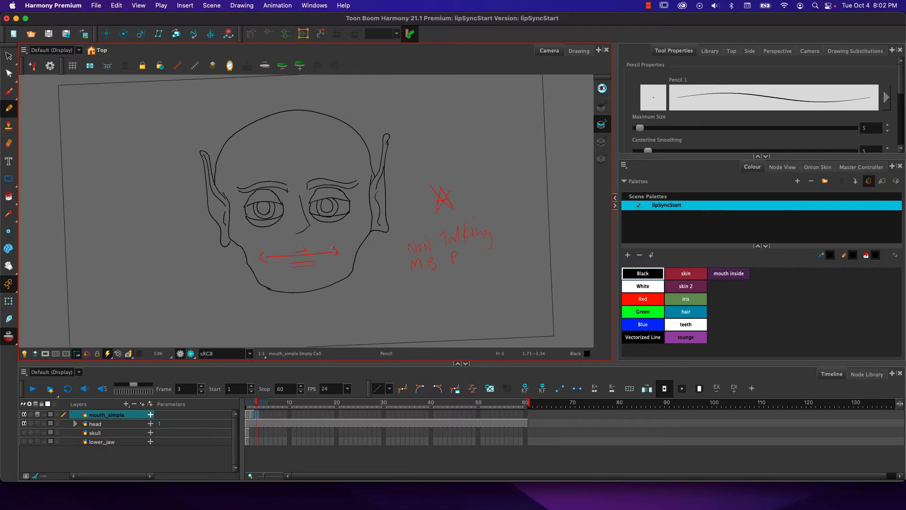
left_click_drag(332, 248, 270, 252)
left_click_drag(319, 257, 276, 259)
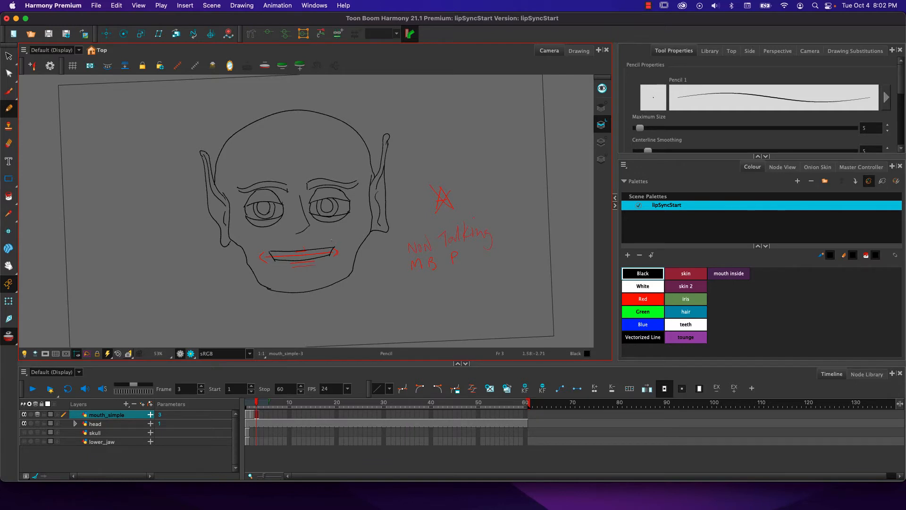
mouse_move(266, 253)
left_mouse_down()
mouse_move(273, 246)
mouse_move(300, 265)
left_mouse_up()
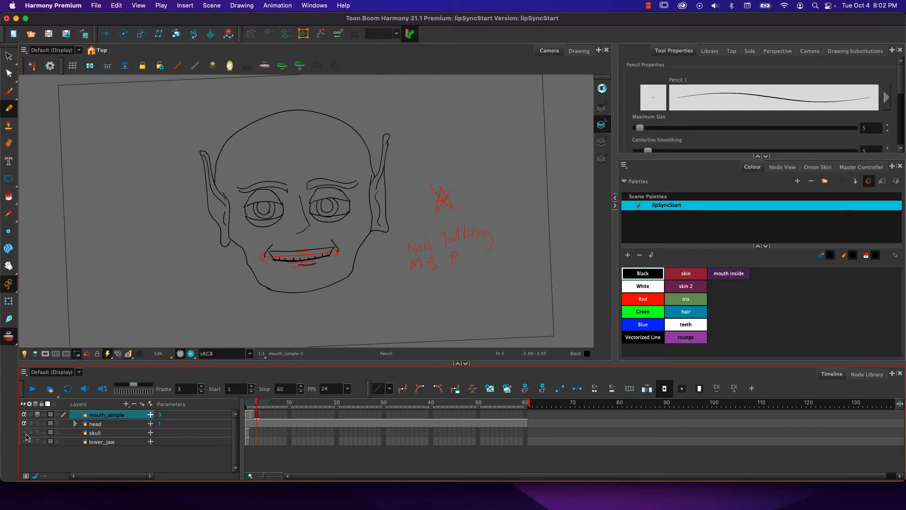
- Show the skull and lower_jaw layers to check the teeth and jaw position at frame 1, and hide both again
left_click(24, 432)
left_click(247, 404)
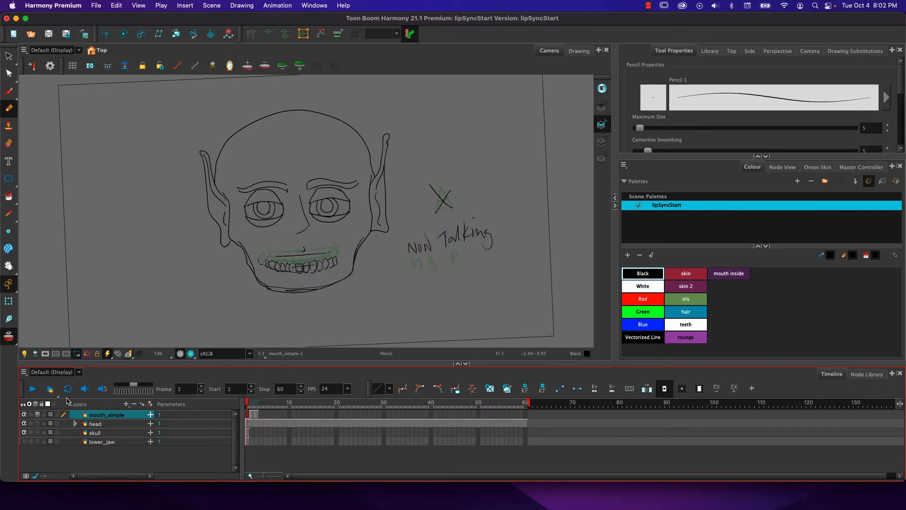
left_click(24, 442)
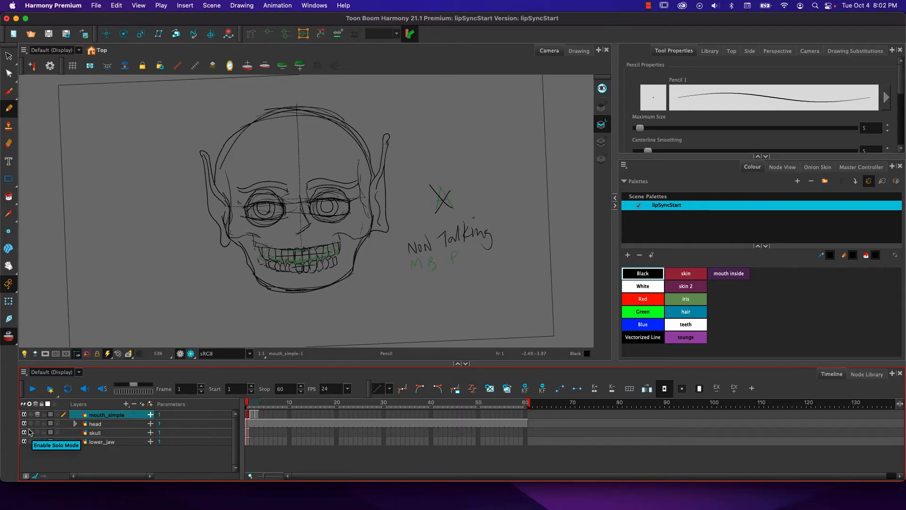
left_click(24, 433)
left_click(24, 441)
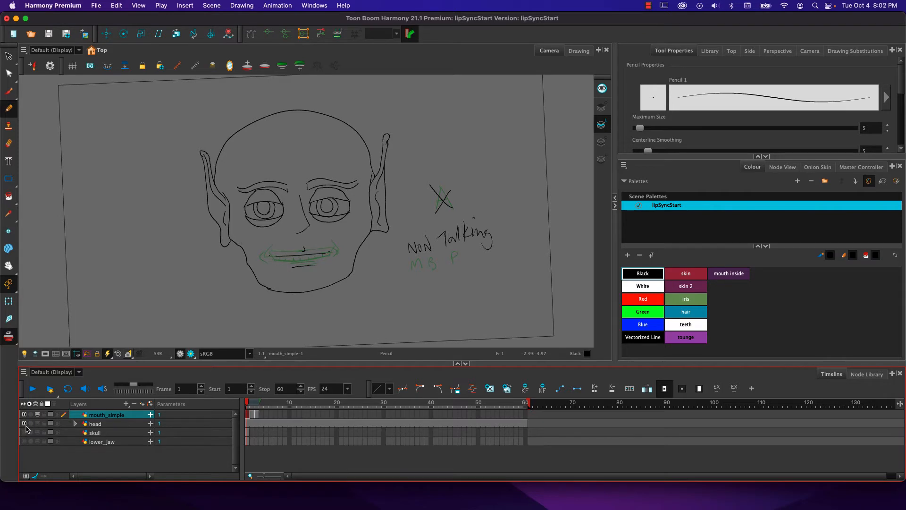
- Label the frame 3 mouth with a large "B" and the letters "C D G N K N R S Z" below it
left_click(256, 415)
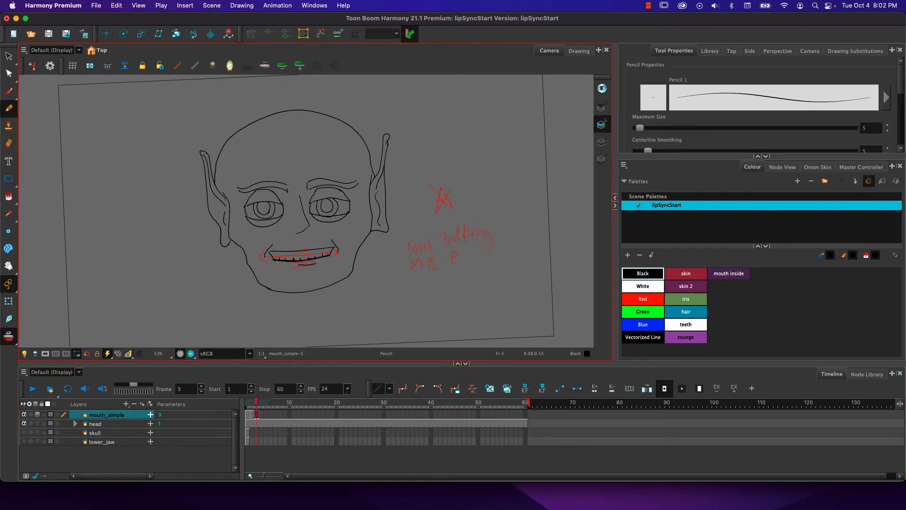
left_click_drag(436, 185, 437, 203)
left_click_drag(409, 249, 427, 250)
mouse_move(438, 249)
left_mouse_down()
mouse_move(455, 244)
mouse_move(491, 241)
left_mouse_up()
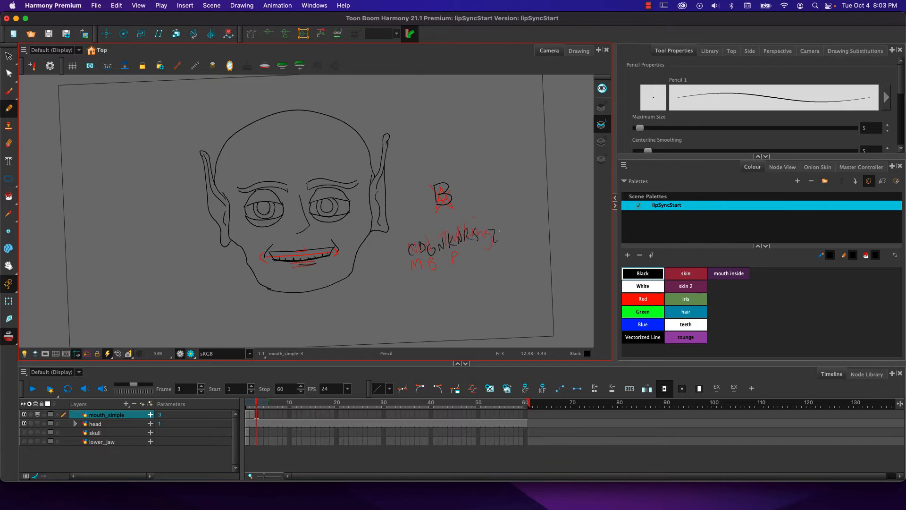
- On frame 4 of mouth_simple, write a large "C" beside the face and draw the outline of a wider open mouth
left_click(262, 415)
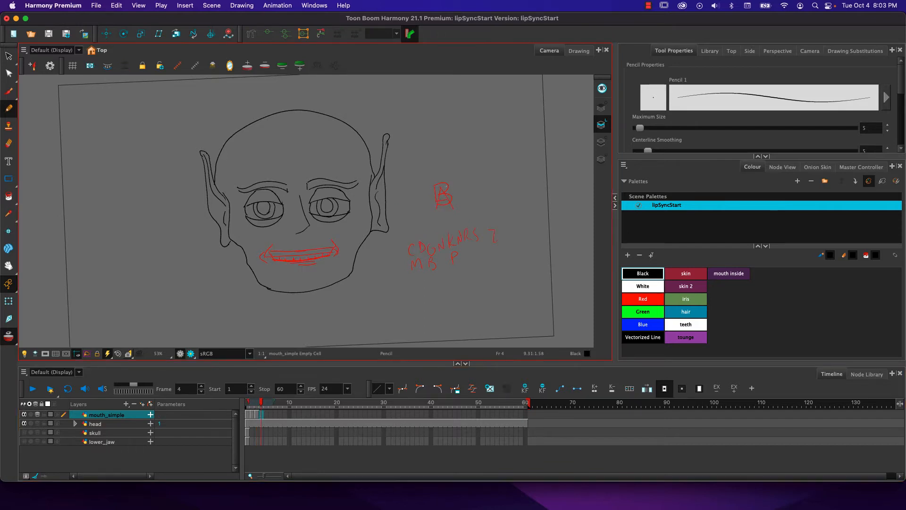
mouse_move(446, 180)
left_mouse_down()
mouse_move(435, 194)
mouse_move(450, 191)
left_mouse_up()
left_click_drag(330, 242, 337, 254)
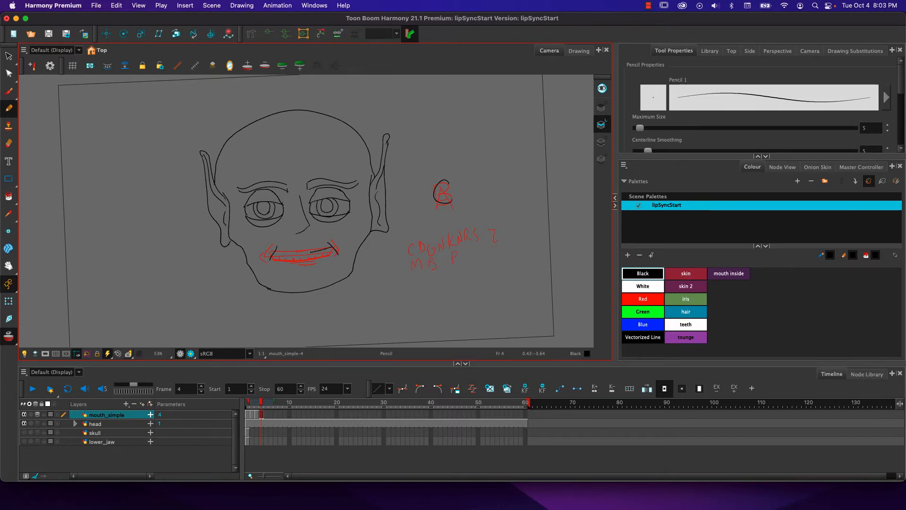
left_click_drag(305, 253, 289, 253)
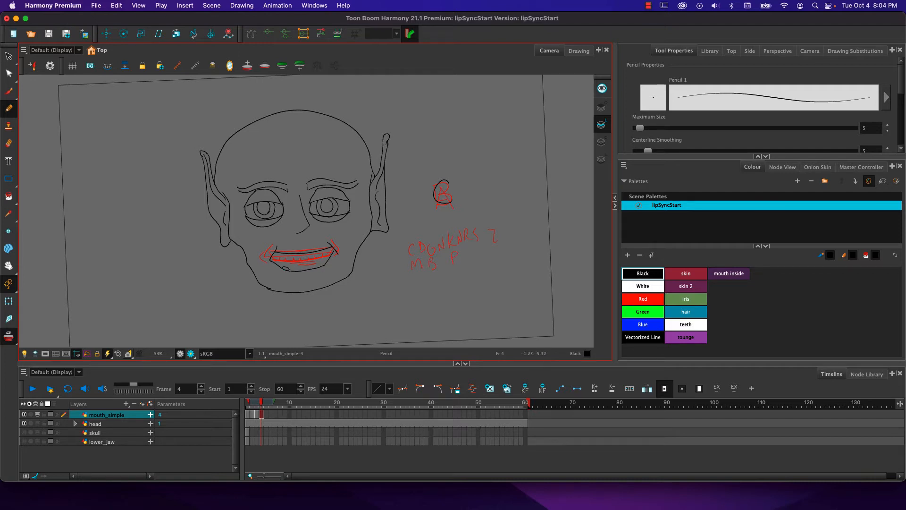
- Draw the lower and upper rows of teeth inside the open mouth on frame 4
left_click_drag(284, 268, 298, 270)
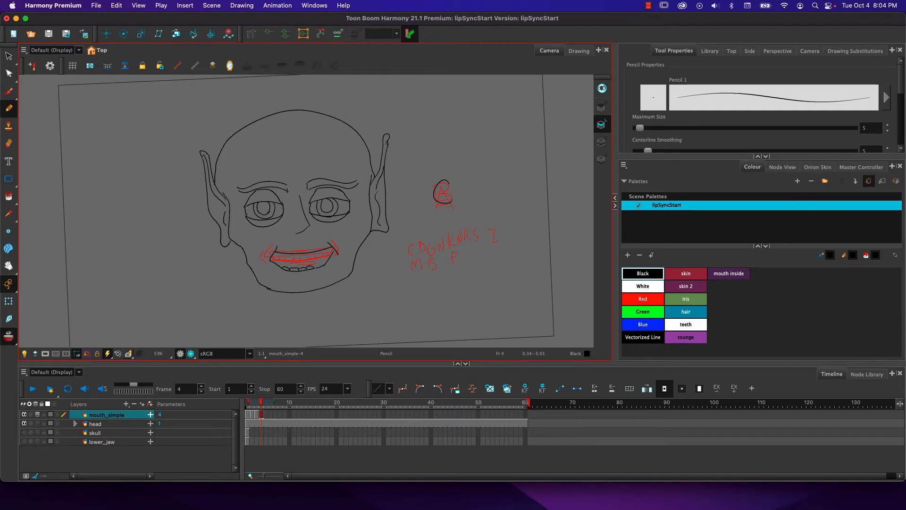
left_click_drag(322, 263, 324, 266)
left_click_drag(277, 257, 278, 260)
left_click_drag(325, 257, 335, 250)
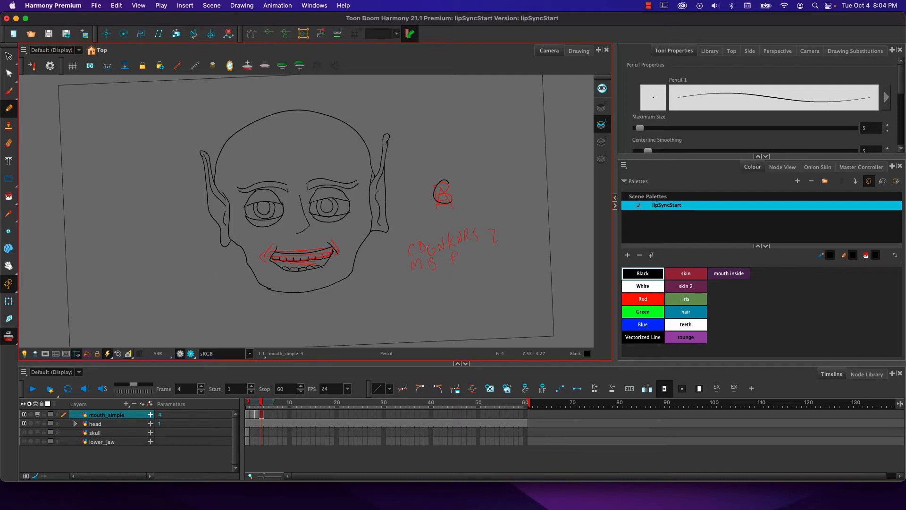
- Write the sound "EEE" below the large letter C on frame 4
left_click_drag(436, 246, 435, 252)
mouse_move(445, 245)
left_mouse_down()
mouse_move(445, 255)
mouse_move(454, 252)
left_mouse_up()
left_click_drag(449, 248, 454, 247)
- Start the next mouth drawing on frame 5 of mouth_simple by writing a large "D" beside the face
left_click(262, 416)
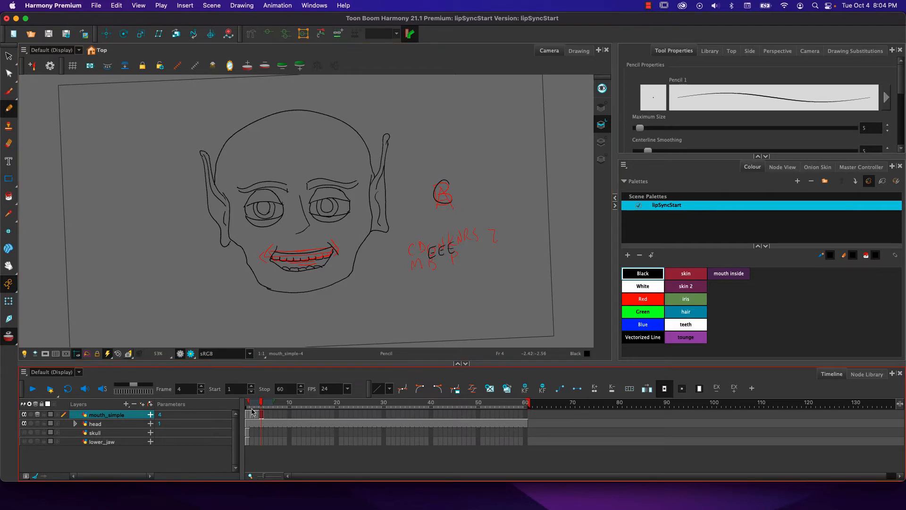
left_click(267, 417)
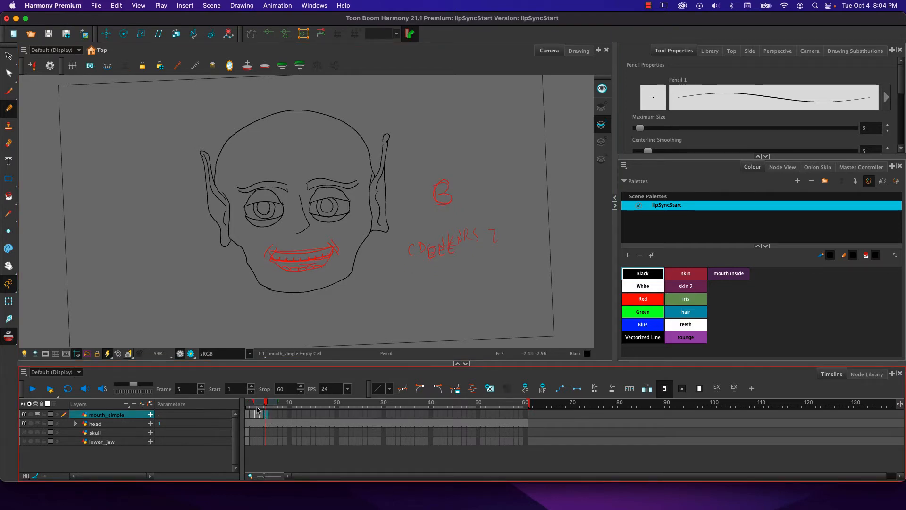
mouse_move(434, 178)
left_mouse_down()
mouse_move(438, 201)
mouse_move(427, 206)
left_mouse_up()
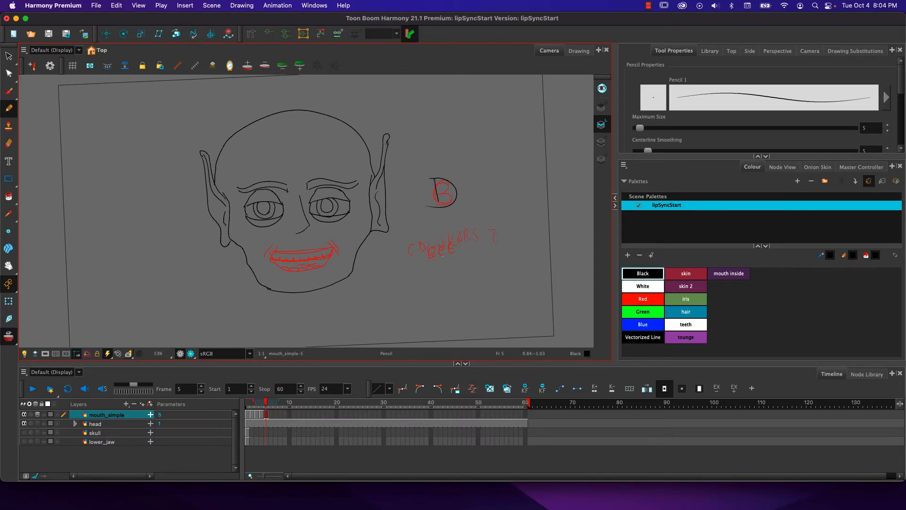
- Write the sound "AAA" below the large letter D on frame 5 and draw the outline of a wide-open mouth
left_click_drag(428, 257, 459, 253)
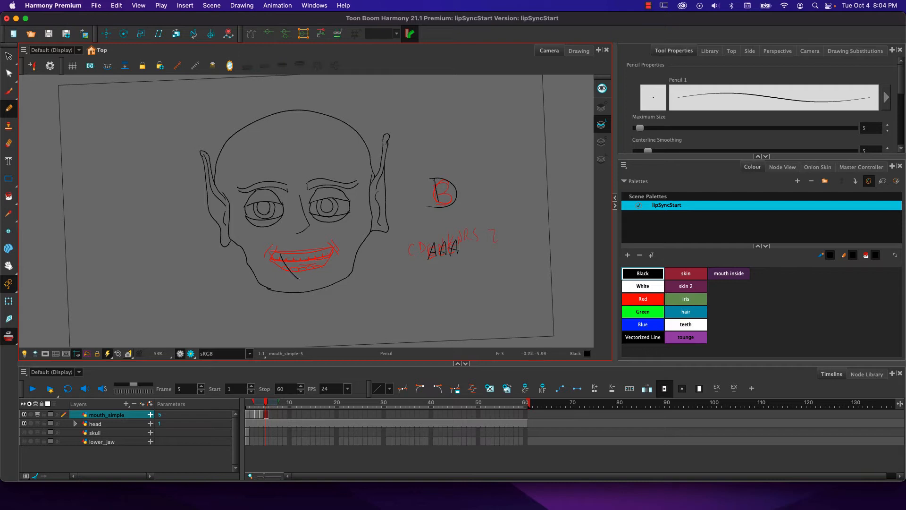
left_click_drag(303, 281, 324, 253)
key("super+z")
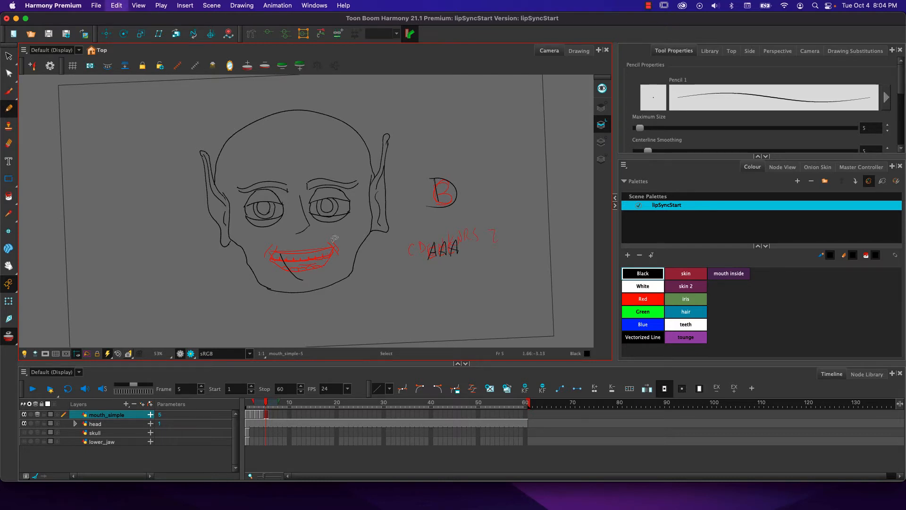
left_click_drag(324, 249, 318, 272)
key("super+z")
left_click_drag(263, 276, 317, 294)
left_click_drag(348, 231, 353, 244)
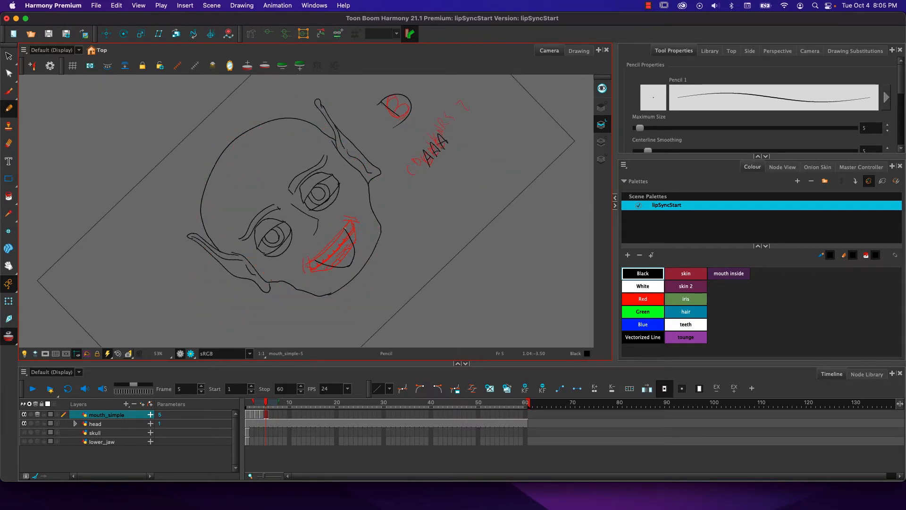
- Draw the upper teeth, tongue and lower teeth inside the open mouth on frame 5, plus the lower lip line
mouse_move(345, 222)
left_mouse_down()
mouse_move(315, 259)
mouse_move(345, 273)
left_mouse_up()
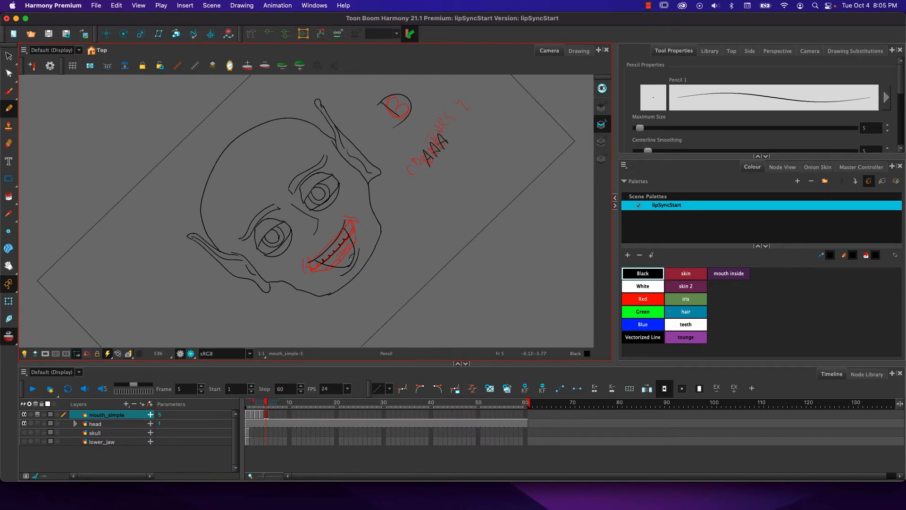
left_click_drag(349, 259, 346, 261)
left_click_drag(349, 260, 353, 255)
left_click_drag(339, 261, 332, 265)
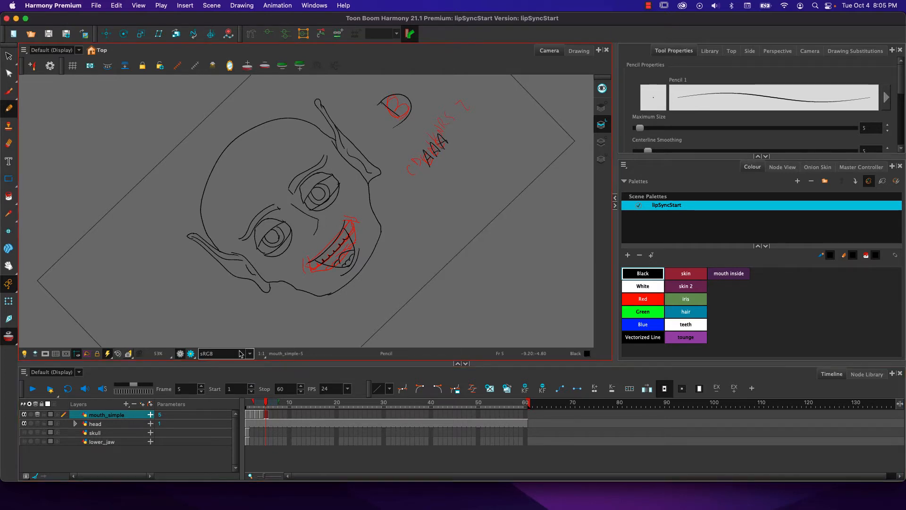
key("shift+x")
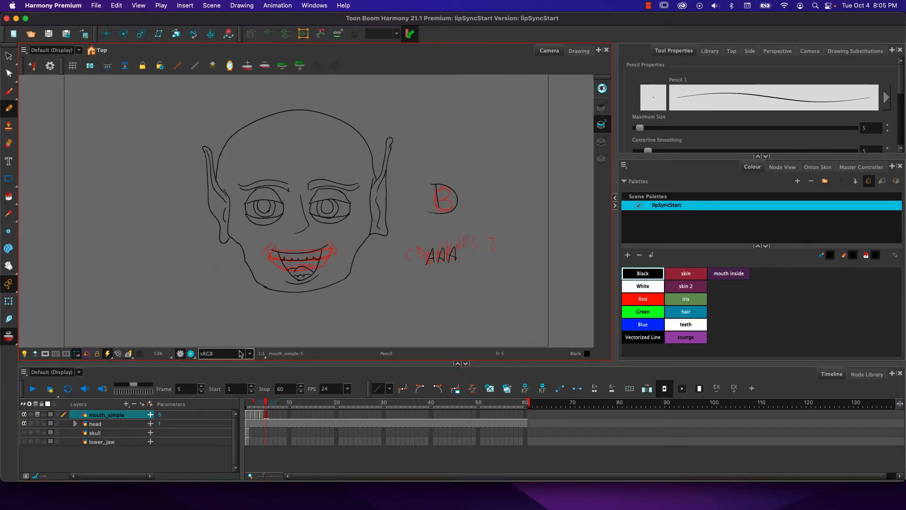
- On frame 6 of mouth_simple, write a trailing "Ooo..." sound and a large "E" above it beside the face
left_click(262, 404)
mouse_move(262, 404)
left_mouse_down()
mouse_move(246, 405)
mouse_move(256, 405)
left_mouse_up()
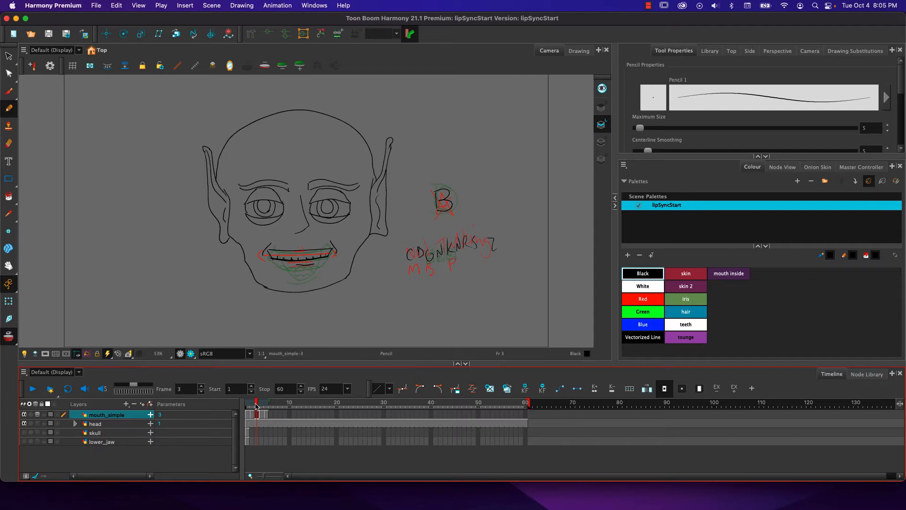
left_click_drag(256, 406, 271, 407)
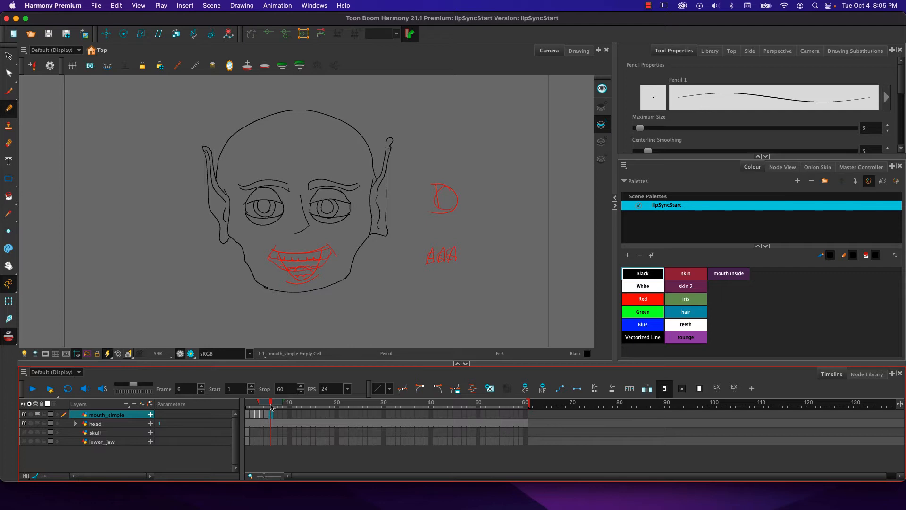
left_click_drag(428, 254, 442, 257)
left_click_drag(451, 256, 460, 252)
left_click(467, 250)
left_click(475, 249)
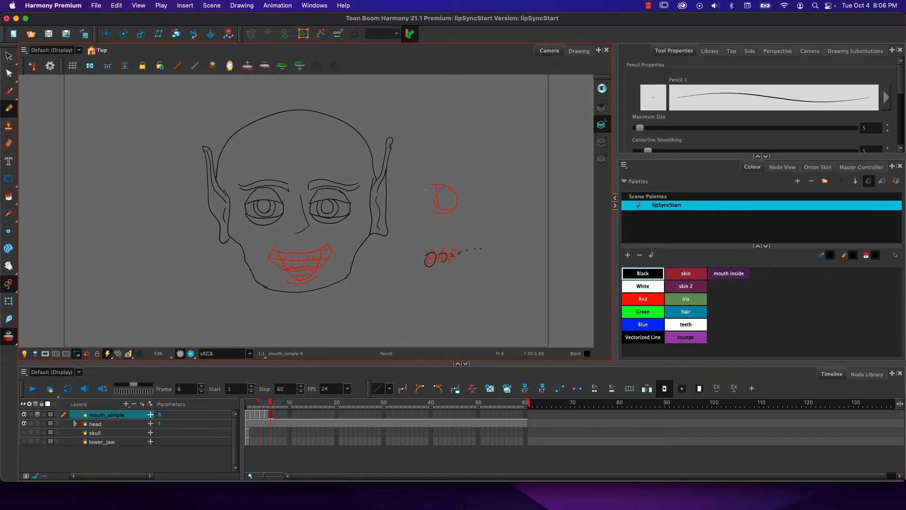
mouse_move(456, 186)
left_mouse_down()
mouse_move(439, 190)
mouse_move(461, 204)
left_mouse_up()
- Draw a narrow rounded open mouth with upper teeth, a tongue, side creases and a lower lip line on frame 6
mouse_move(306, 277)
left_mouse_down()
mouse_move(284, 270)
mouse_move(286, 252)
mouse_move(311, 250)
mouse_move(319, 271)
left_mouse_up()
mouse_move(282, 246)
left_mouse_down()
mouse_move(277, 259)
mouse_move(325, 259)
left_mouse_up()
left_click_drag(287, 259, 297, 258)
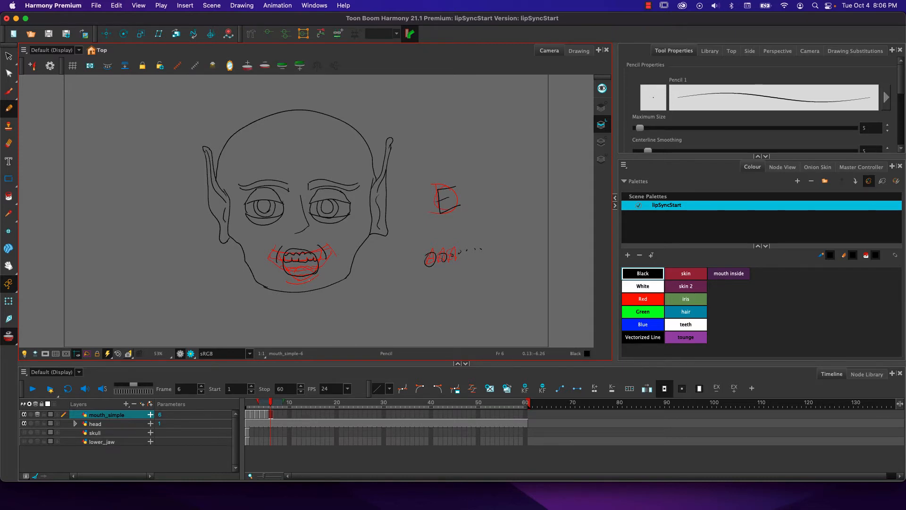
left_click_drag(293, 282, 310, 280)
- On frame 7 of mouth_simple, draw the outline of a small puckered open mouth with a tongue inside
mouse_move(270, 403)
left_mouse_down()
mouse_move(261, 404)
mouse_move(276, 402)
left_mouse_up()
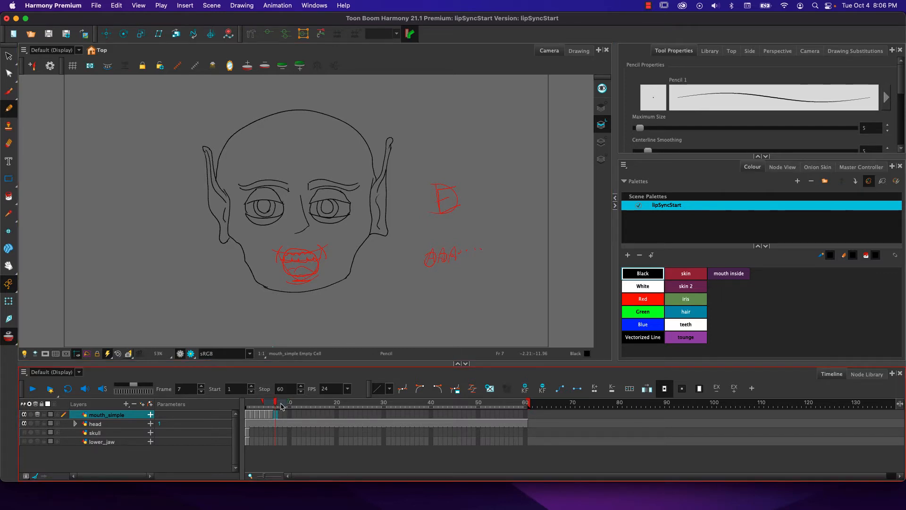
left_click(278, 389)
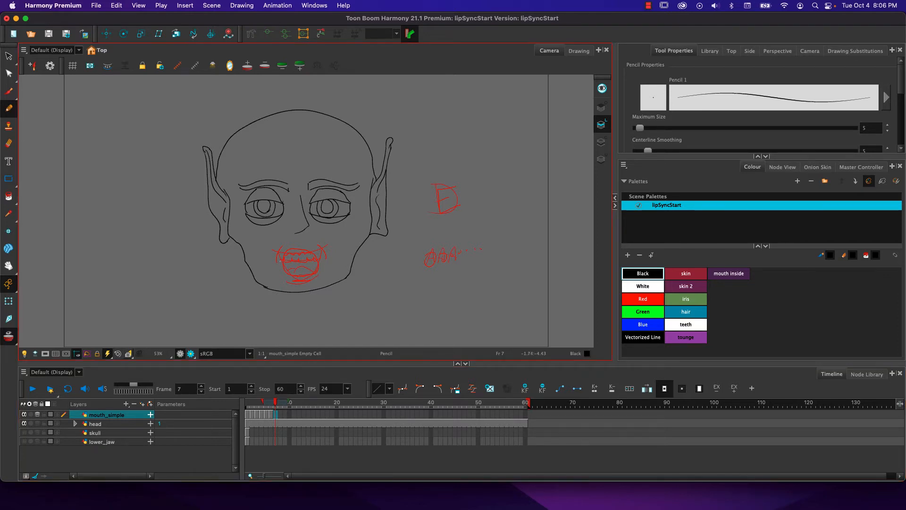
left_click_drag(284, 259, 323, 261)
key("super+z")
left_click_drag(303, 273, 292, 273)
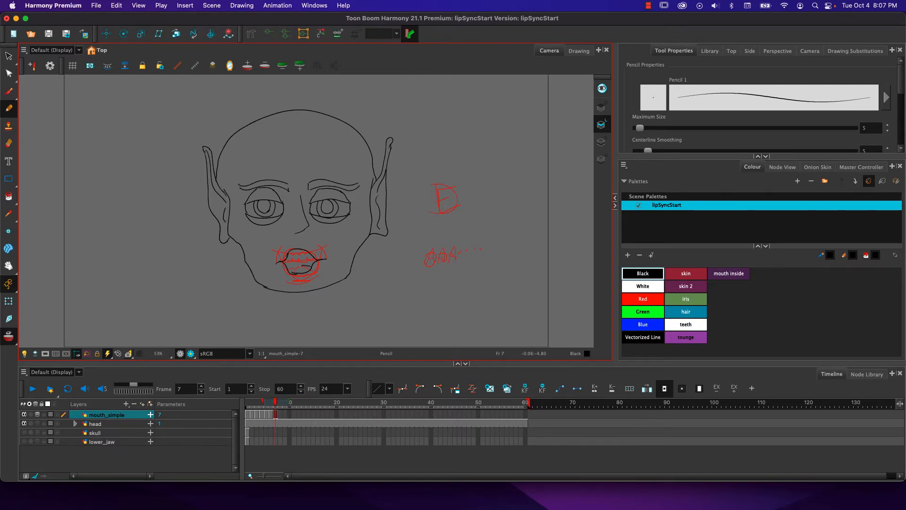
left_click_drag(295, 269, 285, 272)
- Add upper teeth inside the puckered mouth on frame 7 and curved creases on both sides of it
left_click_drag(291, 260, 299, 258)
left_click_drag(271, 252, 271, 267)
left_click_drag(329, 251, 331, 270)
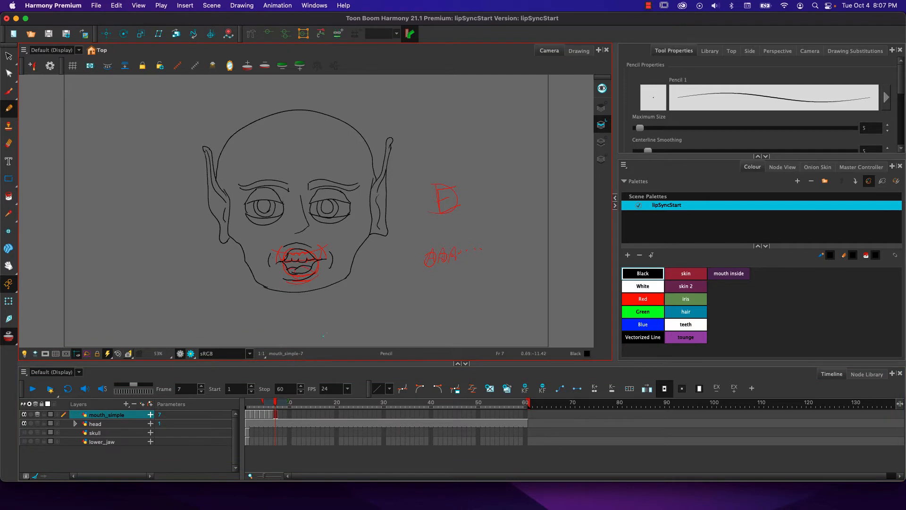
- Write the sound "Uuuu" and a large letter "F" beside the face on frame 7
left_click_drag(427, 247, 434, 244)
left_click_drag(438, 251, 462, 246)
left_click_drag(459, 185, 444, 215)
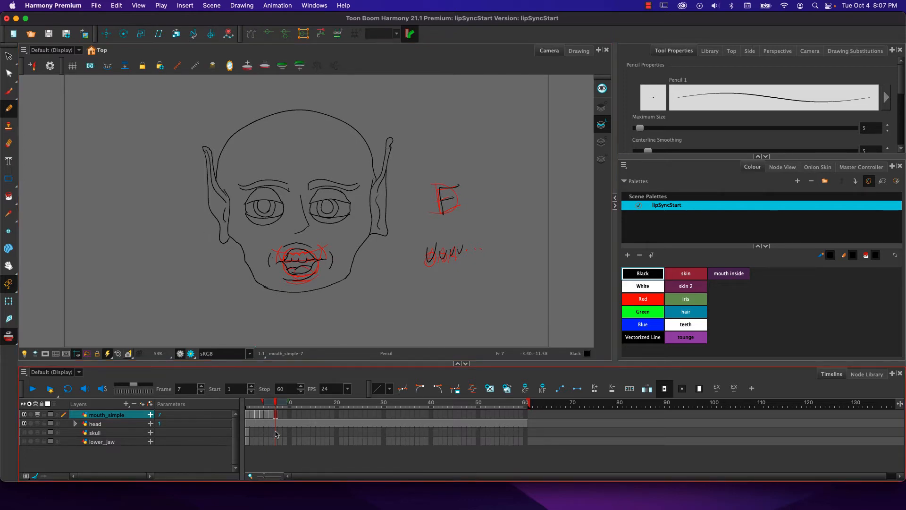
- Copy the B mouth drawing from frame 3 of mouth_simple to frame 8
left_click(278, 414)
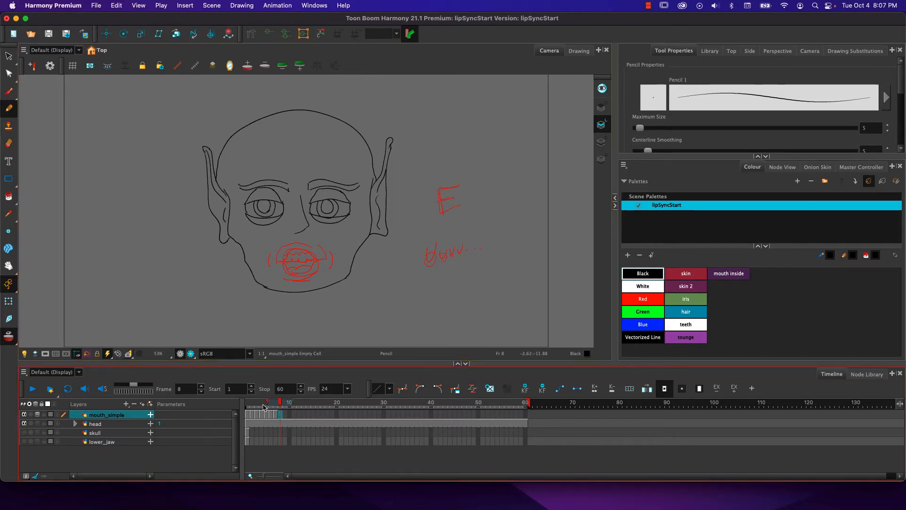
left_click(253, 416)
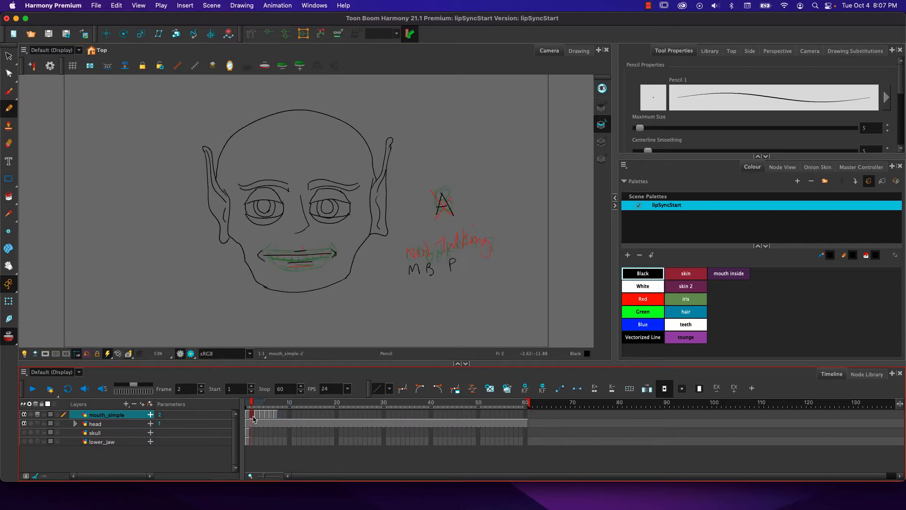
left_click(257, 416)
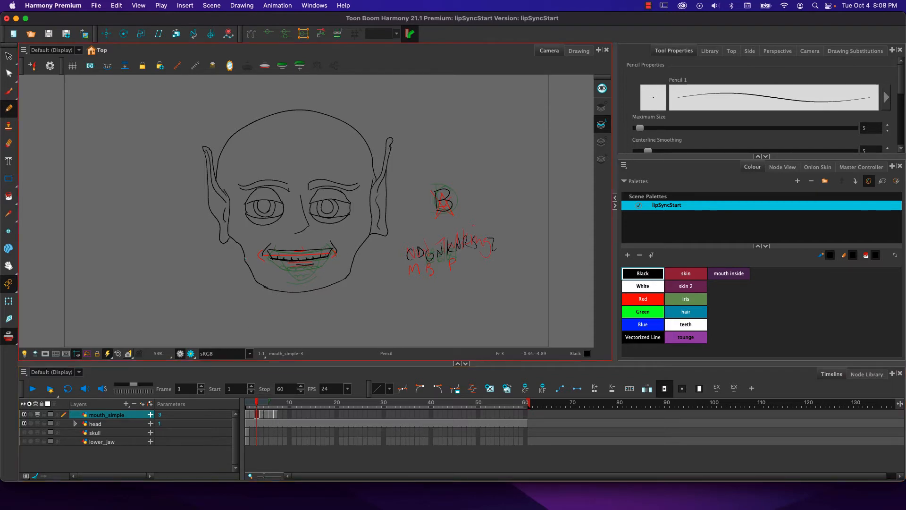
key("alt+s")
mouse_move(275, 238)
left_mouse_down()
mouse_move(255, 261)
mouse_move(292, 271)
mouse_move(347, 259)
mouse_move(331, 237)
mouse_move(272, 237)
left_mouse_up()
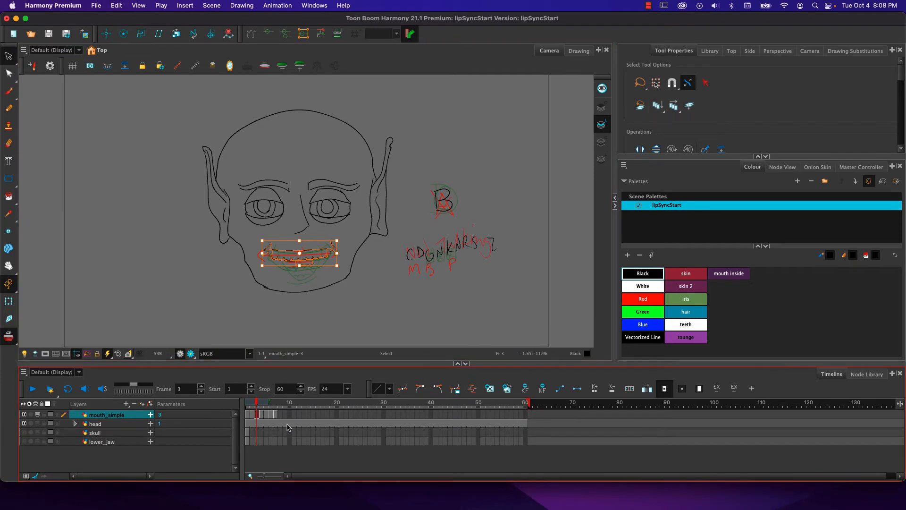
left_click(282, 415)
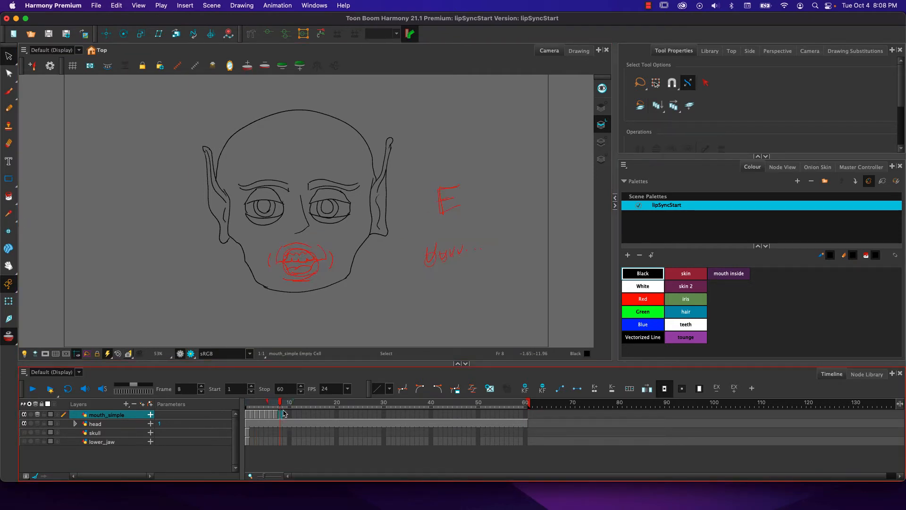
key("super+v")
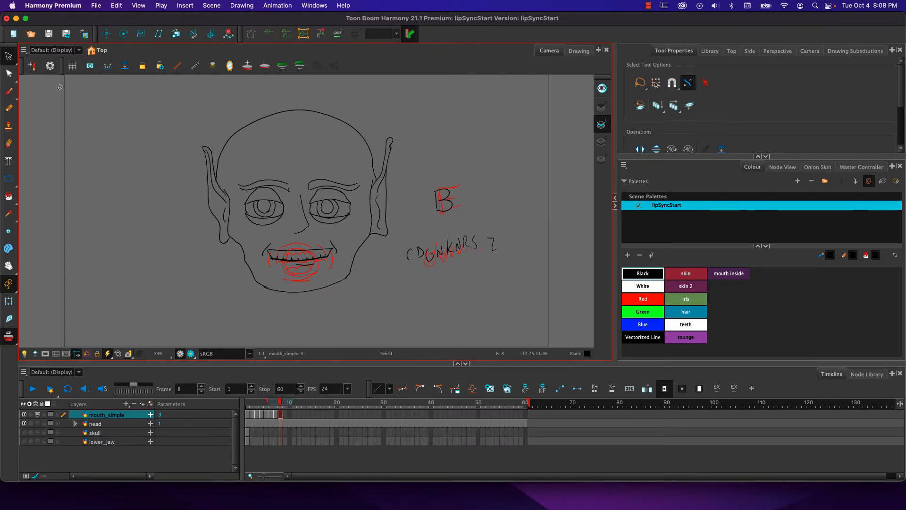
- Erase the letter B and the consonant labels from the copied drawing on frame 8
left_click(268, 393)
mouse_move(281, 405)
left_mouse_down()
mouse_move(256, 406)
mouse_move(281, 407)
left_mouse_up()
left_click(9, 143)
mouse_move(435, 195)
left_mouse_down()
mouse_move(447, 214)
mouse_move(445, 235)
mouse_move(398, 250)
mouse_move(404, 262)
mouse_move(518, 240)
mouse_move(446, 248)
left_mouse_up()
key("super+z")
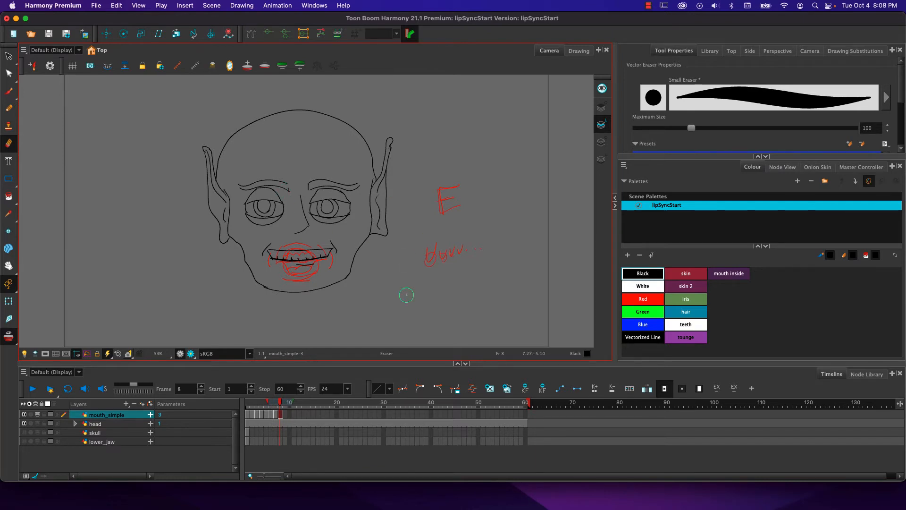
- Write a large letter "G" and the sounds "F V" below it beside the face on frame 8
left_click(9, 108)
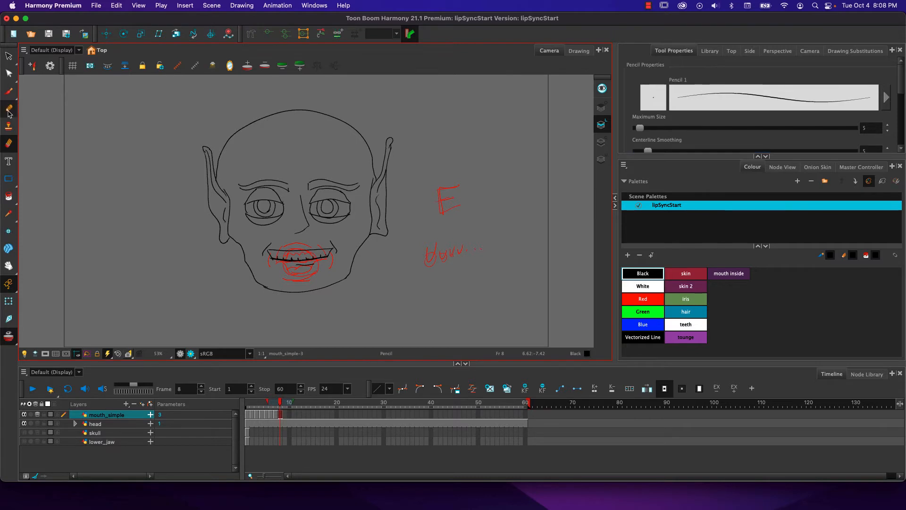
mouse_move(446, 200)
left_mouse_down()
mouse_move(458, 198)
mouse_move(456, 209)
left_mouse_up()
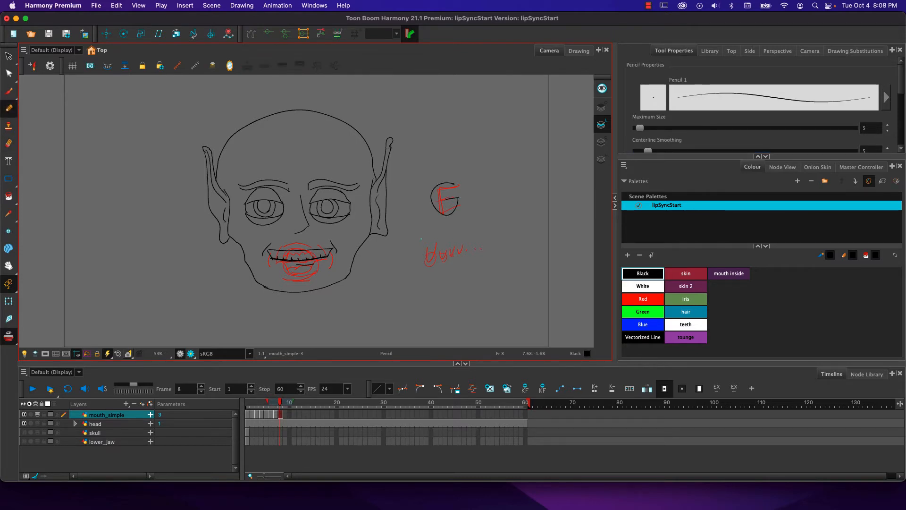
left_click_drag(425, 264, 454, 251)
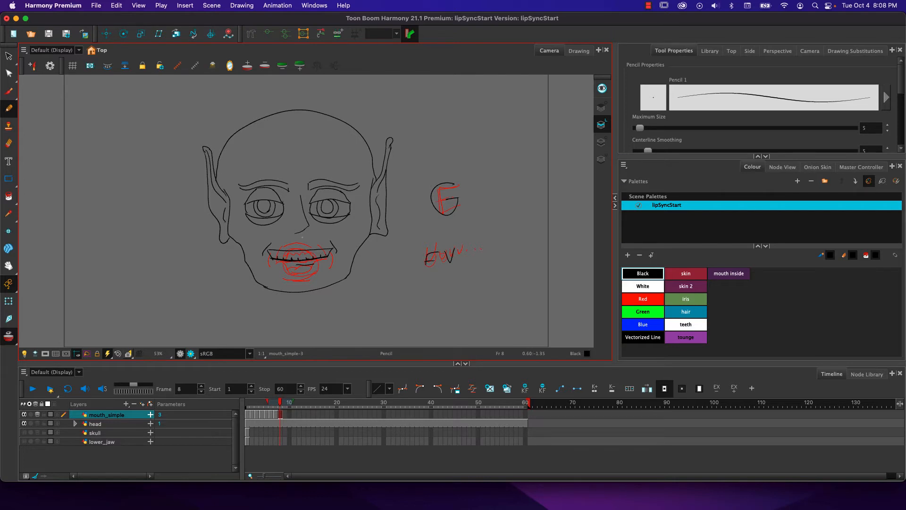
- Add short corner lines to the mouth on frame 8 and erase its old upper lip line and creases
left_click_drag(307, 222, 303, 232)
left_click_drag(330, 264, 320, 258)
left_click(8, 143)
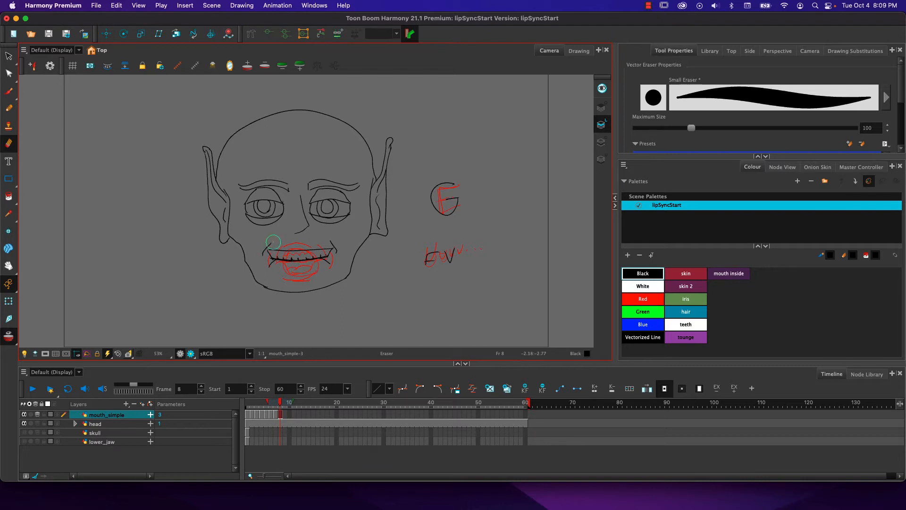
left_click_drag(274, 242, 265, 255)
left_click_drag(344, 247, 273, 239)
- Draw a new upper lip, longer upper teeth and curved creases around the mouth on frame 8
left_click(11, 112)
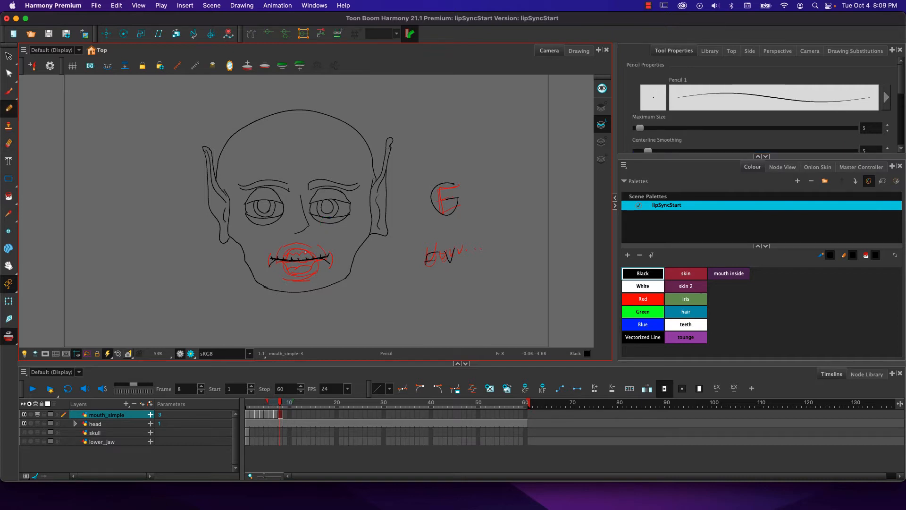
key("super+z")
left_click_drag(285, 238, 331, 289)
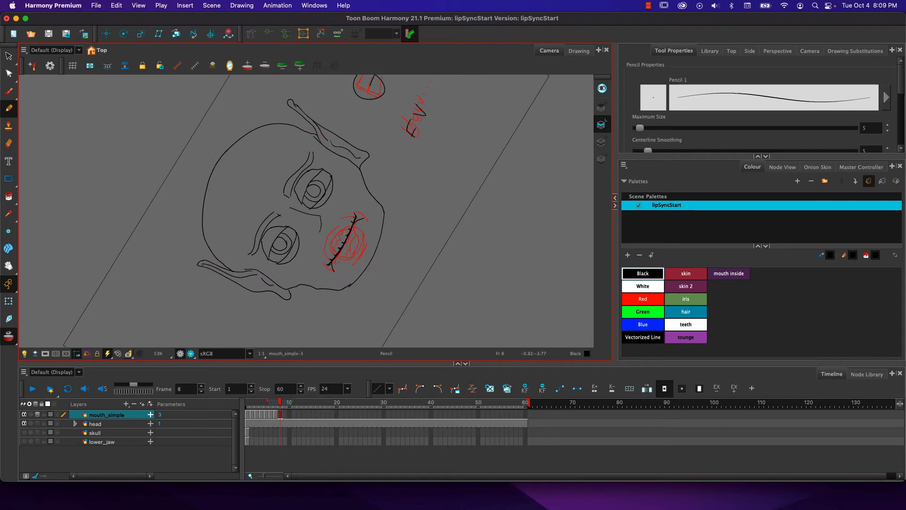
left_click_drag(347, 218, 328, 252)
left_click_drag(339, 248, 348, 250)
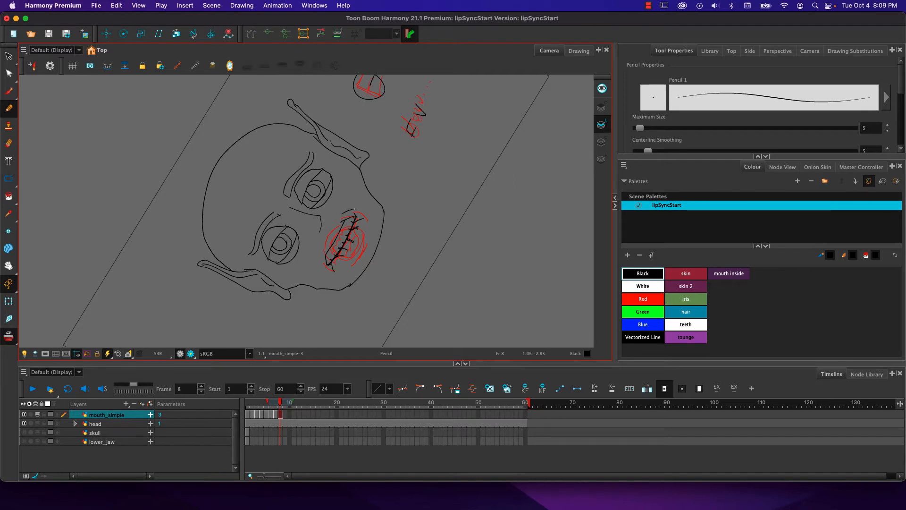
left_click_drag(322, 250, 320, 272)
mouse_move(390, 126)
left_mouse_down()
mouse_move(420, 179)
mouse_move(418, 250)
left_mouse_up()
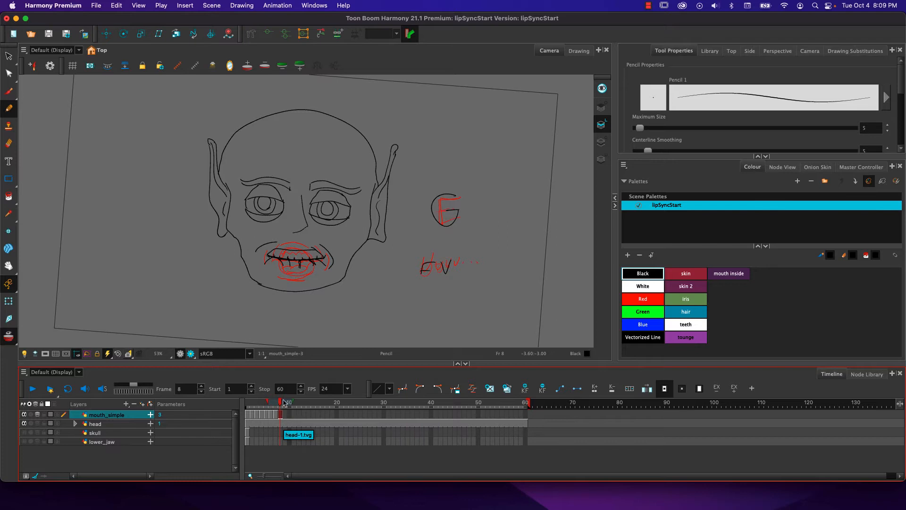
- Copy only the open mouth strokes of the D drawing on frame 5 and paste them into frame 9
mouse_move(273, 405)
left_mouse_down()
mouse_move(253, 406)
mouse_move(267, 405)
left_mouse_up()
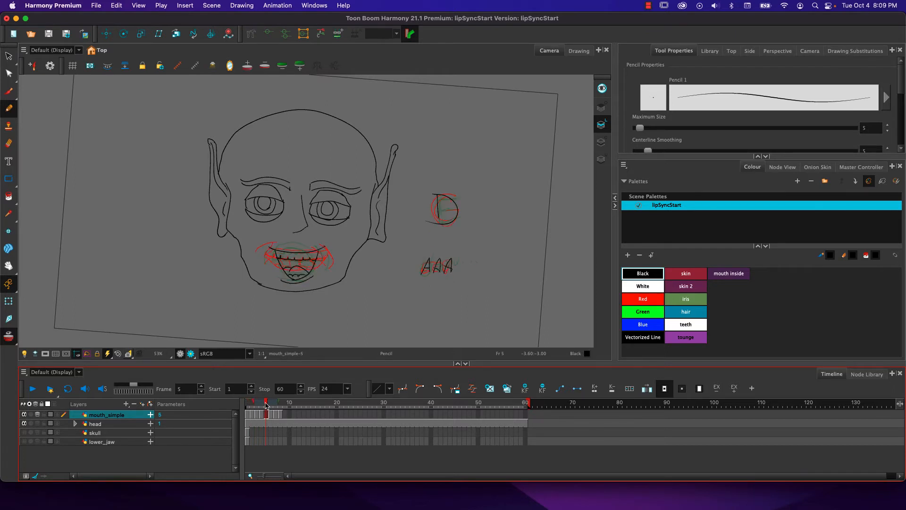
left_click(8, 56)
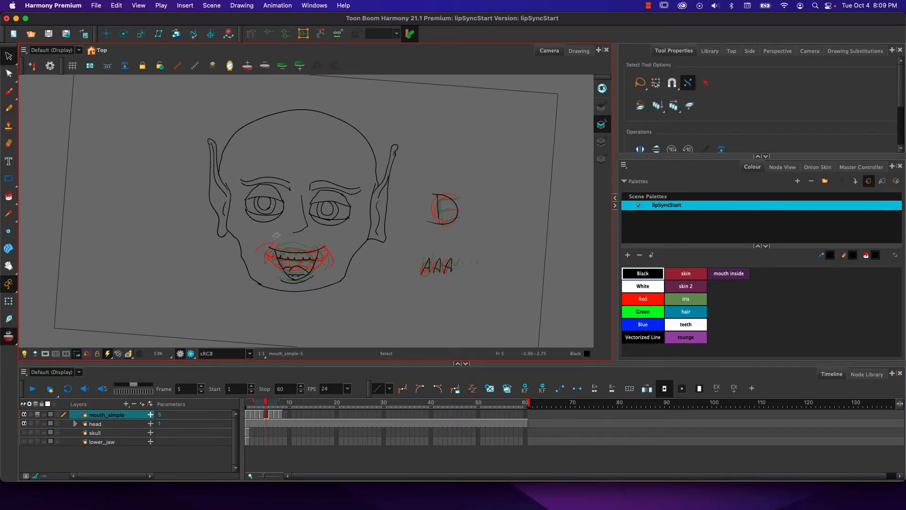
mouse_move(273, 235)
left_mouse_down()
mouse_move(292, 286)
mouse_move(332, 253)
mouse_move(267, 233)
left_mouse_up()
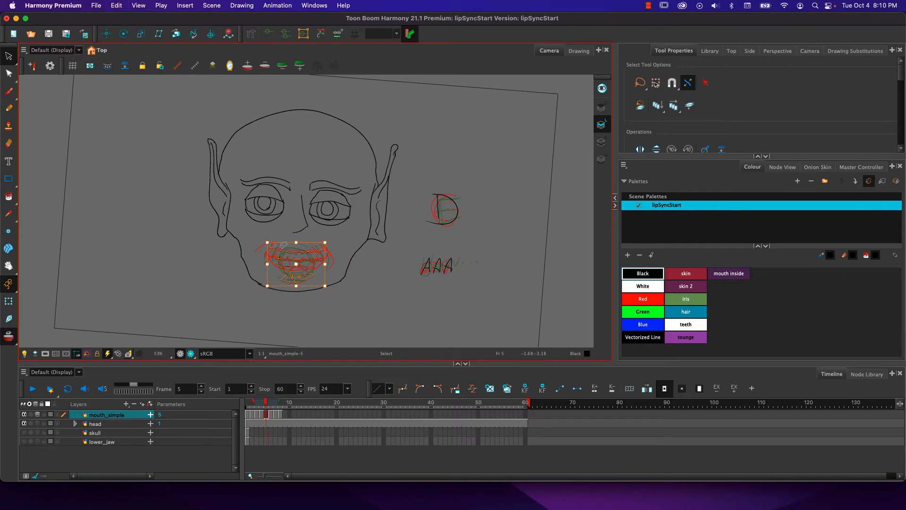
left_click(286, 415)
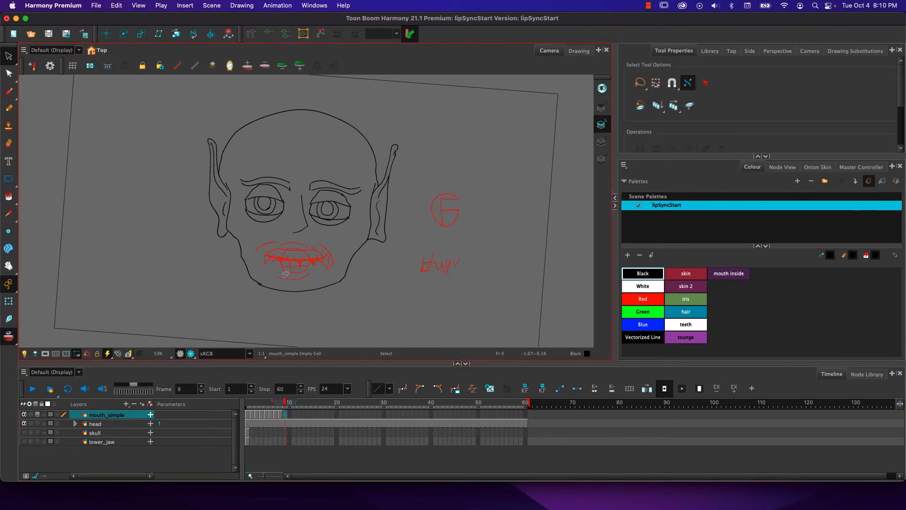
key("cmd+v")
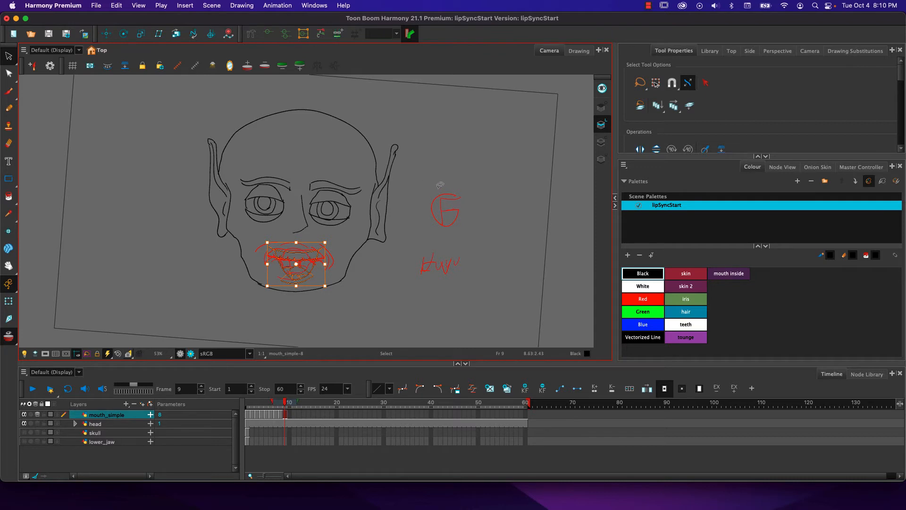
- Write a large letter "L" and the sounds "LaLaLa" below it beside the face on frame 9
left_click_drag(438, 188, 440, 213)
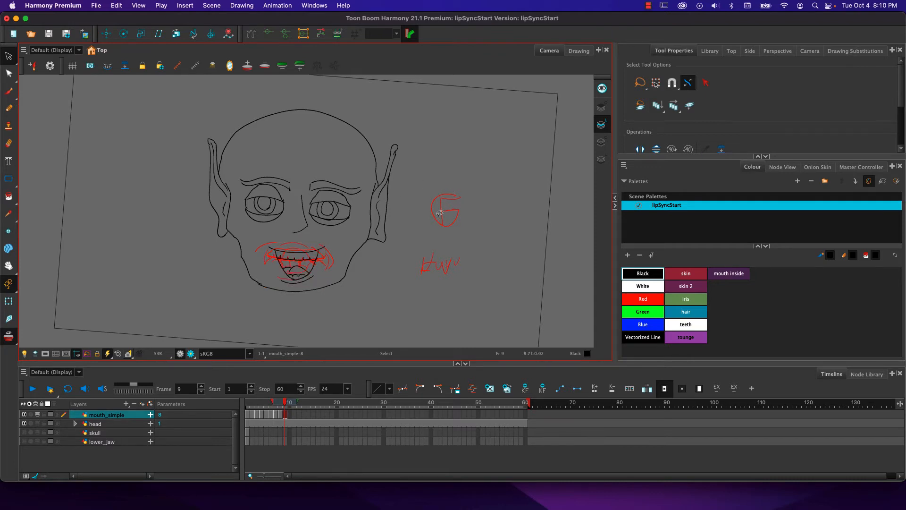
left_click(9, 108)
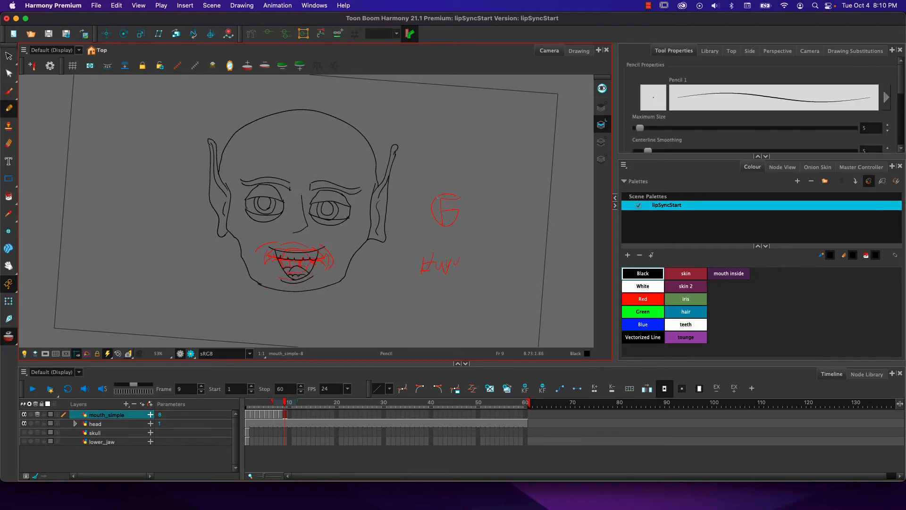
mouse_move(438, 197)
left_mouse_down()
mouse_move(466, 225)
mouse_move(431, 184)
left_mouse_up()
left_click_drag(422, 256, 435, 275)
left_click_drag(460, 260, 479, 271)
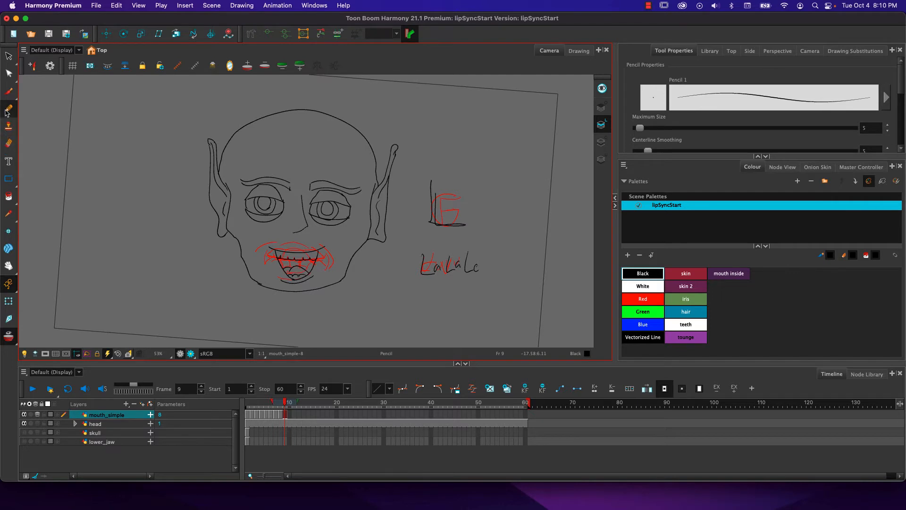
- Replace the tongue and lower teeth of the frame 9 mouth with a raised tongue, and trim the upper lip's ends
left_click(9, 74)
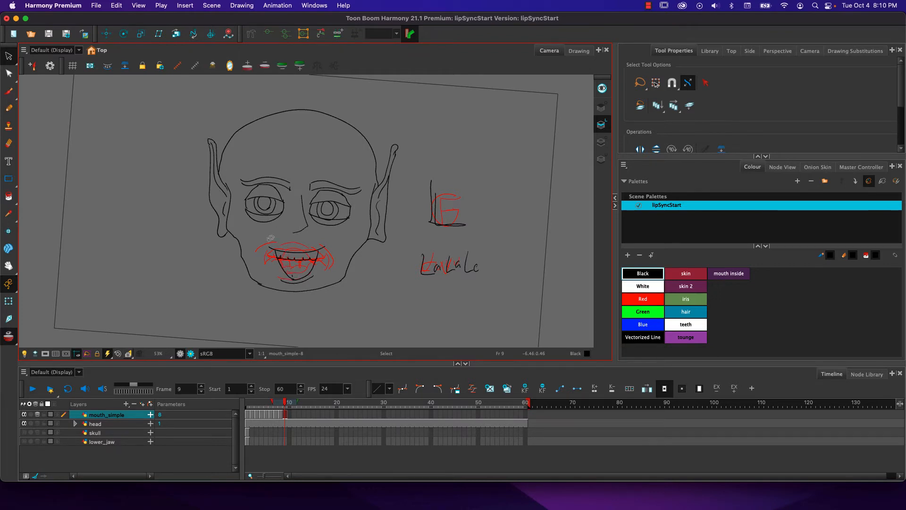
left_click(9, 143)
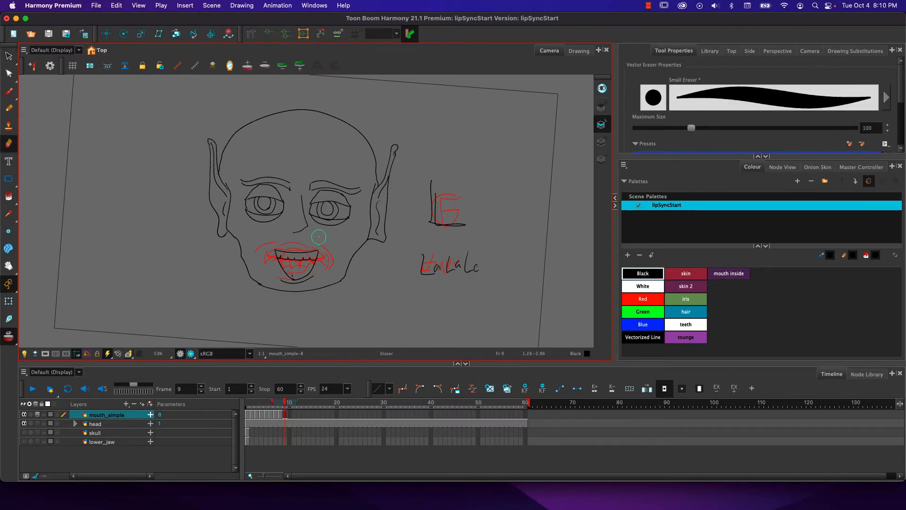
key("alt+x")
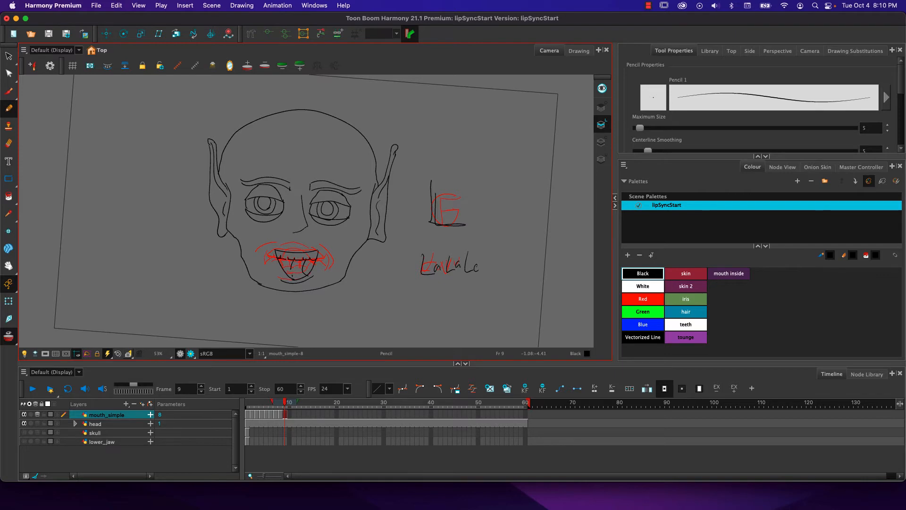
left_click_drag(287, 259, 276, 275)
- Turn off onion skin, review frames 8 and 3, and compare drawings 1, 2 and 3 as substitutions on frame 3
mouse_move(286, 405)
left_mouse_down()
mouse_move(240, 406)
mouse_move(280, 412)
left_mouse_up()
key("alt+o")
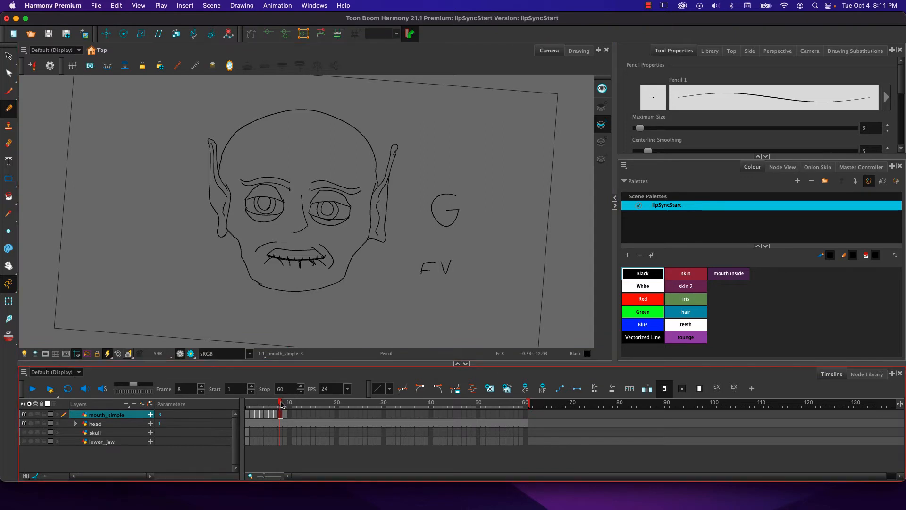
left_click(266, 402)
left_click_drag(265, 401, 257, 407)
left_click(857, 51)
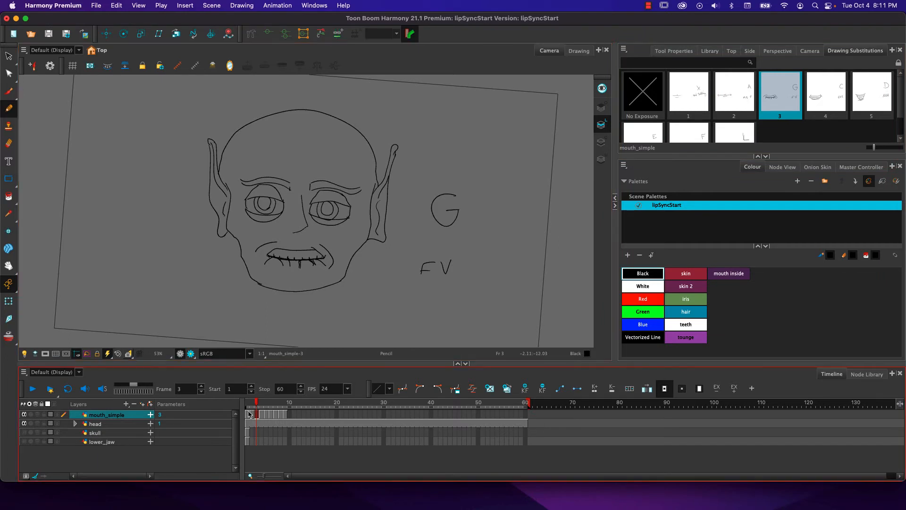
left_click(695, 97)
left_click(729, 97)
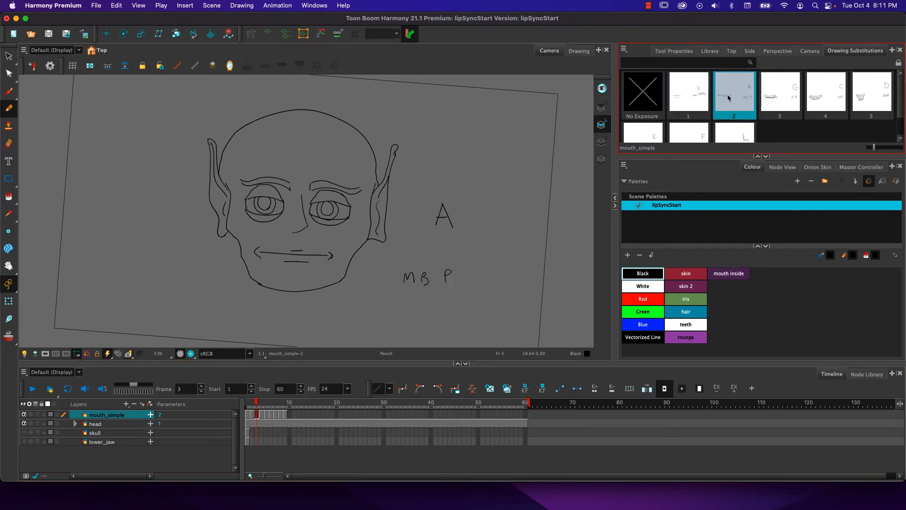
left_click(765, 89)
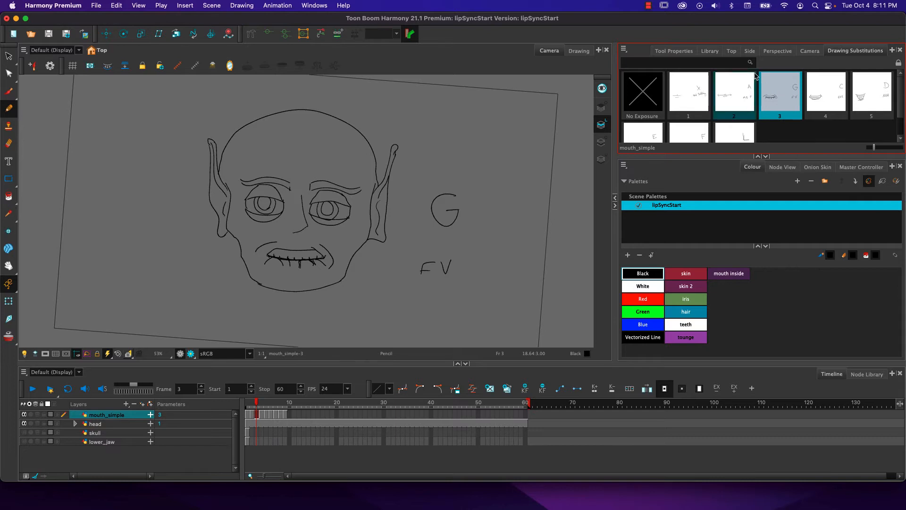
left_click_drag(737, 155, 740, 194)
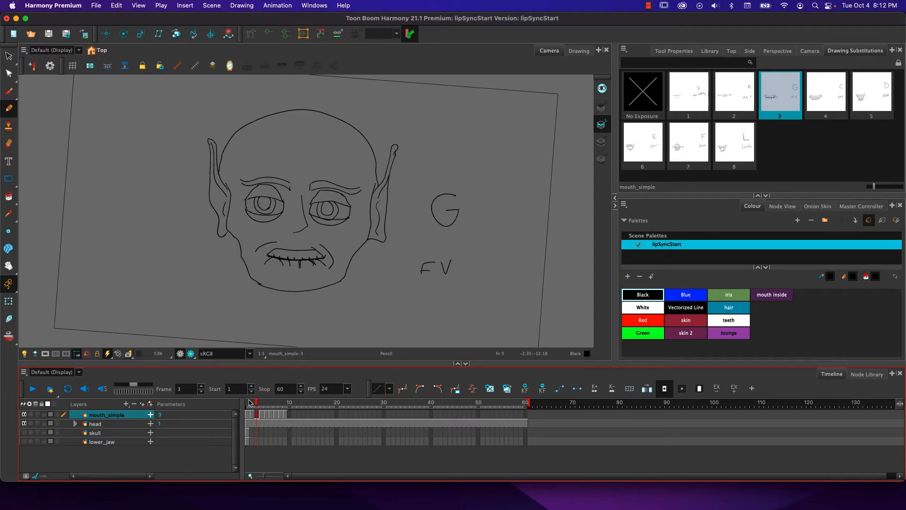
- Create a new empty drawing on frame 3 of the mouth_simple layer
left_click(253, 415)
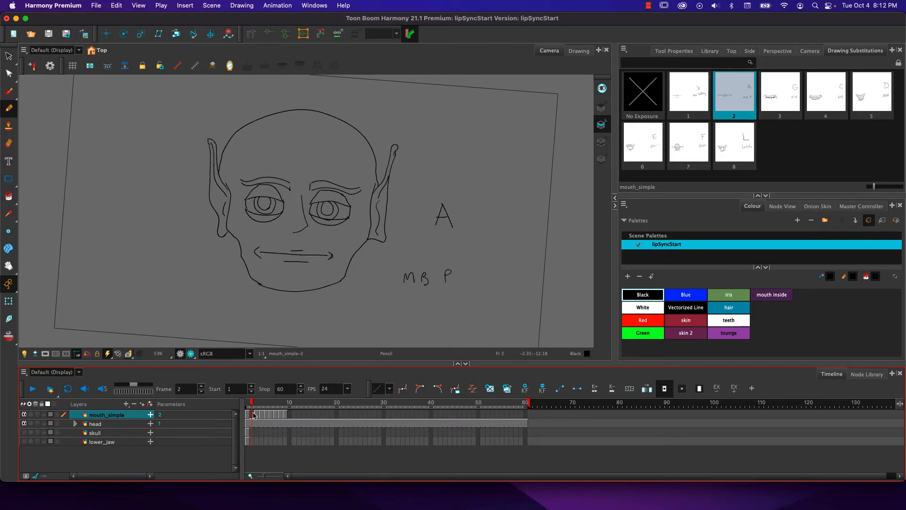
left_click(257, 415)
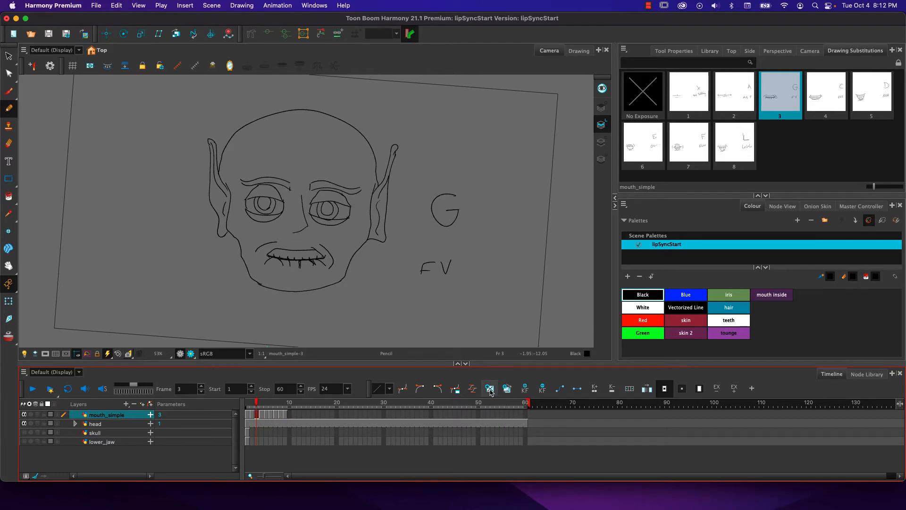
left_click(489, 388)
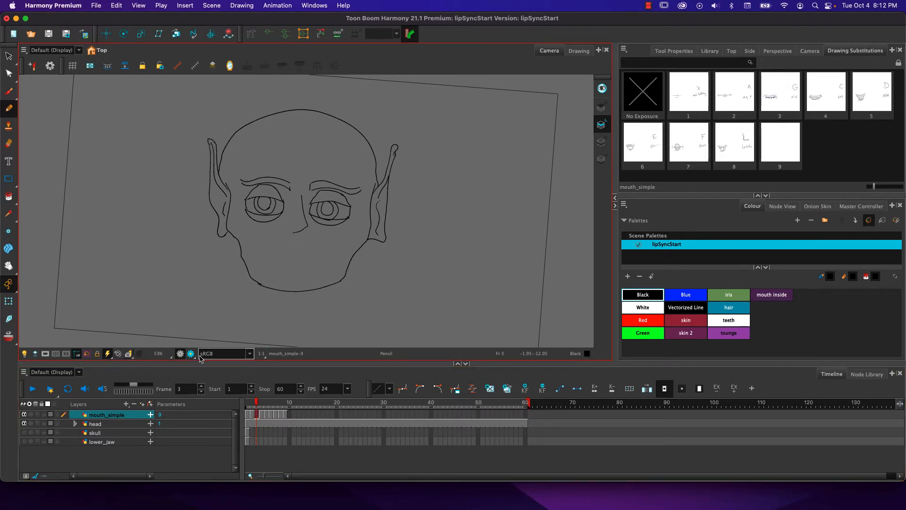
- With onion skin on, write "B", the sounds "CDGKNRSthyz" and the note "closed mouth consonant" beside the face on frame 3
left_click(9, 319)
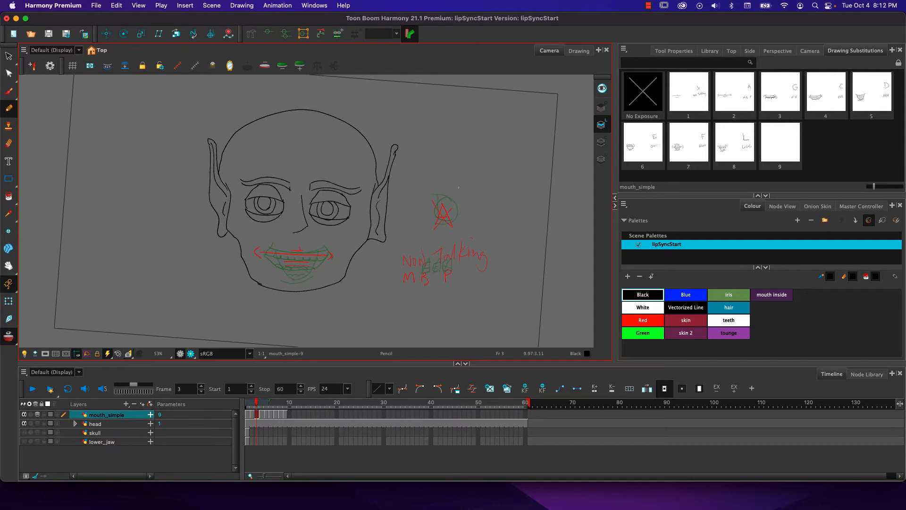
left_click_drag(437, 209, 452, 210)
mouse_move(419, 260)
left_mouse_down()
mouse_move(427, 273)
mouse_move(449, 270)
mouse_move(466, 250)
mouse_move(493, 258)
left_mouse_up()
left_click_drag(489, 245, 499, 238)
mouse_move(499, 237)
left_mouse_down()
mouse_move(515, 258)
mouse_move(529, 257)
left_mouse_up()
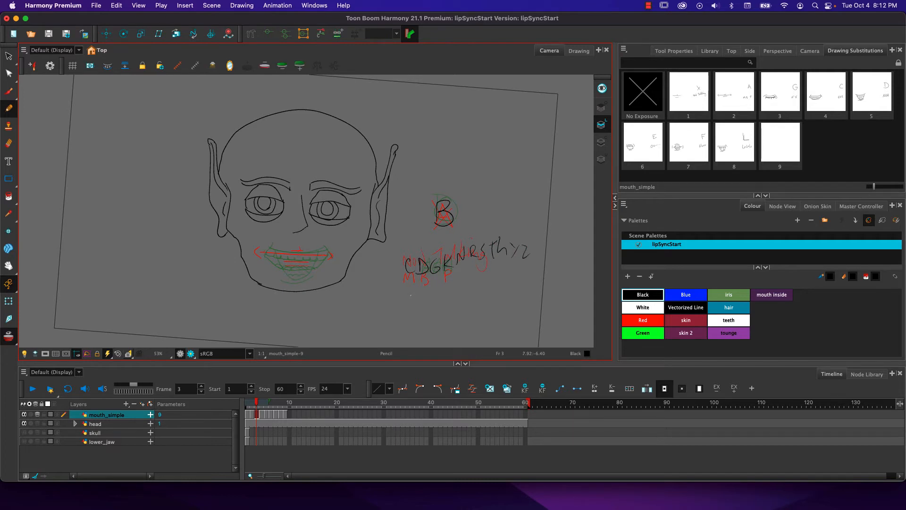
mouse_move(409, 285)
left_mouse_down()
mouse_move(439, 277)
mouse_move(486, 283)
left_mouse_up()
left_click_drag(415, 303, 494, 306)
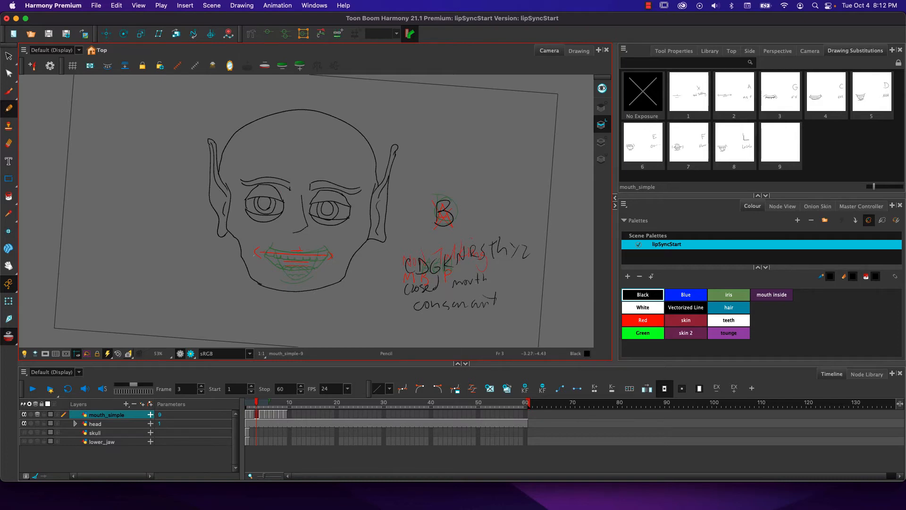
- Draw a wide, nearly closed mouth on frame 3 with an upper lip, a row of teeth, a lower lip line and corner creases
mouse_move(250, 255)
left_mouse_down()
mouse_move(284, 279)
mouse_move(251, 255)
left_mouse_up()
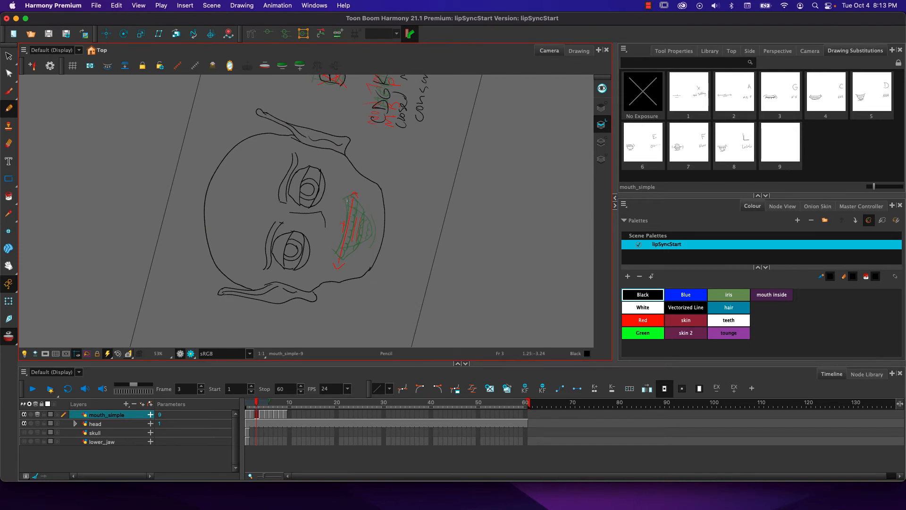
left_click_drag(348, 197, 341, 238)
left_click_drag(352, 232, 344, 251)
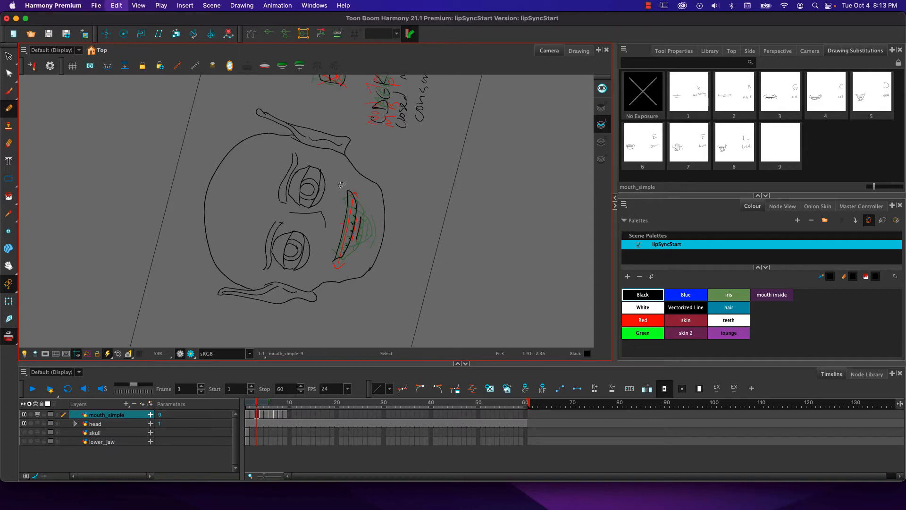
mouse_move(338, 188)
left_mouse_down()
mouse_move(317, 173)
mouse_move(345, 224)
mouse_move(311, 250)
left_mouse_up()
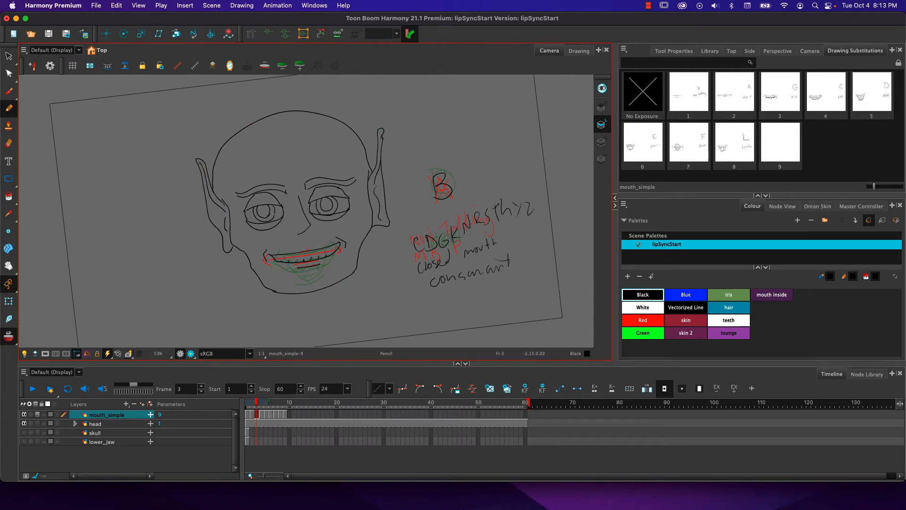
- Turn off onion skin, straighten the rotated view and scrub between frames 3 and 7 to review the mouth shapes
left_click(256, 405)
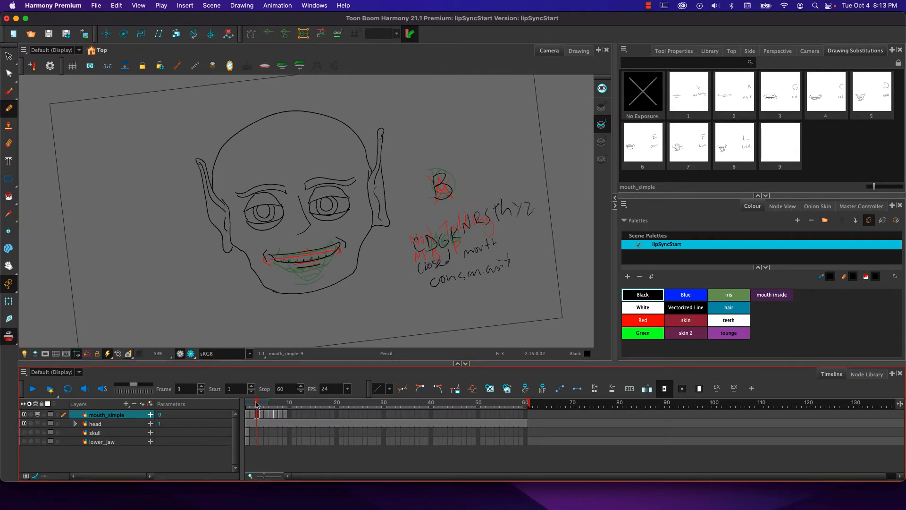
left_click_drag(255, 405, 255, 405)
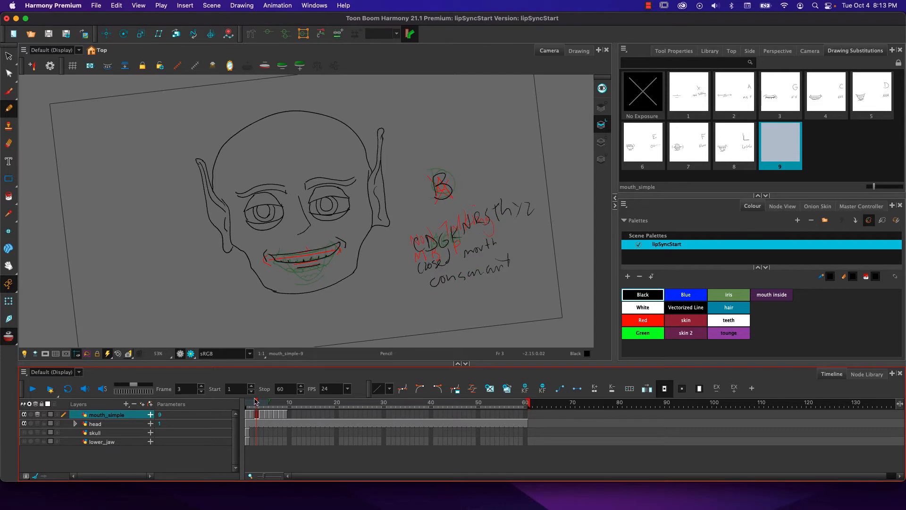
left_click(257, 416)
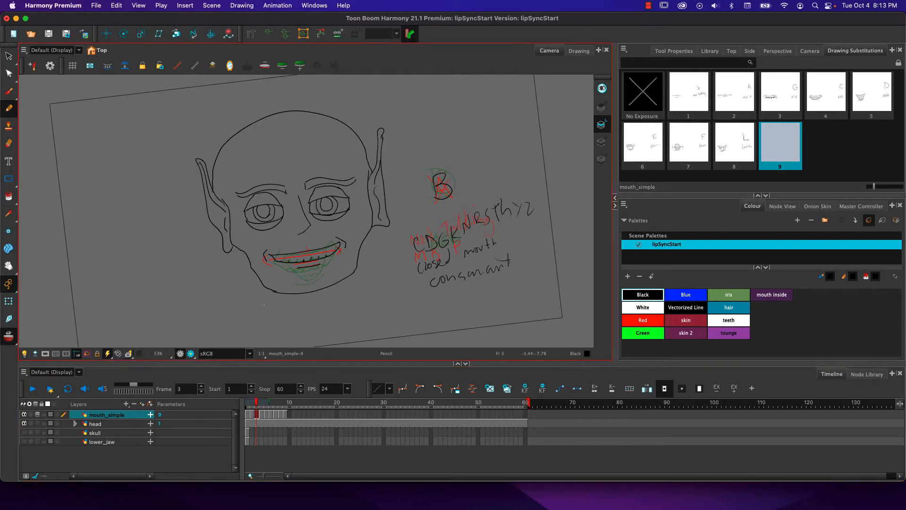
key("shift+x")
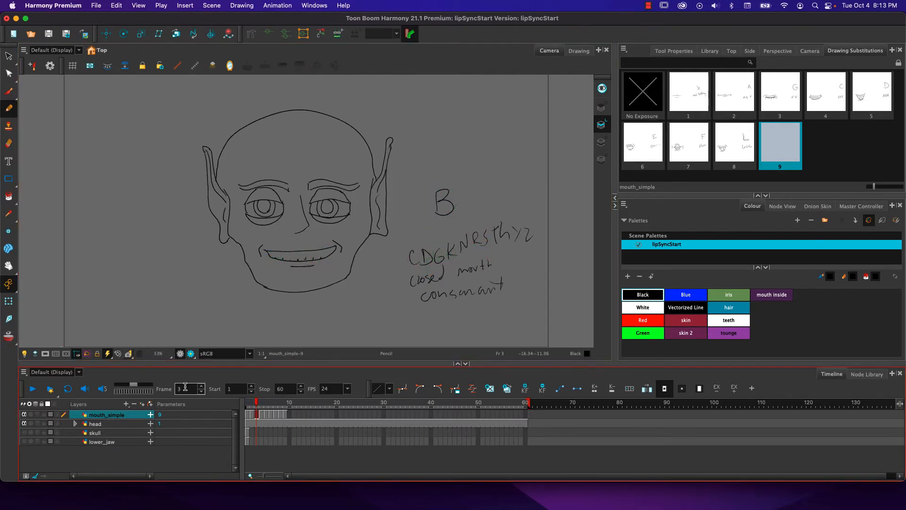
left_click(267, 405)
mouse_move(266, 405)
left_mouse_down()
mouse_move(286, 407)
mouse_move(248, 409)
mouse_move(286, 410)
mouse_move(248, 409)
mouse_move(276, 410)
left_mouse_up()
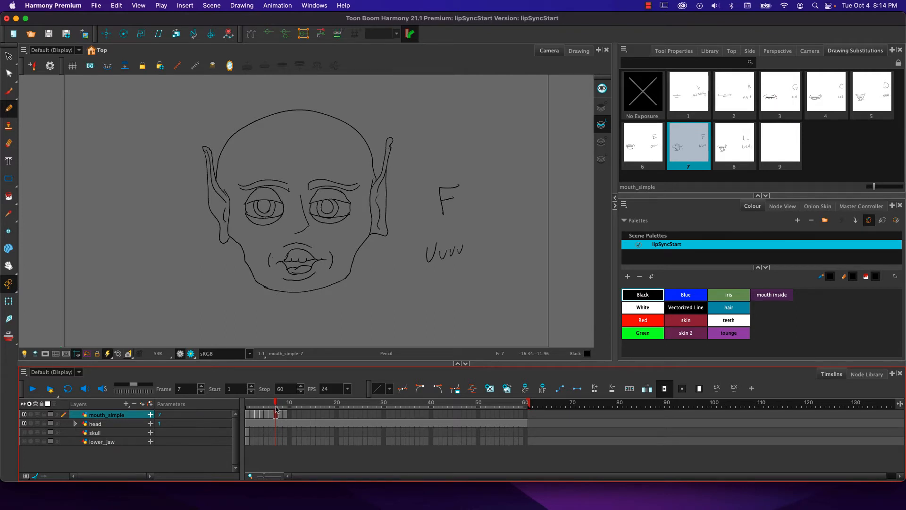
mouse_move(276, 410)
left_mouse_down()
mouse_move(250, 409)
mouse_move(256, 404)
left_mouse_up()
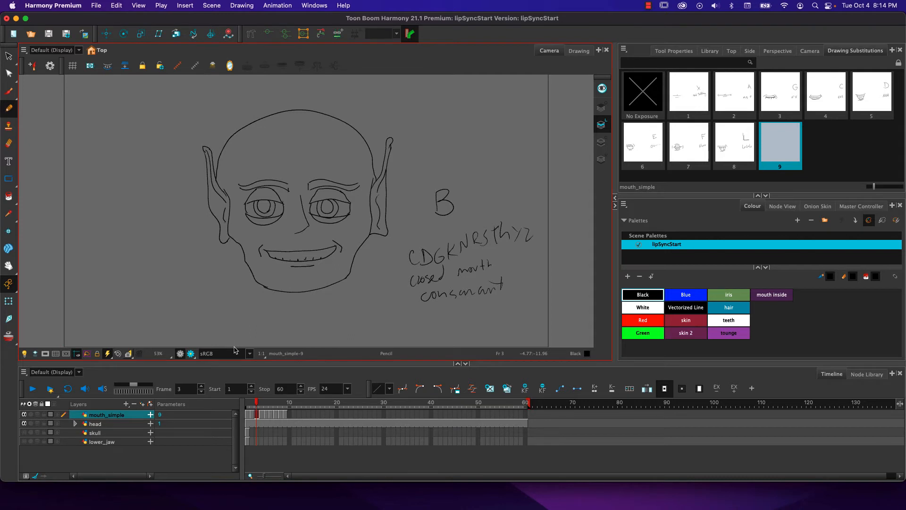
- Fill the teeth of the B mouth on frame 3 with the teeth colour
left_click(718, 323)
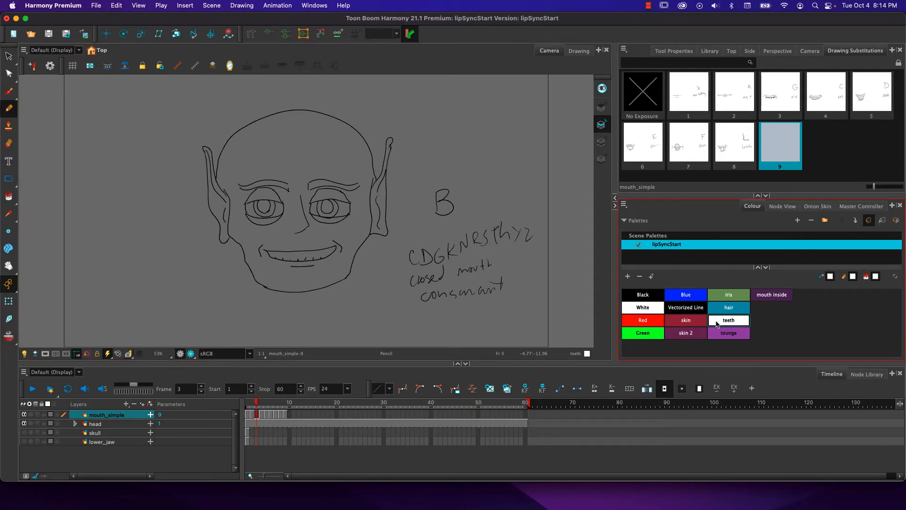
left_click(8, 196)
left_click(290, 256)
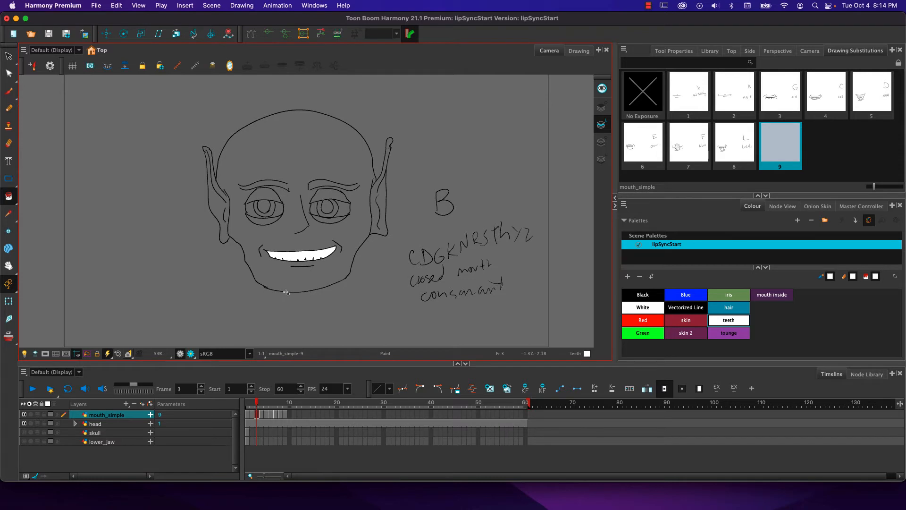
- Fill all the upper teeth of the C mouth on frame 4 with the teeth colour
key("period")
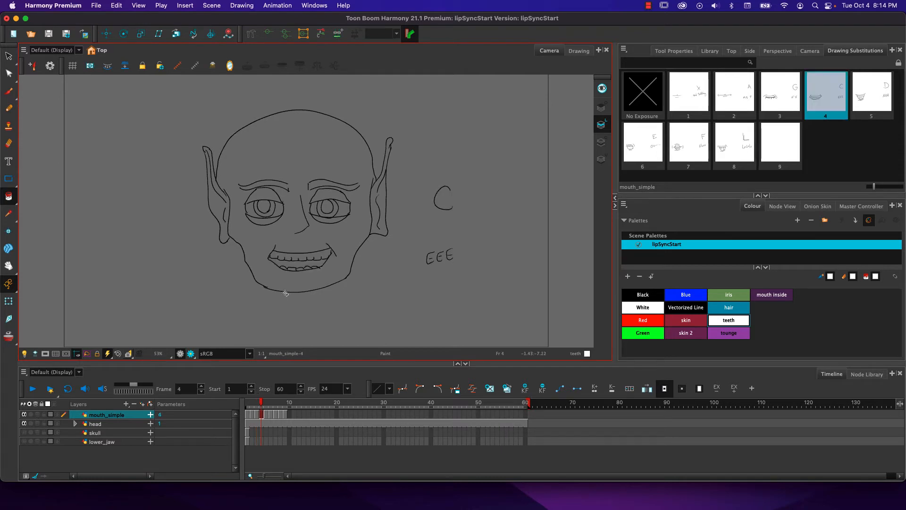
left_click(288, 257)
left_click(674, 50)
left_click_drag(654, 129, 654, 136)
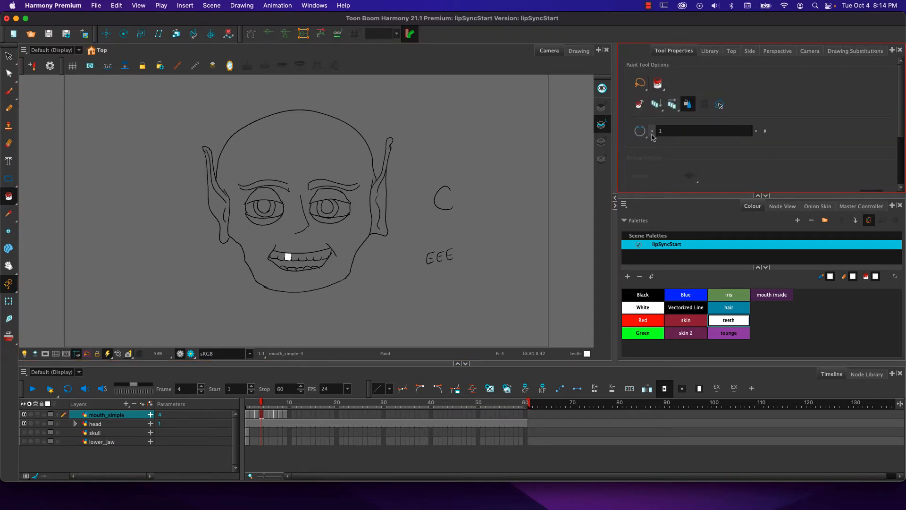
left_click(282, 256)
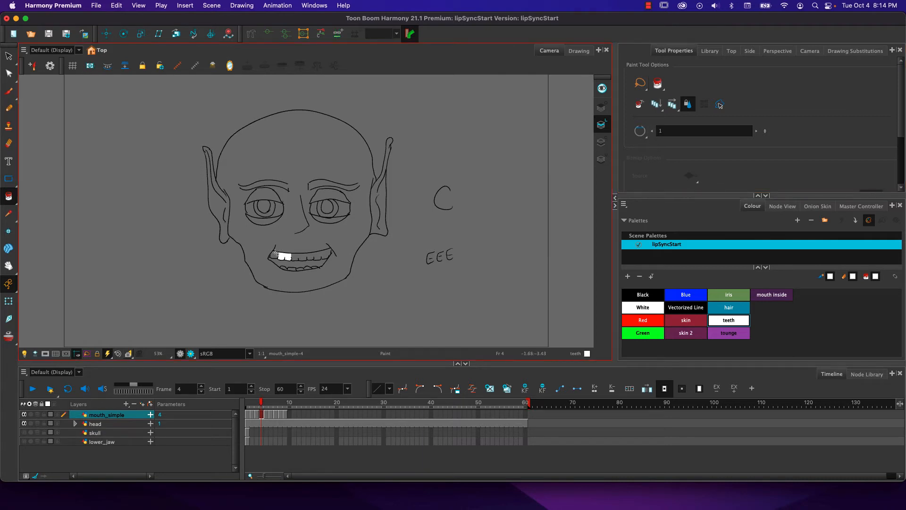
left_click(274, 254)
left_click(296, 258)
left_click_drag(330, 252, 300, 257)
- Fill the lower teeth of the C mouth on frame 4 with the teeth colour and advance to frame 5
scroll(291, 278, "up", 8)
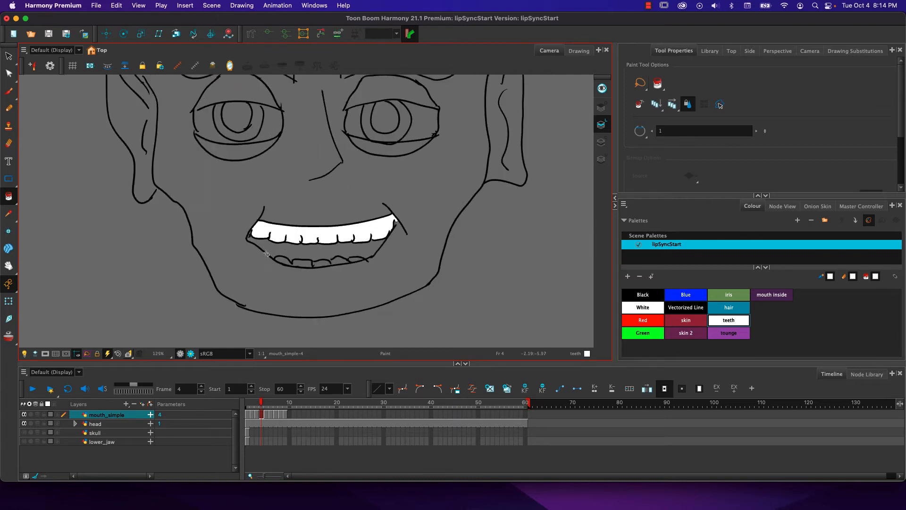
left_click(294, 268)
left_click(332, 273)
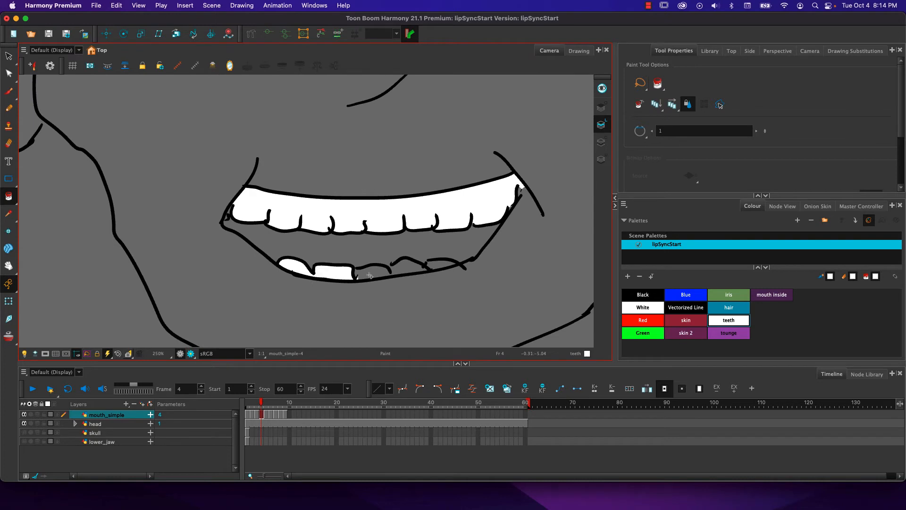
left_click_drag(365, 274, 410, 268)
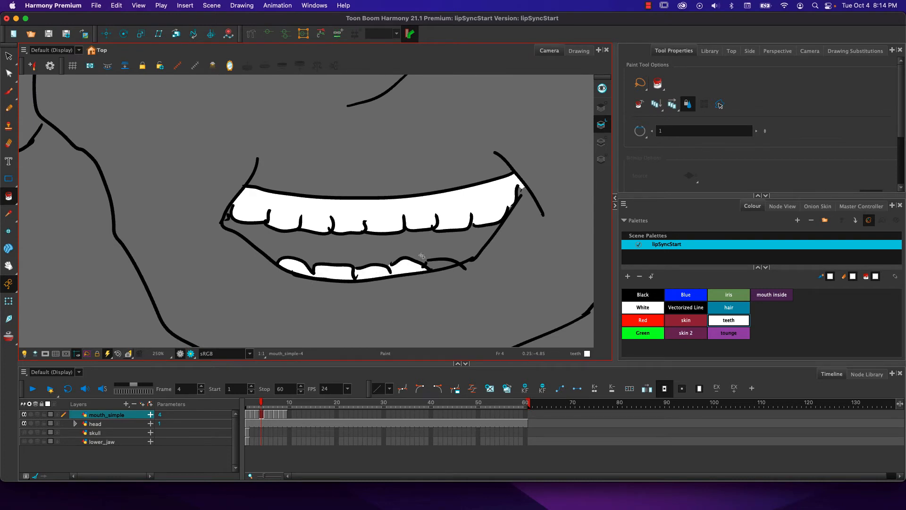
left_click(438, 263)
key("period")
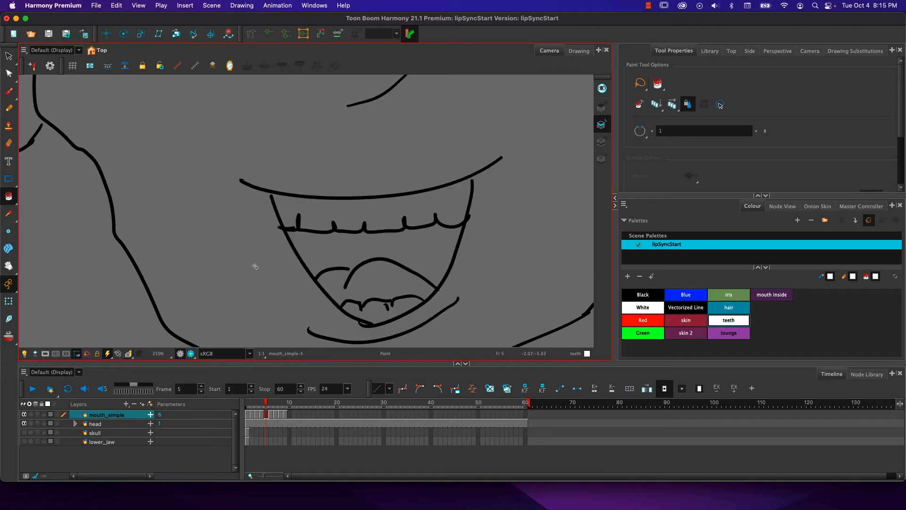
- Fill the upper and lower teeth of the mouth on frame 5 with the teeth colour
mouse_move(285, 205)
left_mouse_down()
mouse_move(350, 208)
mouse_move(441, 191)
left_mouse_up()
mouse_move(349, 300)
left_mouse_down()
mouse_move(368, 317)
mouse_move(353, 304)
left_mouse_up()
left_click(354, 311)
left_click(401, 307)
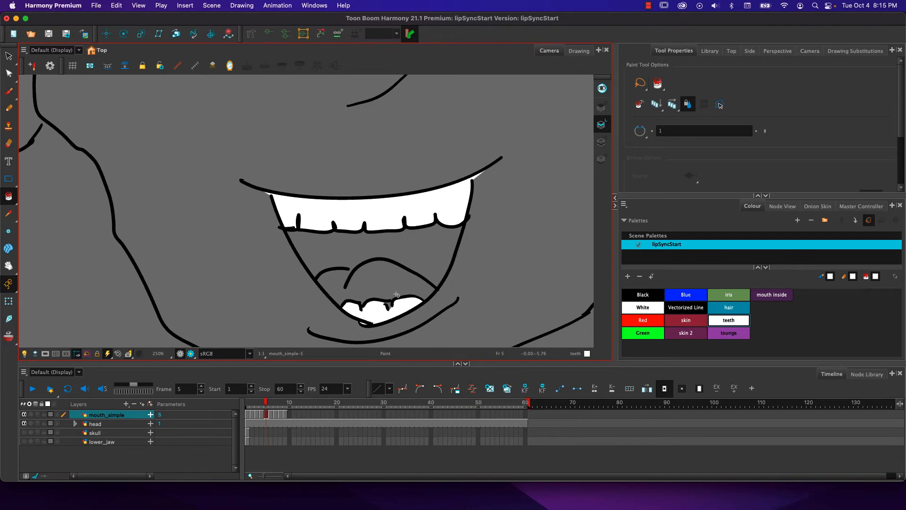
- Fill all the upper teeth of the mouth on frame 6 with the teeth colour
key(".")
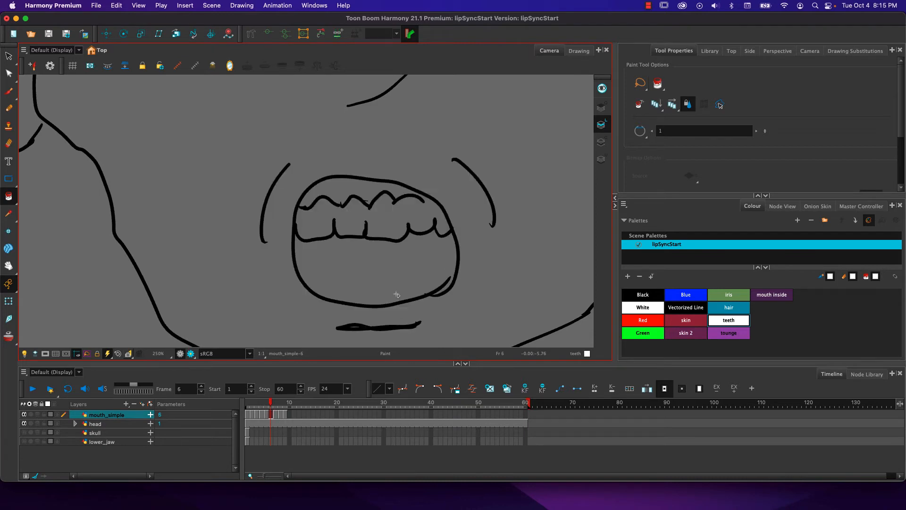
left_click(309, 227)
mouse_move(315, 221)
left_mouse_down()
mouse_move(388, 220)
mouse_move(419, 208)
left_mouse_up()
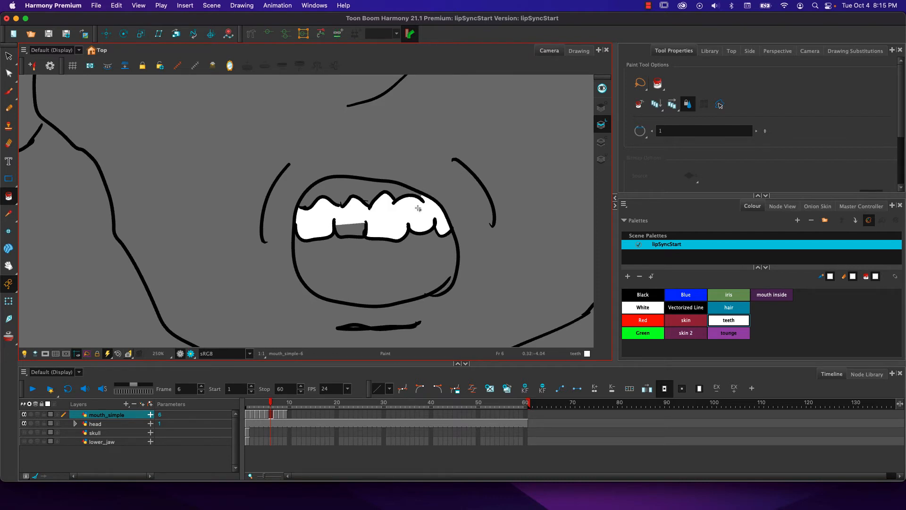
left_click(347, 225)
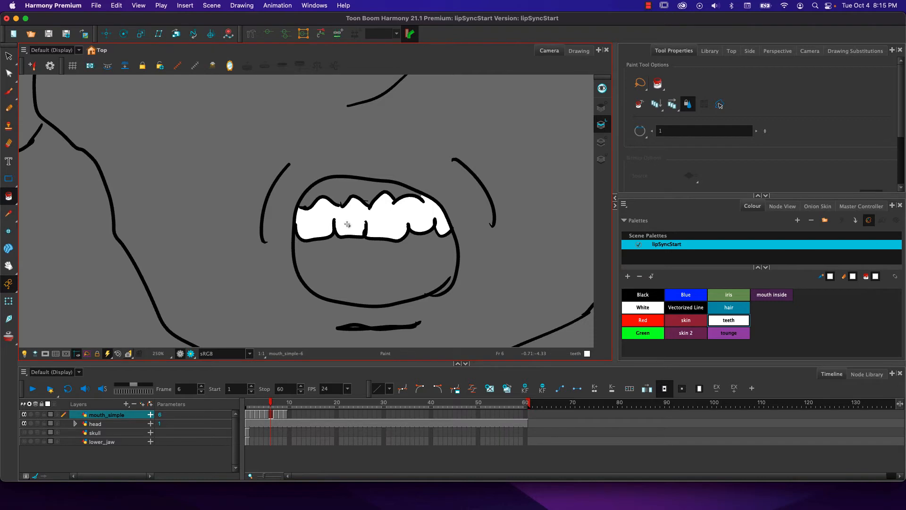
- On frame 7, draw a scalloped black pencil gum line across the top of the upper teeth
key(".")
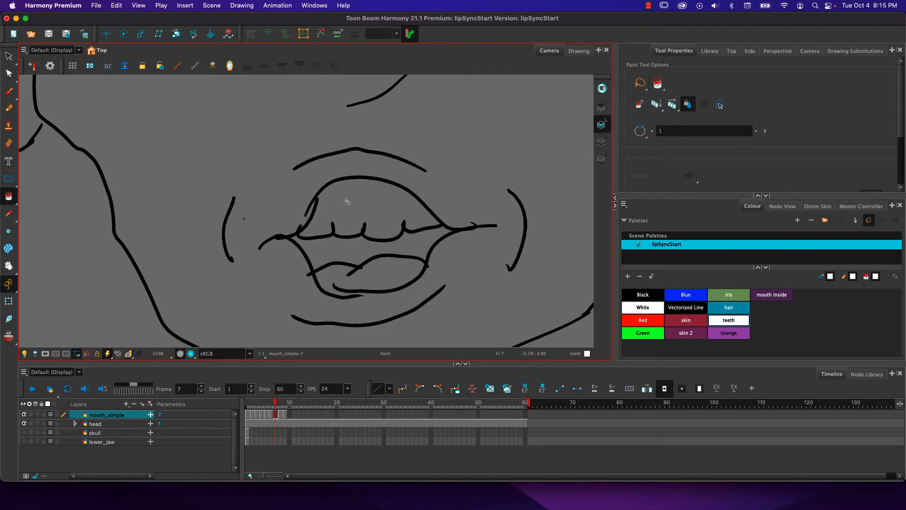
left_click(9, 107)
left_click(631, 293)
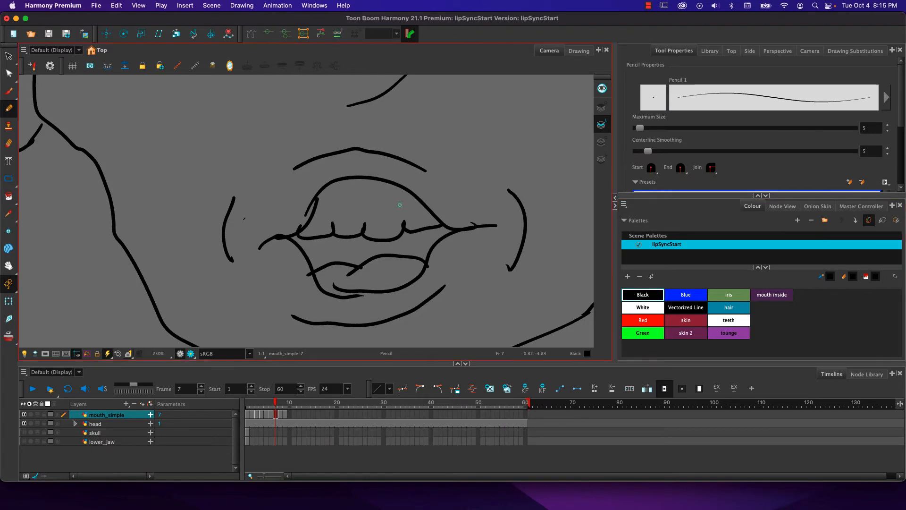
left_click_drag(416, 195, 323, 200)
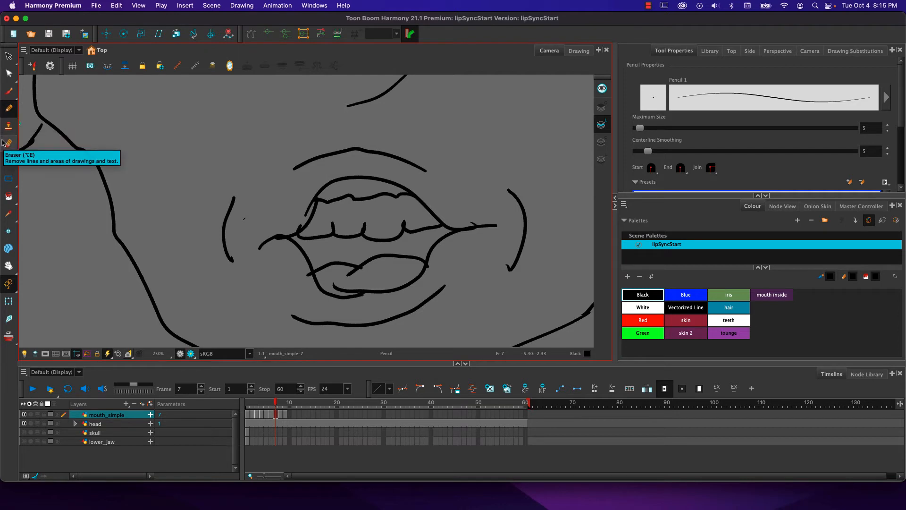
- Fill the upper teeth below the gum line on frame 7 with the teeth colour
left_click(9, 196)
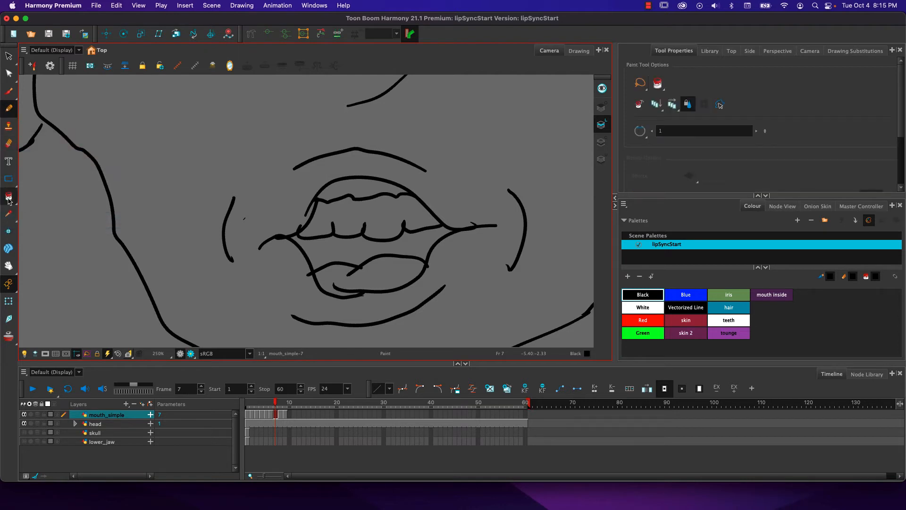
left_click(729, 320)
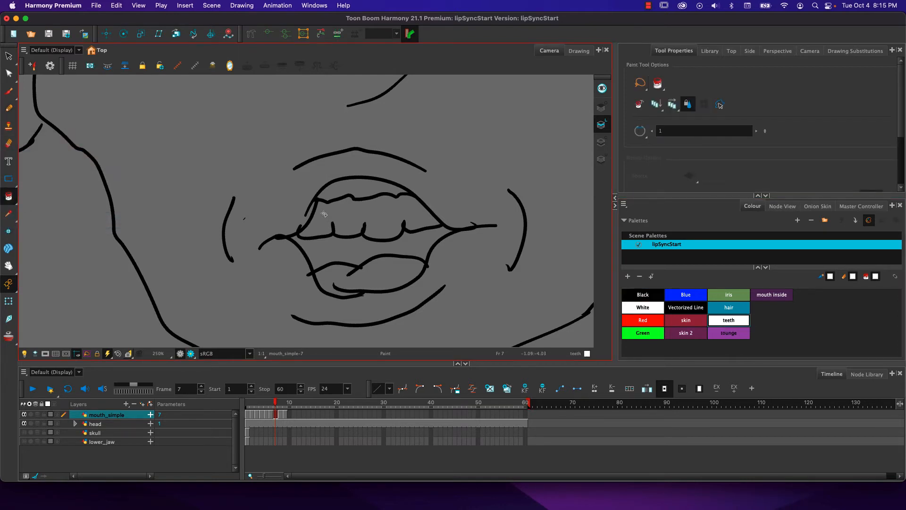
left_click_drag(323, 213, 409, 210)
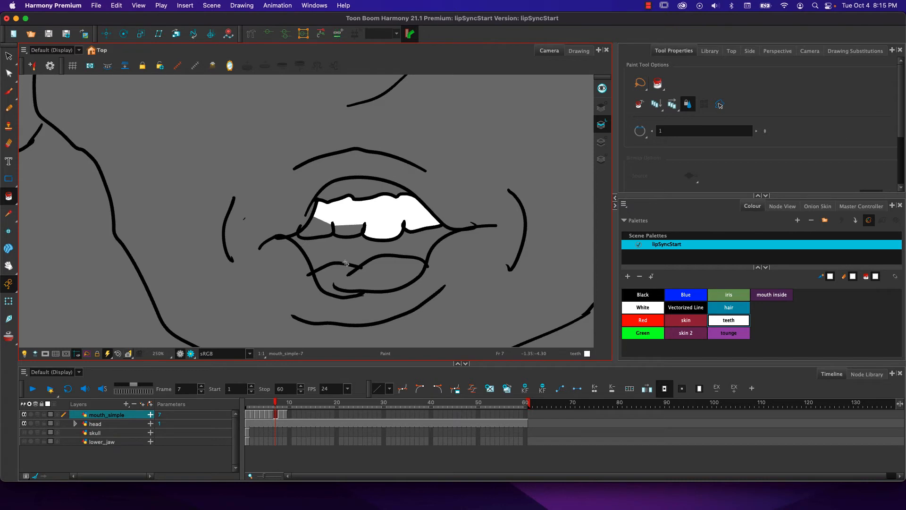
left_click(315, 229)
left_click(349, 231)
- Fill the whole row of upper teeth on frame 8 with the teeth colour
key("comma")
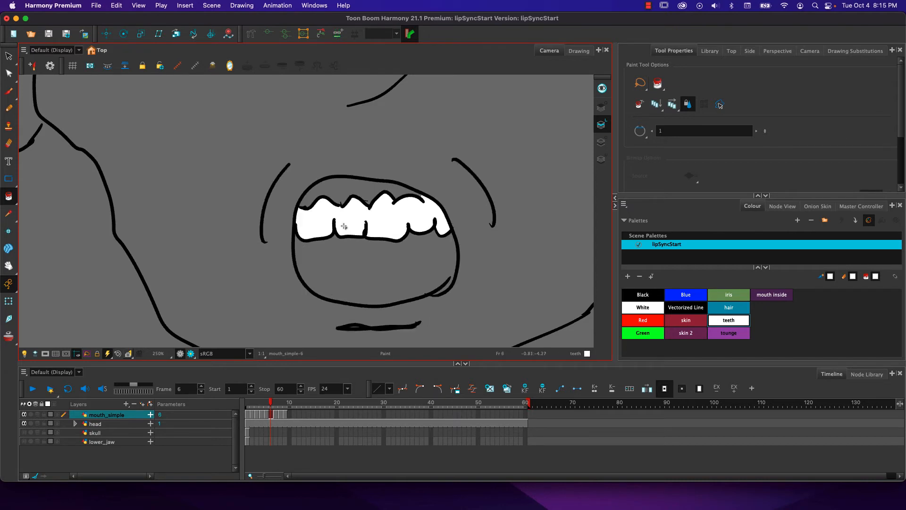
key("period")
key("period")
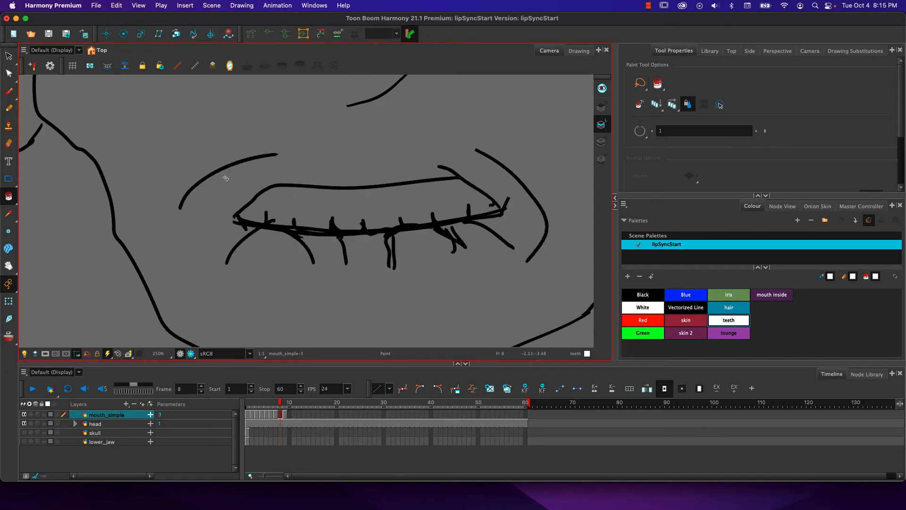
left_click(274, 201)
left_click(478, 204)
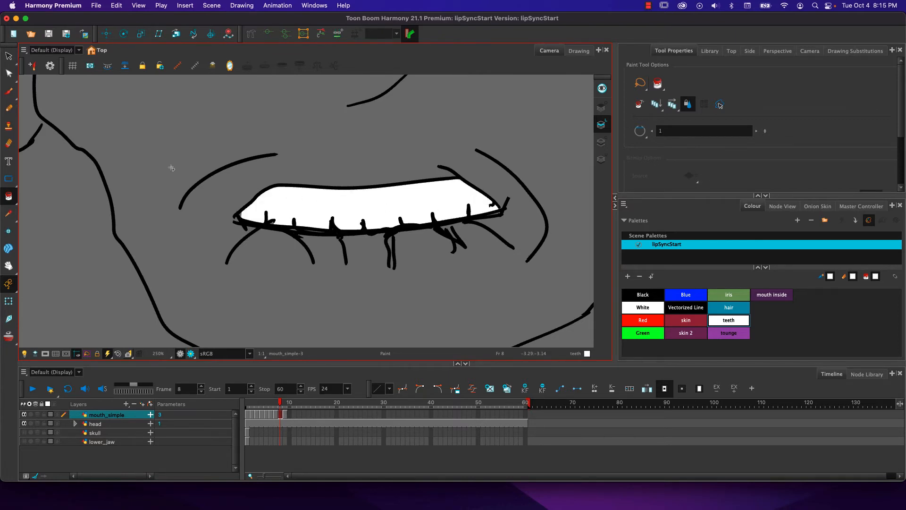
- Fill both parts of the tongue on frame 7 with the tounge colour
key("comma")
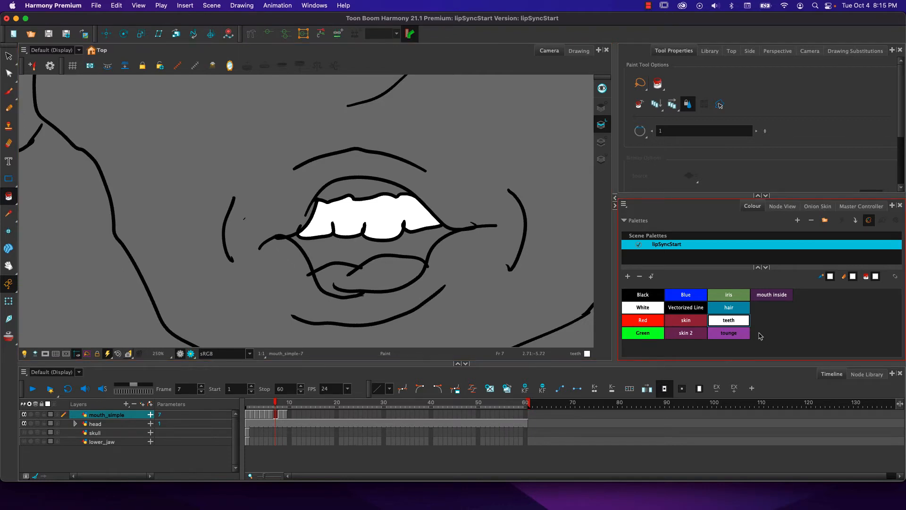
left_click(727, 335)
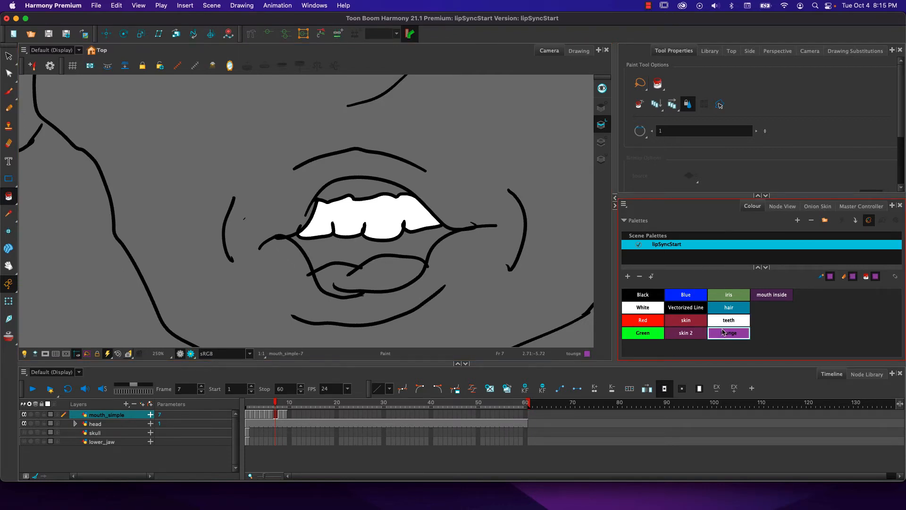
left_click(332, 274)
left_click(392, 272)
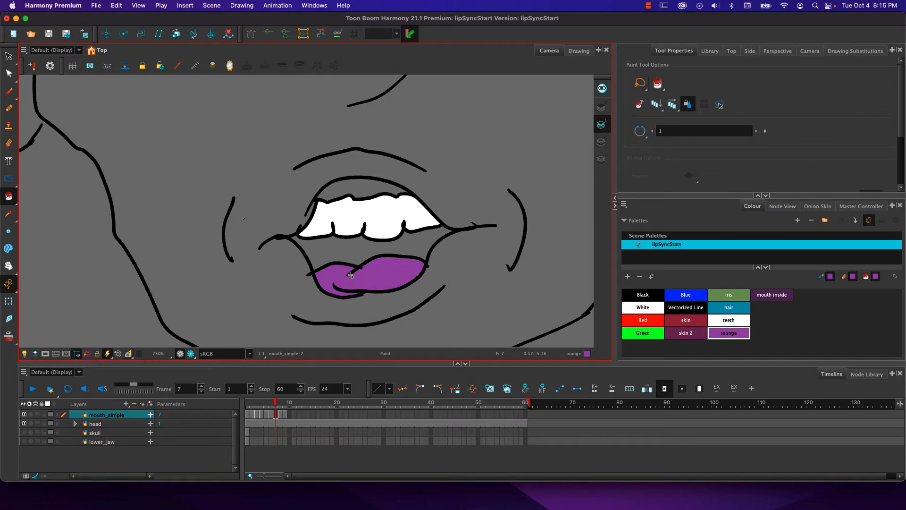
- Fill both parts of the tongue on frame 5 with the tounge colour
key("comma")
key("comma")
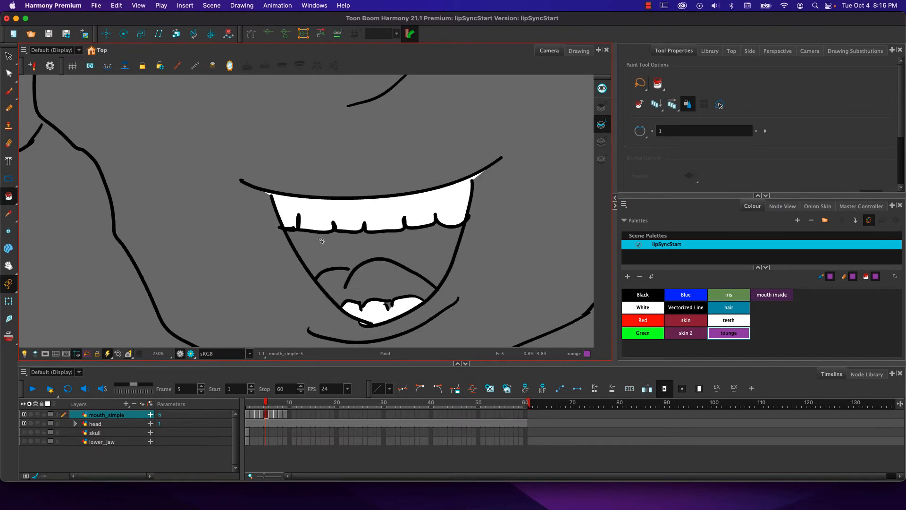
left_click(355, 283)
left_click(333, 279)
- Fill the space between the upper and lower teeth on frame 4 with the mouth inside colour
key("comma")
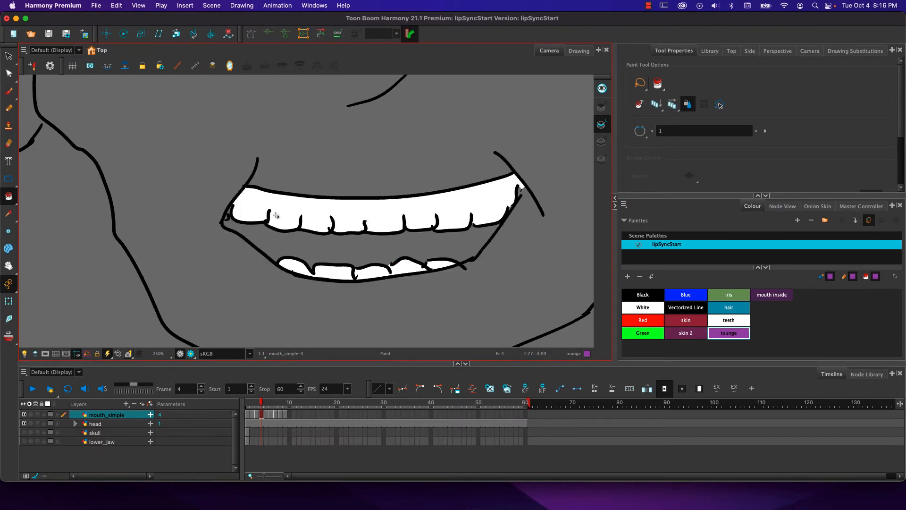
key("comma")
key("comma")
key("period")
key("period")
left_click(772, 295)
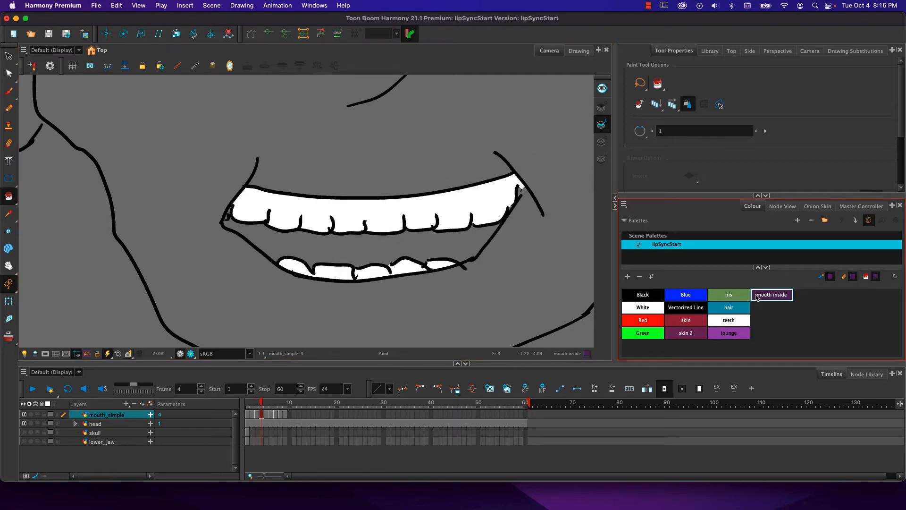
left_click_drag(389, 246, 259, 239)
- Fill the open mouth area below the upper teeth on frames 5 and 6 with the mouth inside colour
key("period")
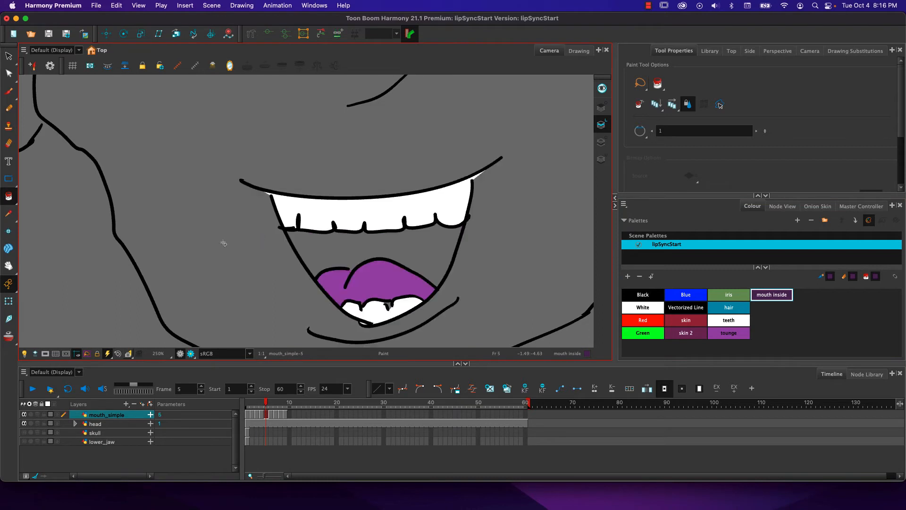
left_click(432, 248)
key("period")
mouse_move(330, 264)
left_mouse_down()
mouse_move(358, 275)
mouse_move(391, 263)
left_mouse_up()
- Fill the upper gums on frames 6 and 7 with skin 2, and the space above frame 7's tongue with mouth inside
left_click(686, 332)
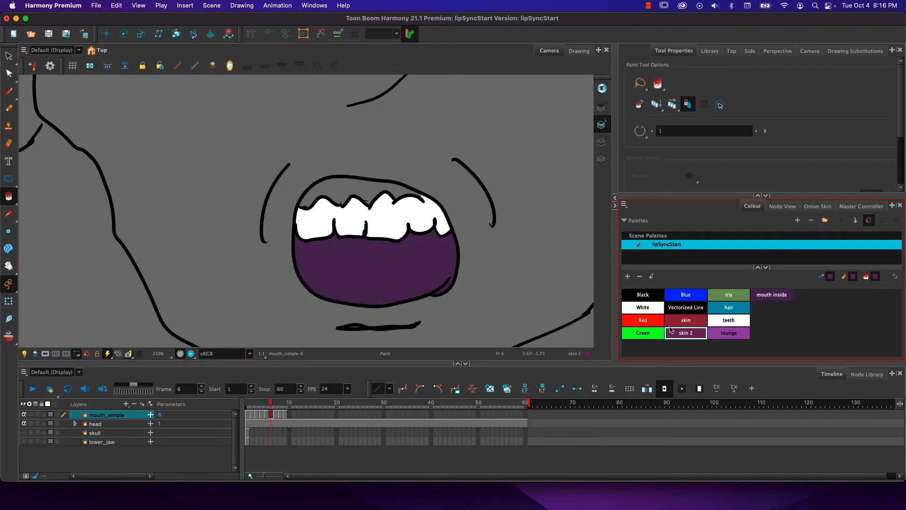
left_click_drag(362, 189, 270, 187)
left_click_drag(393, 196, 408, 188)
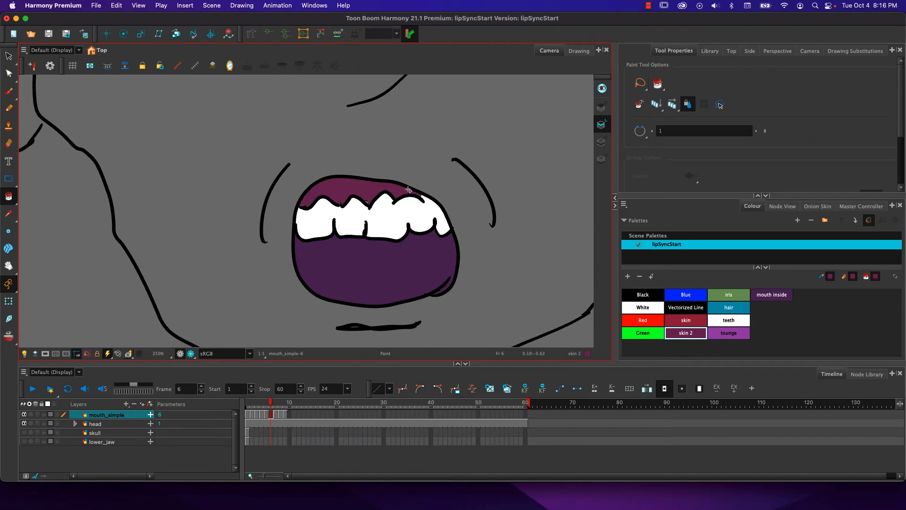
key("period")
left_click(334, 192)
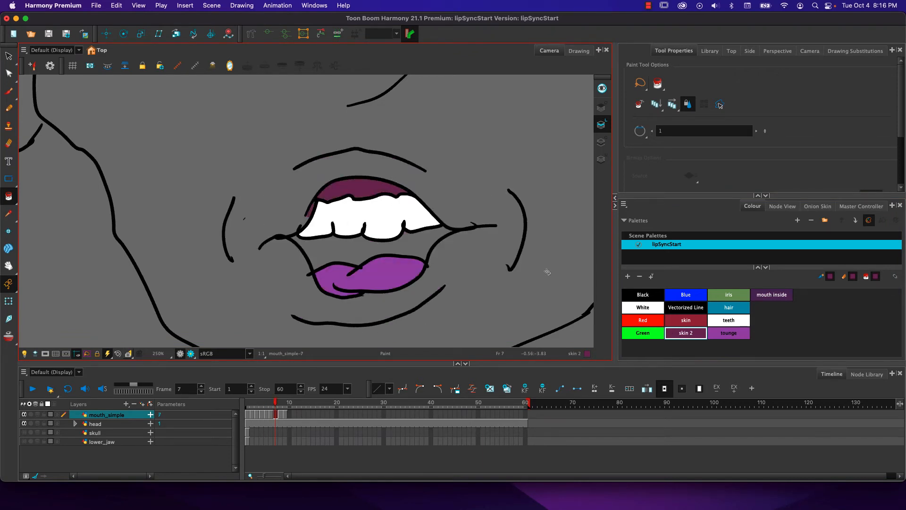
left_click(772, 295)
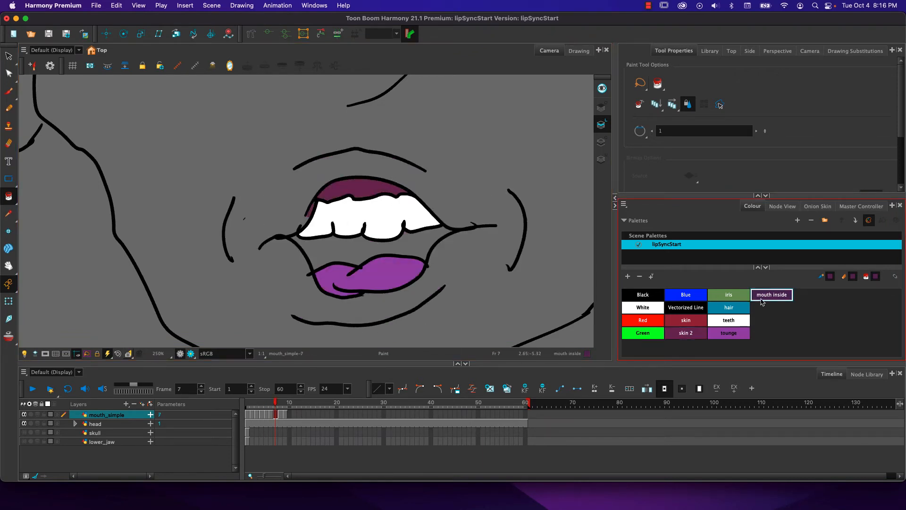
left_click(316, 252)
- On frame 9, fill the areas on both sides of the tongue with mouth inside and the tongue with tounge
key("period")
key("period")
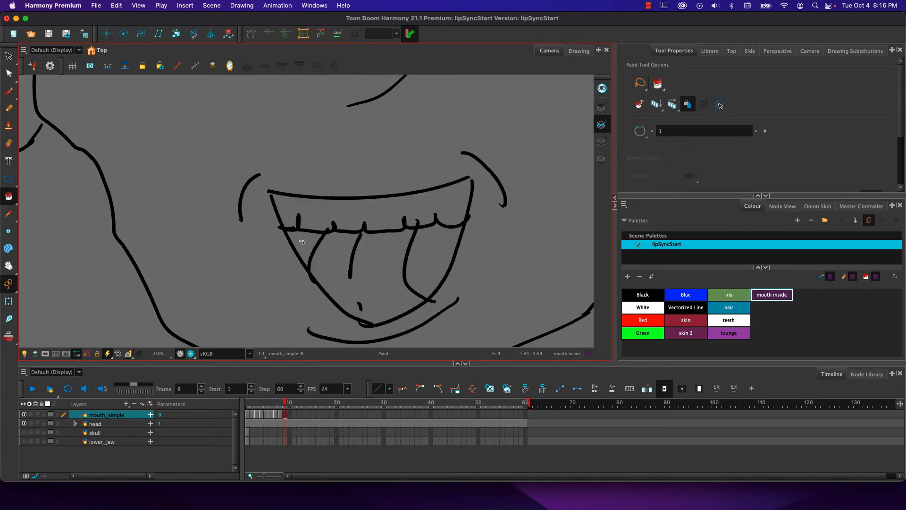
left_click(302, 242)
left_click(431, 273)
left_click(728, 333)
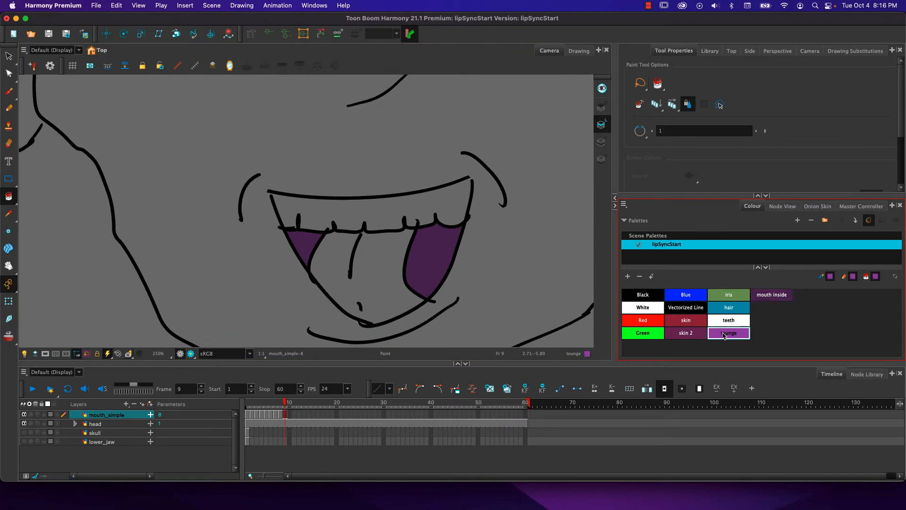
left_click(373, 264)
- Try to fill the upper teeth on frame 9 with the teeth colour and undo the fill
left_click(729, 320)
left_click_drag(435, 201, 303, 203)
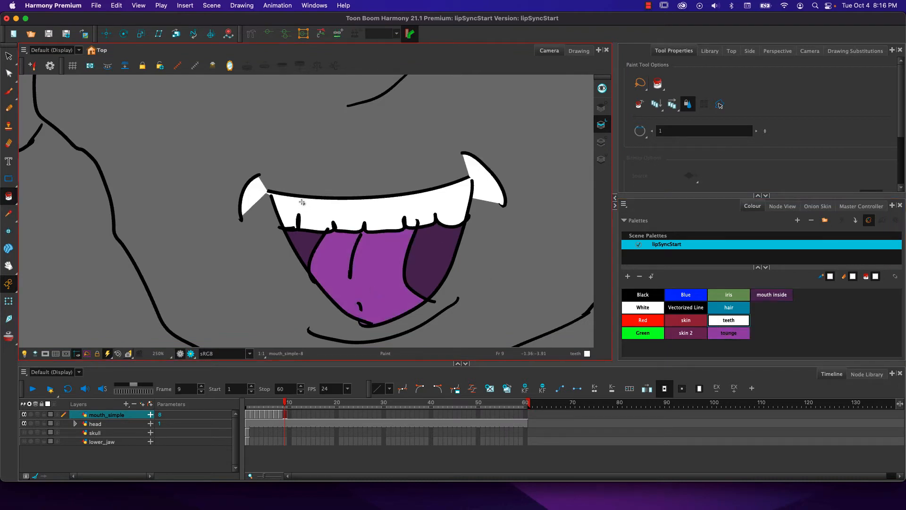
key("super+z")
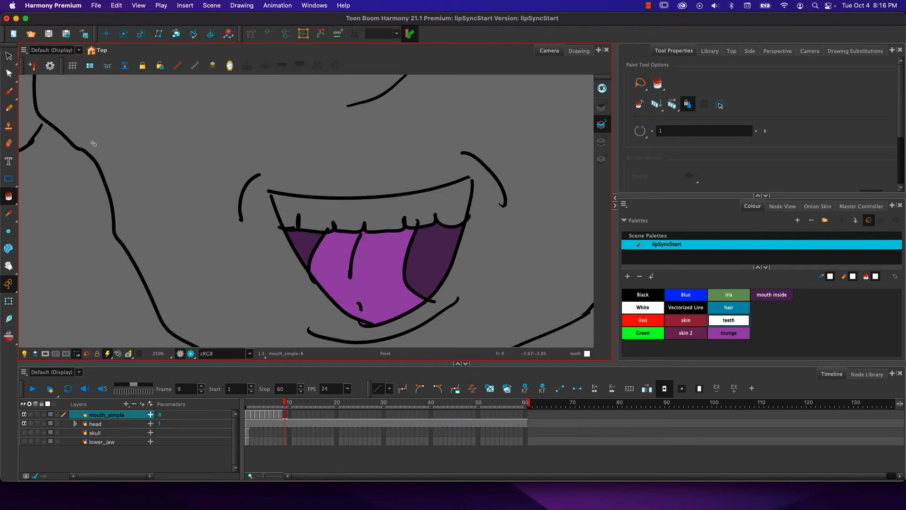
- Close the corners of the teeth outline on frame 9 with the black pencil and fill the upper teeth with the teeth colour
left_click(9, 111)
left_click(643, 294)
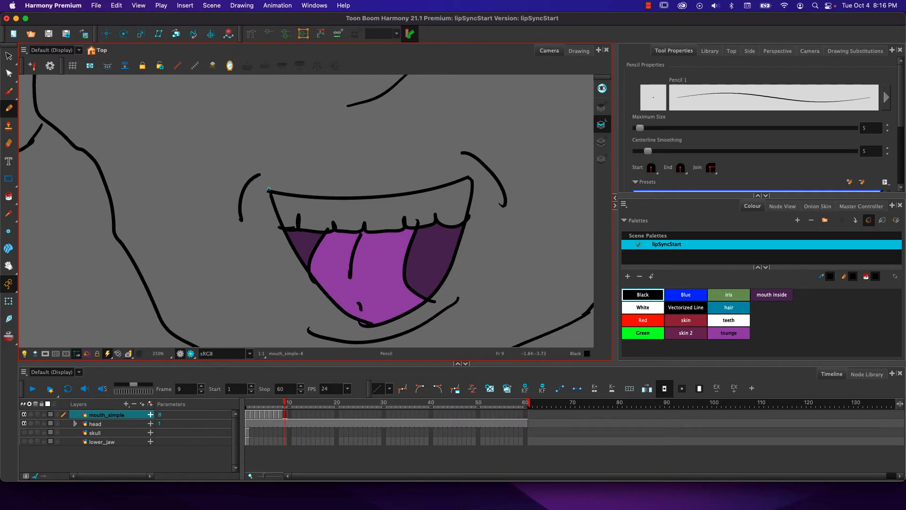
left_click(723, 323)
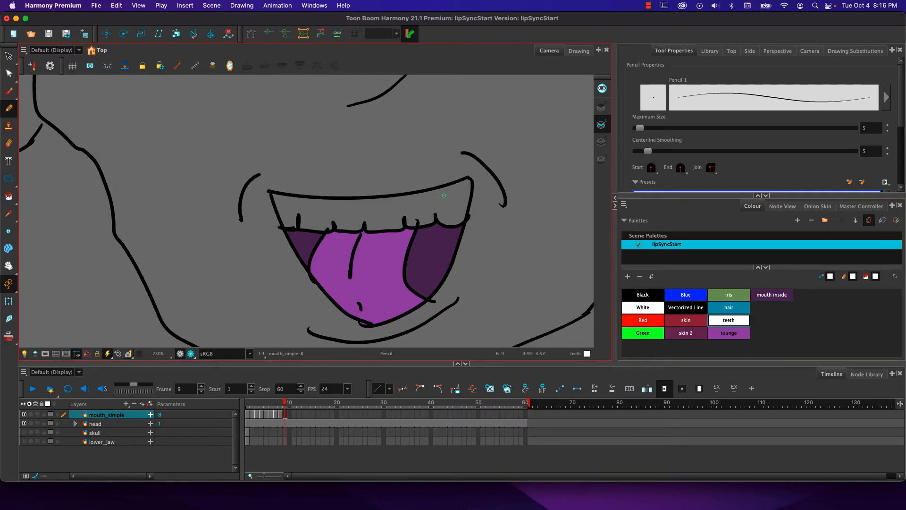
left_click_drag(444, 196, 322, 199)
key("ctrl+z")
key("alt+i")
left_click(725, 325)
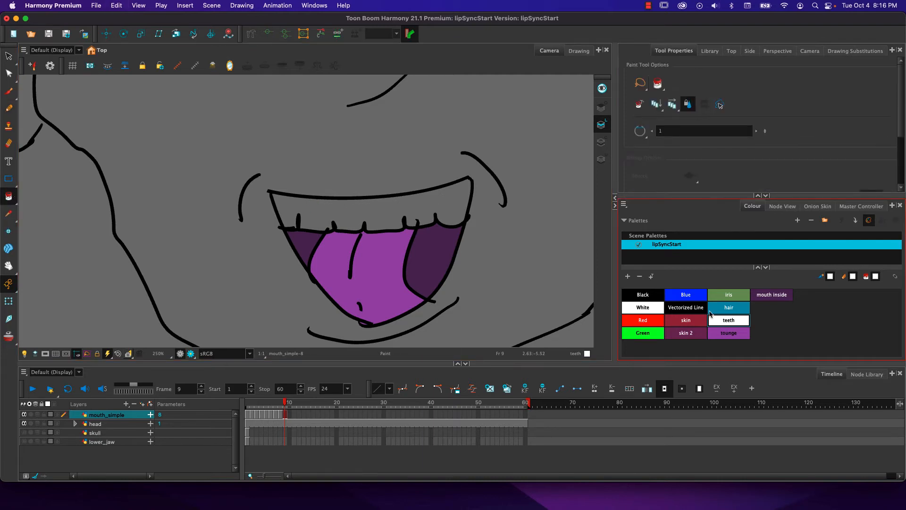
left_click(284, 197)
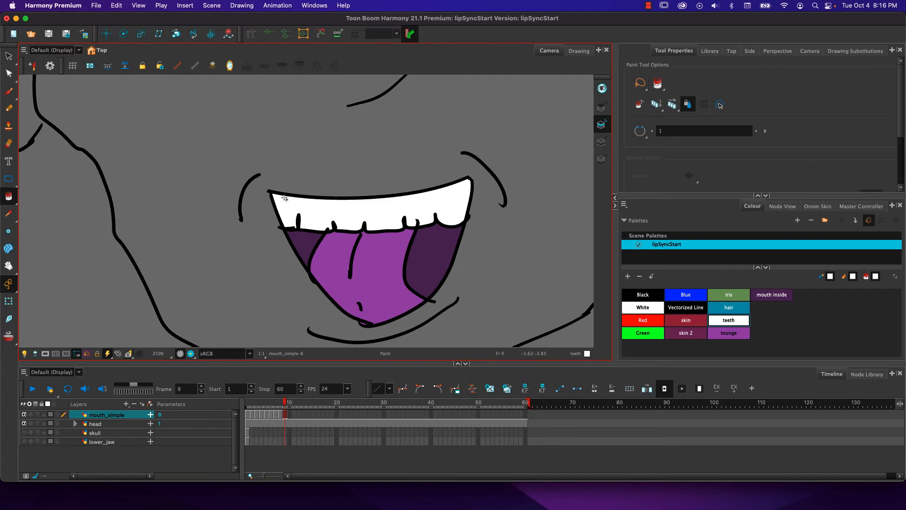
- Reset the view to show the whole head and scrub the frames to review the painted mouths, ending on frame 1
left_click_drag(285, 403, 239, 397)
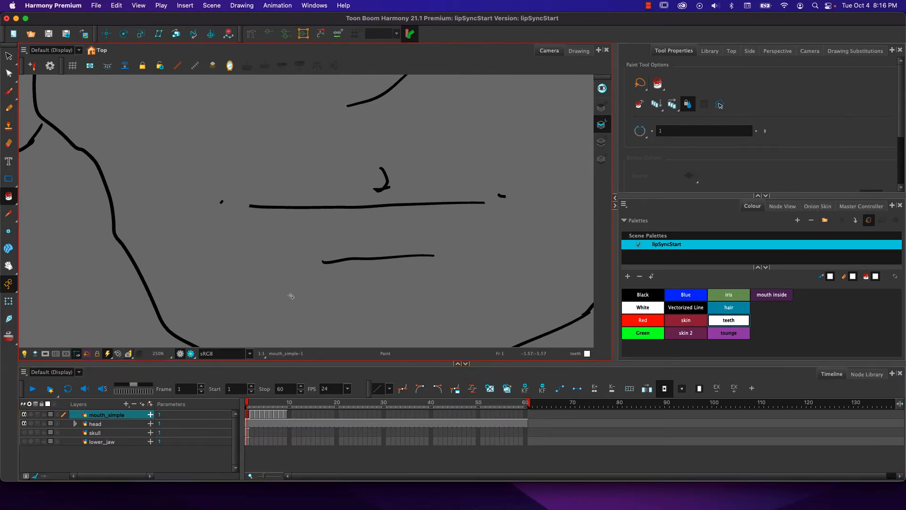
key("shift+m")
mouse_move(249, 403)
left_mouse_down()
mouse_move(290, 406)
mouse_move(248, 406)
mouse_move(288, 408)
mouse_move(261, 409)
left_mouse_up()
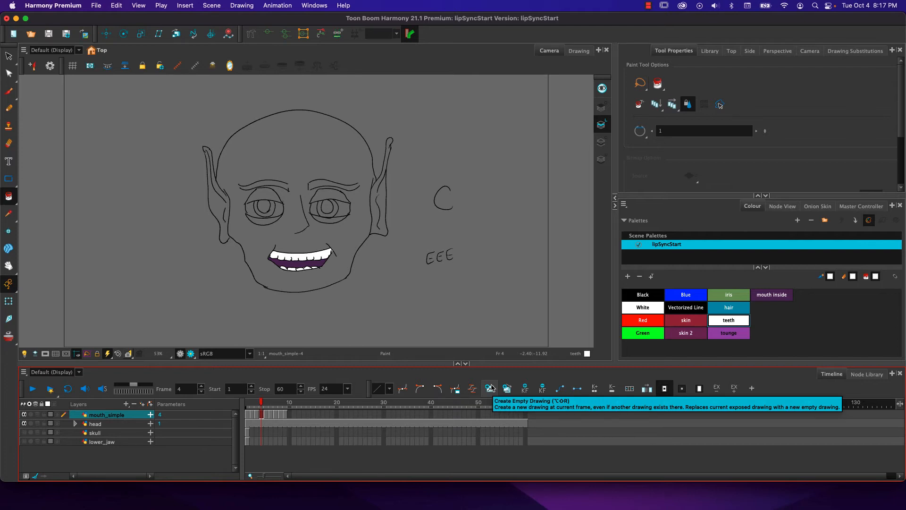
left_click(249, 414)
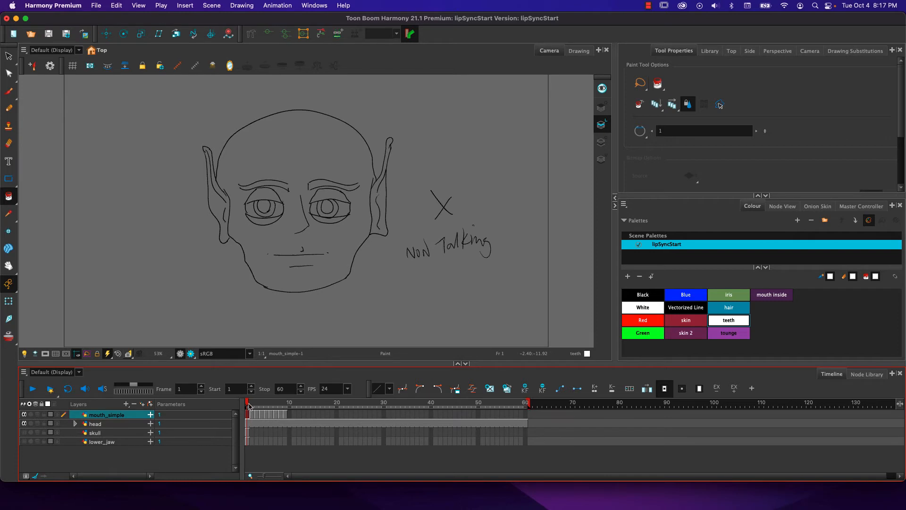
- Scrub through the first mouth frames, return to frame 1 and show the drawing substitutions of mouth_simple
left_click_drag(249, 405, 258, 409)
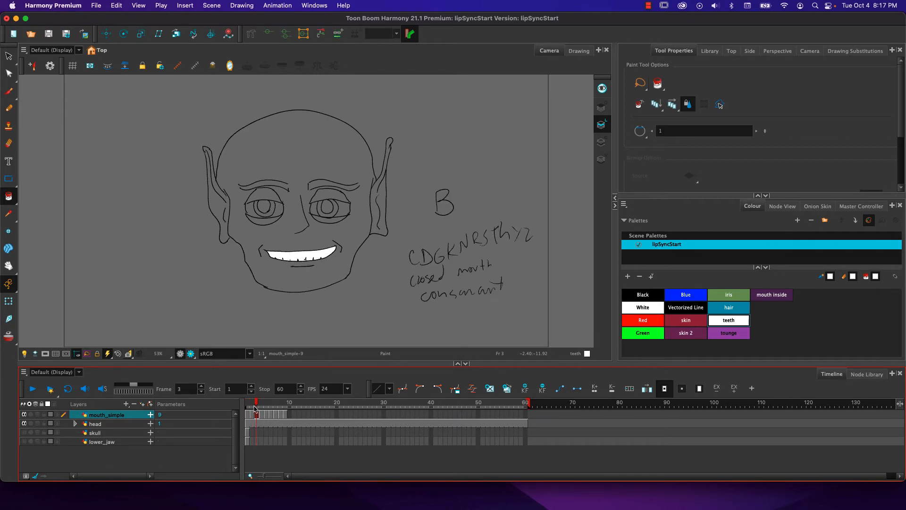
left_click_drag(257, 409, 247, 409)
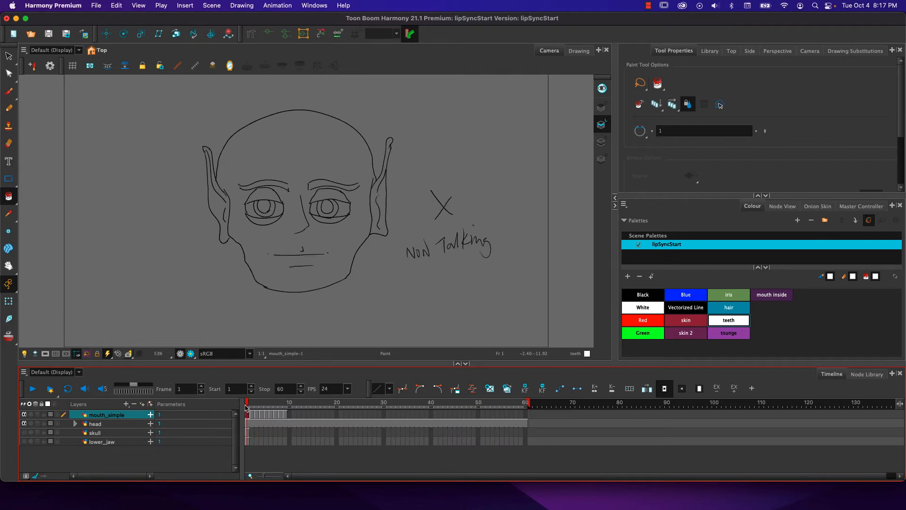
left_click(856, 50)
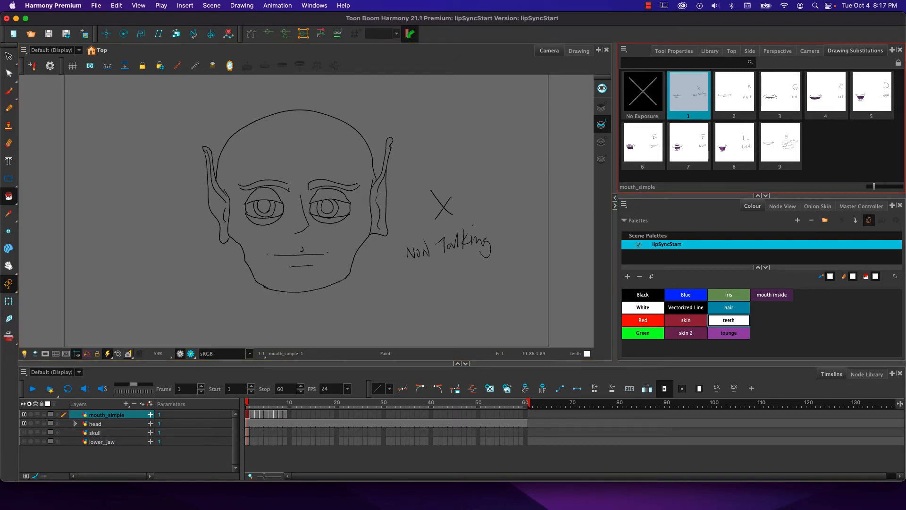
left_click(624, 51)
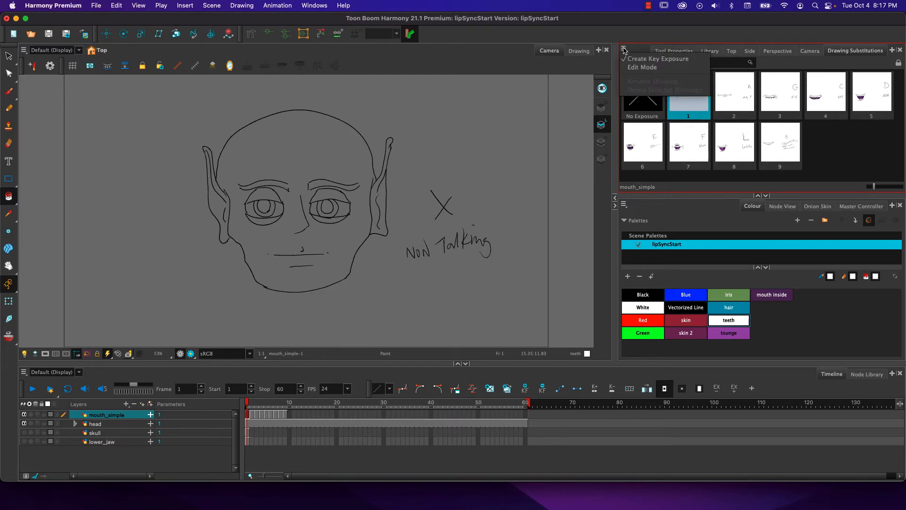
left_click(642, 68)
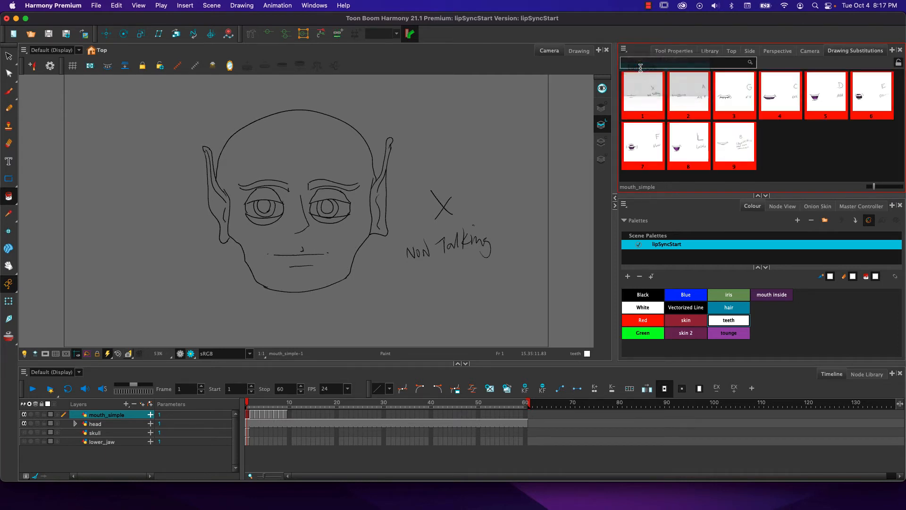
left_click(643, 118)
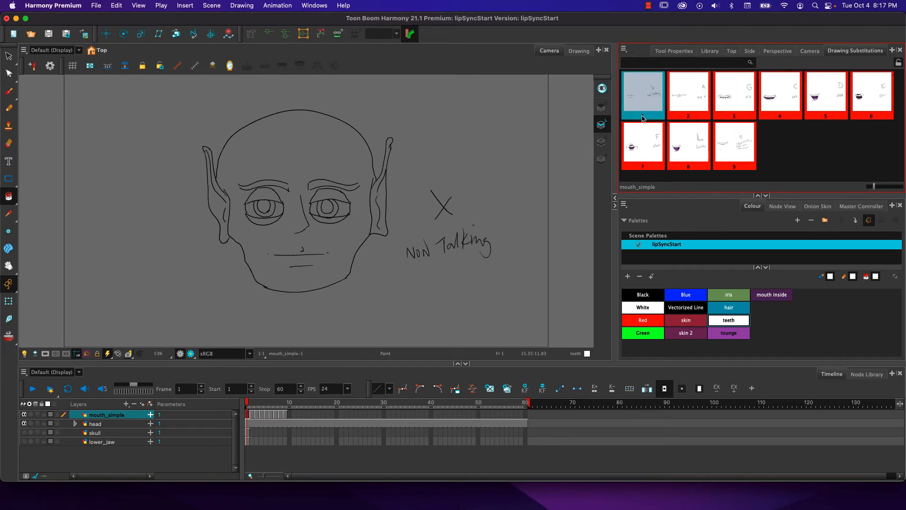
right_click(643, 119)
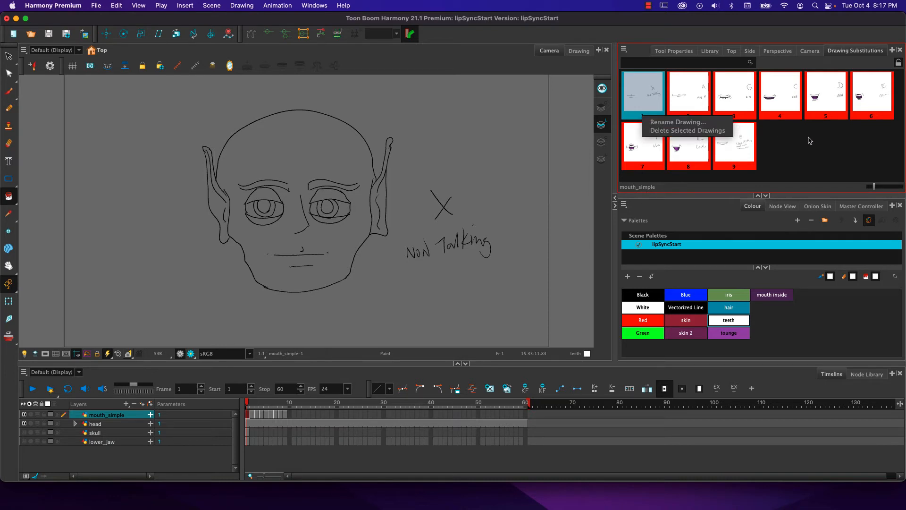
left_click(788, 149)
left_click(689, 97)
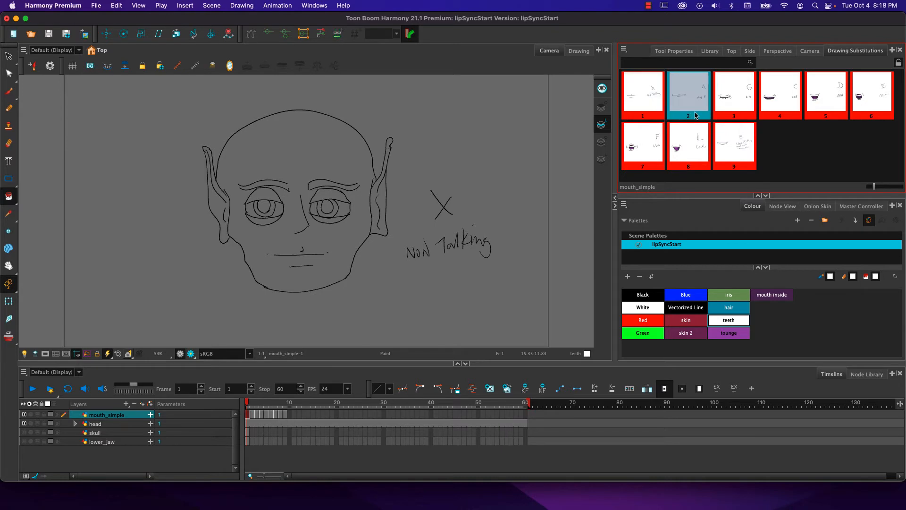
left_click(642, 113)
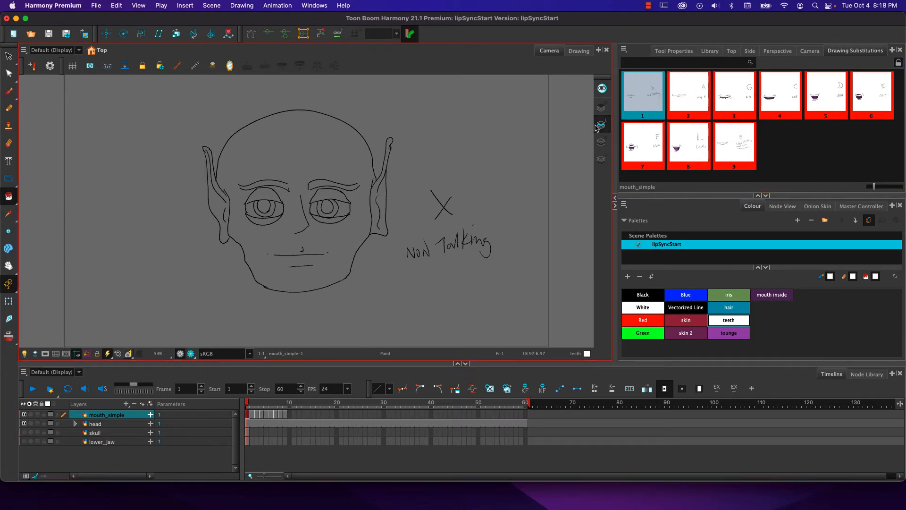
left_click(624, 49)
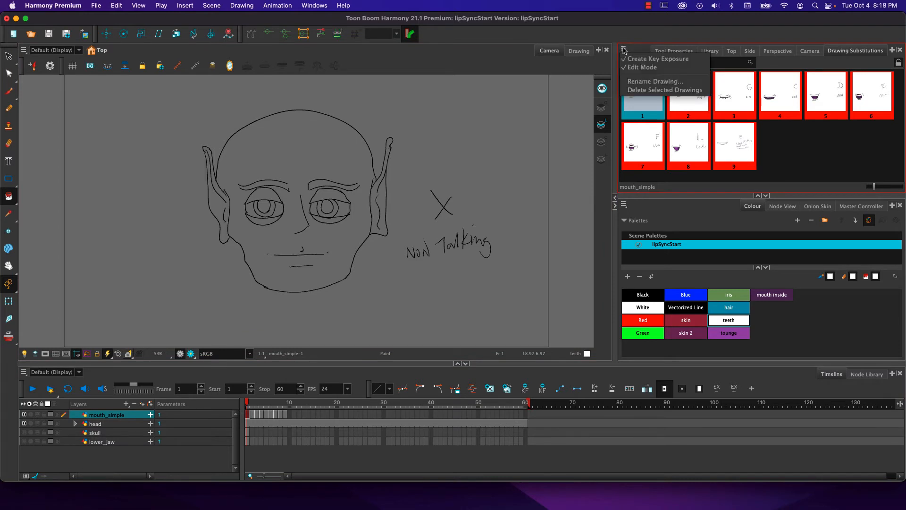
left_click(642, 67)
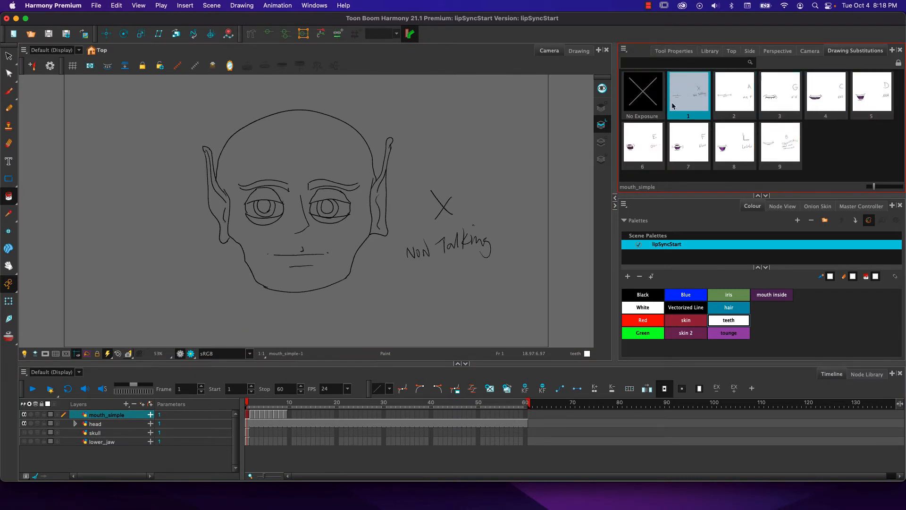
- Rename the mouth_simple drawing on frame 1 as X
right_click(248, 415)
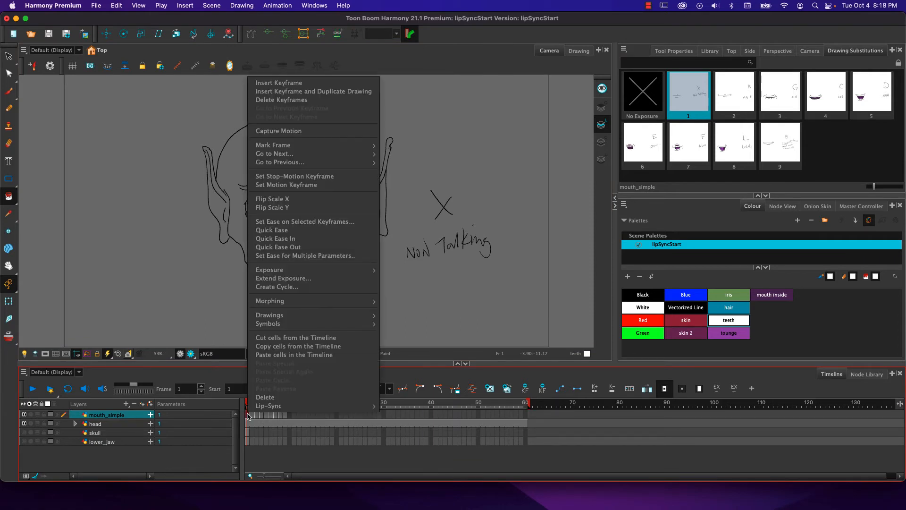
mouse_move(284, 316)
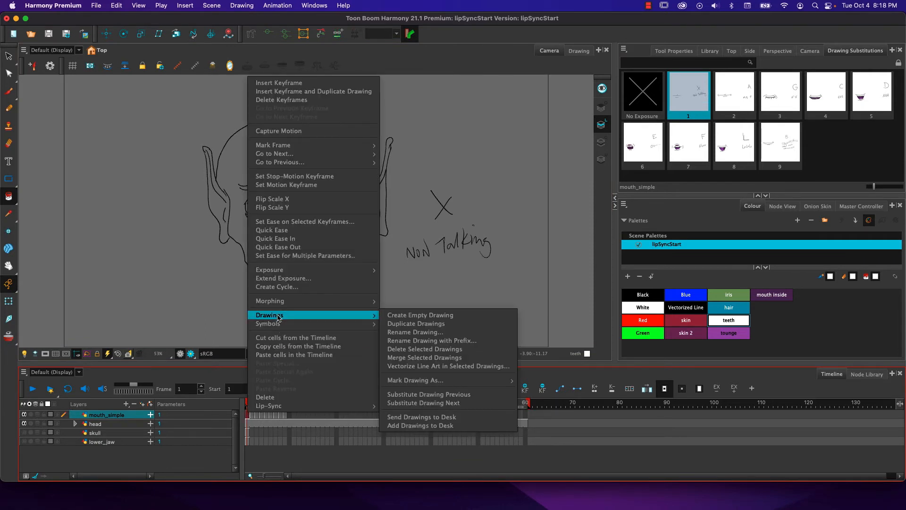
left_click(410, 332)
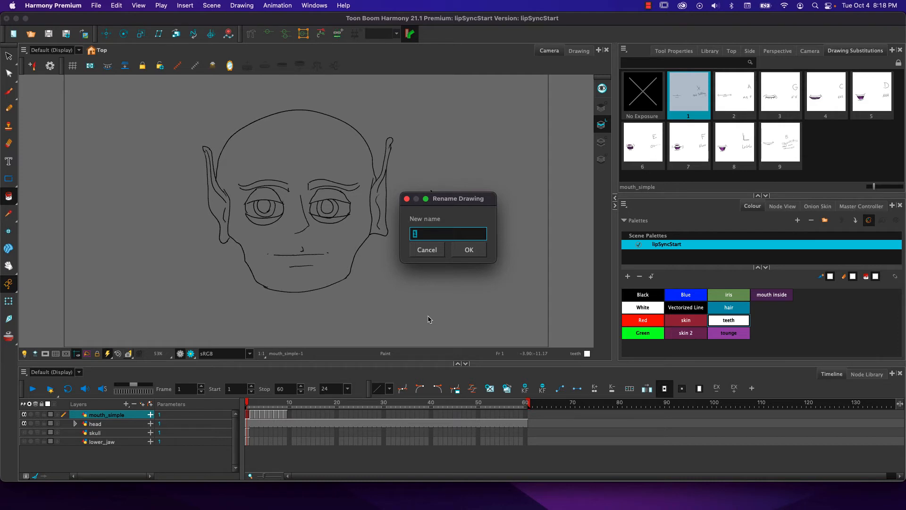
type("X")
left_click(462, 256)
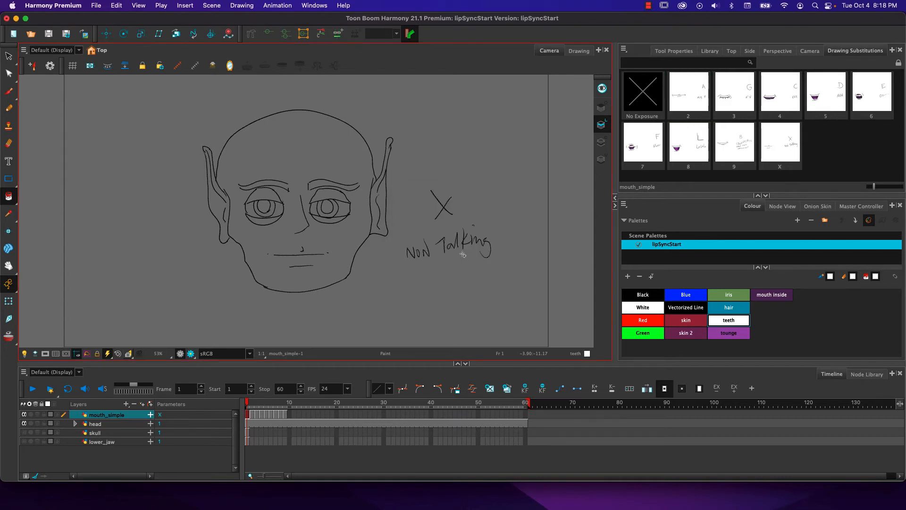
- Enable edit mode for the drawing substitutions and rename drawing 2 as A
left_click(770, 164)
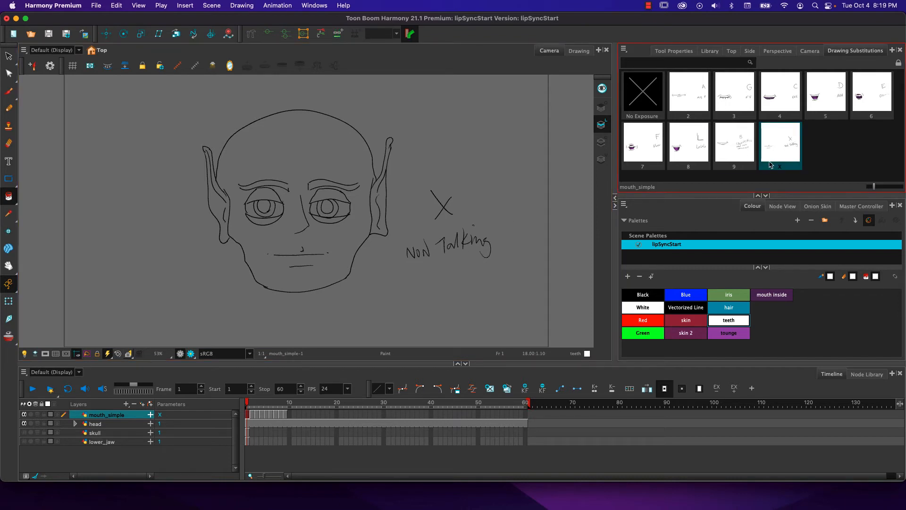
left_click(747, 140)
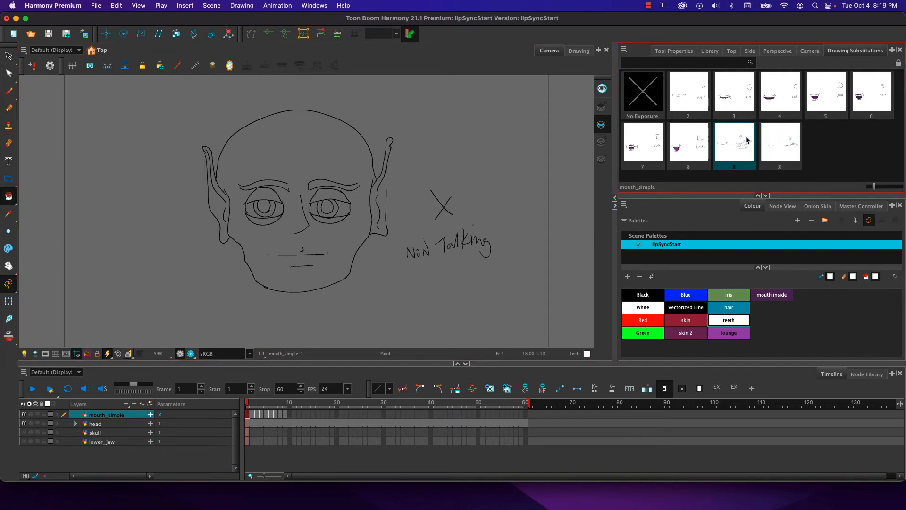
left_click(624, 48)
left_click(642, 68)
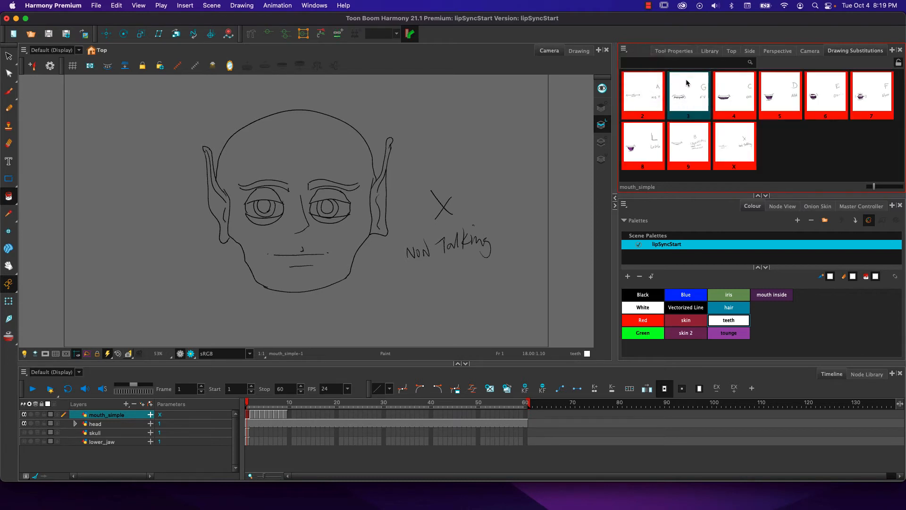
right_click(633, 90)
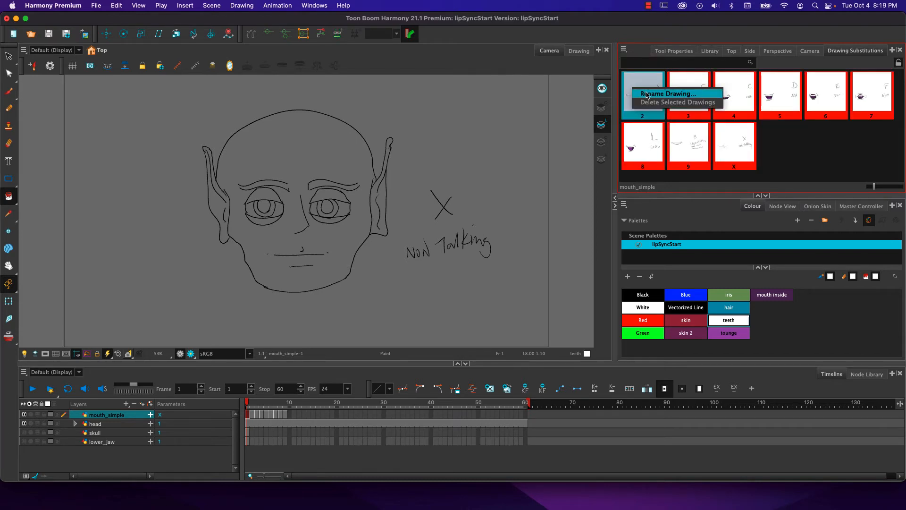
left_click(647, 94)
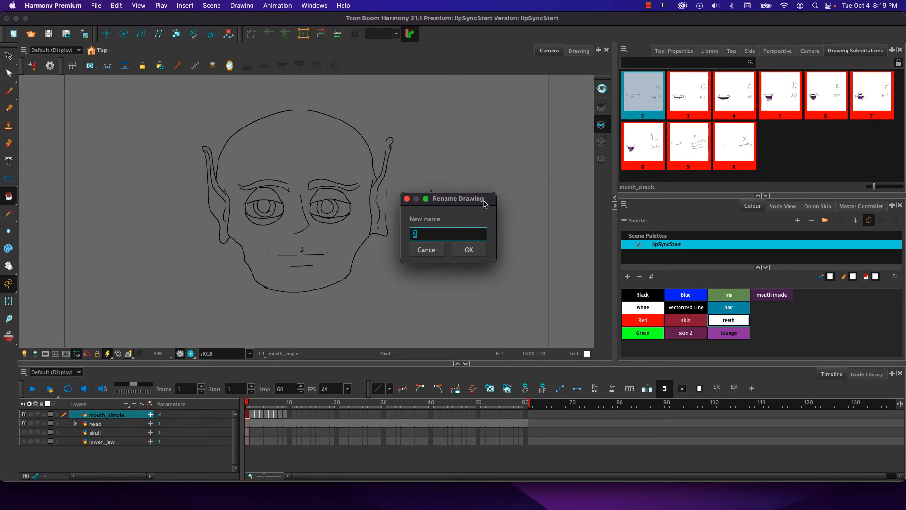
type("A")
left_click(462, 251)
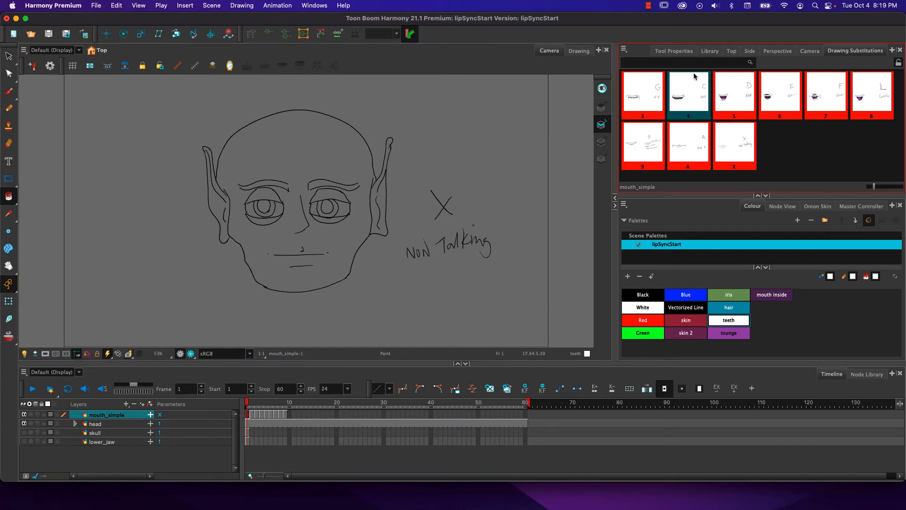
- Rename mouth_simple drawing 3 as G to match the letter written beside its mouth shape
right_click(641, 100)
left_click(666, 104)
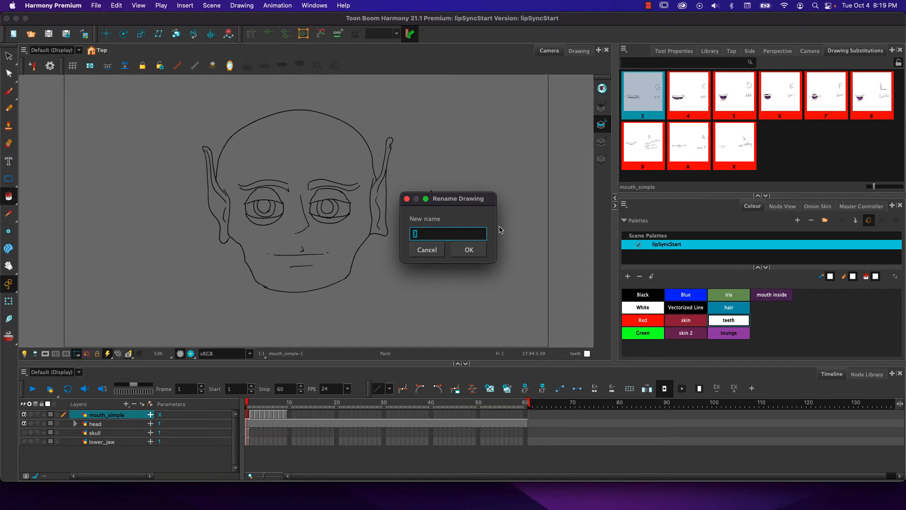
type("G")
left_click(471, 252)
- Rename mouth_simple drawing 4 as C to match its written letter
left_click(635, 100)
right_click(637, 102)
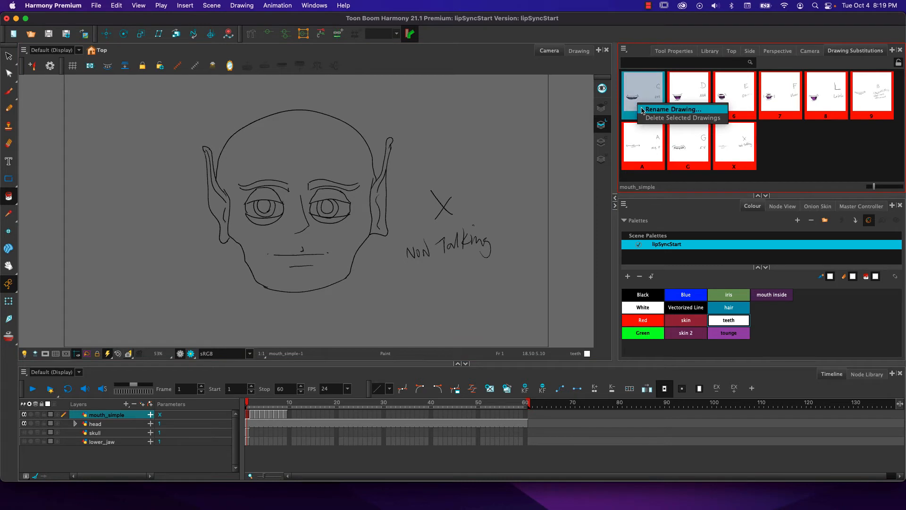
left_click(670, 108)
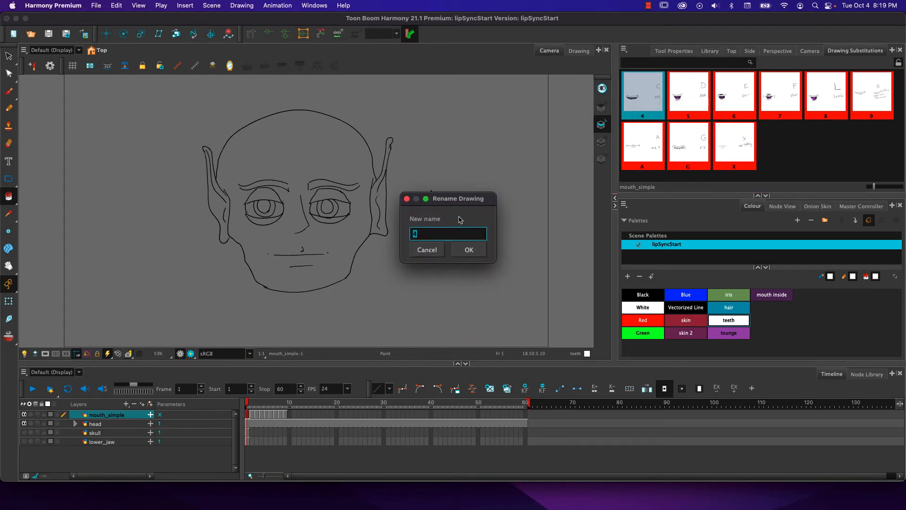
type("C")
left_click(470, 250)
- Rename mouth_simple drawing 5 as D to match its written letter
left_click(644, 91)
right_click(644, 91)
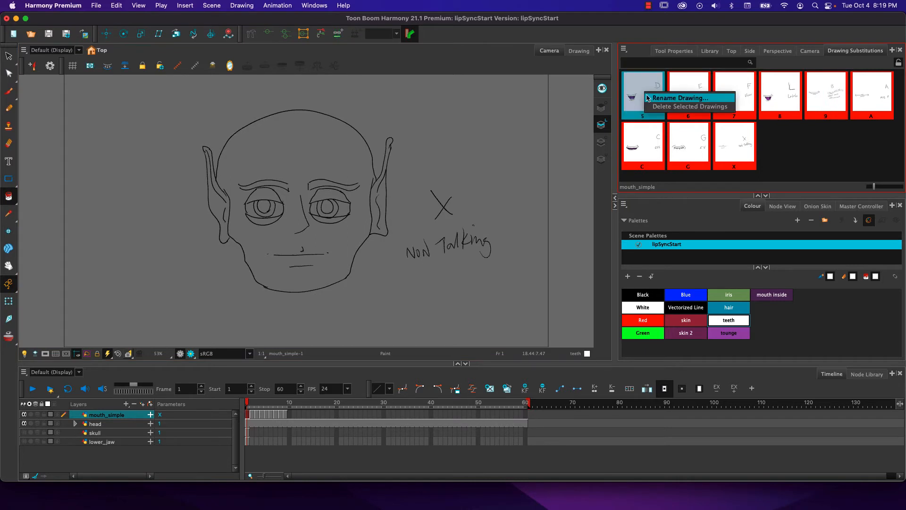
left_click(651, 97)
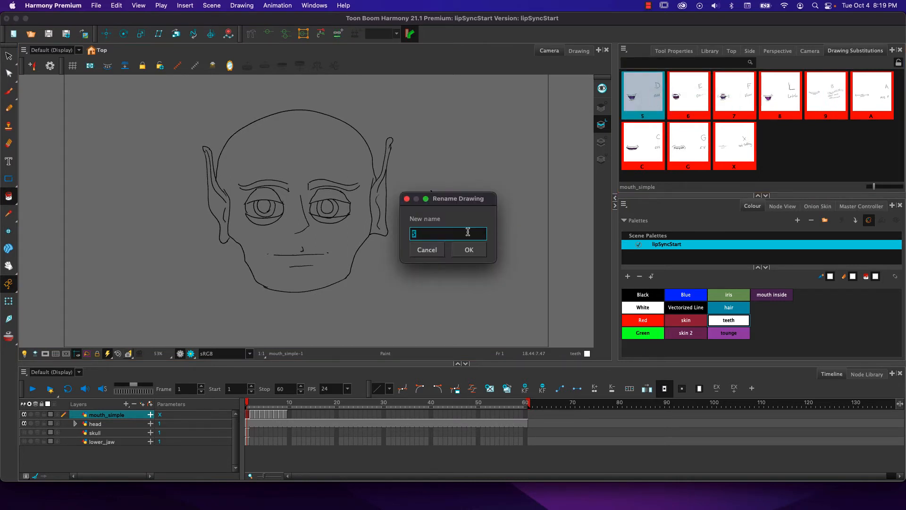
type("D")
left_click(465, 249)
- Rename mouth_simple drawing 6 as E to match its written letter
right_click(638, 101)
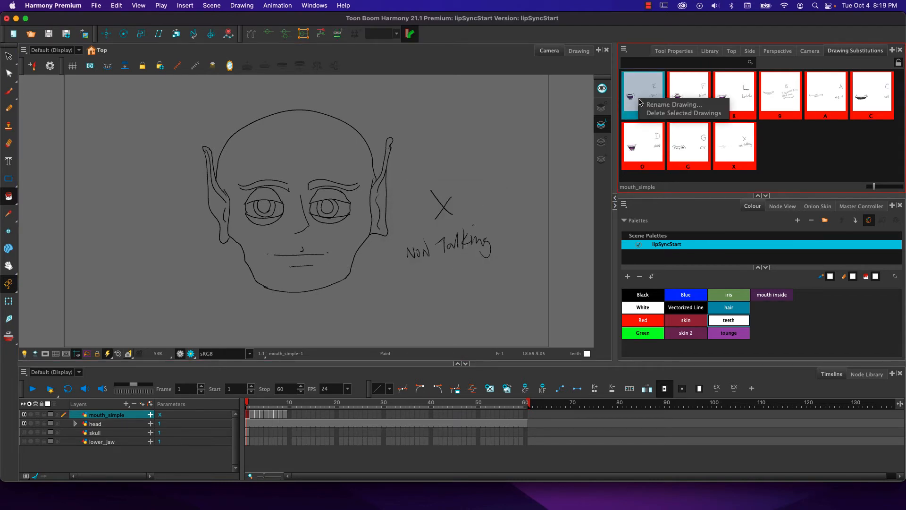
left_click(660, 105)
type("E")
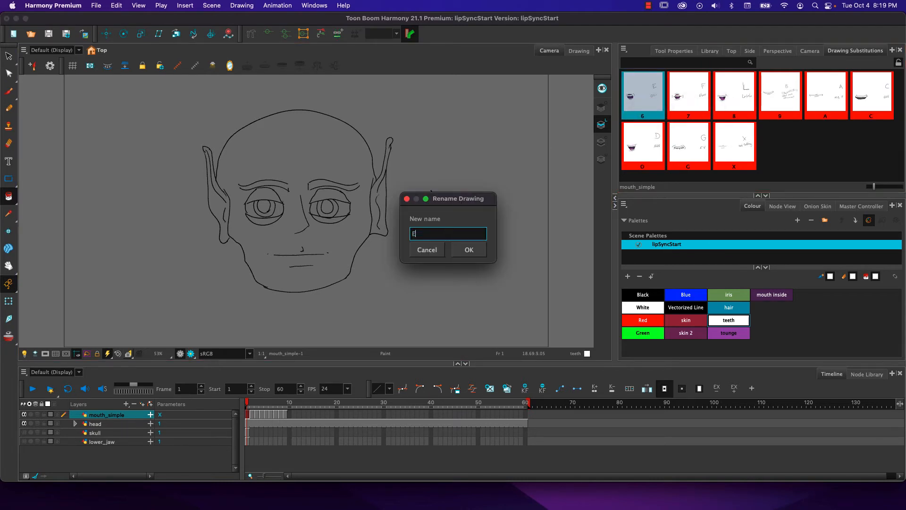
left_click(472, 251)
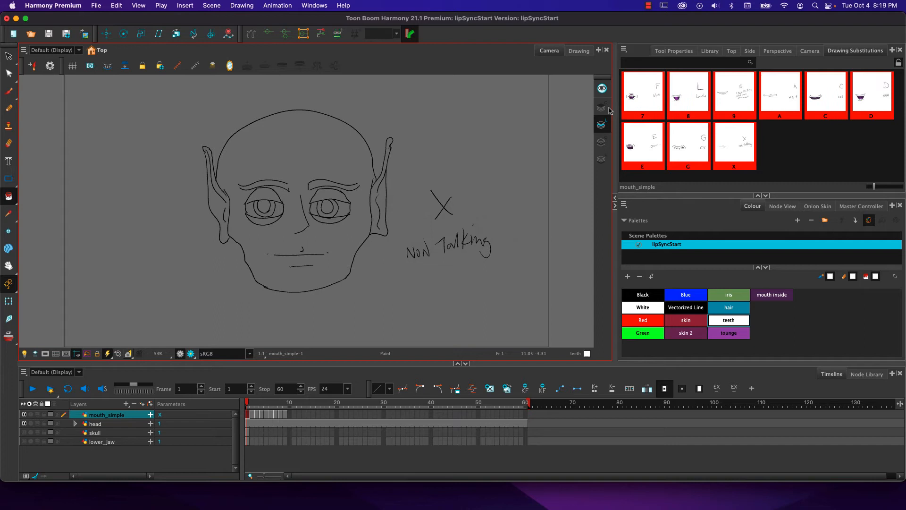
- Rename mouth_simple drawing 7 as F to match its written letter
right_click(647, 96)
left_click(653, 100)
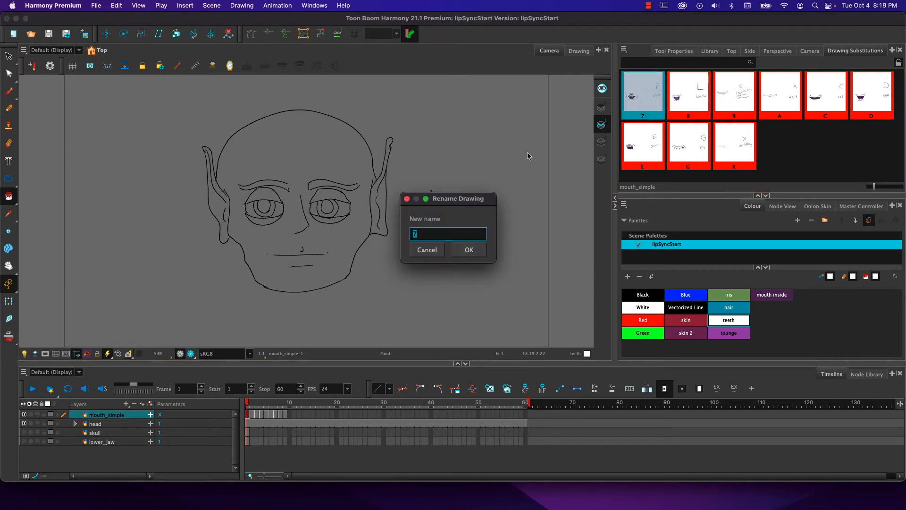
type("F")
key("Return")
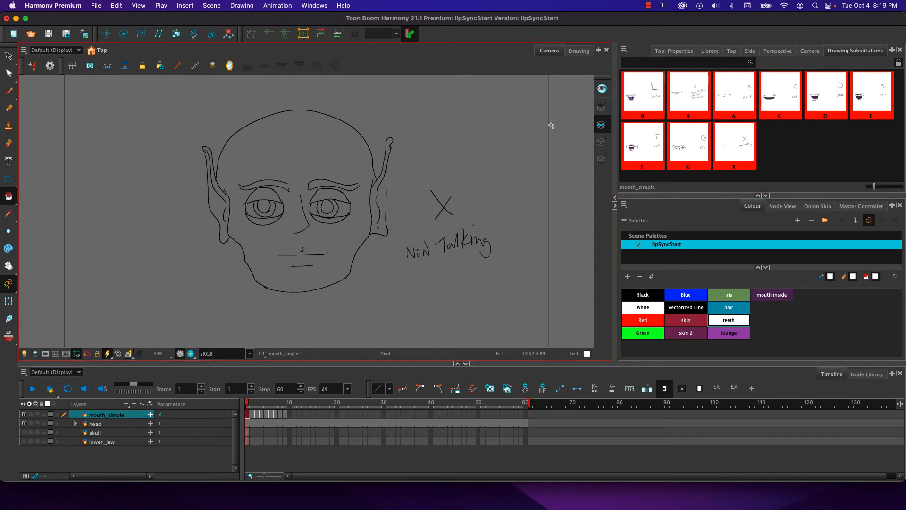
- Rename mouth_simple drawing 8 as L to match its written letter
left_click(633, 96)
right_click(642, 91)
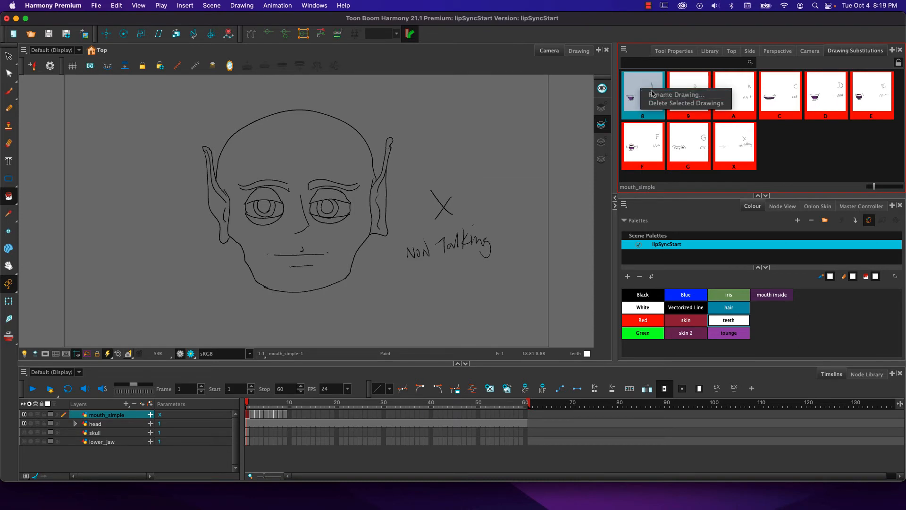
left_click(653, 95)
type("L")
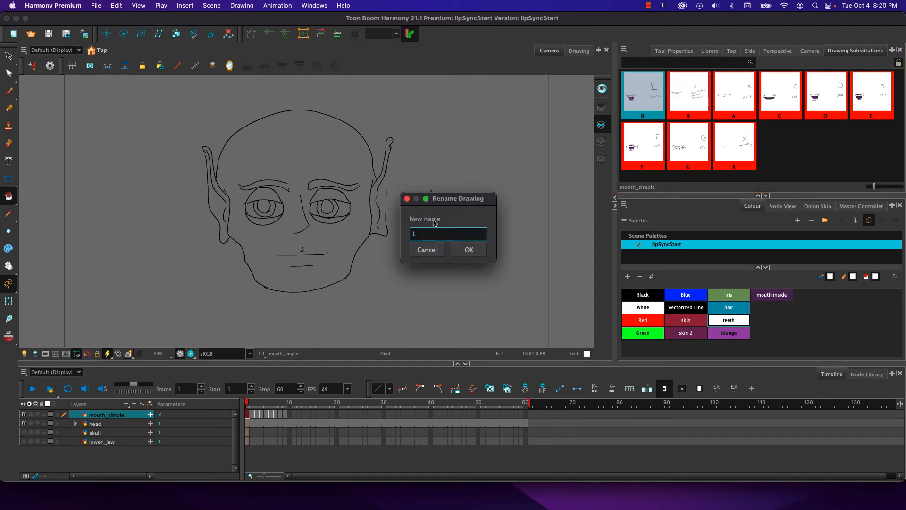
left_click(467, 250)
- Rename mouth_simple drawing 9 as B to match its written letter
left_click(648, 89)
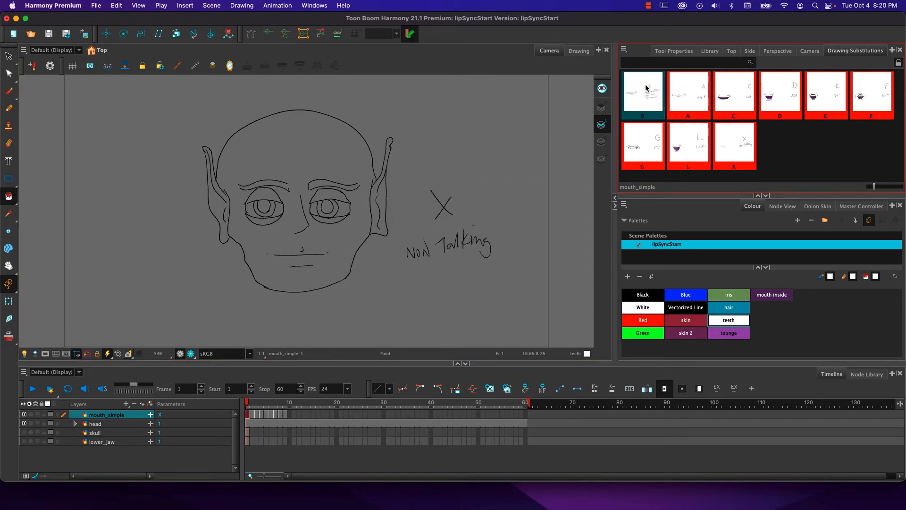
right_click(633, 94)
left_click(661, 98)
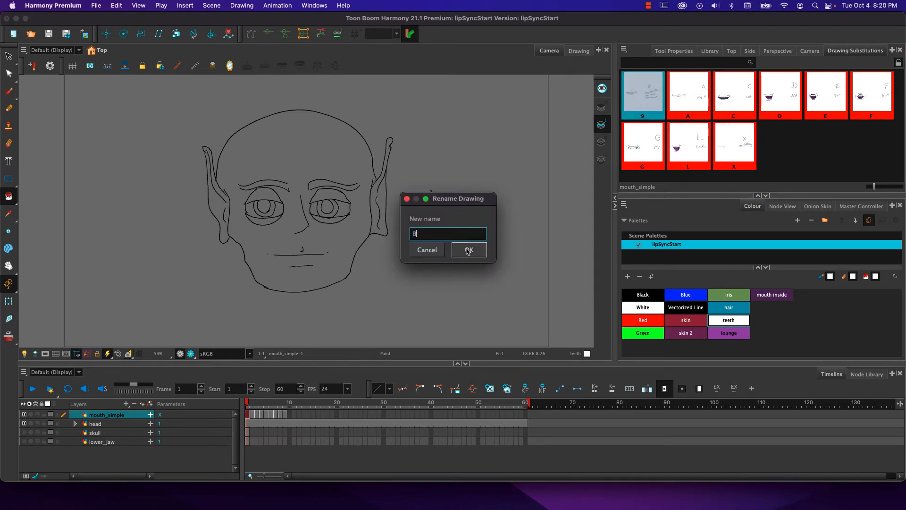
left_click(468, 250)
left_click(648, 98)
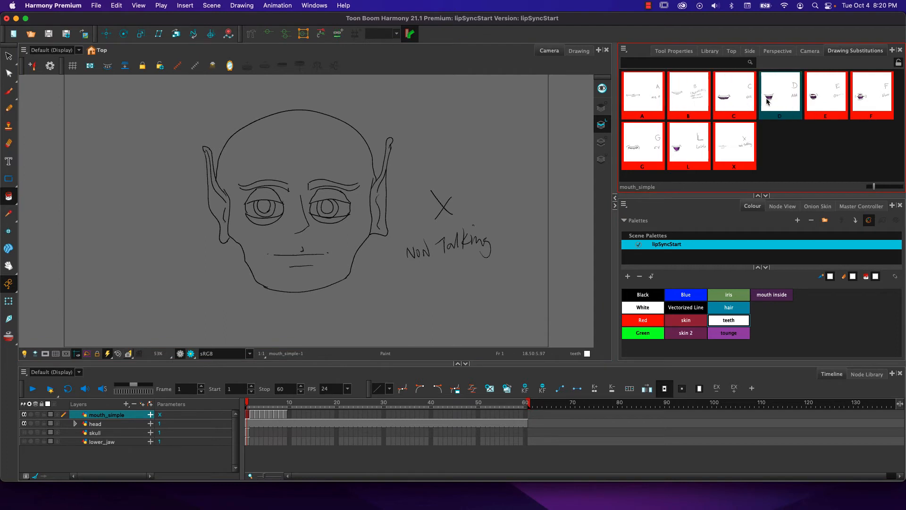
- Turn off rename mode for the mouth_simple drawing substitutions
left_click(729, 158)
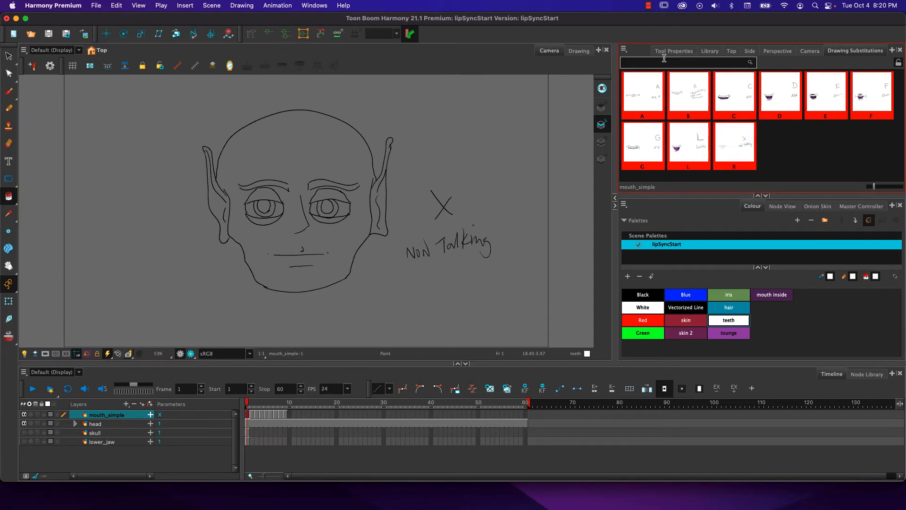
left_click(623, 49)
left_click(631, 60)
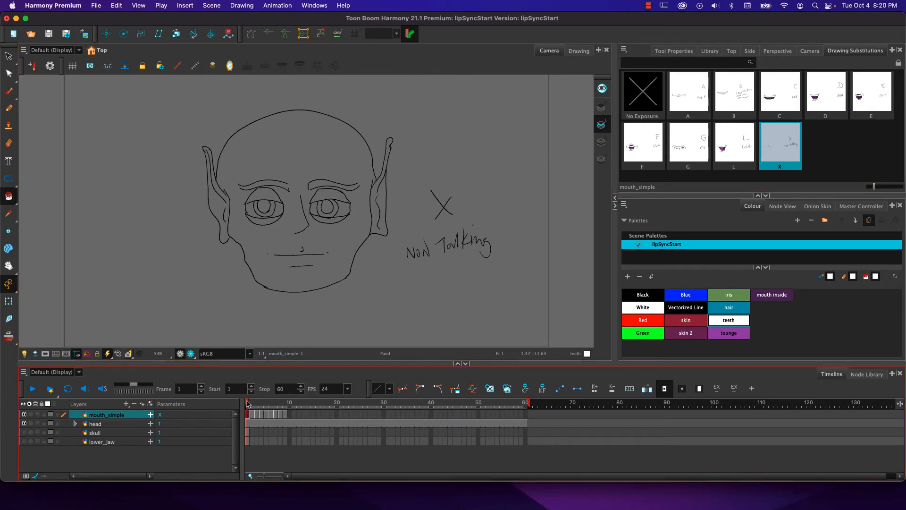
- Check the mouth drawings at the start of the timeline and select the redHead-P peg
mouse_move(248, 402)
left_mouse_down()
mouse_move(290, 403)
mouse_move(230, 397)
mouse_move(272, 401)
mouse_move(246, 400)
left_mouse_up()
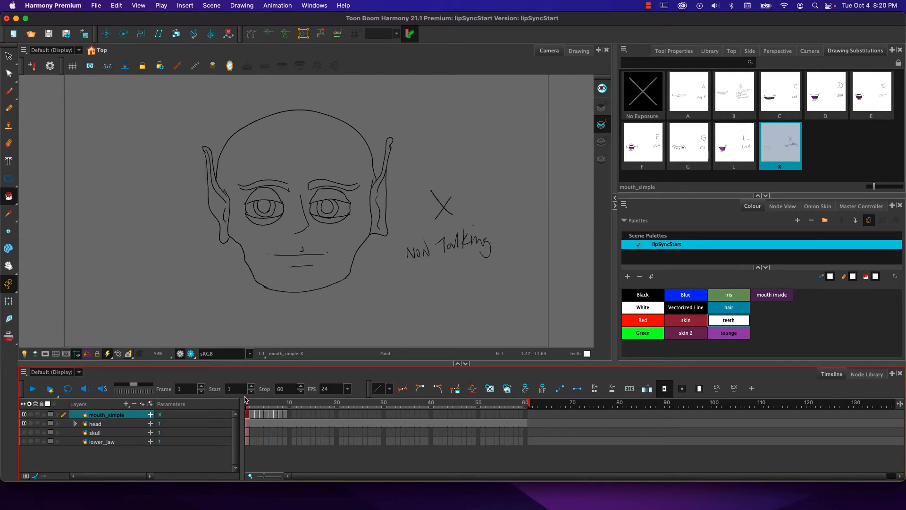
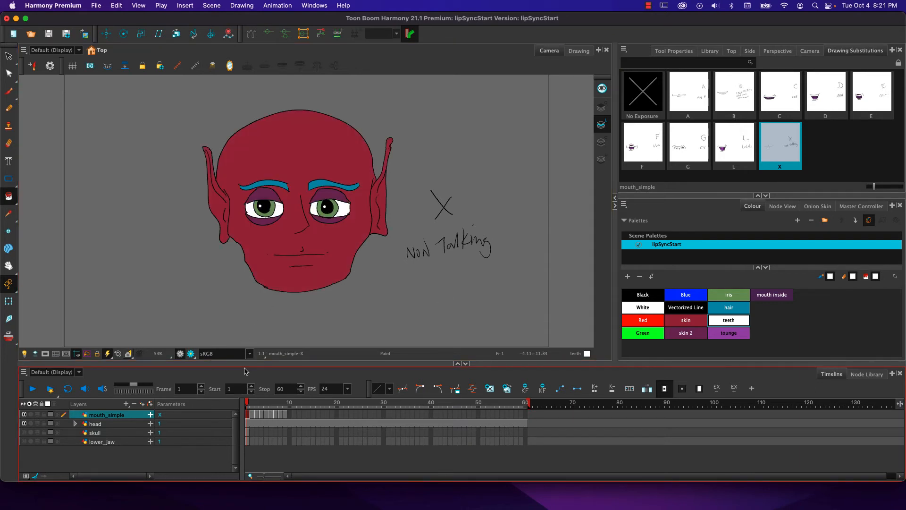
mouse_move(246, 402)
left_mouse_down()
mouse_move(295, 402)
mouse_move(248, 397)
left_mouse_up()
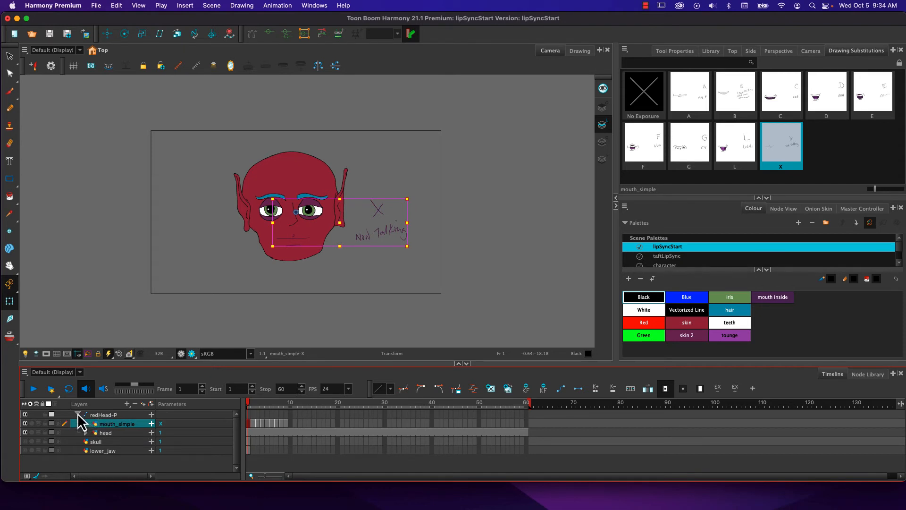
left_click(101, 415)
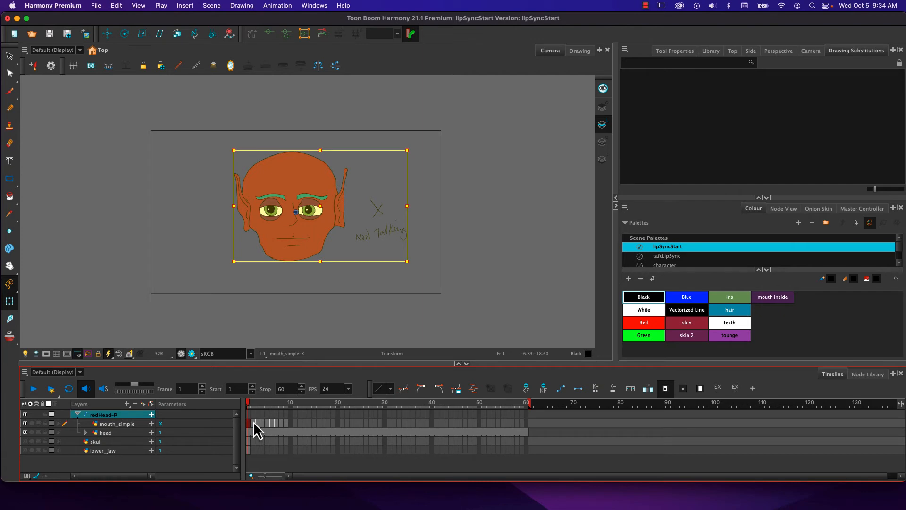
mouse_move(255, 422)
left_mouse_down()
mouse_move(253, 430)
mouse_move(243, 425)
mouse_move(253, 441)
mouse_move(243, 424)
left_mouse_up()
- Import the sound file vo.wav from the lipSyncStart folder on the Desktop
left_click(97, 6)
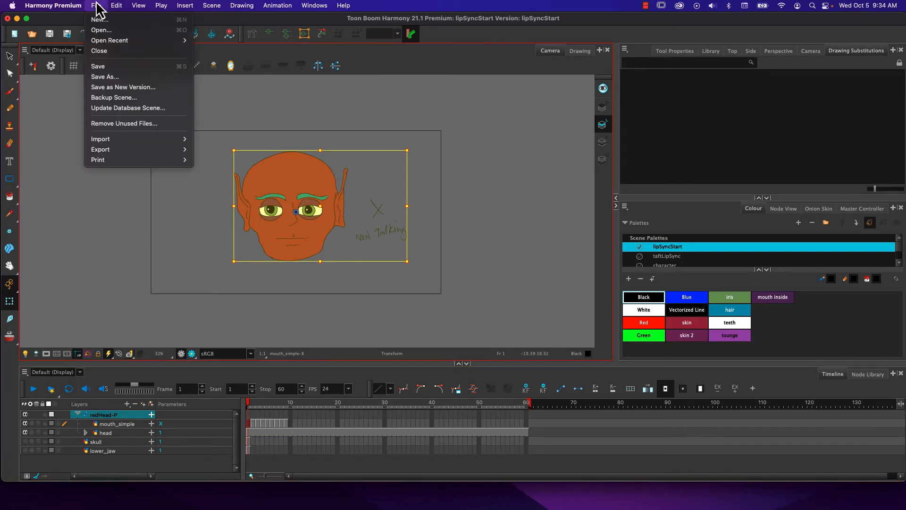
mouse_move(128, 144)
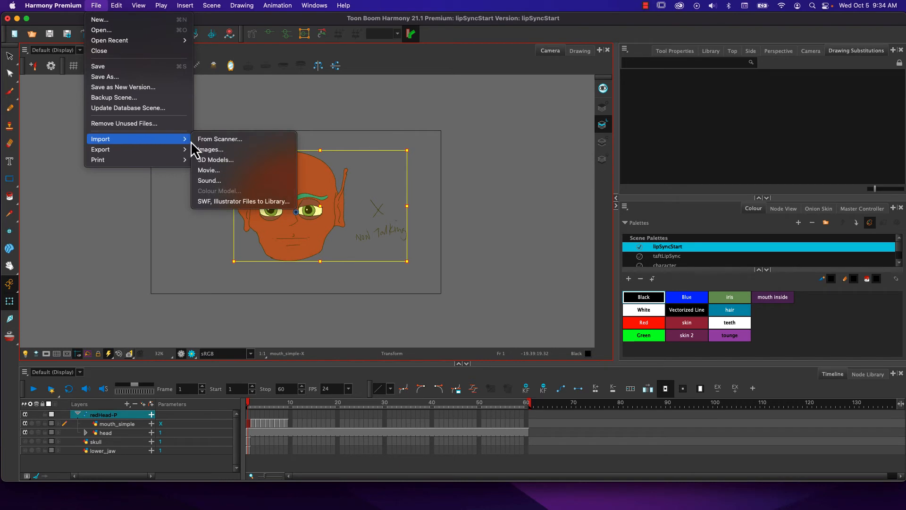
left_click(209, 181)
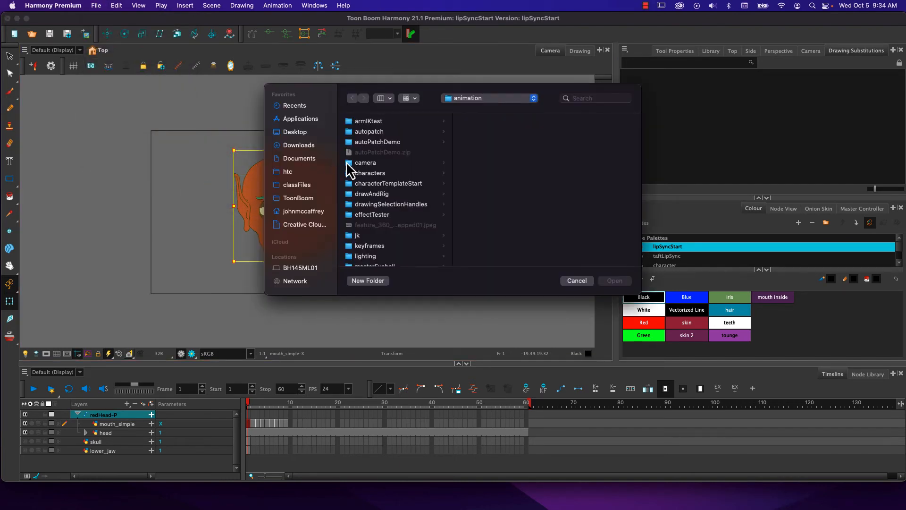
left_click(455, 99)
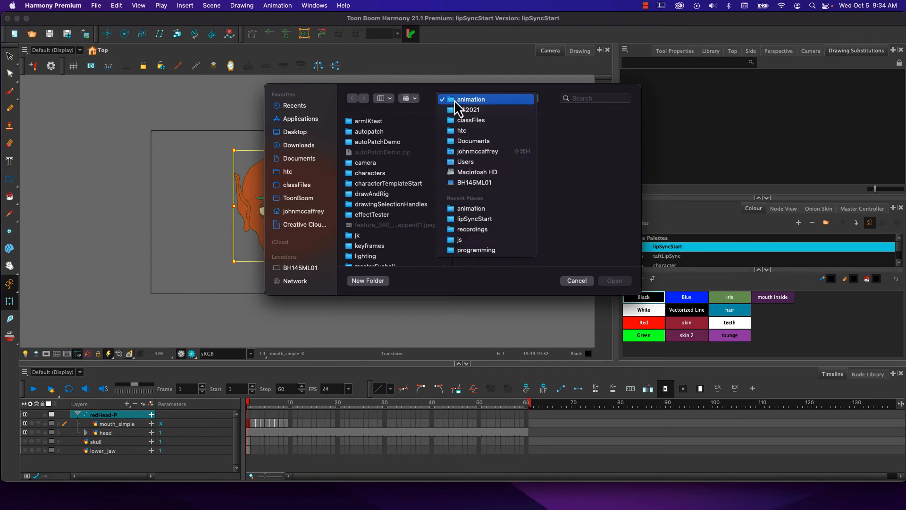
left_click(301, 109)
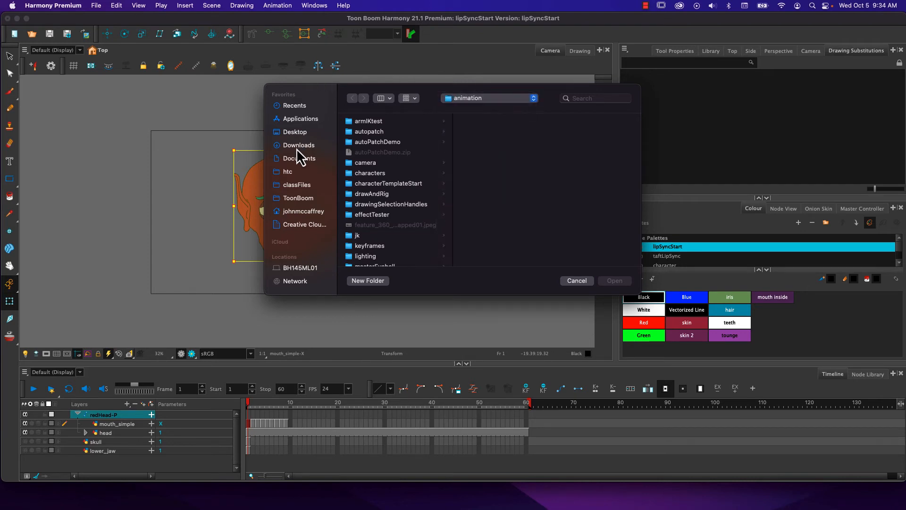
left_click(297, 134)
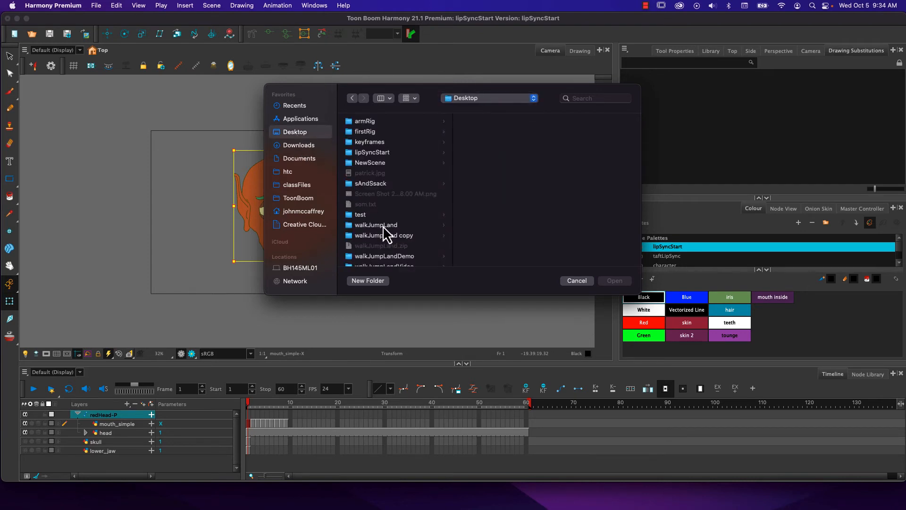
left_click(373, 153)
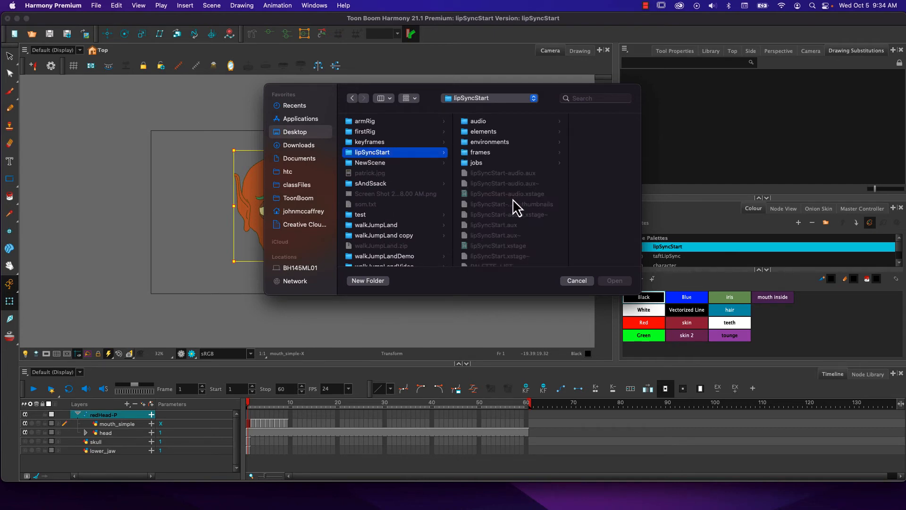
scroll(508, 198, "down", 3)
left_click(474, 258)
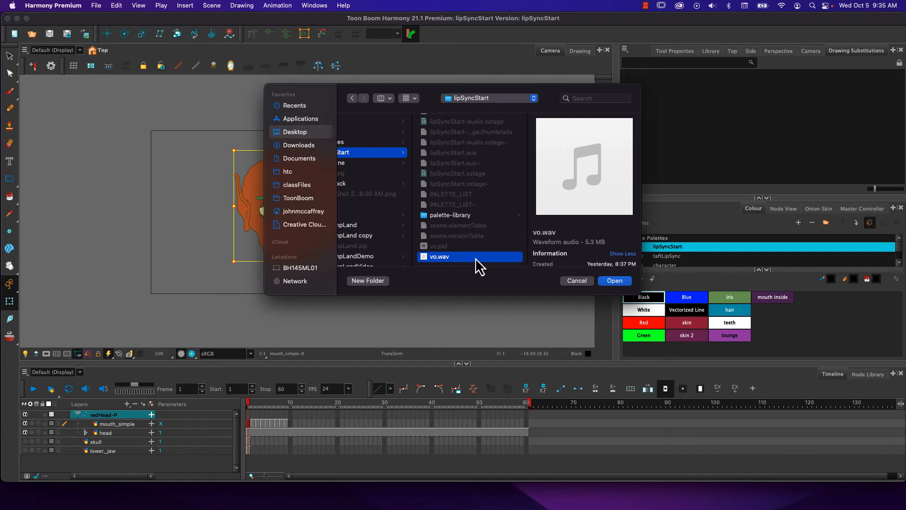
left_click(615, 281)
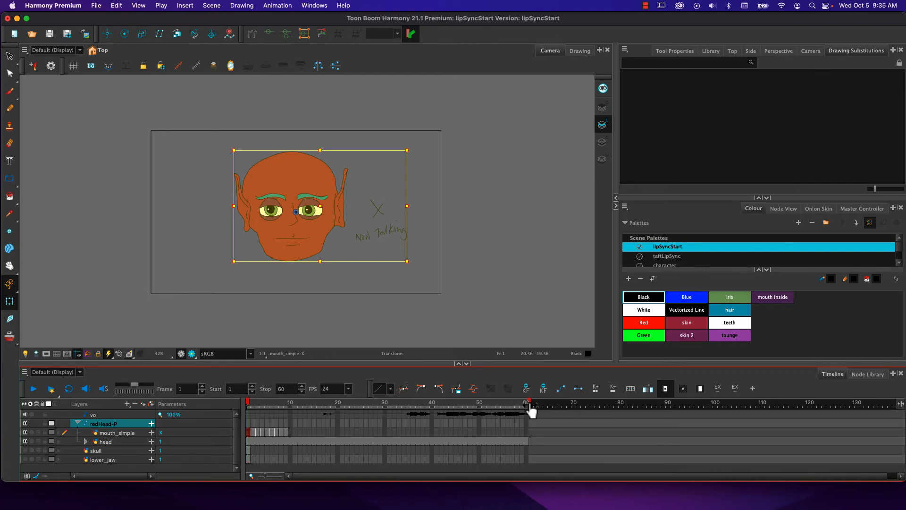
- Set the scene's stop frame to 719, collapse redHead-P, and extend its exposure to frame 719
mouse_move(530, 404)
left_mouse_down()
mouse_move(865, 398)
mouse_move(905, 399)
mouse_move(880, 408)
mouse_move(905, 406)
mouse_move(692, 401)
mouse_move(703, 402)
left_mouse_up()
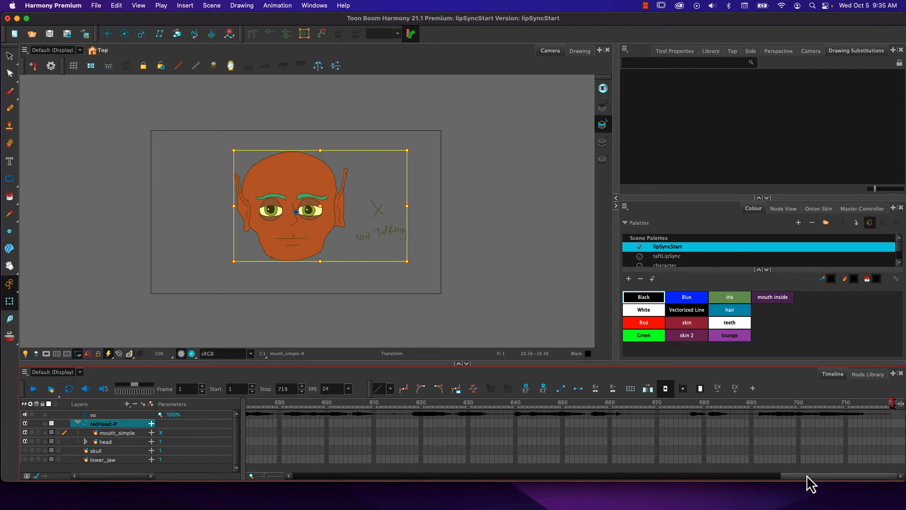
left_click(402, 424)
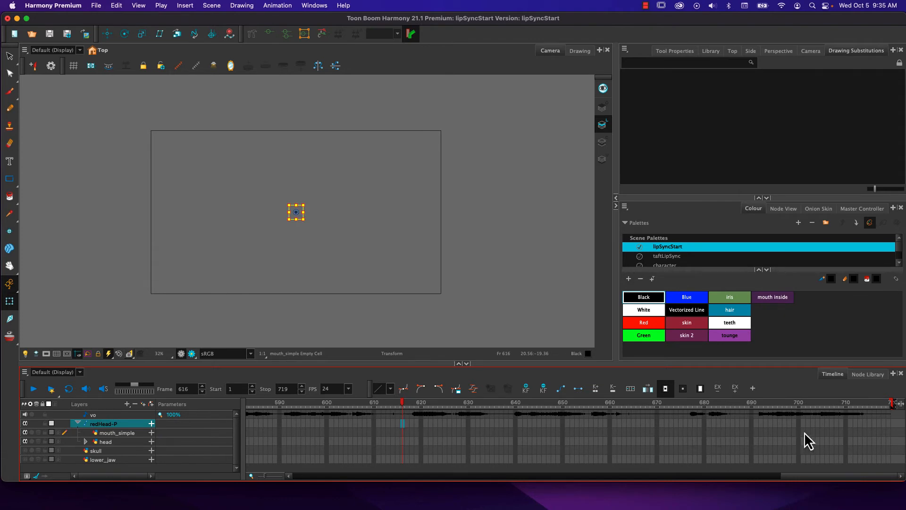
left_click(78, 423)
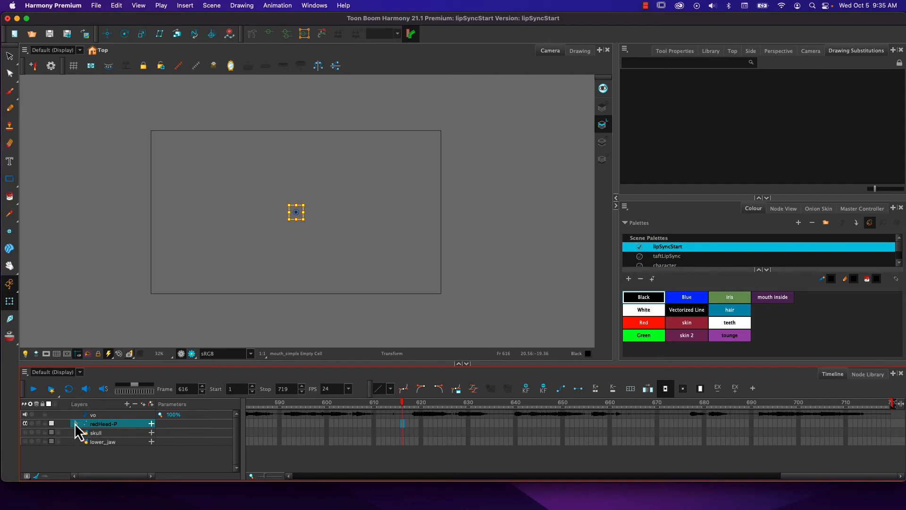
left_click(889, 424)
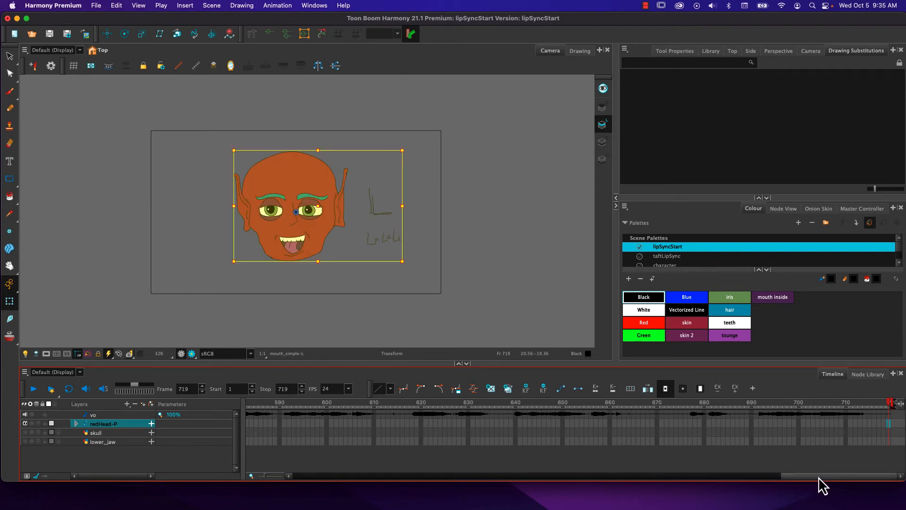
- Return to frame 1 and play the scene with sound to listen to the start of the vo voice-over
left_click_drag(799, 476, 172, 426)
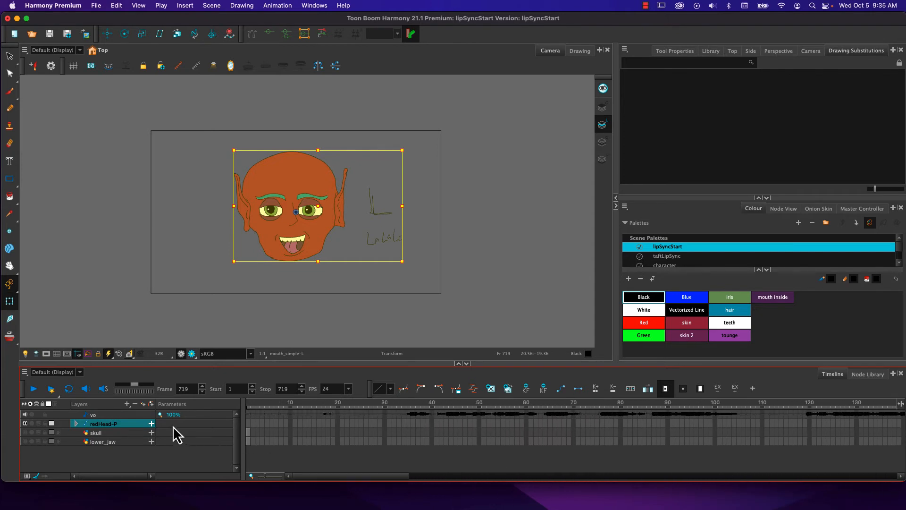
left_click(422, 415)
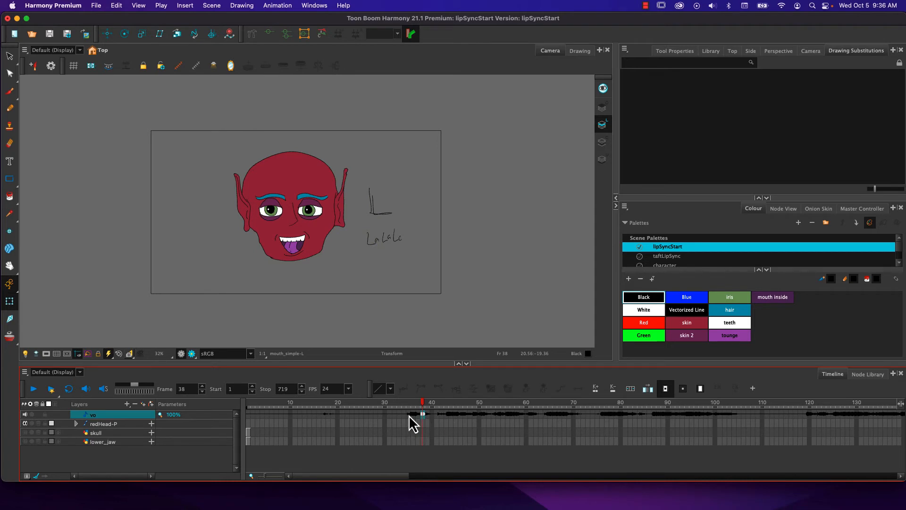
left_click_drag(258, 405, 213, 403)
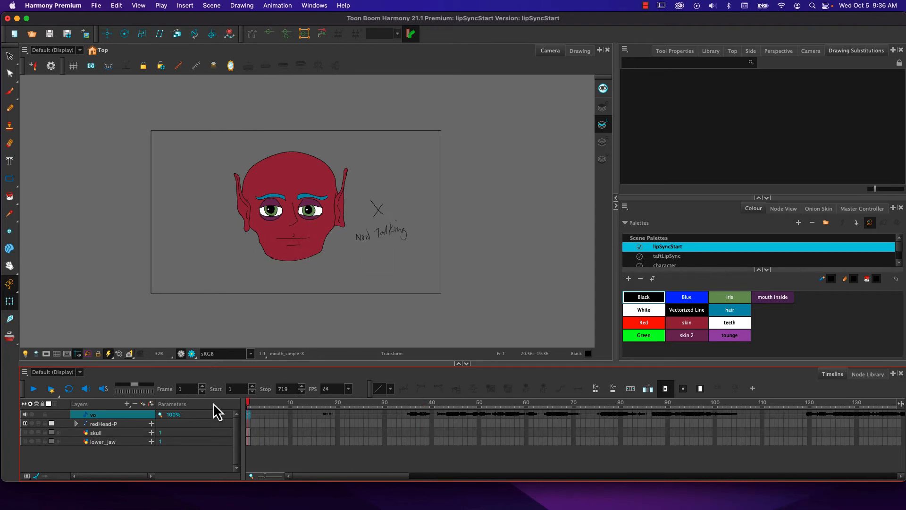
left_click(35, 387)
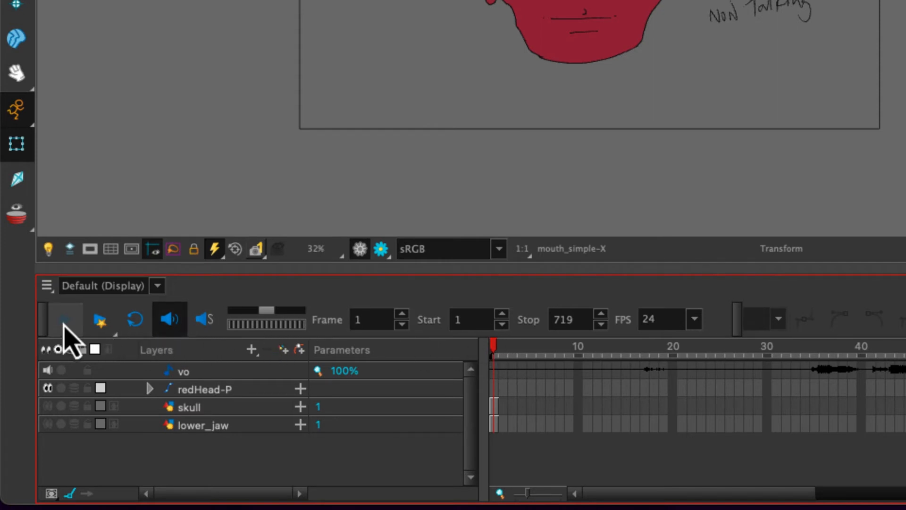
left_click(65, 326)
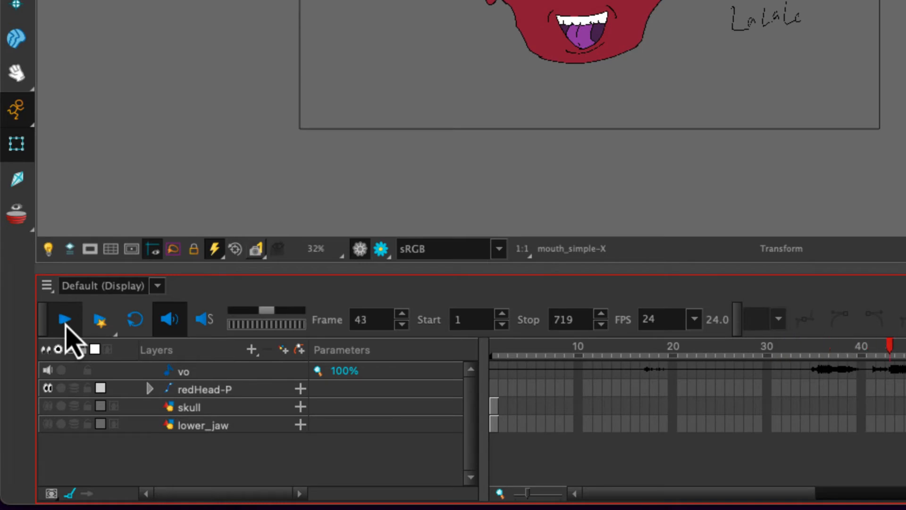
left_click(66, 324)
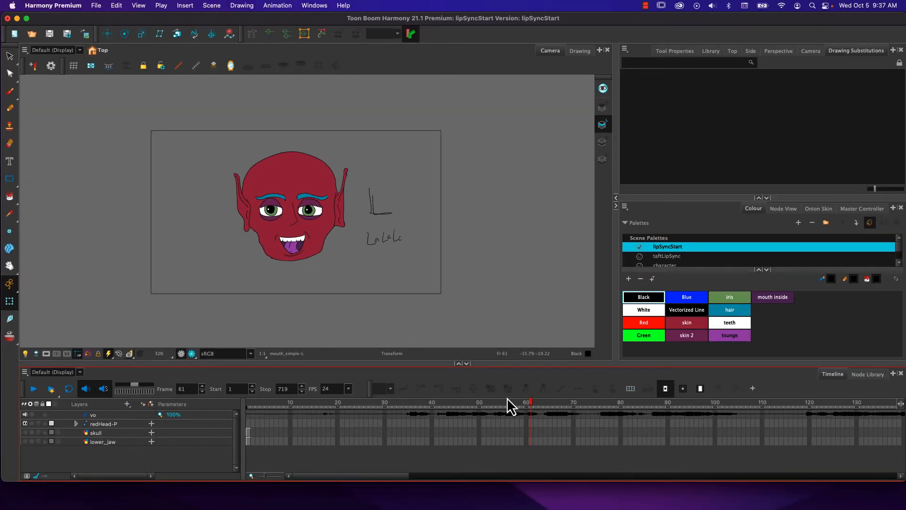
- Scrub the voice-over around frames 40 to 80, then play the scene briefly from frame 40
left_click_drag(476, 405, 545, 406)
left_click_drag(614, 404, 467, 402)
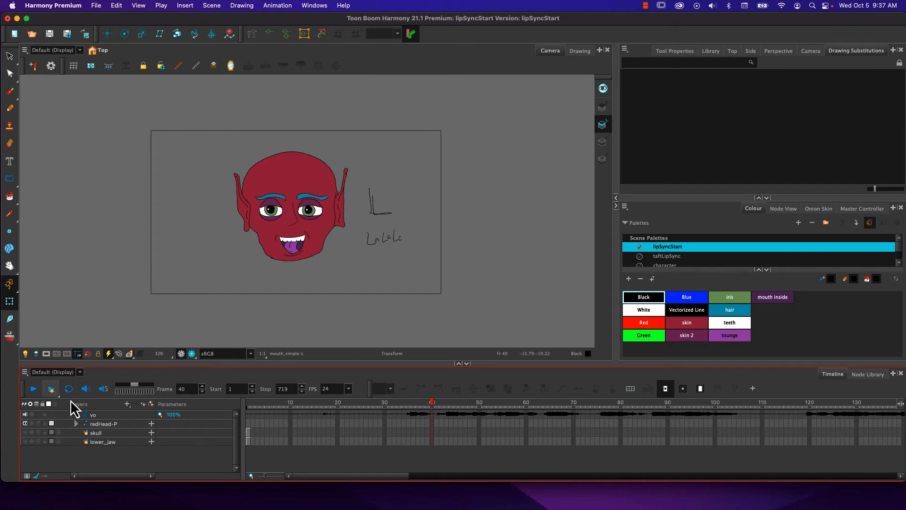
left_click(33, 390)
left_click(33, 390)
- Enable sound playback and sound scrubbing, and scrub the voice-over from about frame 45 to frame 107
left_click(92, 391)
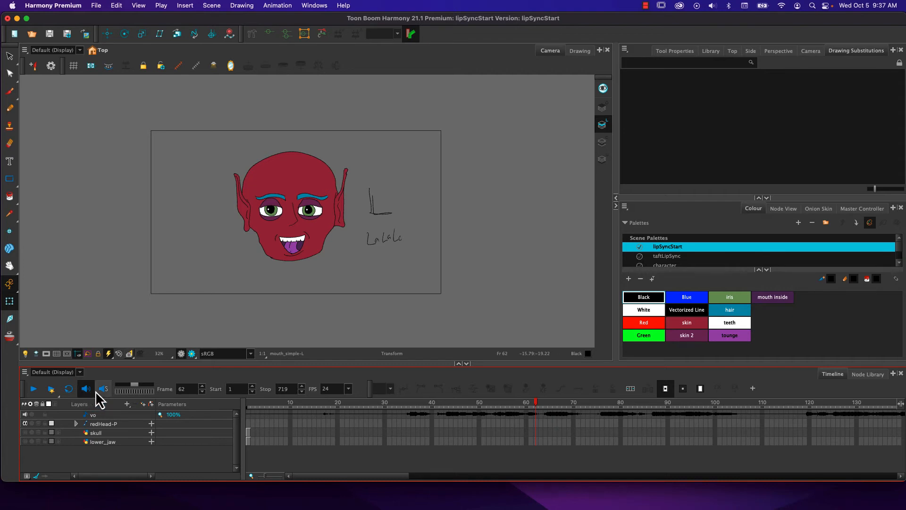
left_click(101, 390)
left_click(85, 388)
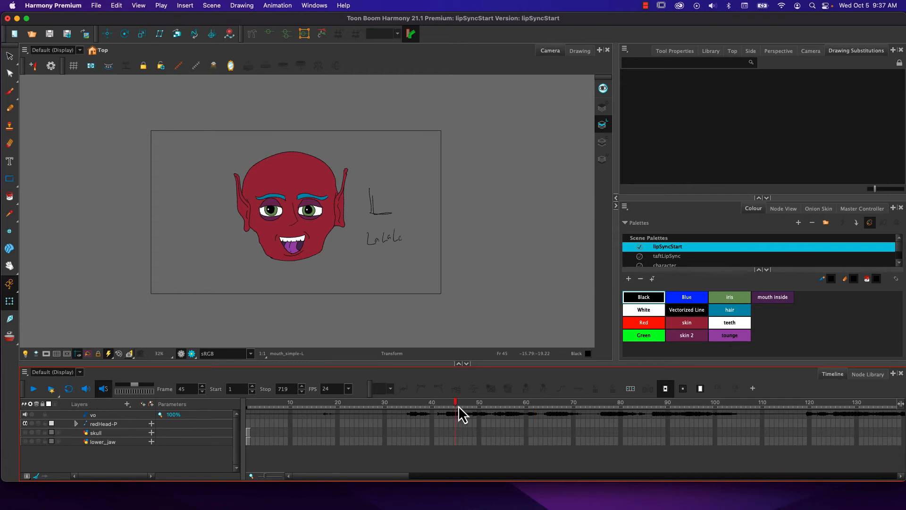
left_click_drag(459, 407, 505, 408)
left_click(503, 405)
left_click_drag(655, 414, 747, 415)
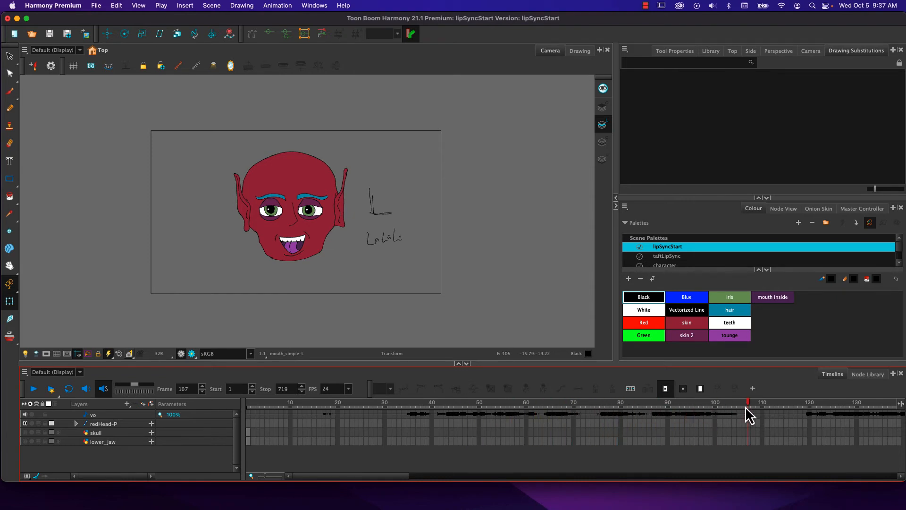
left_click(101, 390)
left_click(331, 389)
- Run Auto Lip-Sync Detection on the vo sound layer
left_click(423, 415)
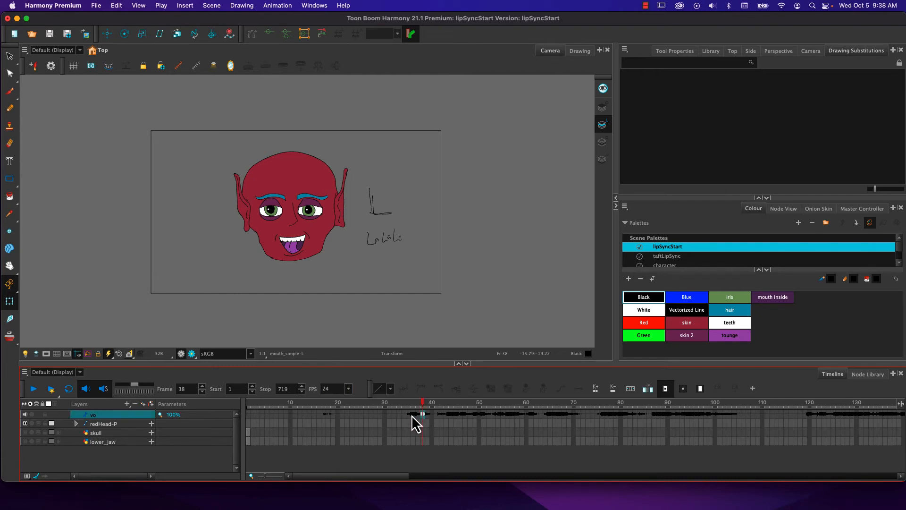
right_click(412, 416)
mouse_move(430, 407)
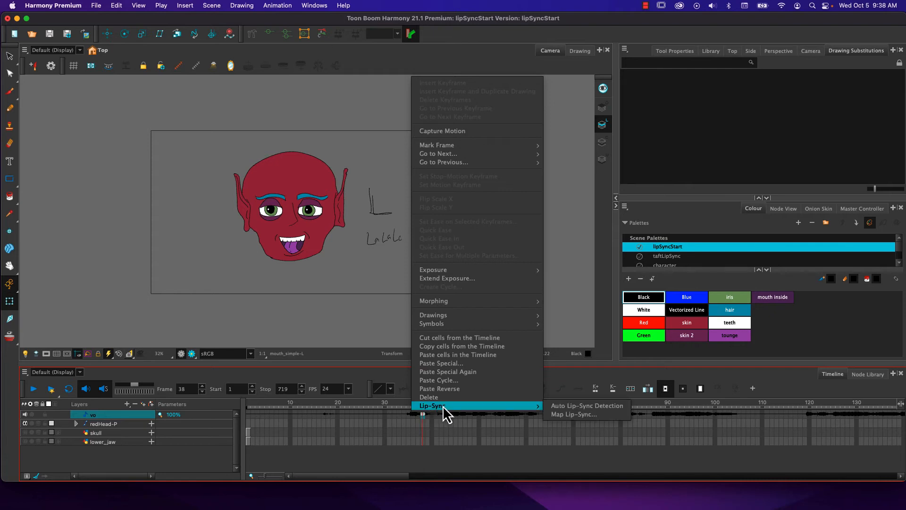
left_click(393, 413)
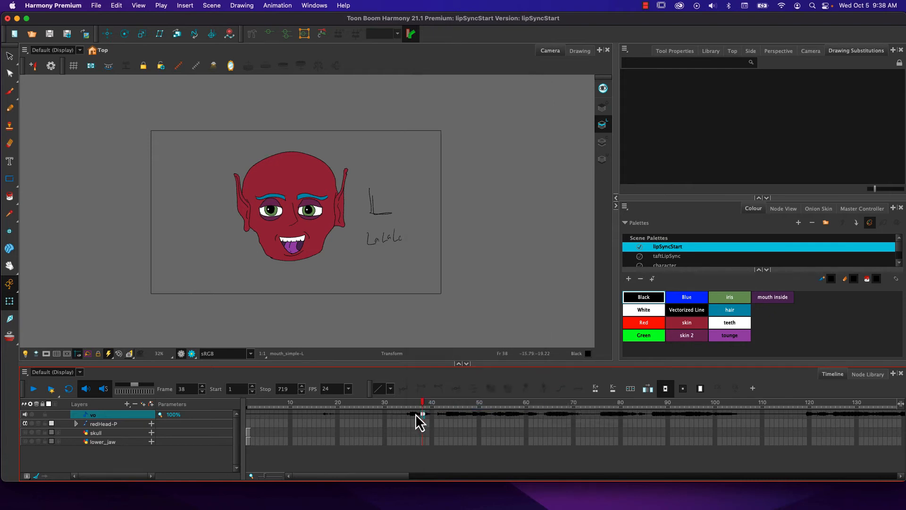
right_click(455, 415)
mouse_move(479, 406)
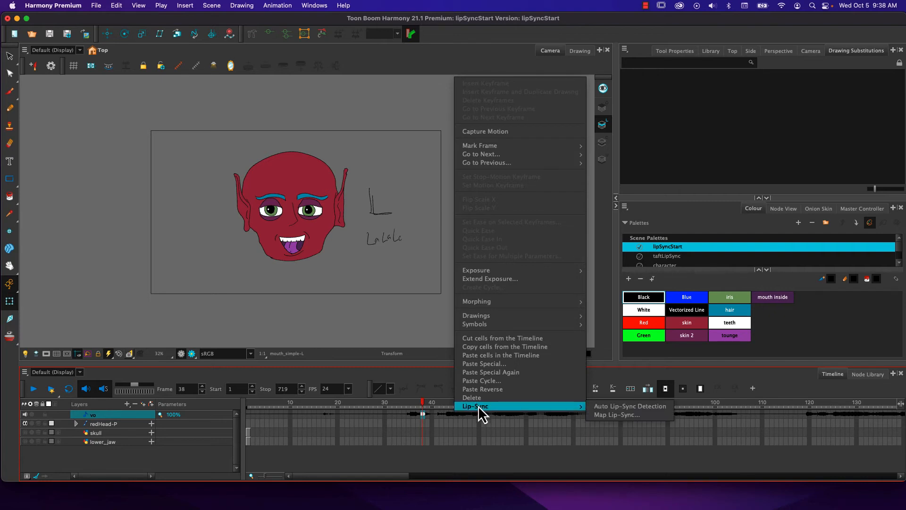
left_click(593, 408)
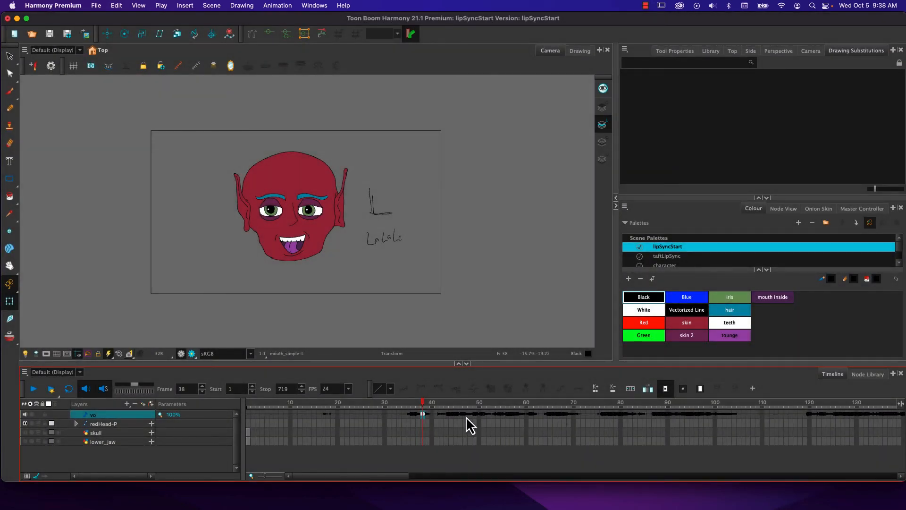
- Map the vo layer's lip-sync to the mouth_simple layer with mouth shapes A to G and X, and play the scene from its start
left_click_drag(392, 477, 386, 475)
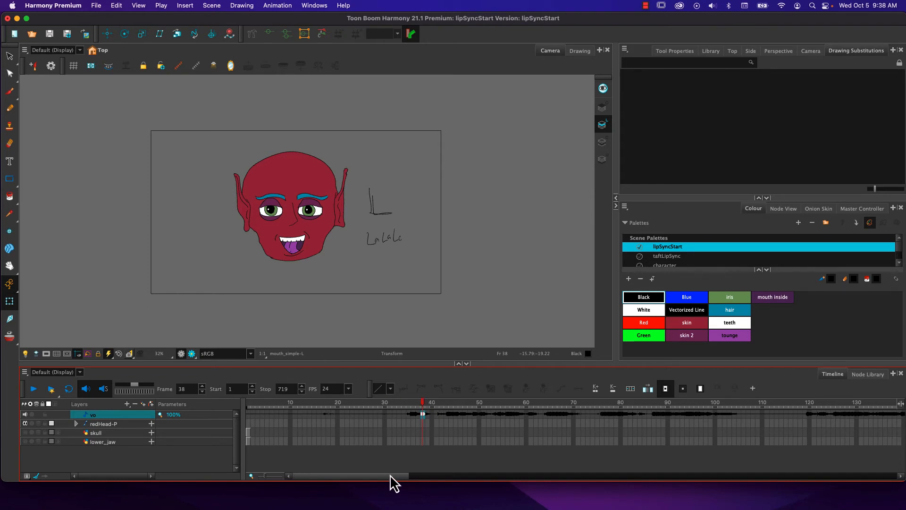
right_click(450, 414)
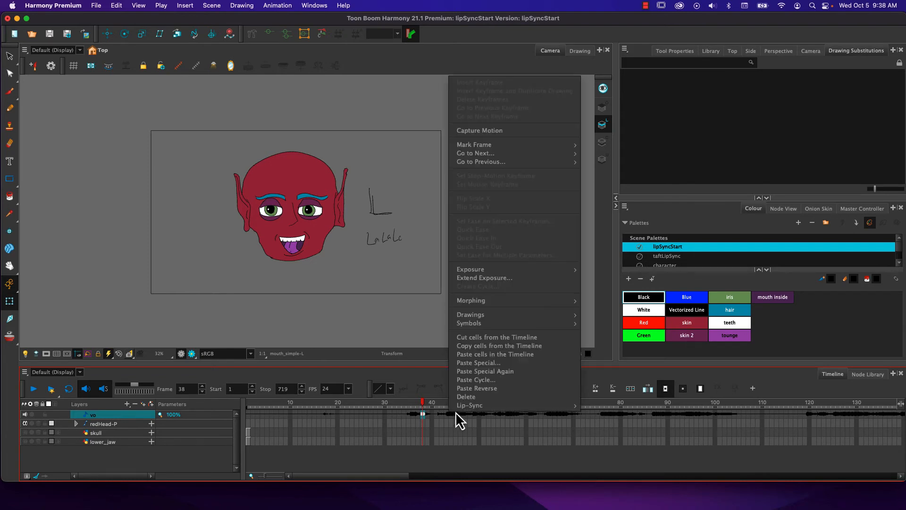
mouse_move(567, 406)
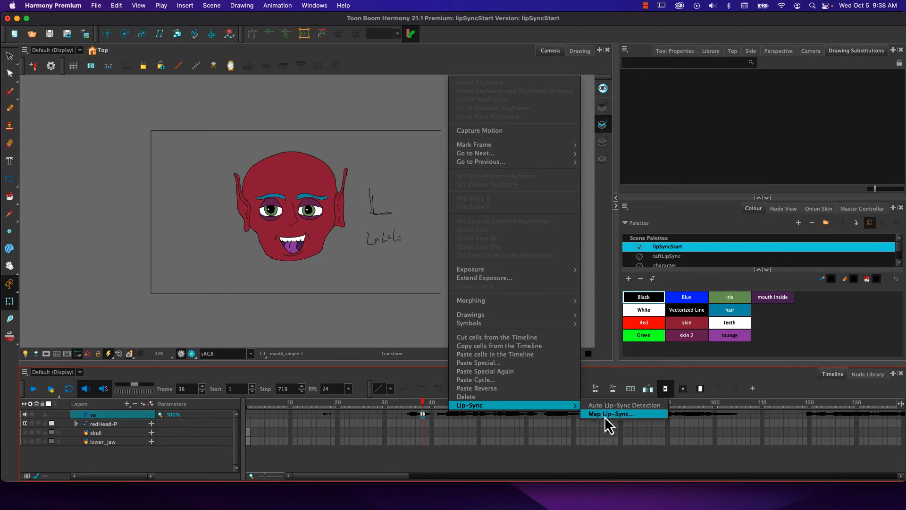
left_click(601, 416)
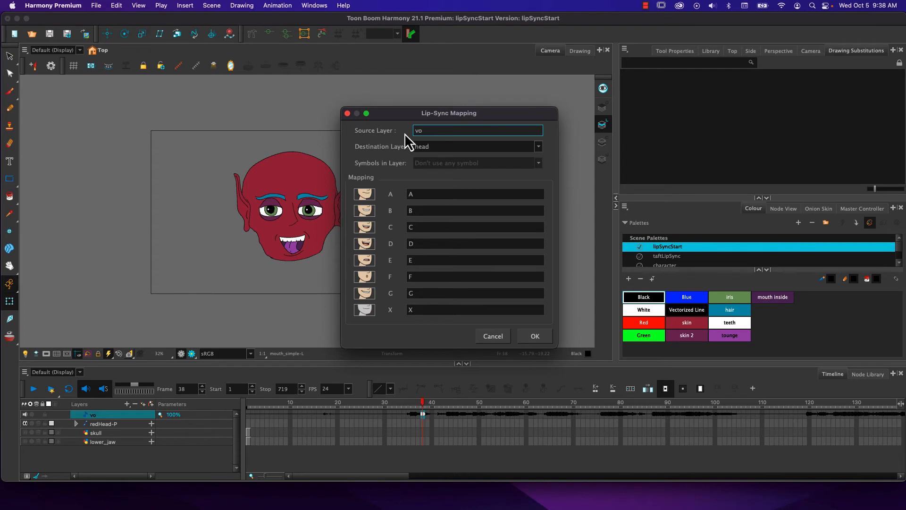
left_click(449, 149)
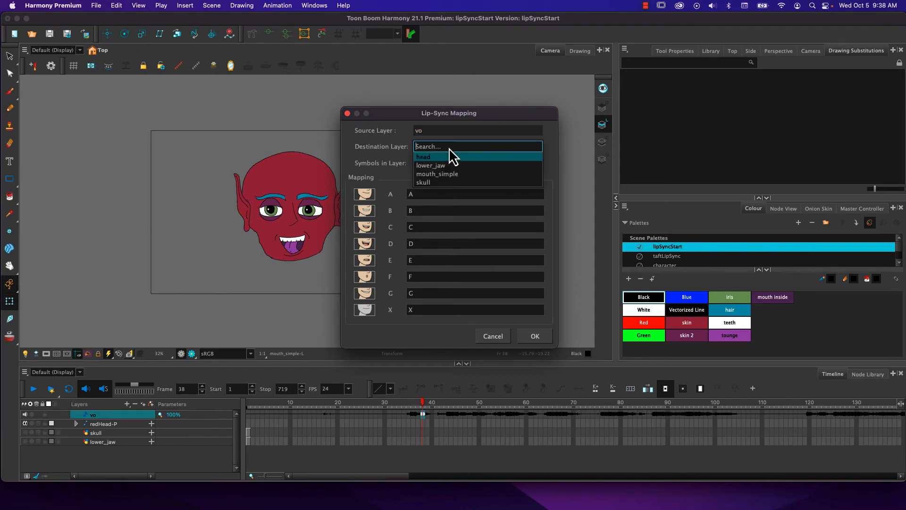
left_click(430, 175)
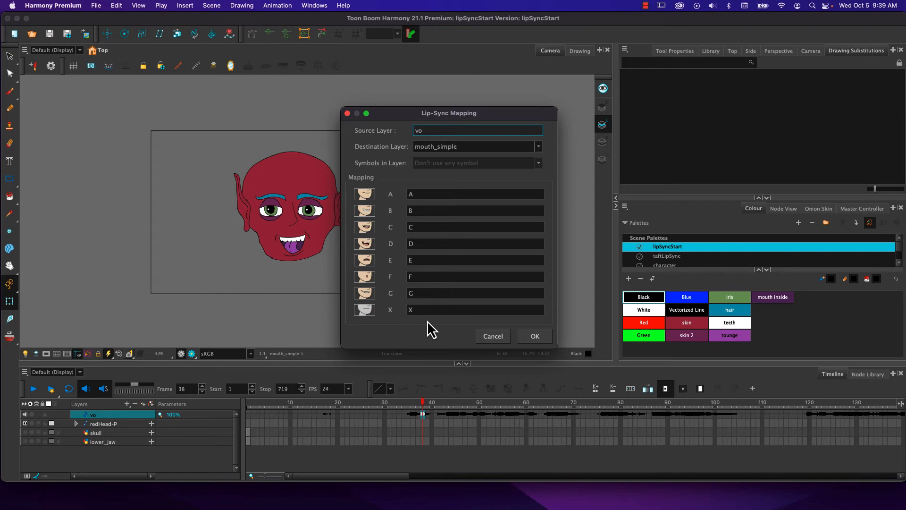
left_click(537, 337)
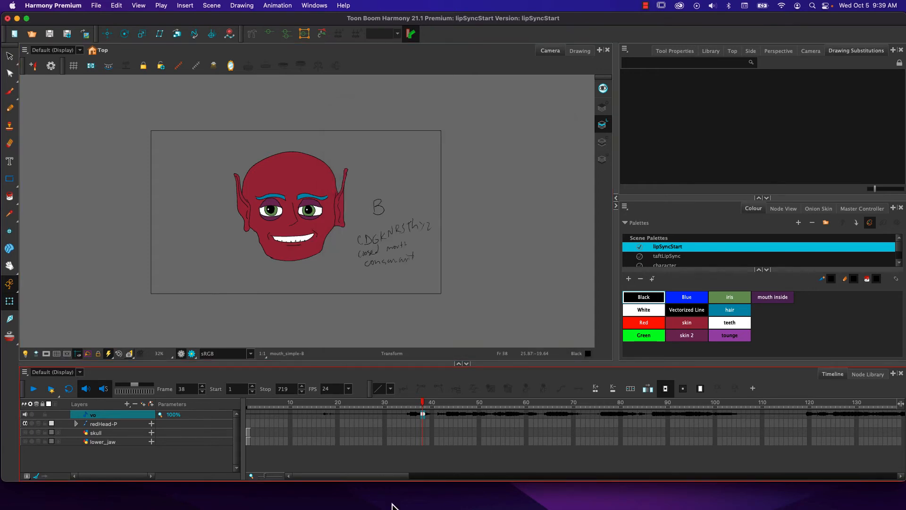
mouse_move(463, 403)
left_mouse_down()
mouse_move(755, 410)
mouse_move(141, 399)
left_mouse_up()
left_click(27, 389)
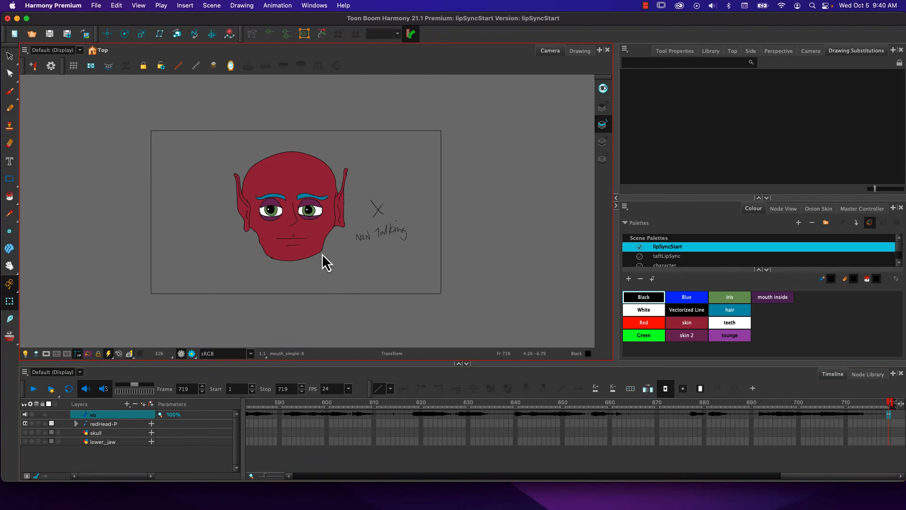
- Expand the redHead-P peg's layer group and select its mouth_simple layer to show the mouth drawings
left_click(296, 237)
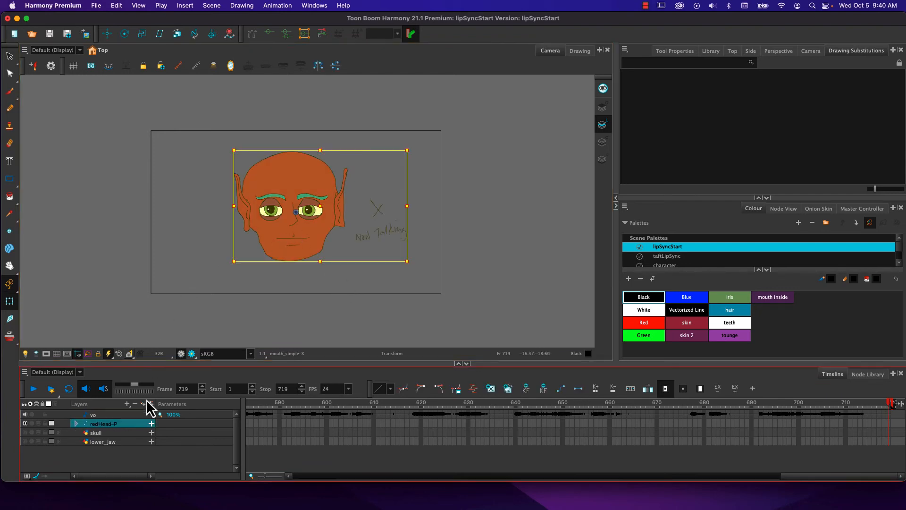
left_click(76, 424)
left_click(112, 433)
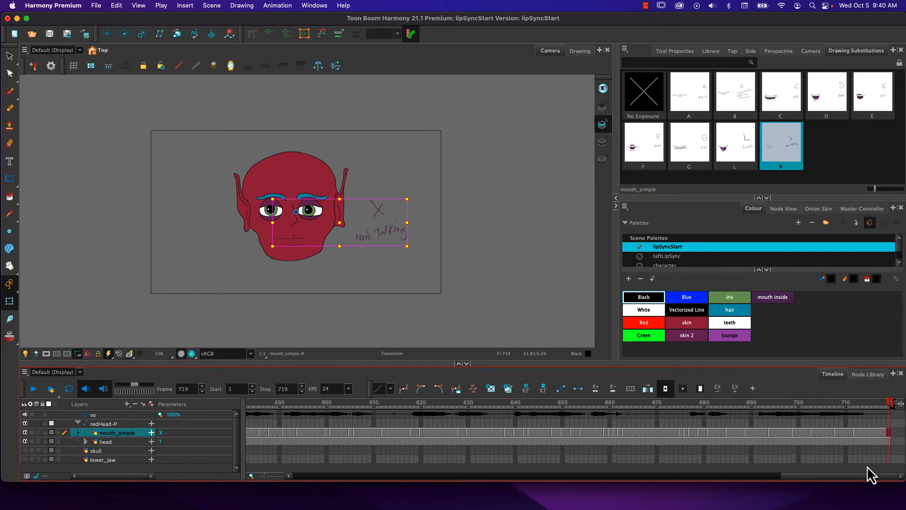
- Play back the opening dialogue from frame 37 and again from frame 56 to check the mouth shapes against the voice
scroll(839, 477, "right", 2)
left_click_drag(838, 478, 263, 460)
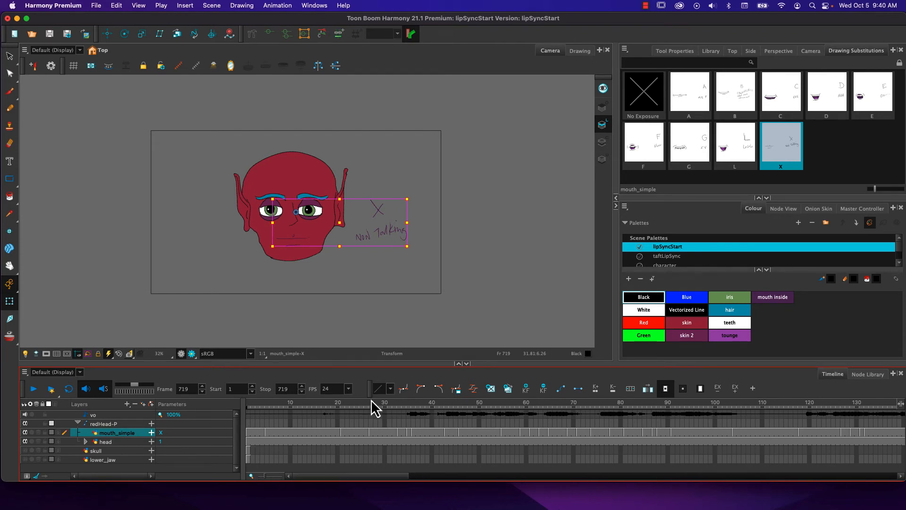
left_click(419, 404)
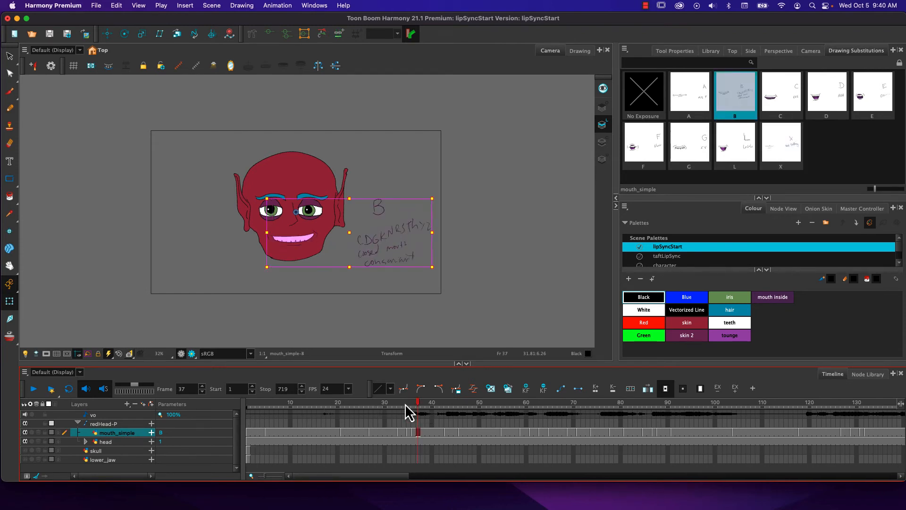
left_click(35, 392)
left_click(507, 405)
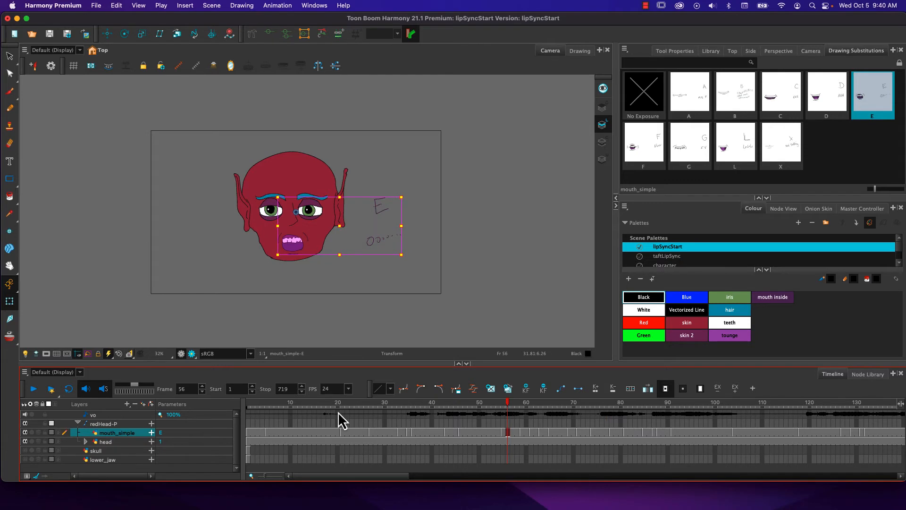
left_click(33, 388)
left_click(34, 388)
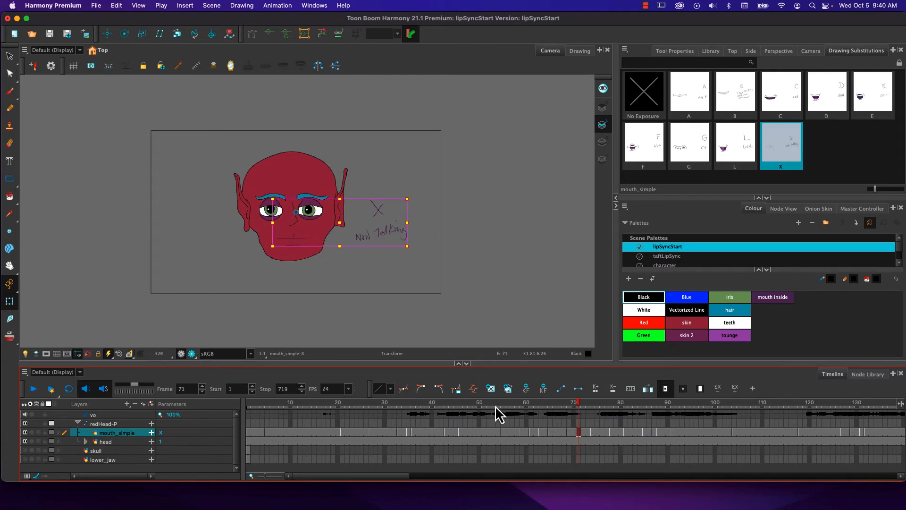
- Substitute the L mouth drawing at frame 56 and replay the dialogue from frame 44
left_click_drag(496, 407, 507, 406)
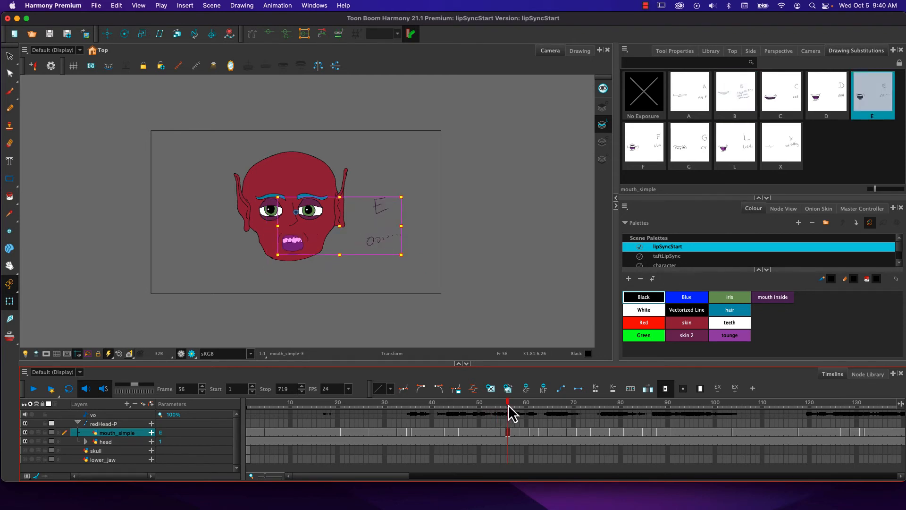
left_click(732, 146)
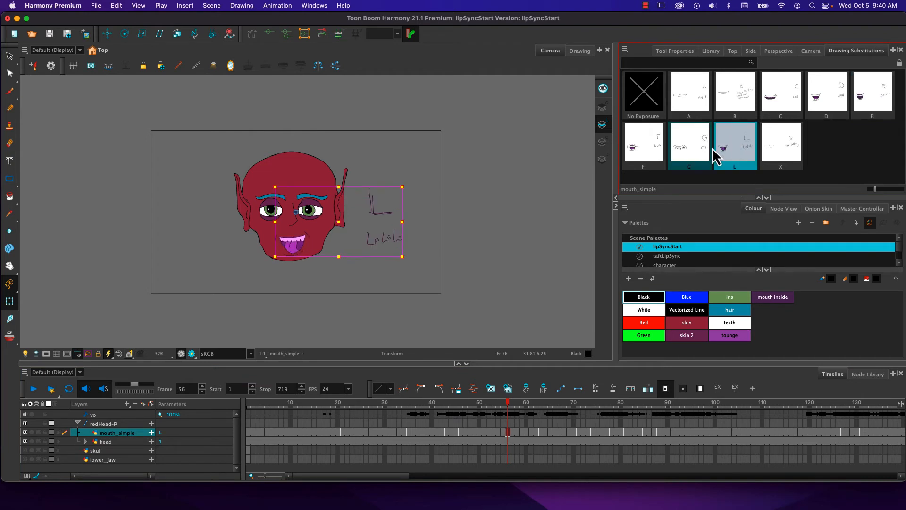
mouse_move(506, 402)
left_mouse_down()
mouse_move(525, 403)
mouse_move(451, 403)
left_mouse_up()
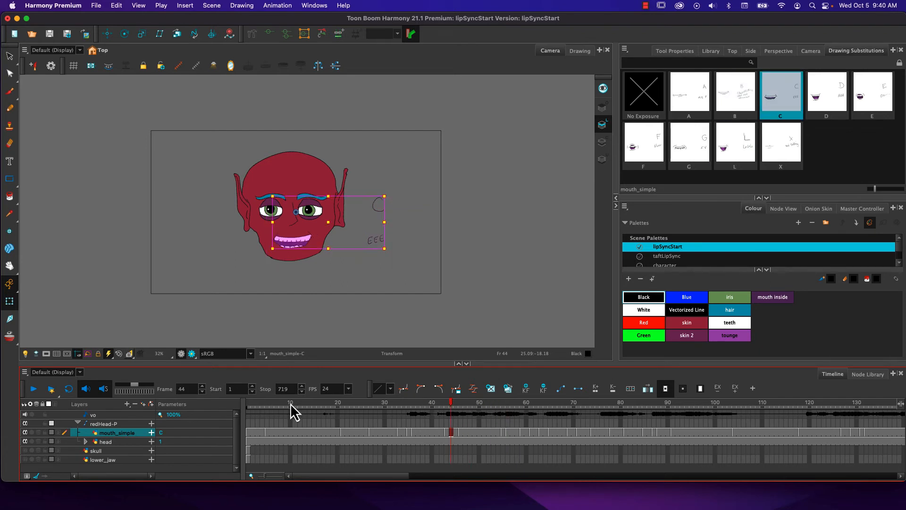
left_click(33, 388)
left_click(33, 388)
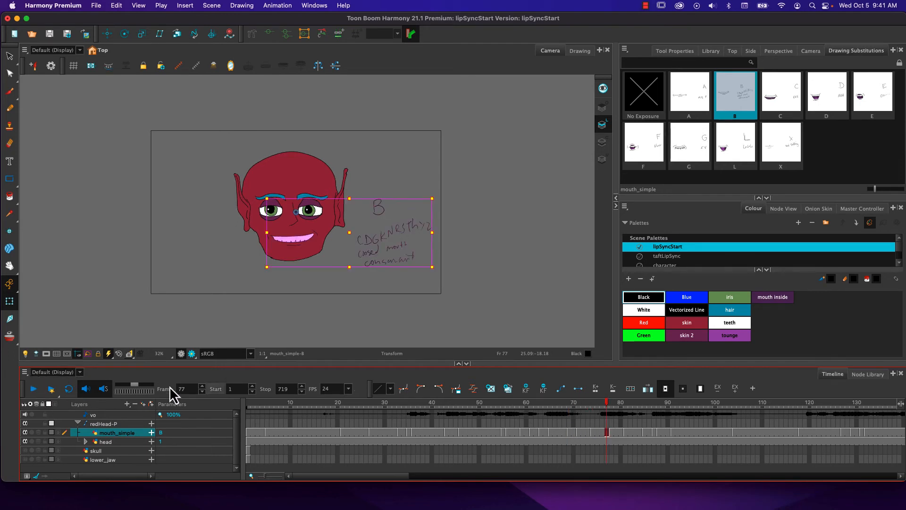
- Substitute the L mouth drawing at frame 65 and the D mouth drawing at frame 67
left_click(549, 403)
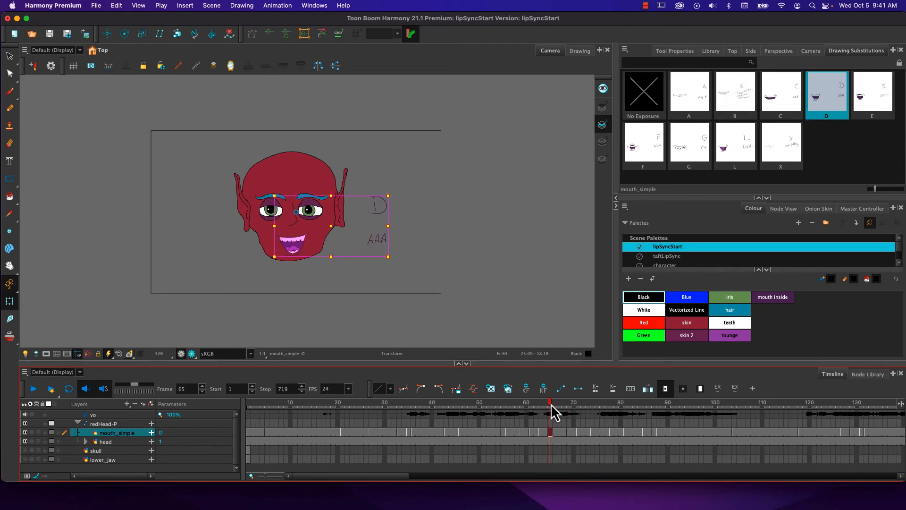
left_click(544, 403)
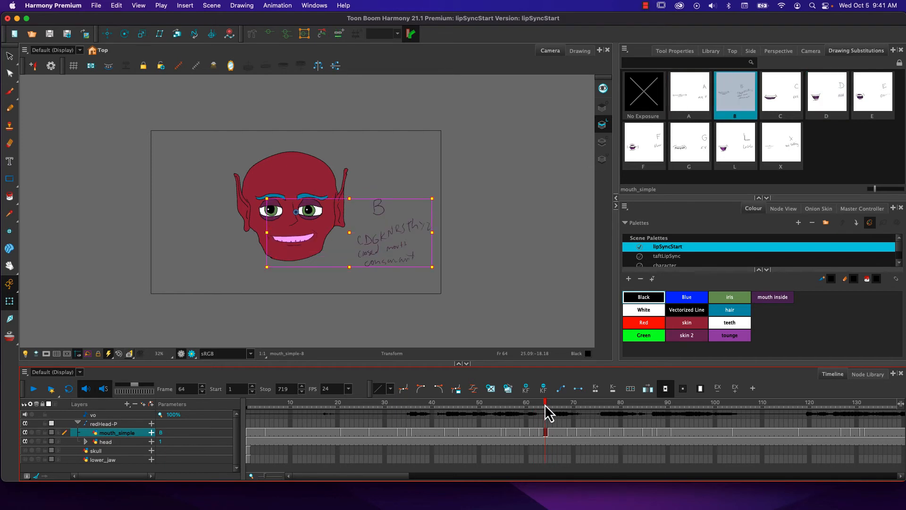
left_click_drag(545, 404, 550, 405)
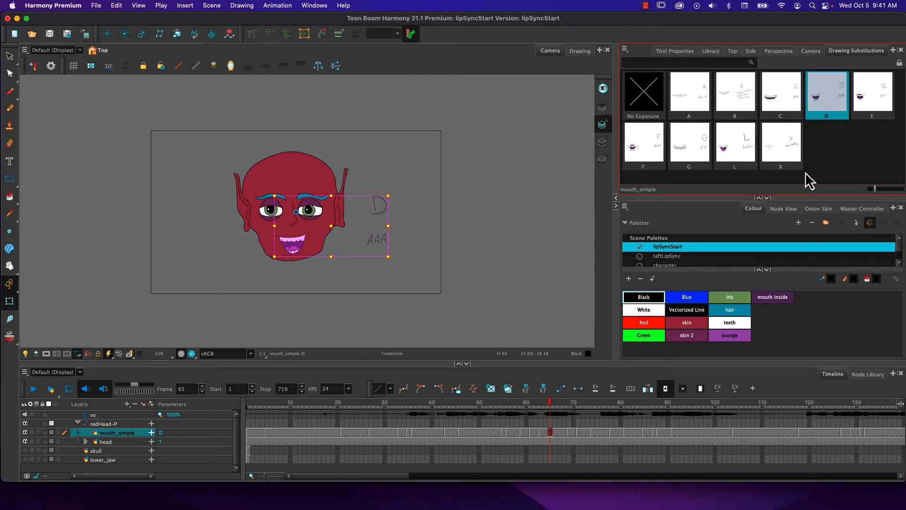
left_click(738, 143)
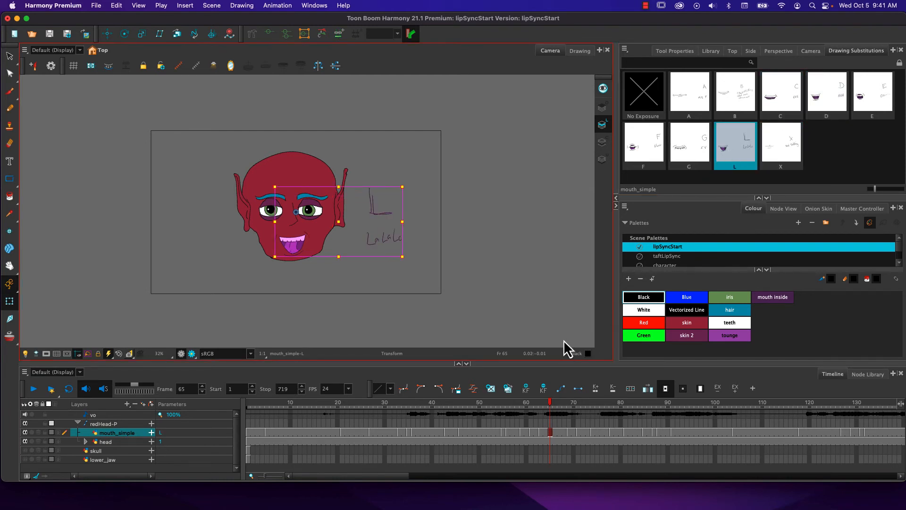
left_click_drag(553, 404, 560, 404)
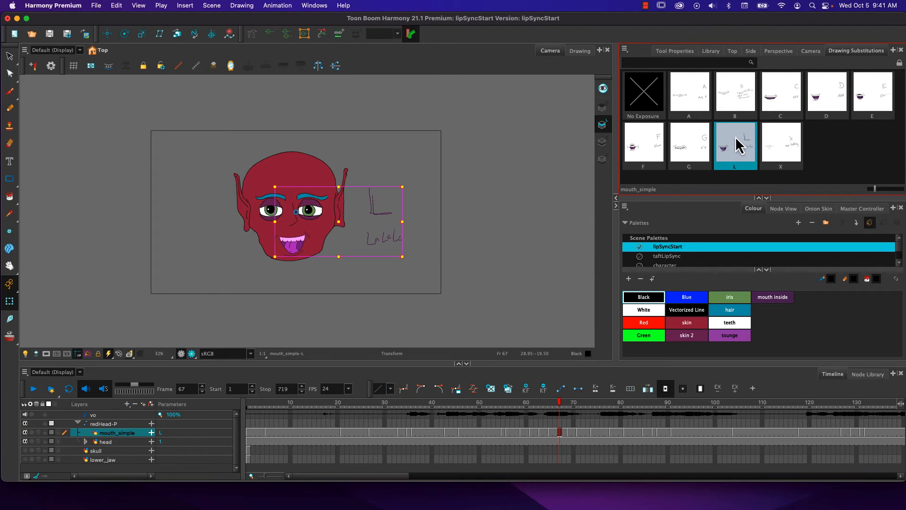
left_click(825, 100)
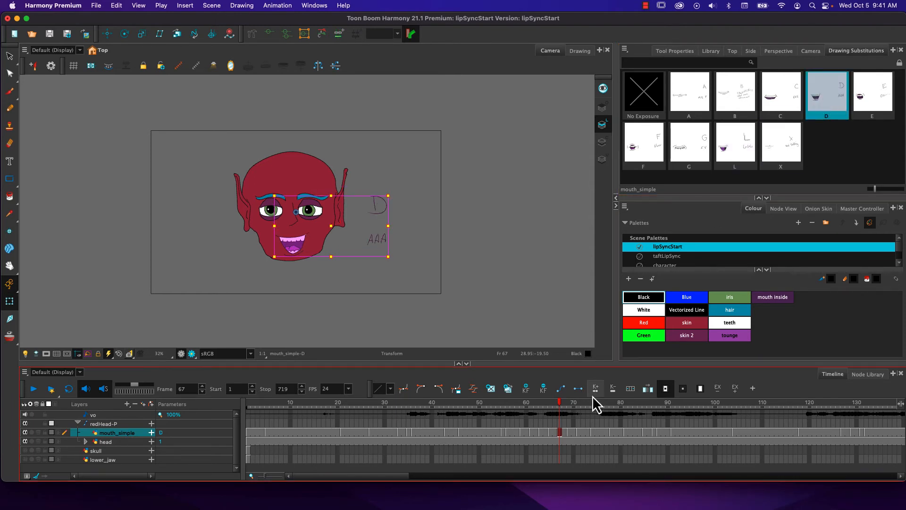
- Play the lip-sync onward from frame 52 and replay the section starting at frame 216 to find mismatched mouth shapes
left_click_drag(562, 403, 488, 403)
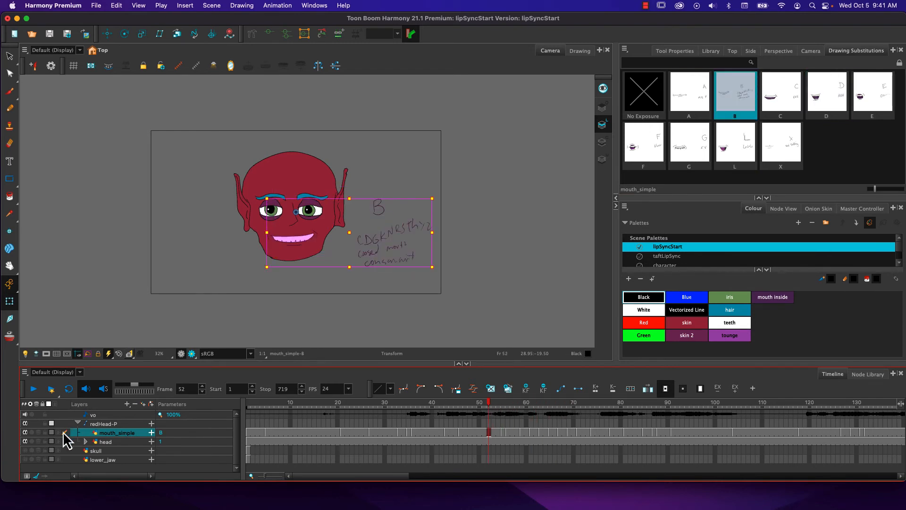
left_click(36, 391)
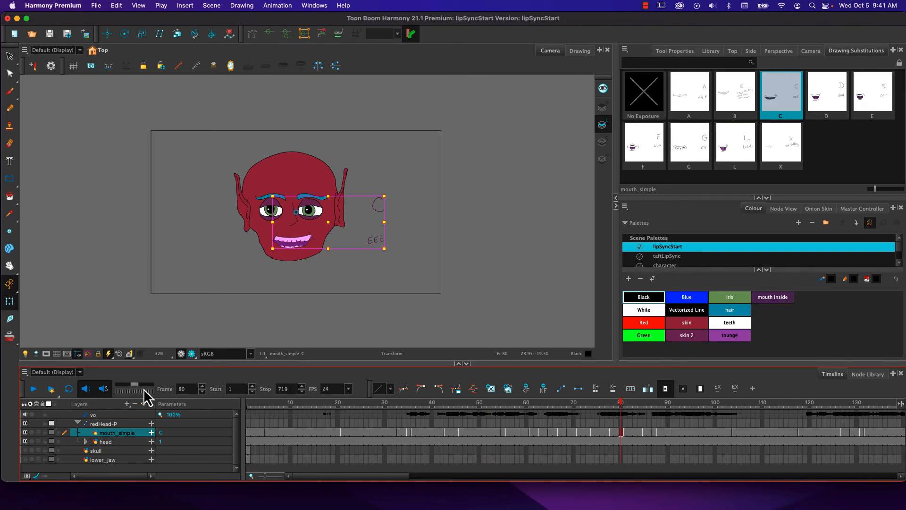
left_click(35, 392)
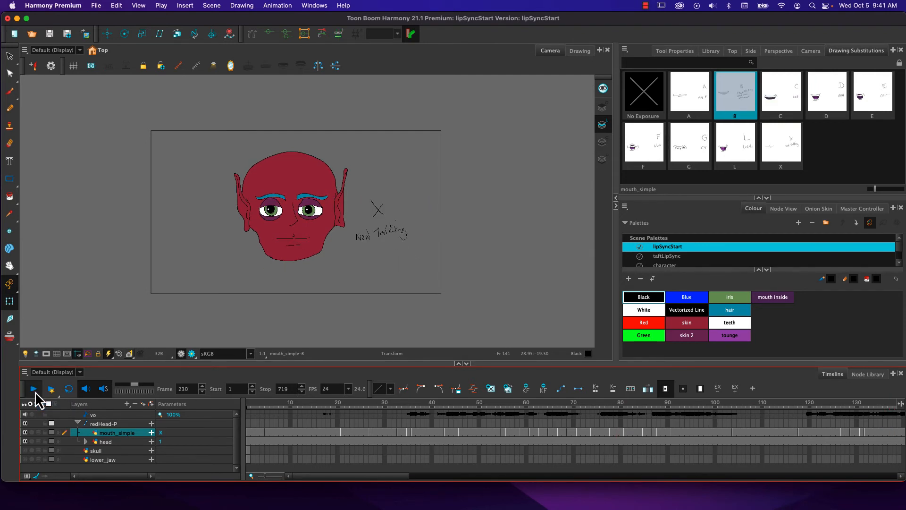
left_click(35, 392)
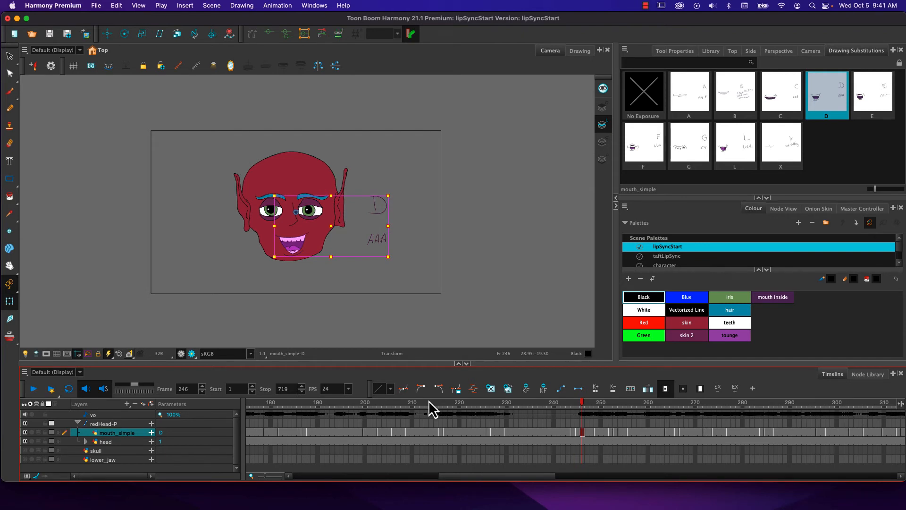
left_click(441, 403)
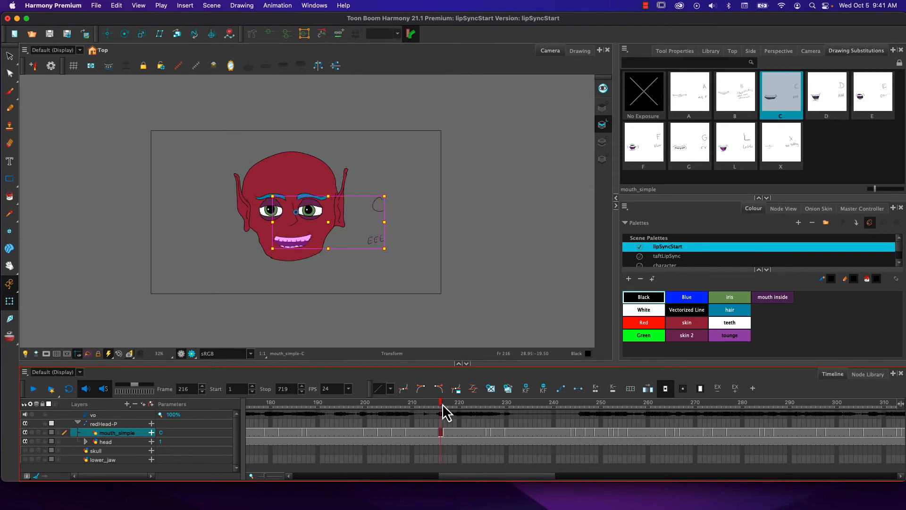
left_click(38, 388)
left_click(39, 388)
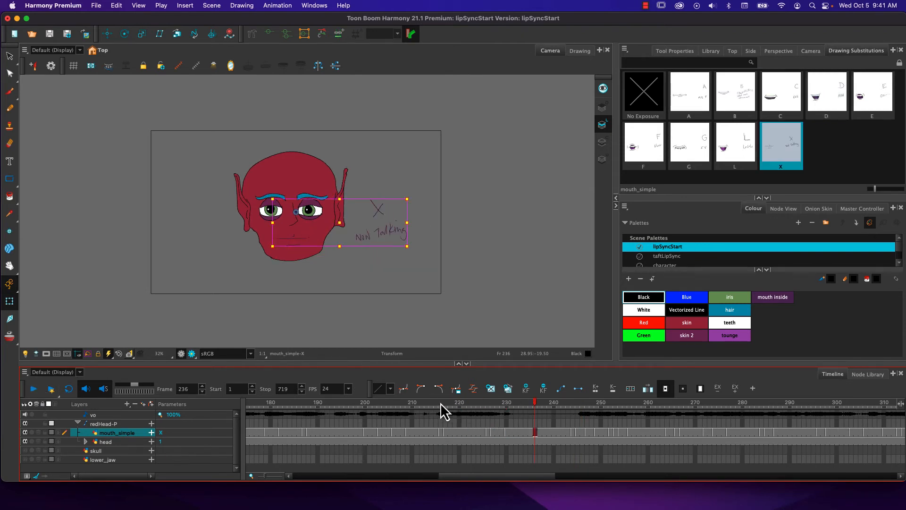
- Substitute the D mouth drawing at frame 217 and the B mouth drawing at frame 219
mouse_move(441, 404)
left_mouse_down()
mouse_move(479, 402)
mouse_move(419, 402)
mouse_move(446, 399)
left_mouse_up()
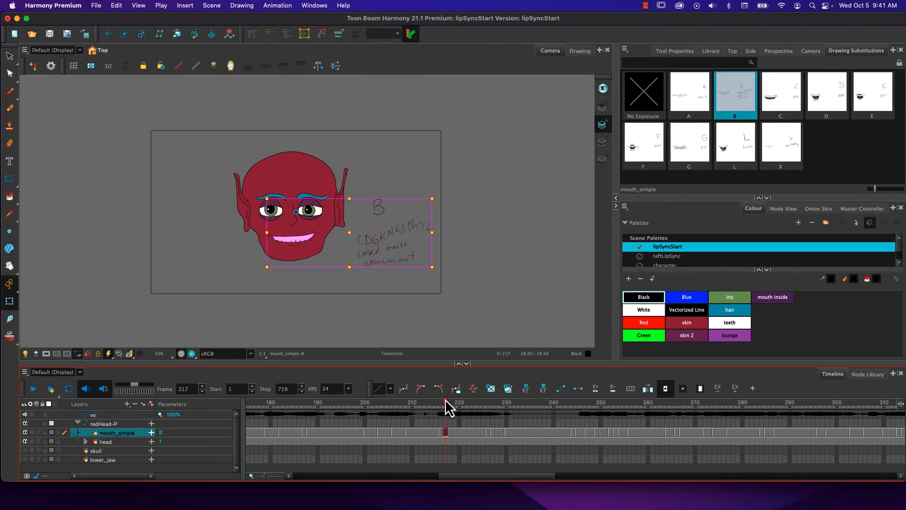
left_click(823, 108)
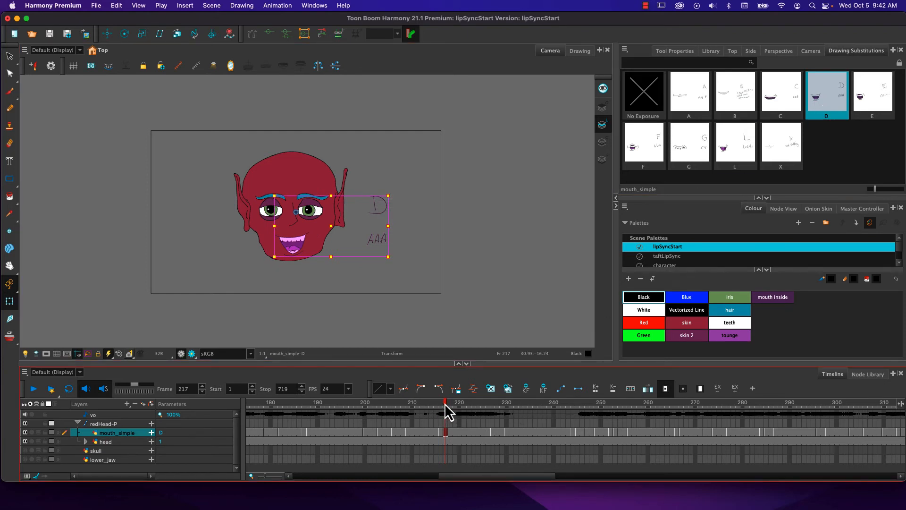
left_click_drag(445, 403, 452, 404)
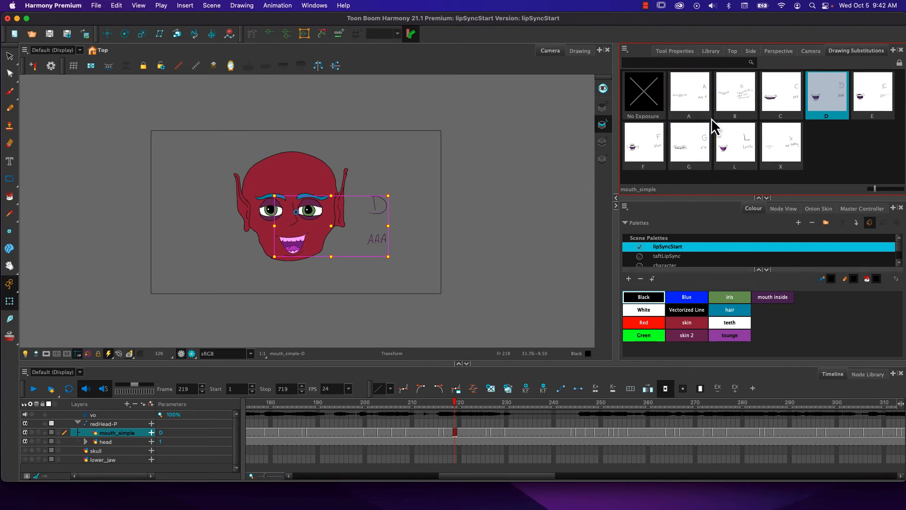
left_click(738, 98)
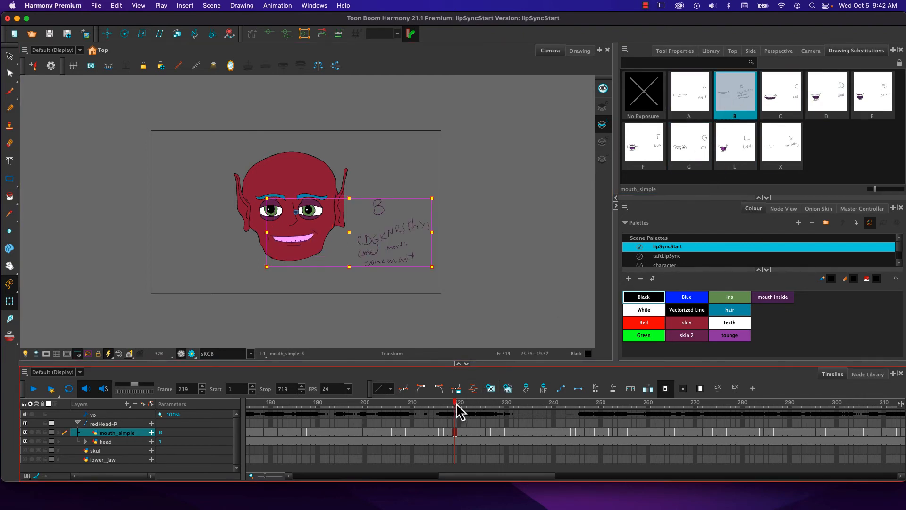
- Substitute the E mouth drawing at frame 224 and the L mouth drawing at frame 226
mouse_move(456, 406)
left_mouse_down()
mouse_move(492, 412)
mouse_move(480, 404)
left_mouse_up()
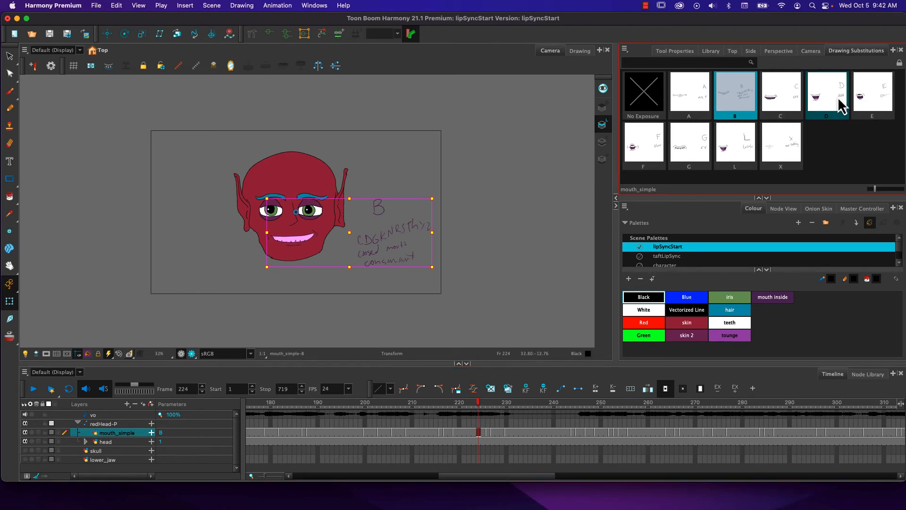
left_click(869, 98)
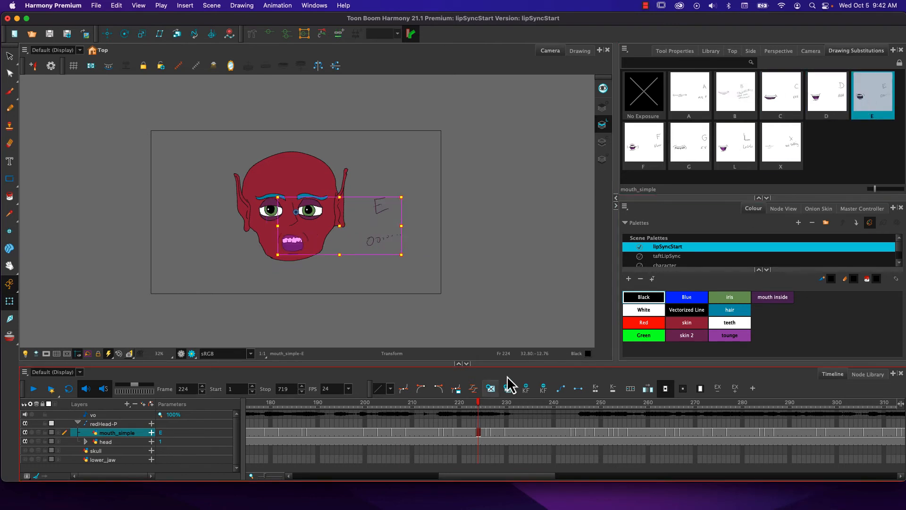
mouse_move(477, 402)
left_mouse_down()
mouse_move(498, 400)
mouse_move(487, 399)
left_mouse_up()
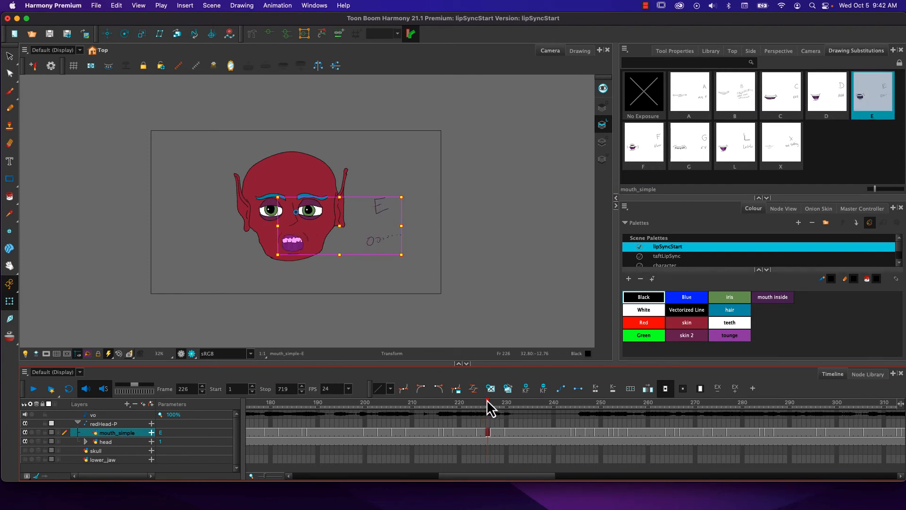
left_click(732, 156)
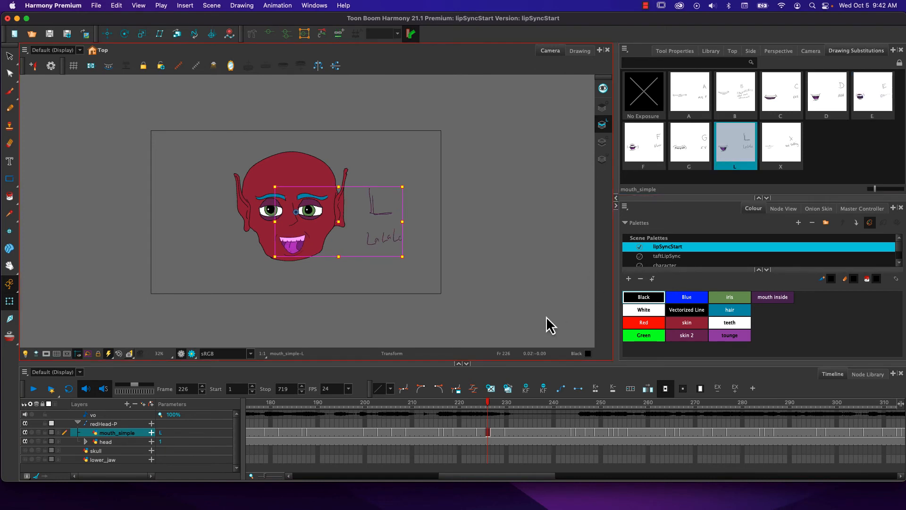
- Substitute the L mouth drawing at frame 227 and the B mouth drawing at frame 228
left_click(492, 402)
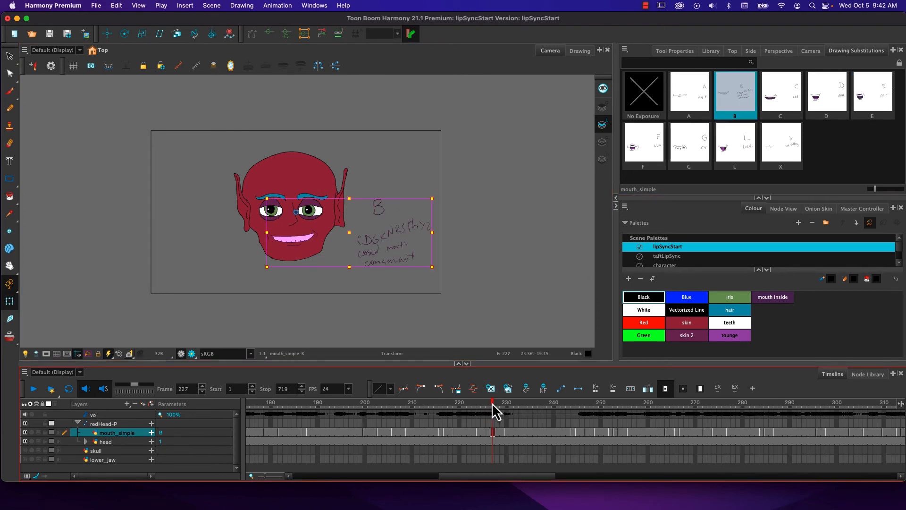
left_click(732, 145)
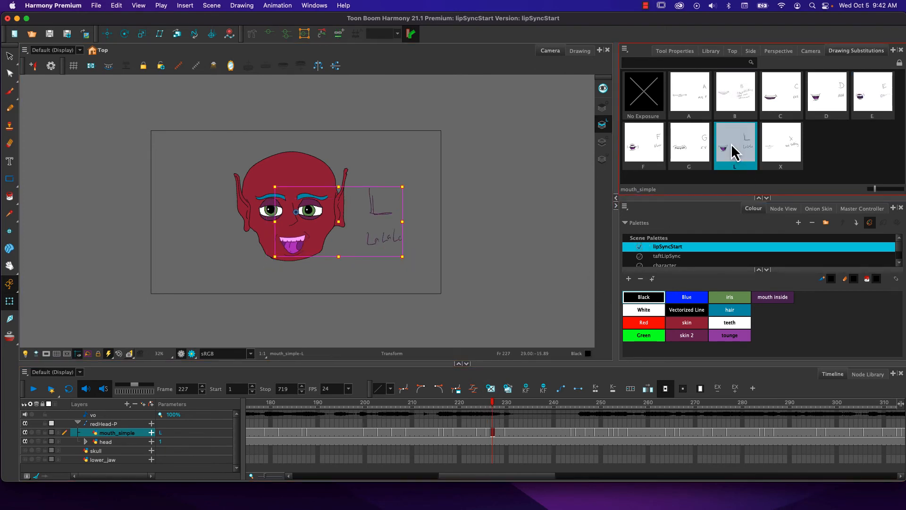
left_click(497, 402)
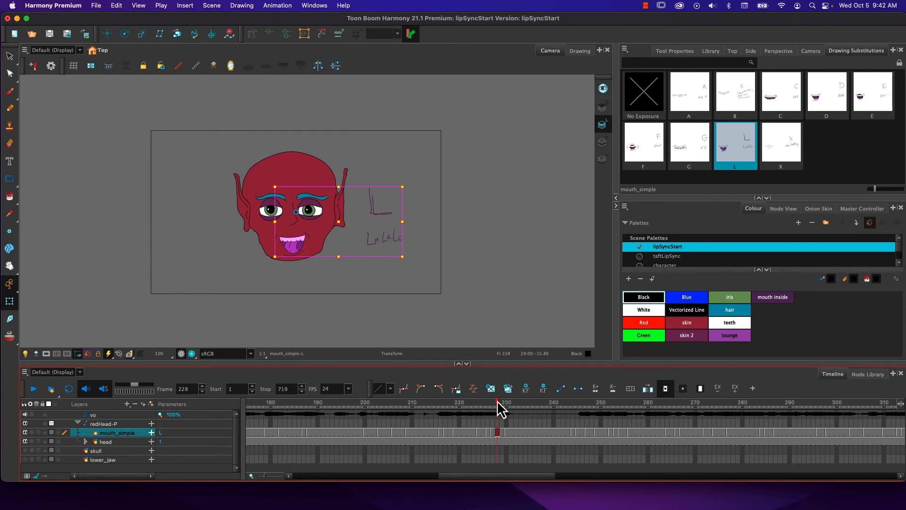
left_click(737, 113)
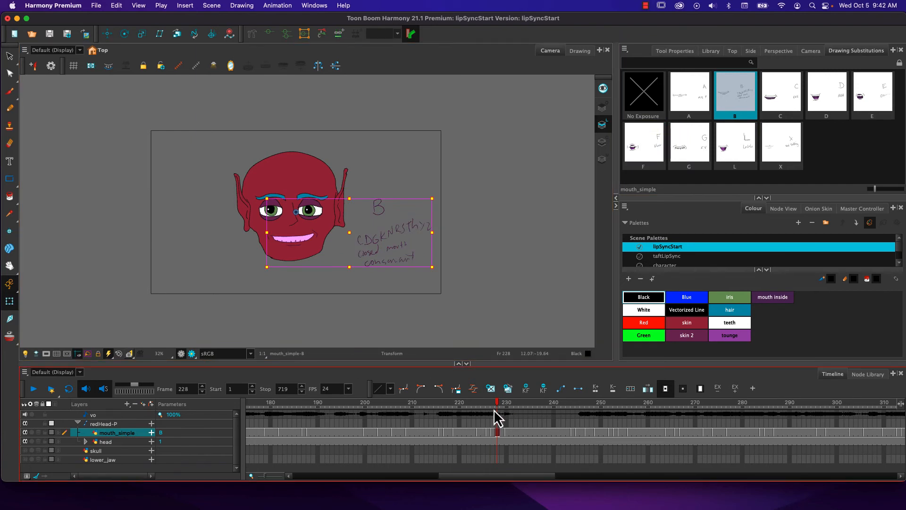
- Replay the dialogue from frame 208, and play onward from frame 239 to check the mouth shapes against the voice
left_click_drag(497, 403, 403, 406)
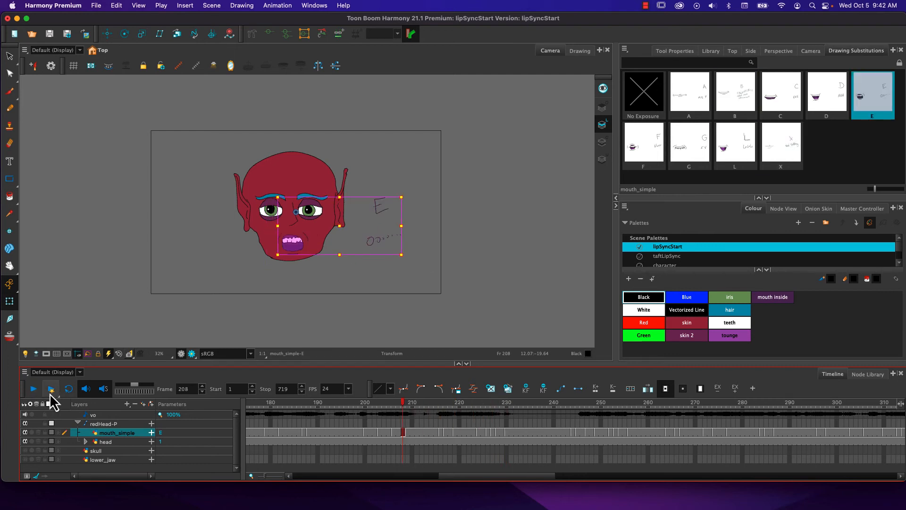
left_click(34, 388)
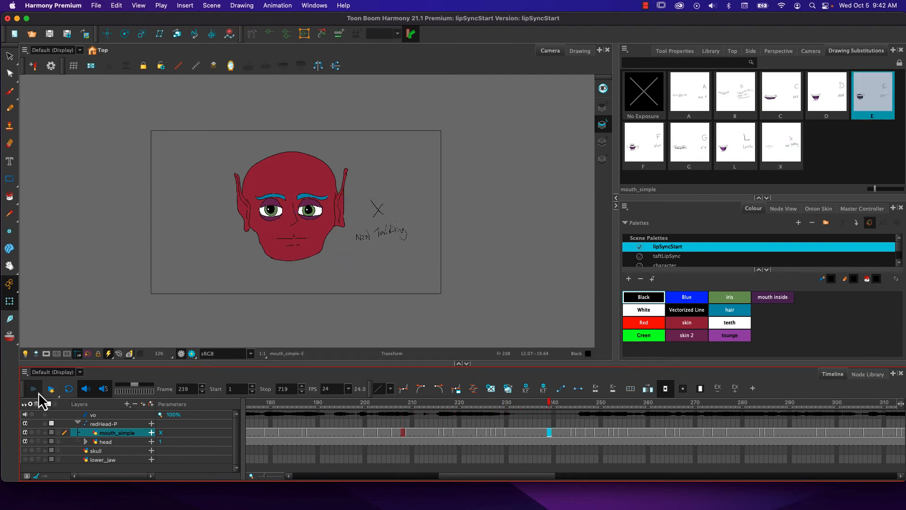
left_click_drag(523, 405, 554, 406)
left_click(37, 392)
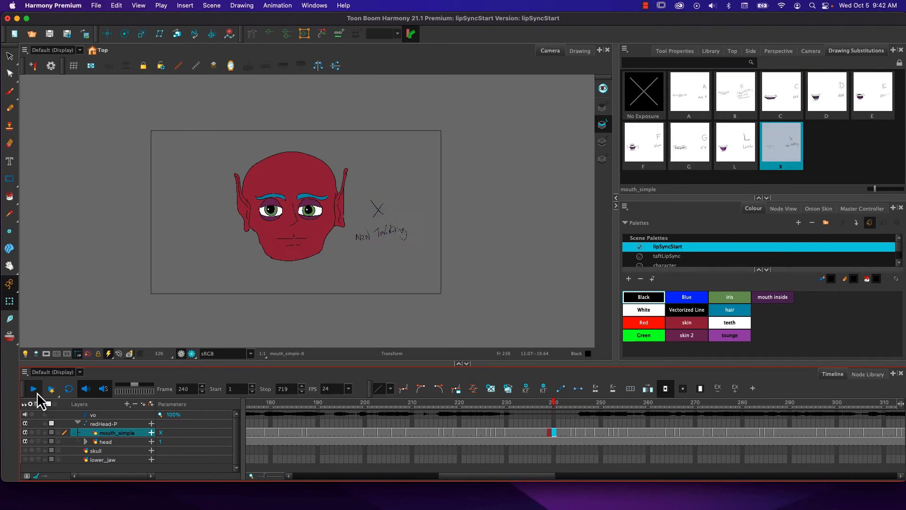
left_click(37, 392)
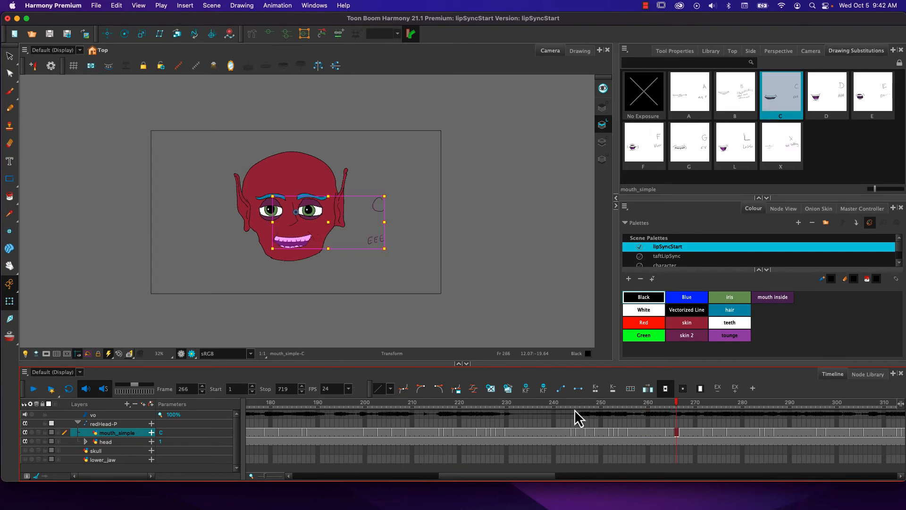
- Substitute the L mouth drawing at frame 249 and the D mouth drawing at frame 251
left_click_drag(574, 406, 598, 406)
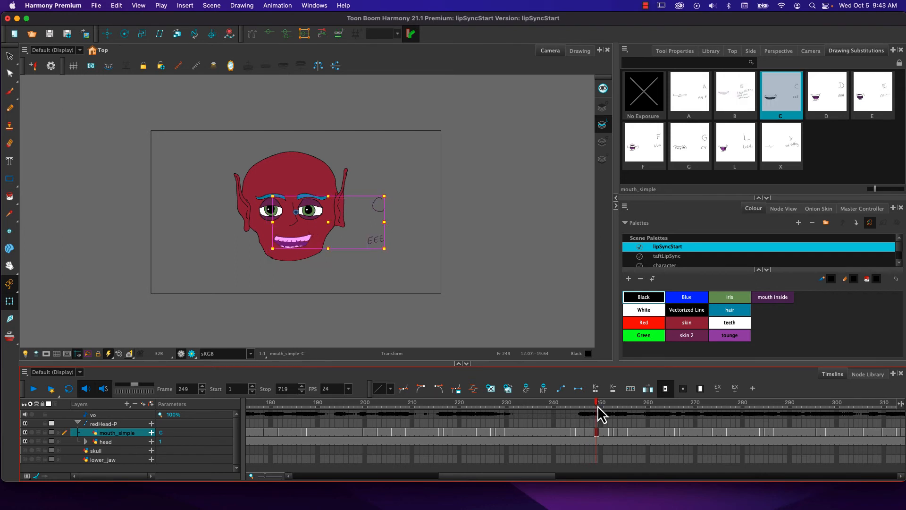
left_click(732, 156)
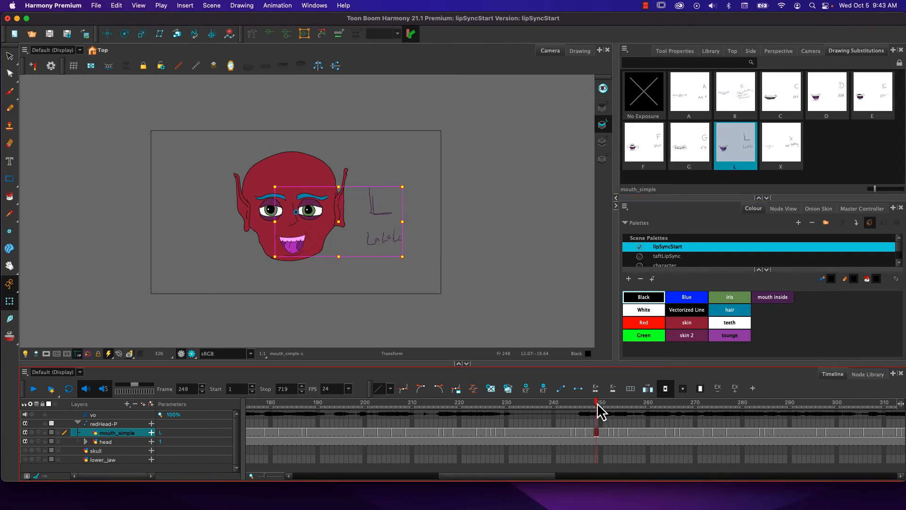
left_click_drag(597, 403, 605, 404)
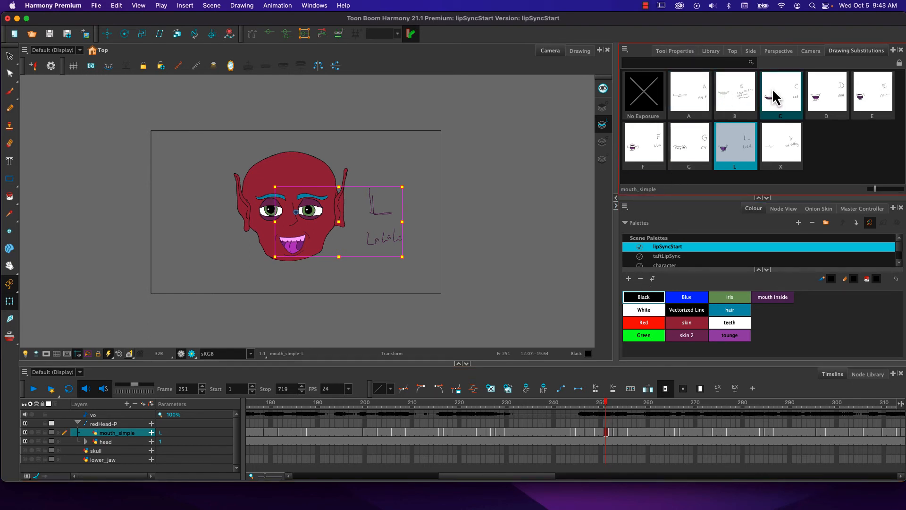
left_click(821, 94)
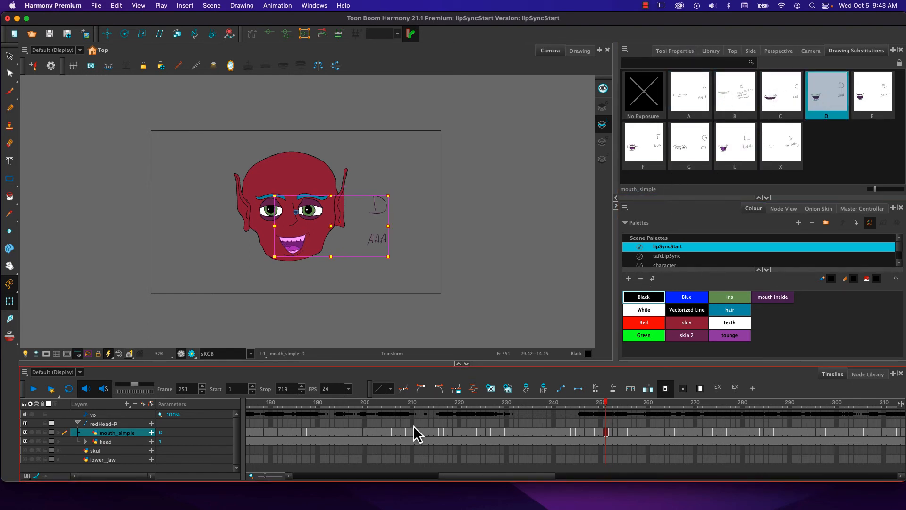
- Substitute the C mouth drawing at frame 252 and move on to frame 253
left_click_drag(607, 406, 617, 415)
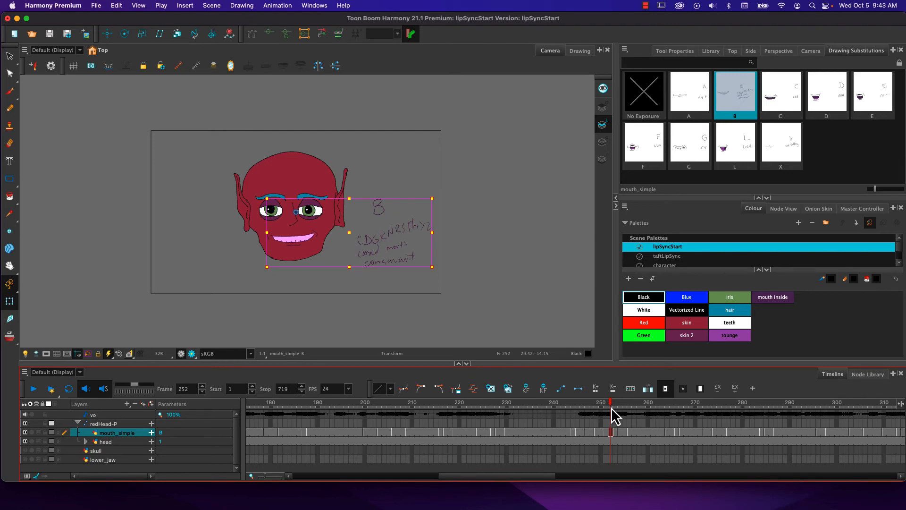
left_click(784, 96)
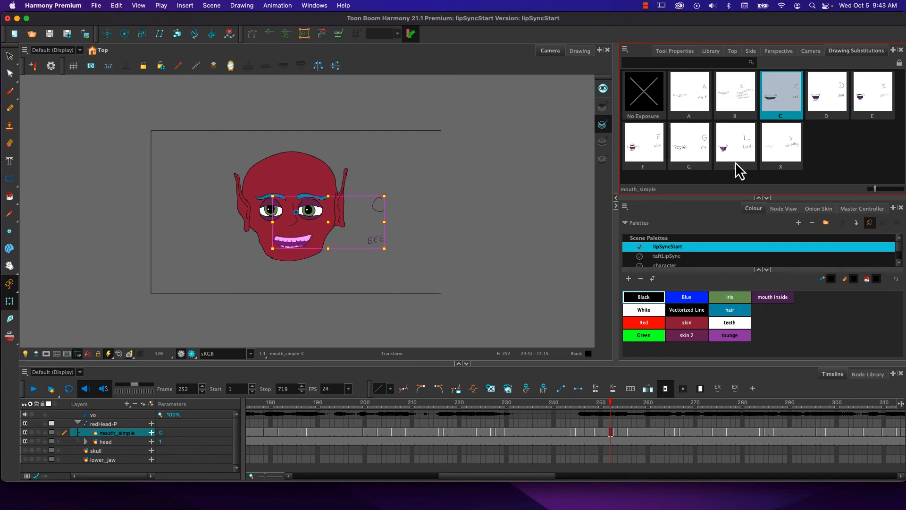
left_click(615, 403)
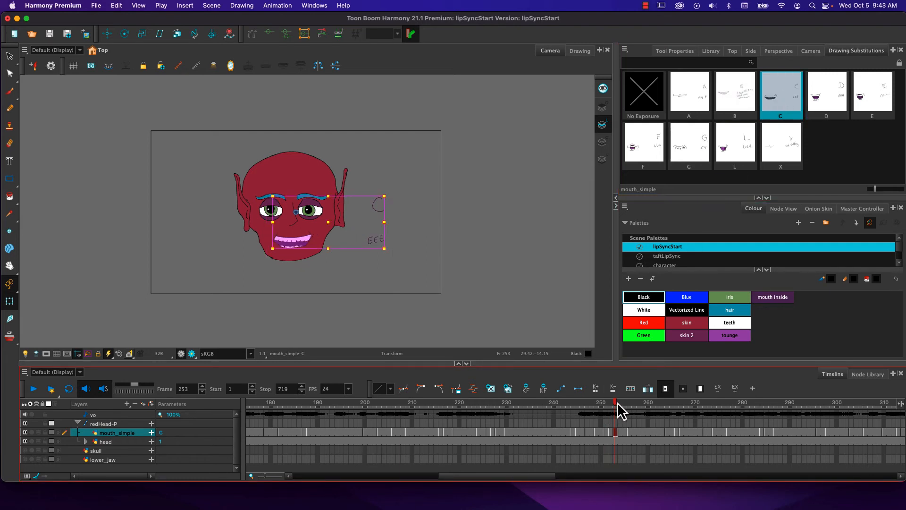
- Scrub through the following frames and play the lip-sync from frame 264 to look for mismatched mouth shapes
left_click(624, 403)
left_click_drag(624, 402, 666, 402)
left_click(28, 389)
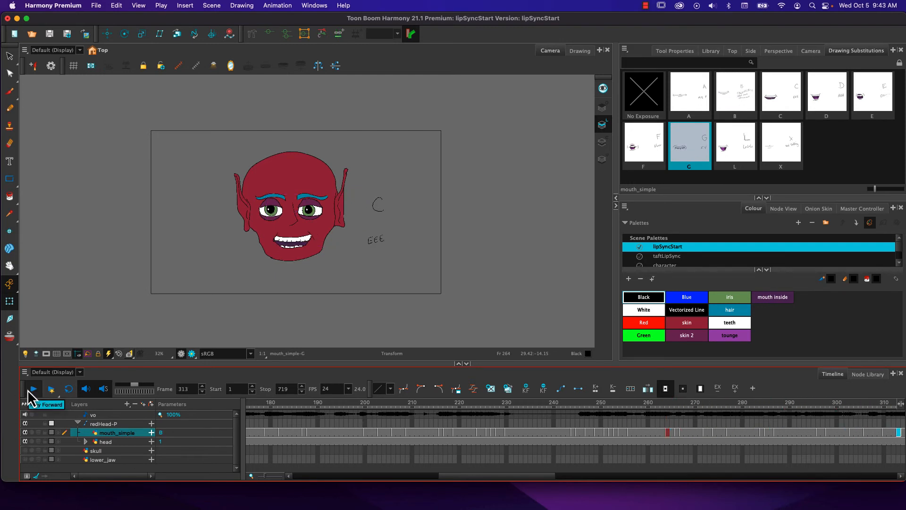
left_click(27, 390)
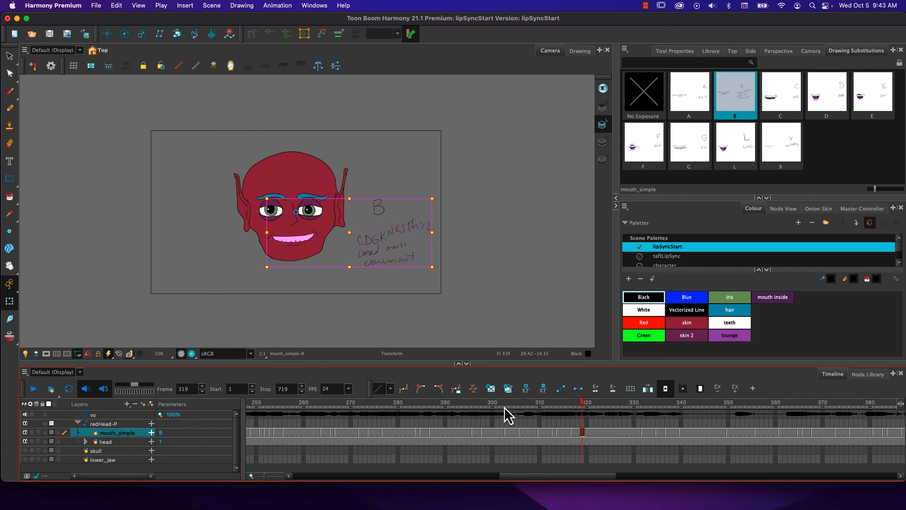
- Go back to frame 281 and substitute the L mouth drawing there
left_click_drag(504, 406, 473, 405)
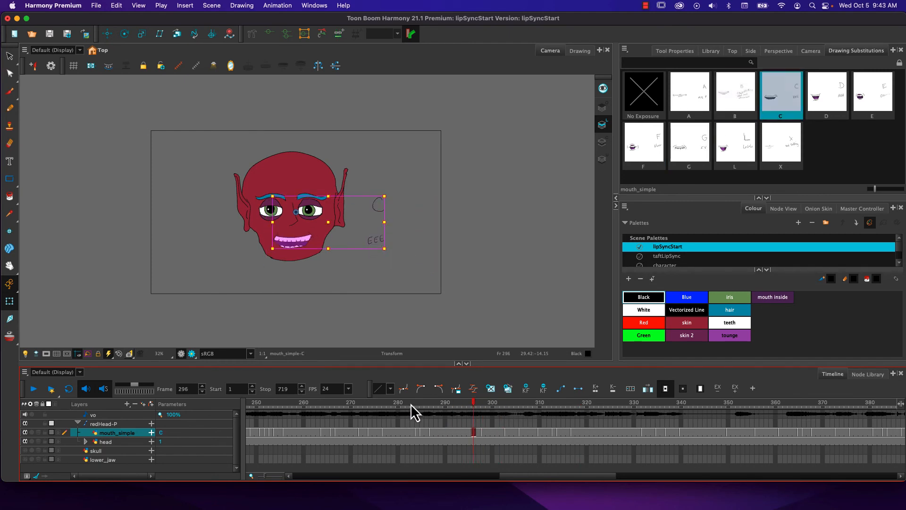
mouse_move(410, 404)
left_mouse_down()
mouse_move(398, 408)
mouse_move(428, 407)
mouse_move(377, 400)
mouse_move(411, 401)
mouse_move(402, 402)
left_mouse_up()
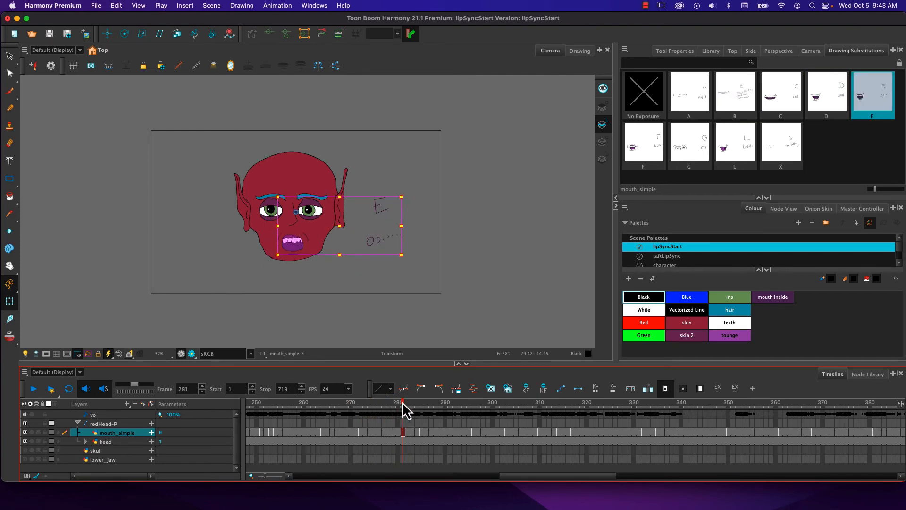
left_click(732, 144)
- Scrub ahead to frame 343 and play the dialogue from there to check the mouth shapes
left_click_drag(405, 401, 698, 399)
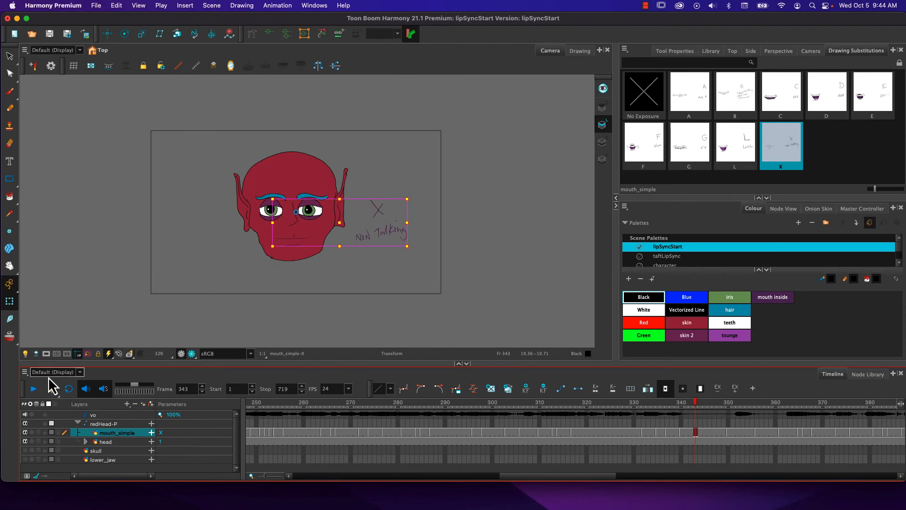
left_click(31, 386)
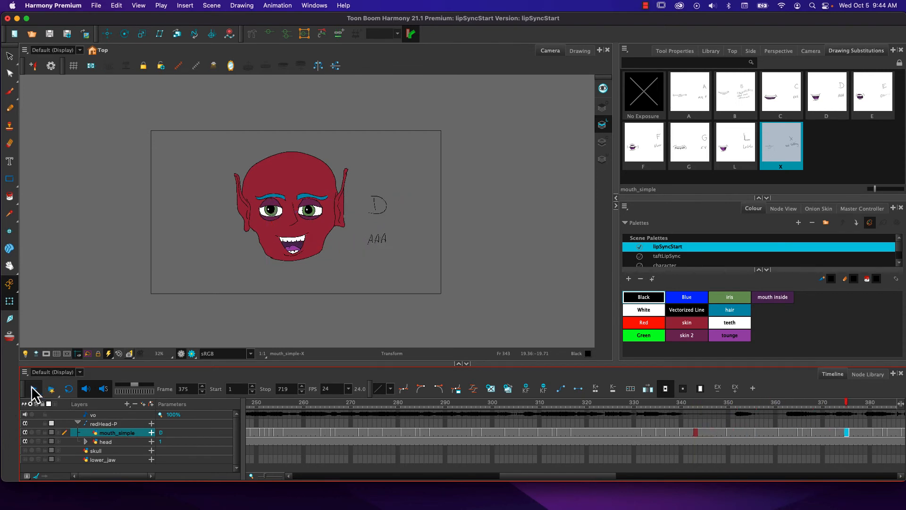
left_click(31, 386)
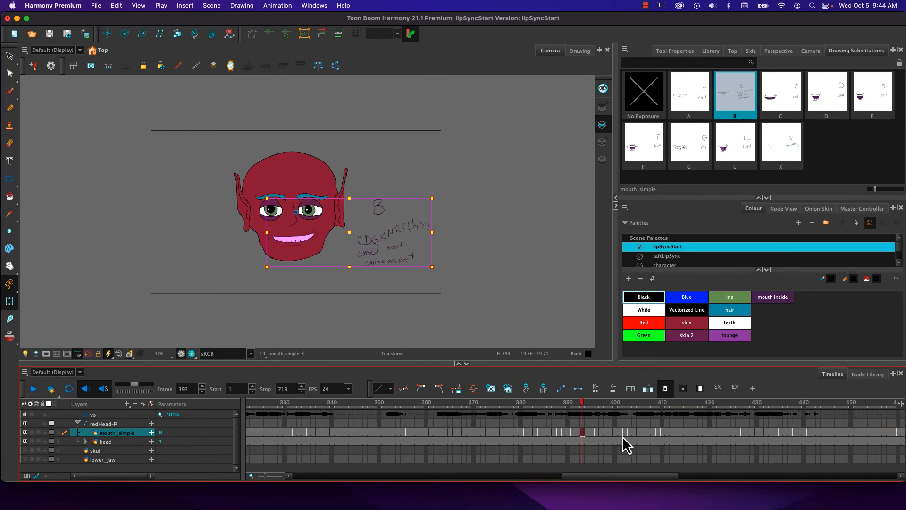
- Substitute the L mouth drawing at frame 368 and the B mouth drawing at frame 371
mouse_move(500, 404)
left_mouse_down()
mouse_move(524, 403)
mouse_move(442, 401)
mouse_move(483, 403)
mouse_move(466, 403)
left_mouse_up()
left_click(739, 144)
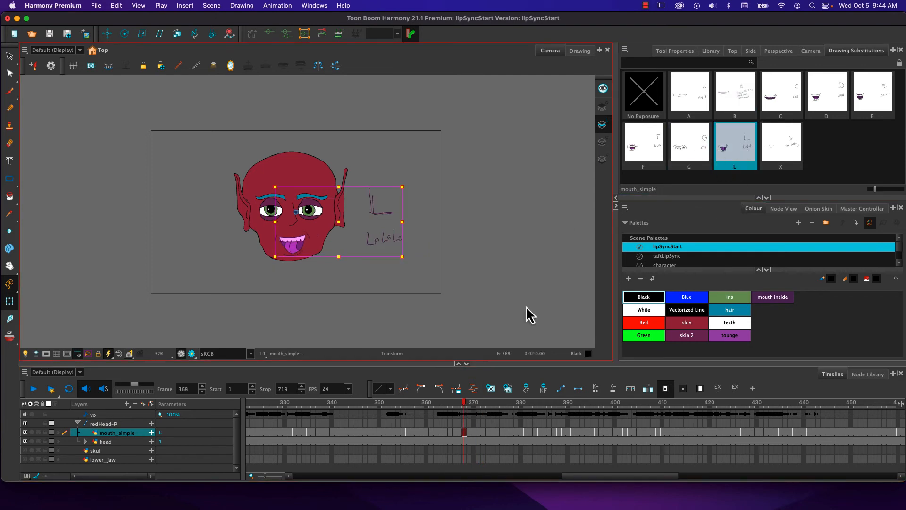
left_click_drag(466, 404, 478, 403)
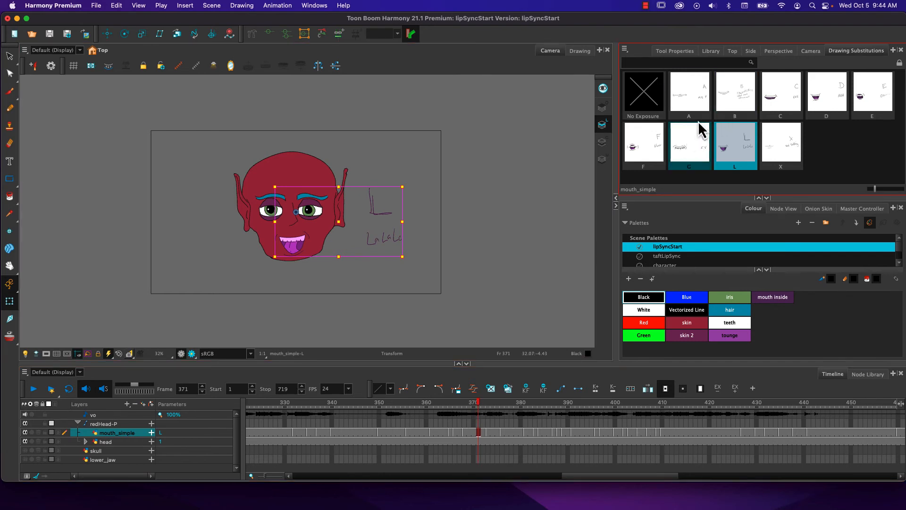
left_click(732, 105)
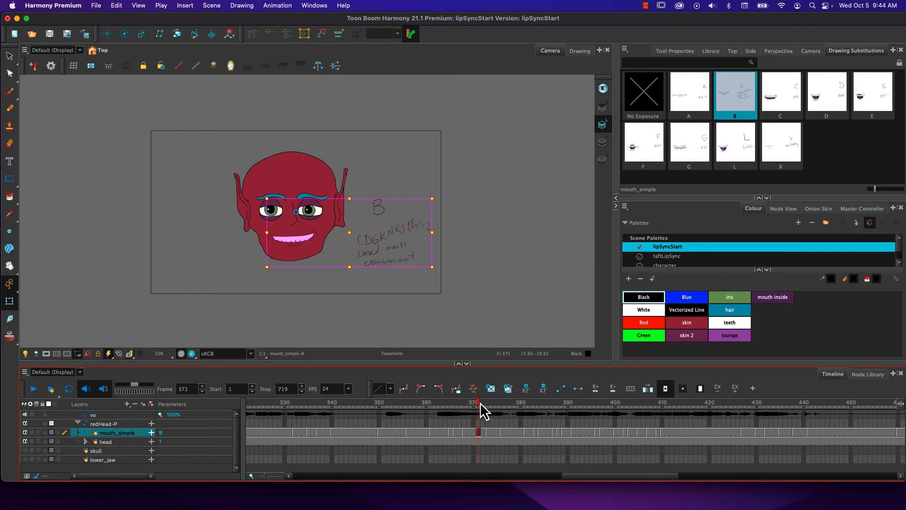
- Substitute the L mouth drawing at frame 373 and the D mouth drawing at frame 375
mouse_move(480, 403)
left_mouse_down()
mouse_move(420, 403)
mouse_move(538, 406)
mouse_move(473, 404)
mouse_move(496, 403)
left_mouse_up()
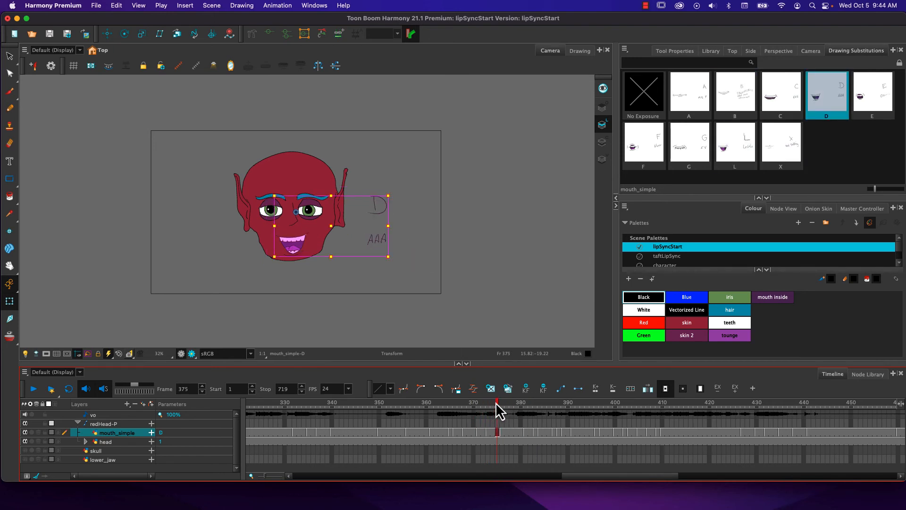
left_click(488, 403)
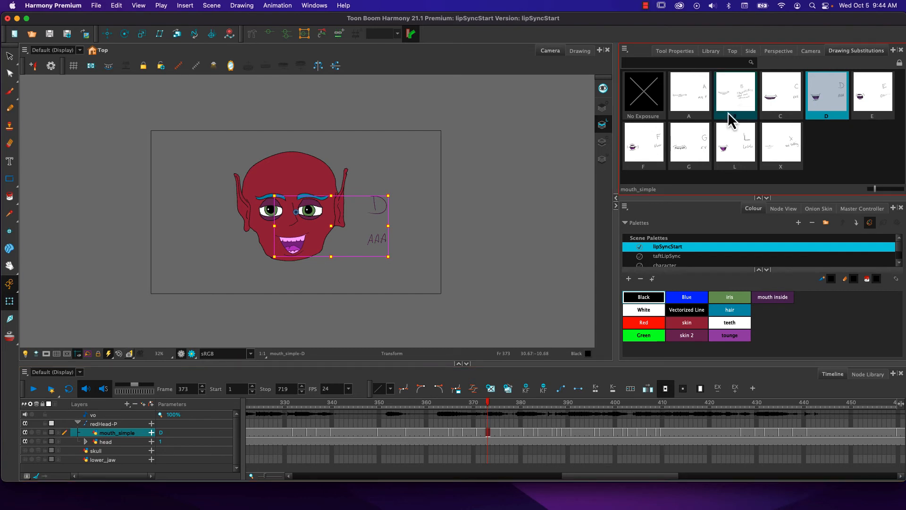
left_click(732, 149)
left_click_drag(490, 405, 497, 403)
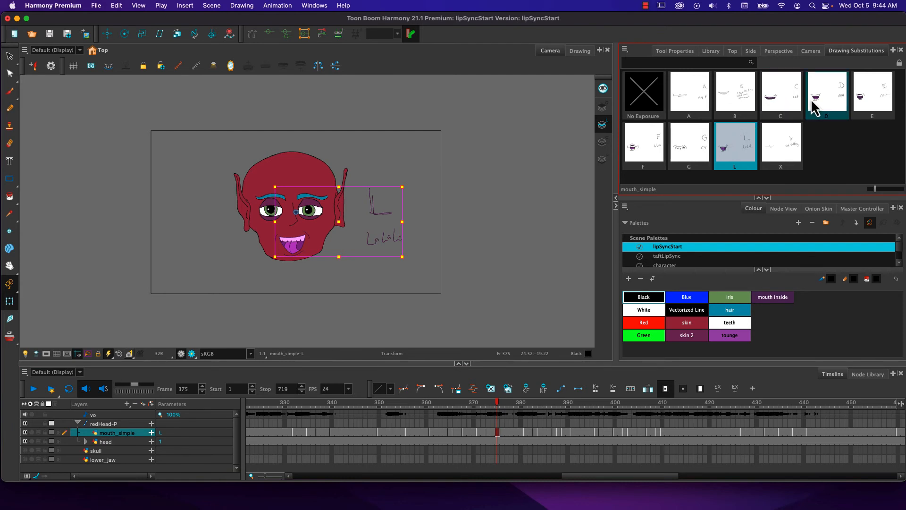
left_click(828, 107)
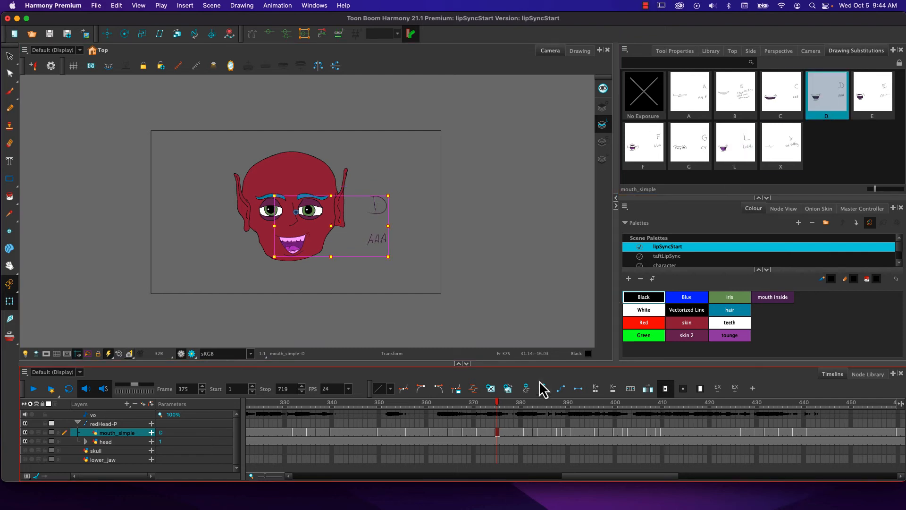
- Check the mouth shape at frame 376 and substitute the B mouth drawing at frame 378
left_click(502, 404)
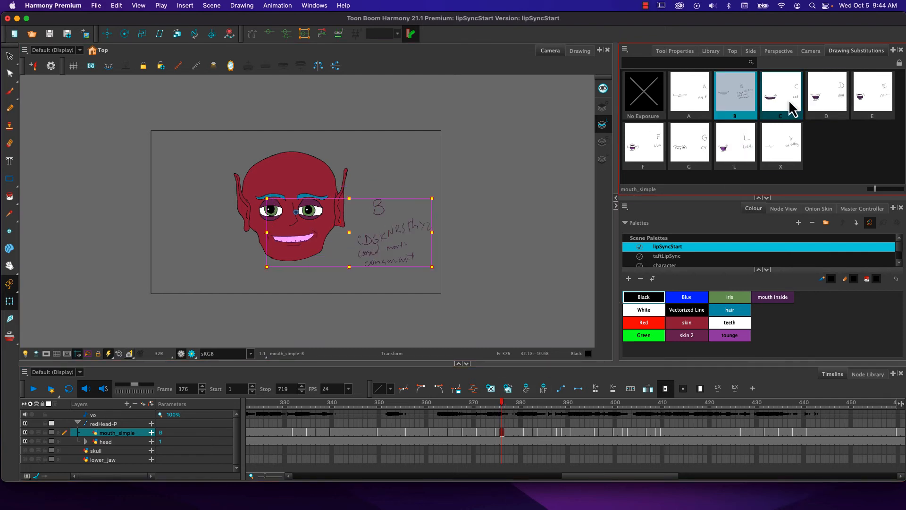
left_click(511, 432)
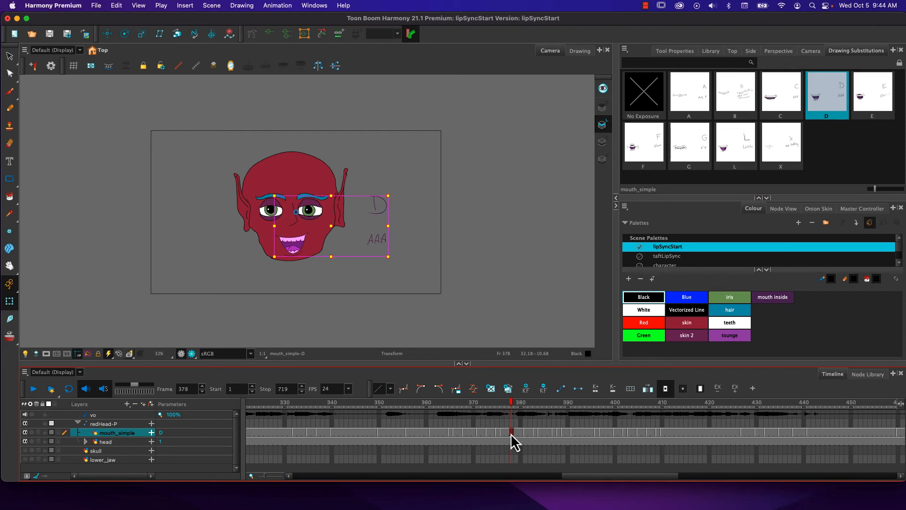
left_click(727, 113)
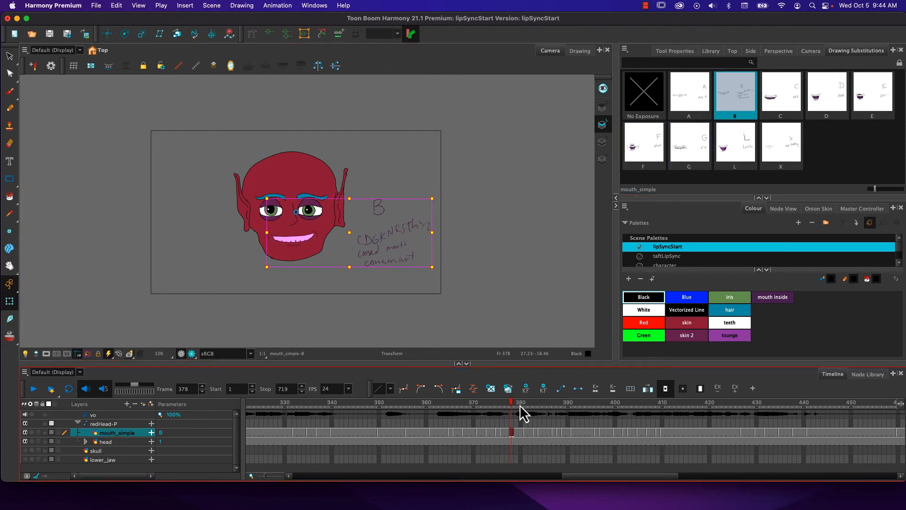
- Play the dialogue from frame 418 and substitute the L mouth drawing at frame 432
mouse_move(514, 402)
left_mouse_down()
mouse_move(645, 406)
mouse_move(671, 416)
mouse_move(778, 409)
mouse_move(702, 414)
left_mouse_up()
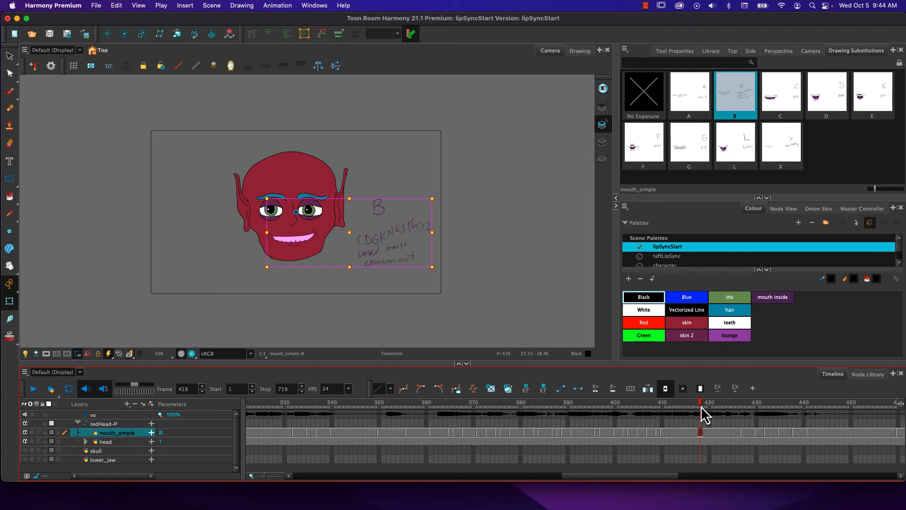
left_click(27, 390)
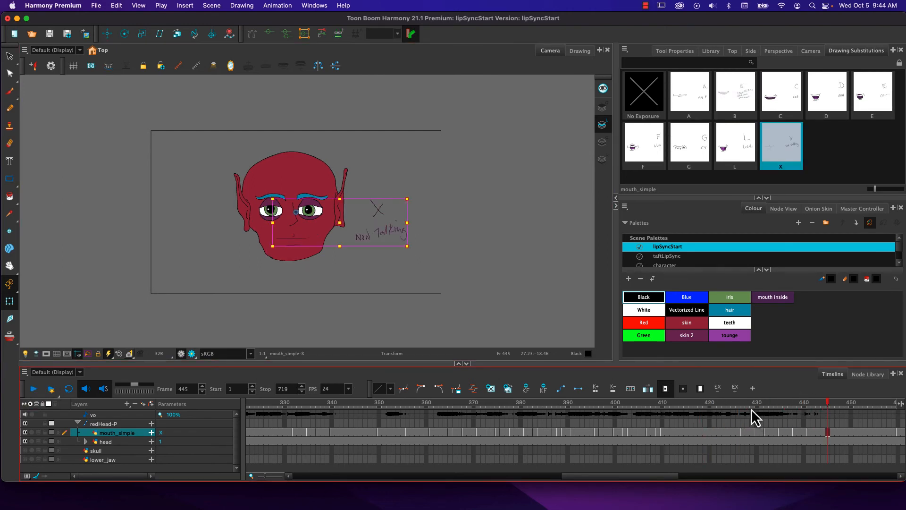
mouse_move(752, 407)
left_mouse_down()
mouse_move(785, 405)
mouse_move(712, 402)
mouse_move(779, 411)
mouse_move(742, 405)
mouse_move(766, 403)
left_mouse_up()
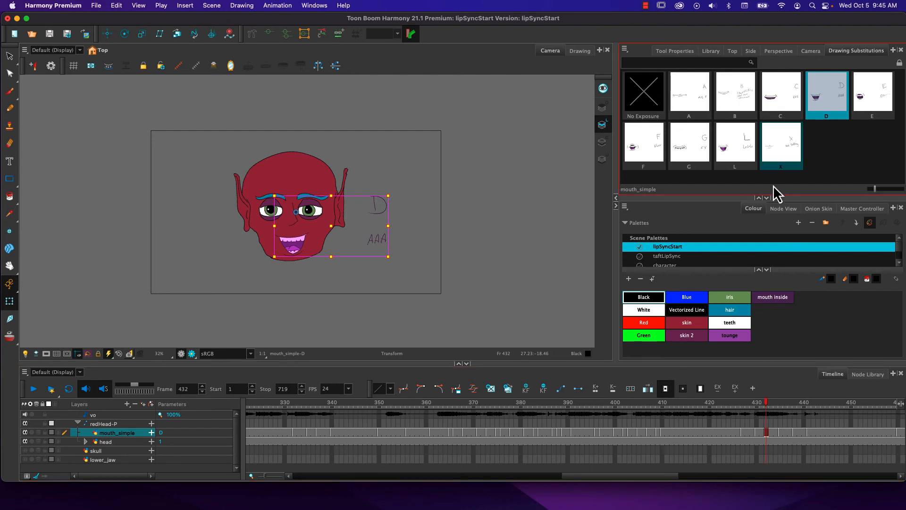
left_click(744, 149)
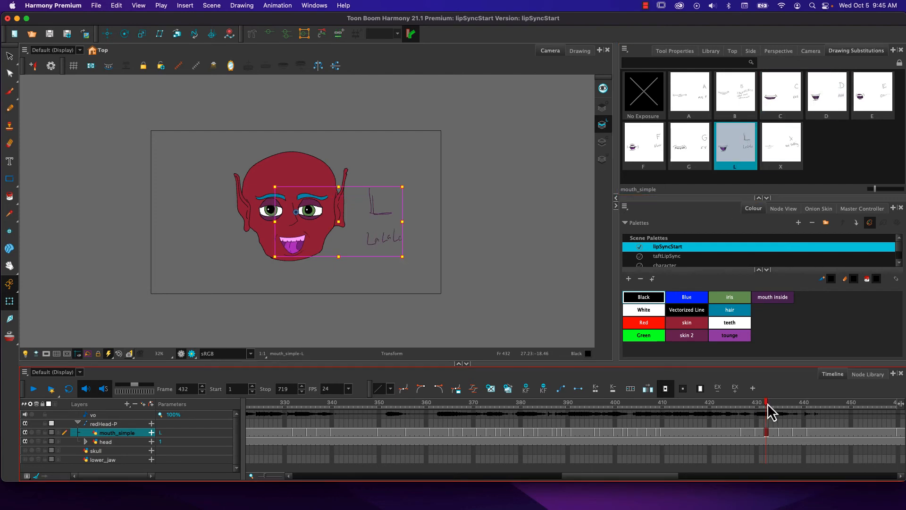
- Play the remaining dialogue through to frame 719, and replay the lip-sync from the start of the scene
left_click_drag(767, 404, 867, 406)
left_click(39, 388)
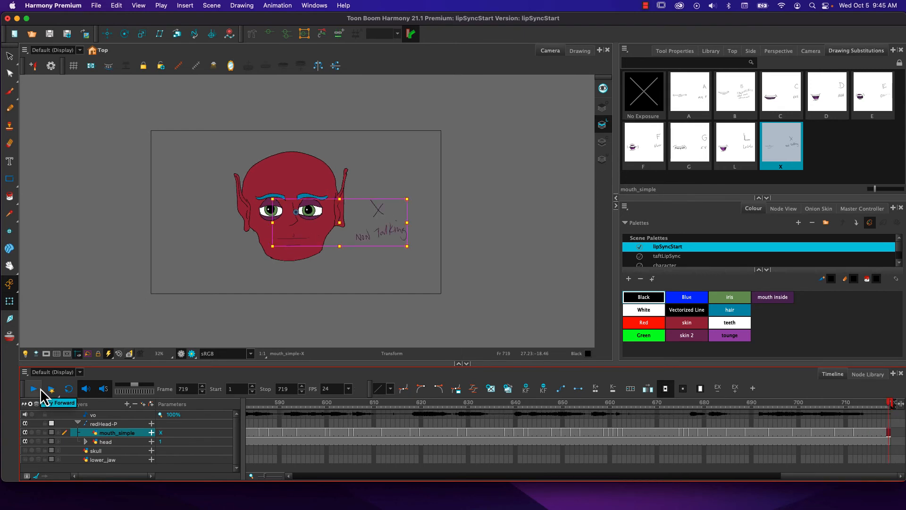
left_click(33, 389)
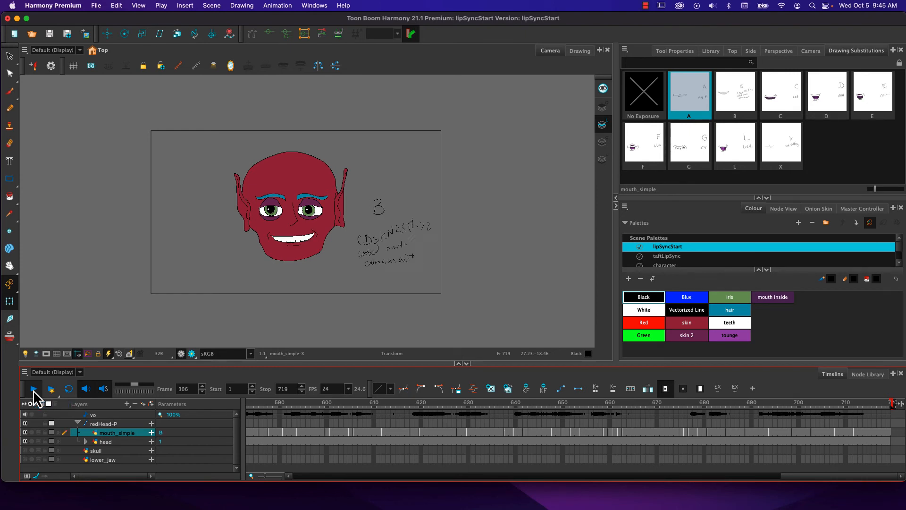
left_click(34, 390)
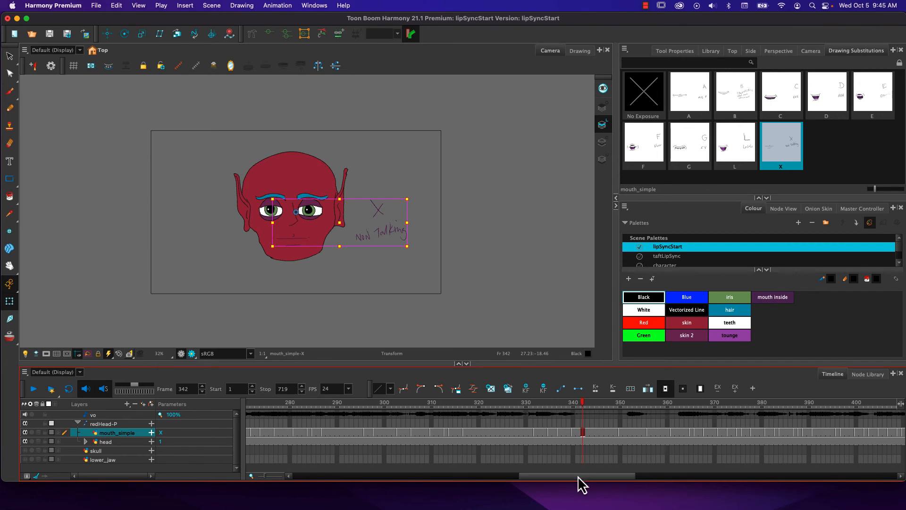
- Return to the start of the timeline, play the opening frames and substitute the X mouth drawing at frame 21
left_click_drag(578, 475, 244, 501)
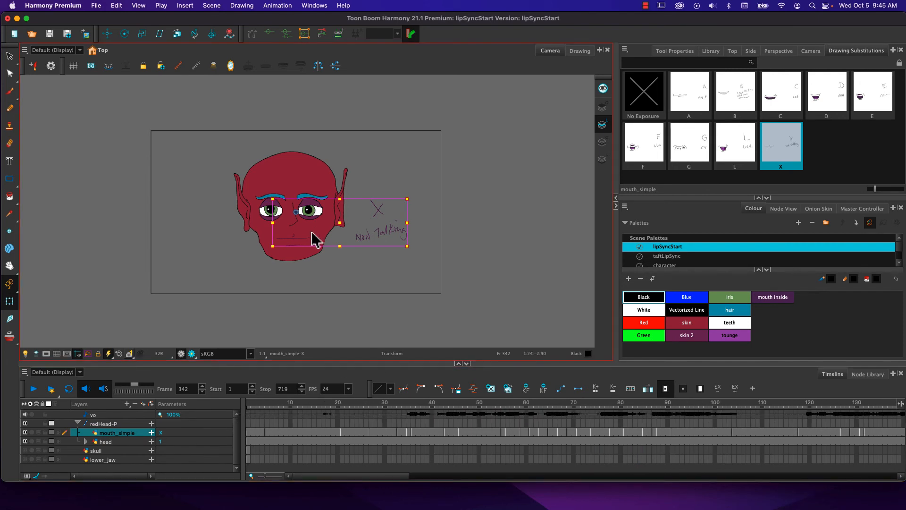
scroll(312, 226, "up", 2)
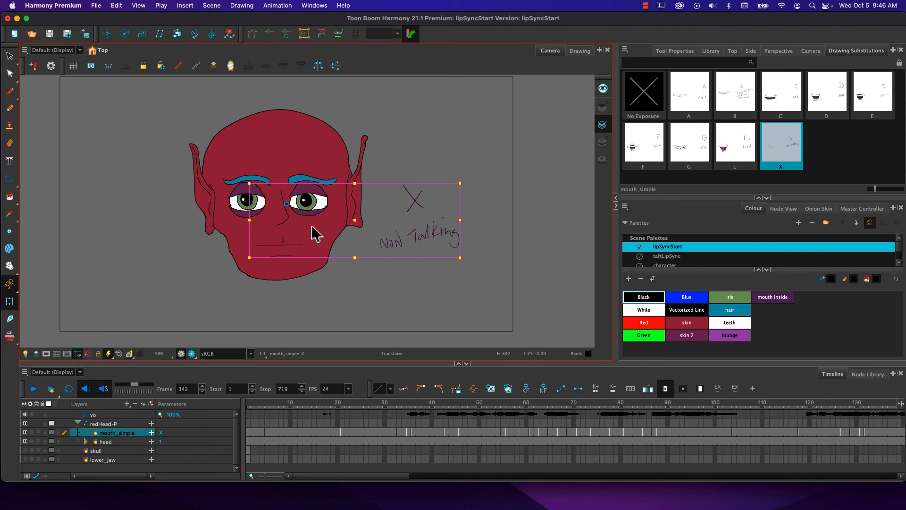
left_click(247, 405)
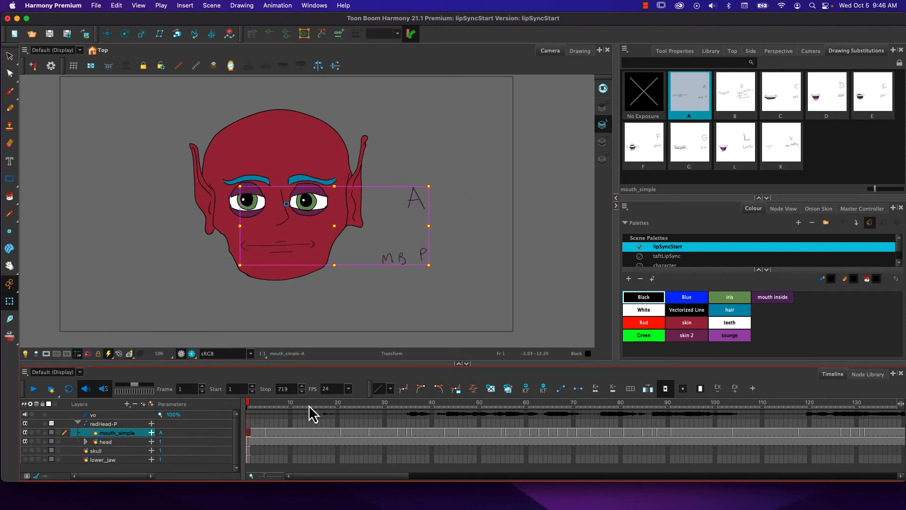
left_click_drag(309, 405, 273, 405)
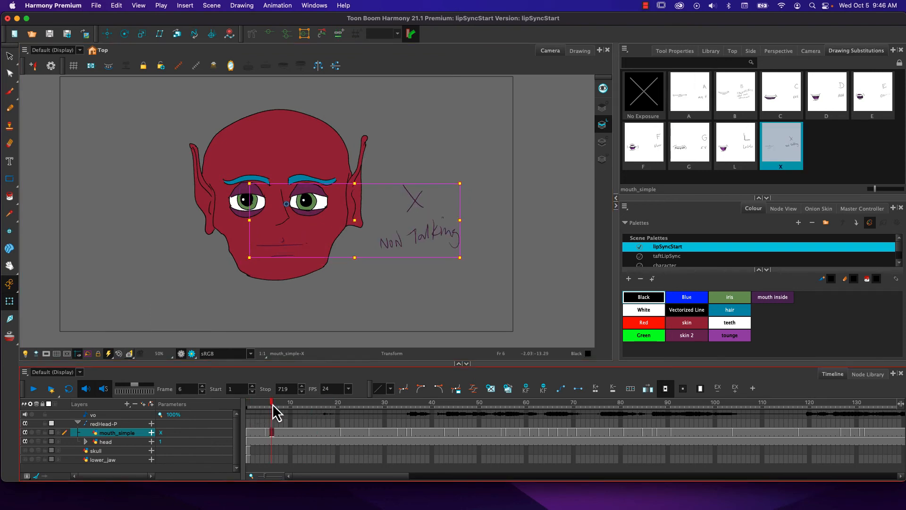
left_click(29, 390)
left_click(29, 390)
left_click_drag(316, 404, 344, 408)
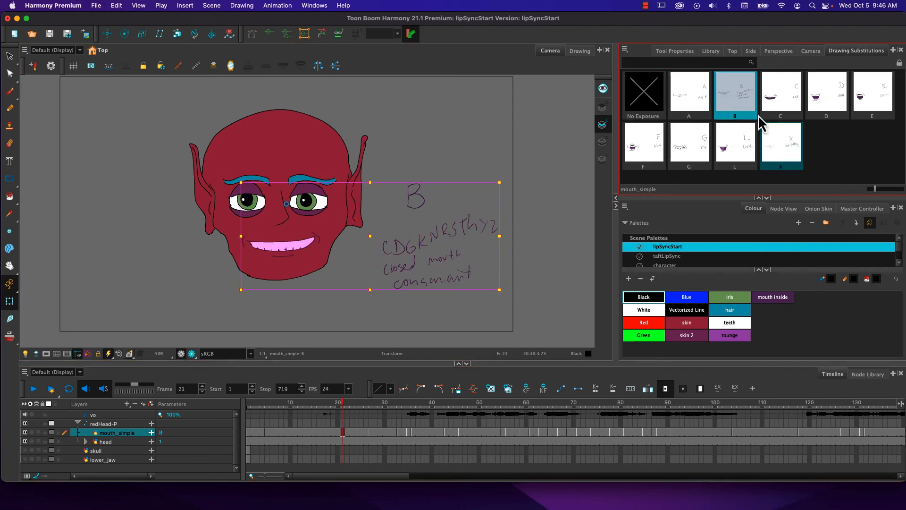
left_click(781, 141)
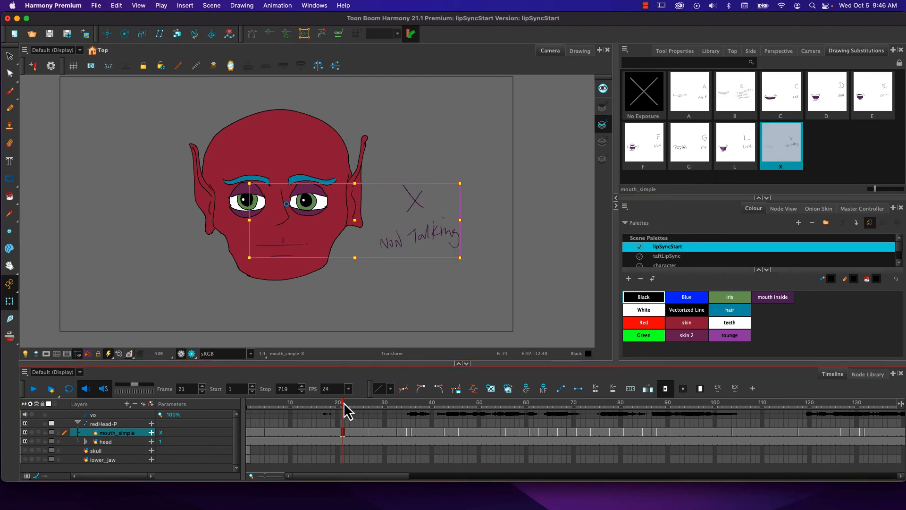
- Scrub through the opening frames and play the dialogue from frame 39 to check the mouth shapes
mouse_move(345, 409)
left_mouse_down()
mouse_move(384, 408)
mouse_move(232, 402)
left_mouse_up()
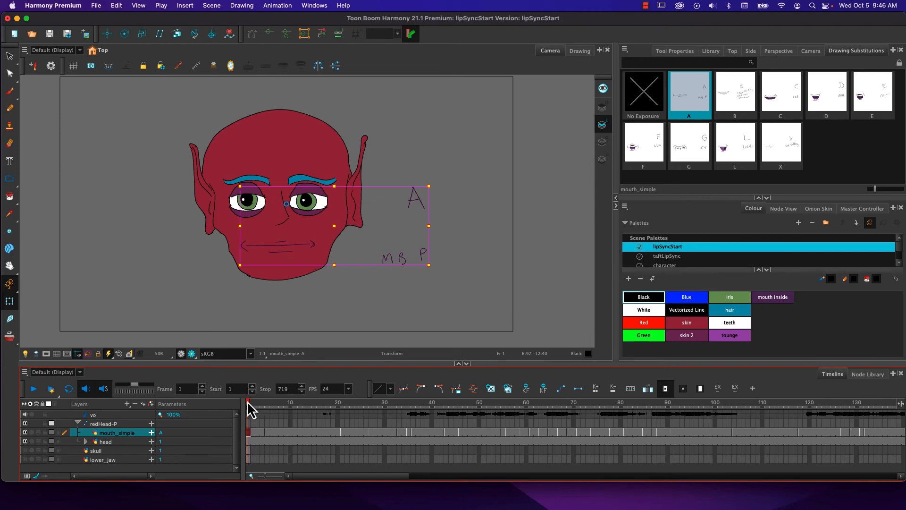
mouse_move(247, 403)
left_mouse_down()
mouse_move(416, 409)
mouse_move(409, 404)
left_mouse_up()
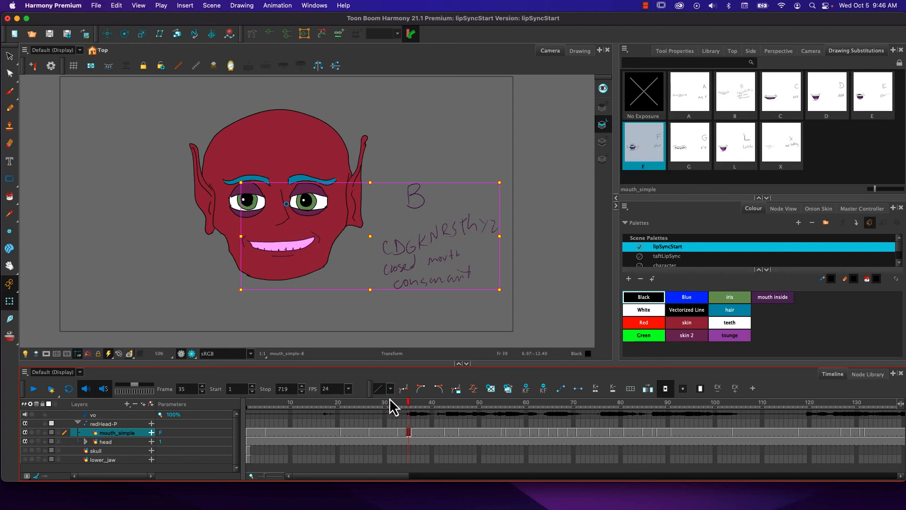
left_click(428, 401)
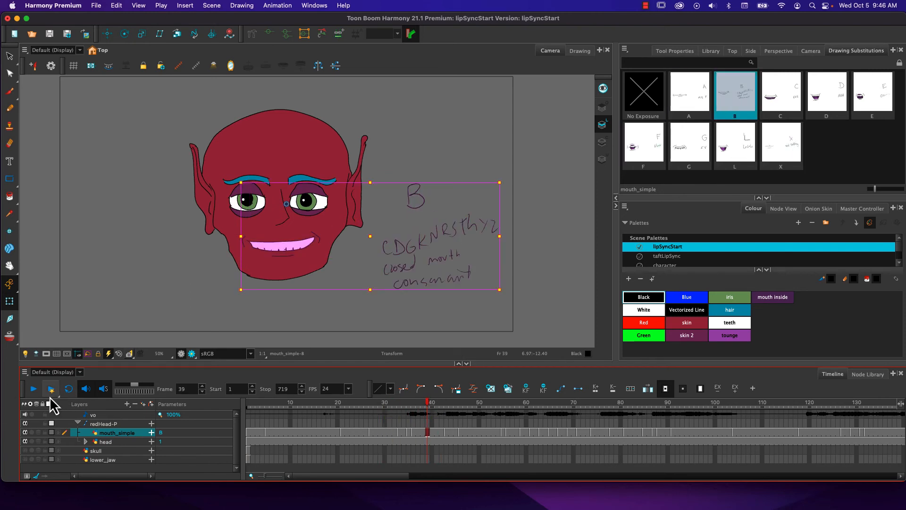
left_click(35, 391)
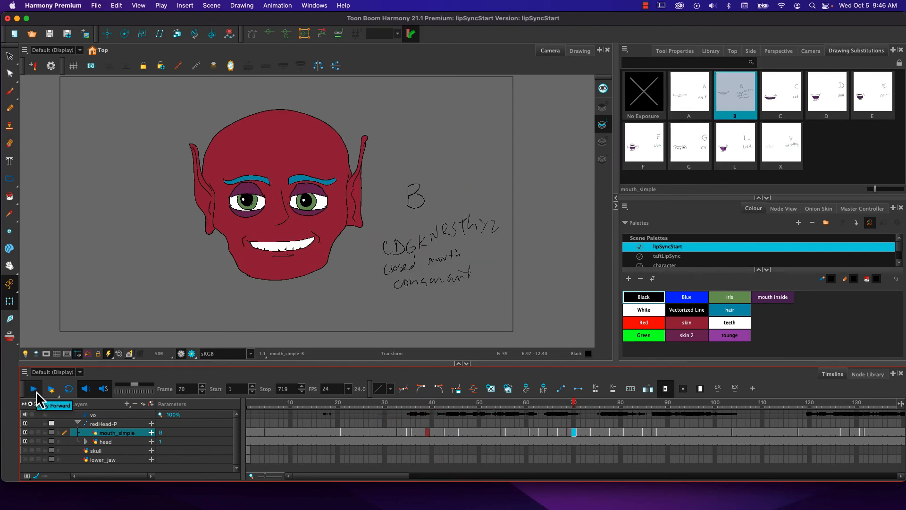
left_click(35, 390)
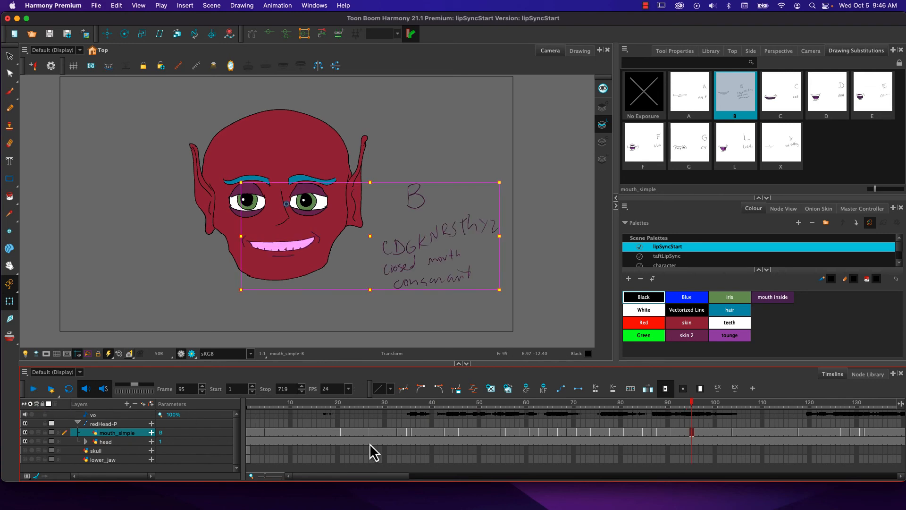
left_click(94, 5)
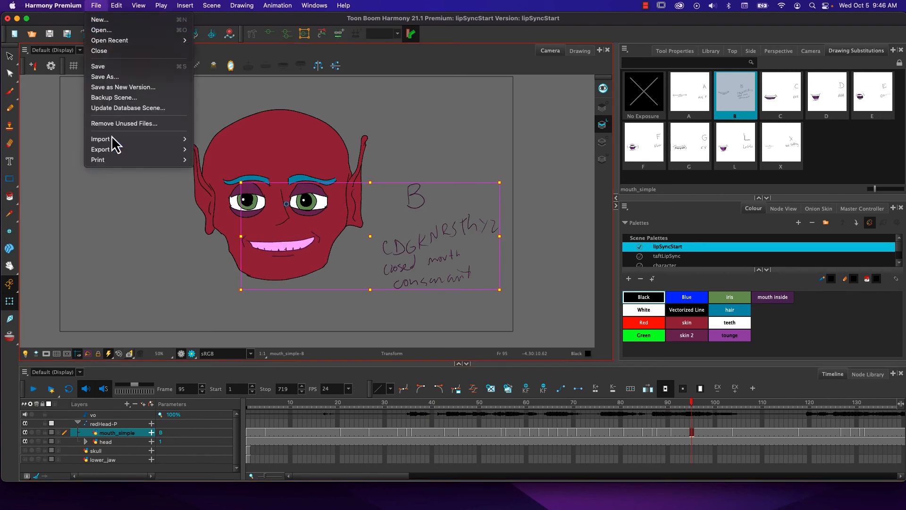
mouse_move(118, 140)
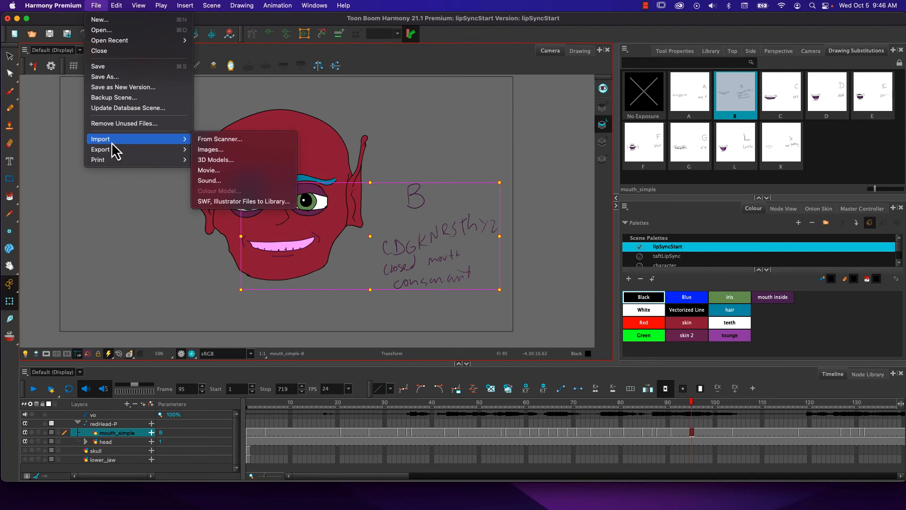
left_click(65, 175)
right_click(424, 416)
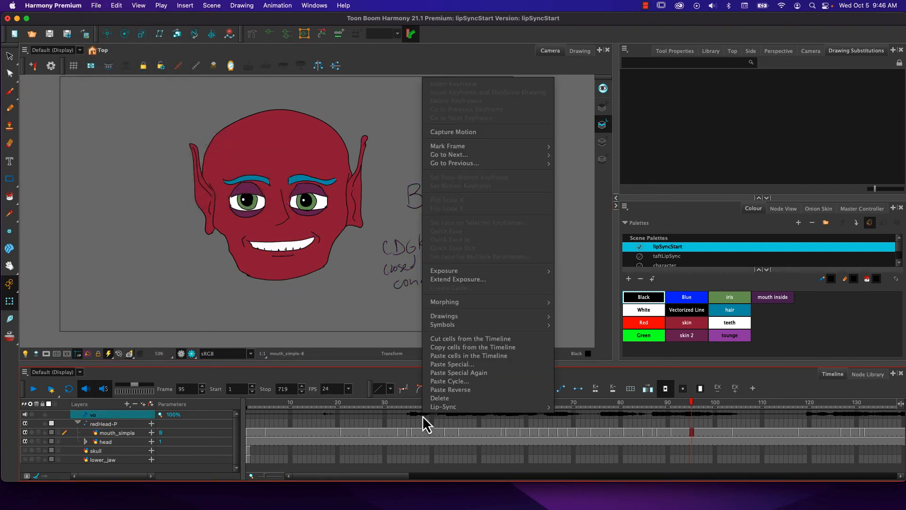
mouse_move(550, 410)
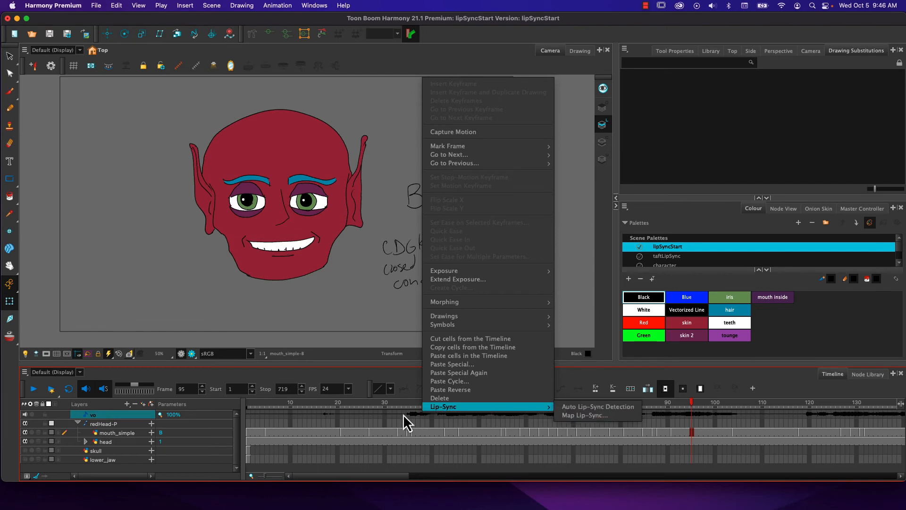
left_click(390, 415)
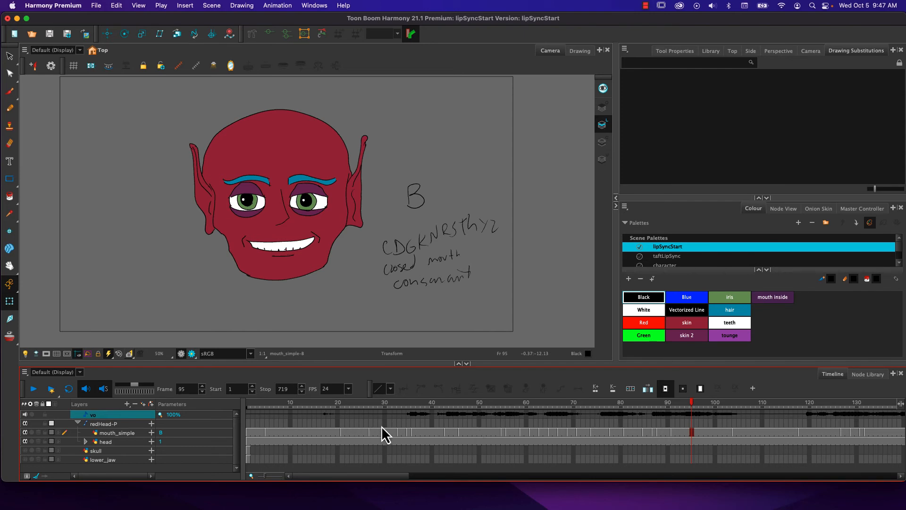
left_click(78, 423)
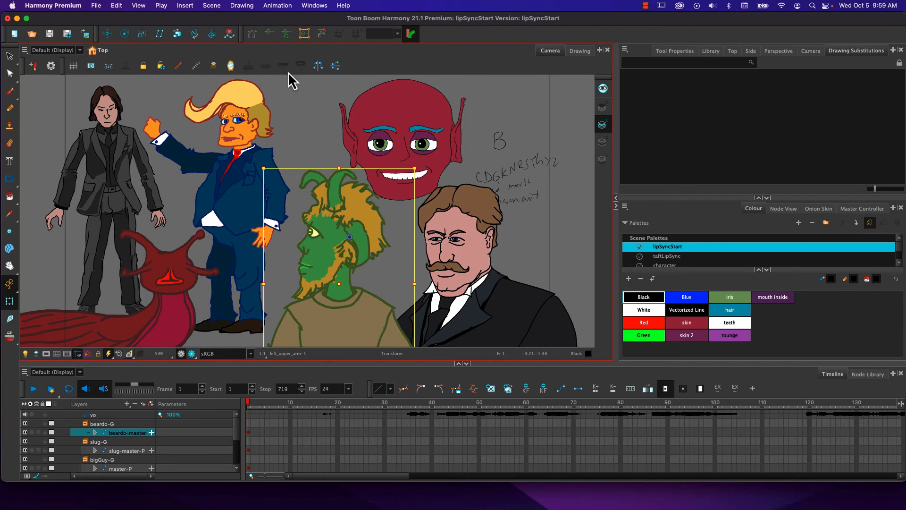
- Map the lip-sync of the vo sound layer to the mouth-profile-beardo layer, keeping the default mouth letters
right_click(465, 413)
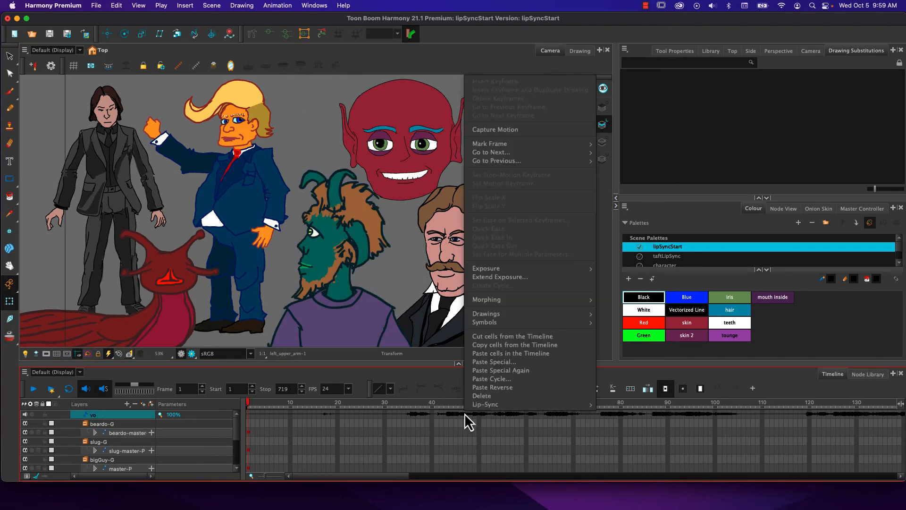
mouse_move(488, 405)
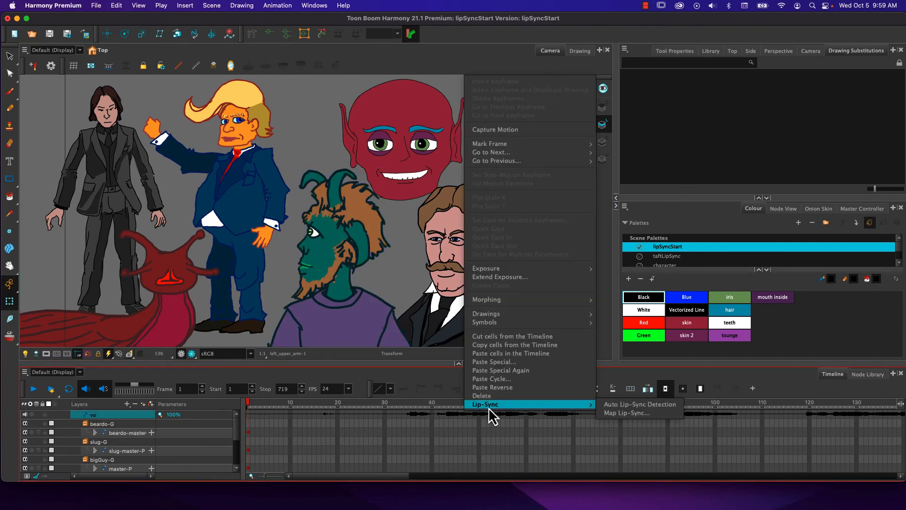
left_click(622, 414)
left_click(452, 148)
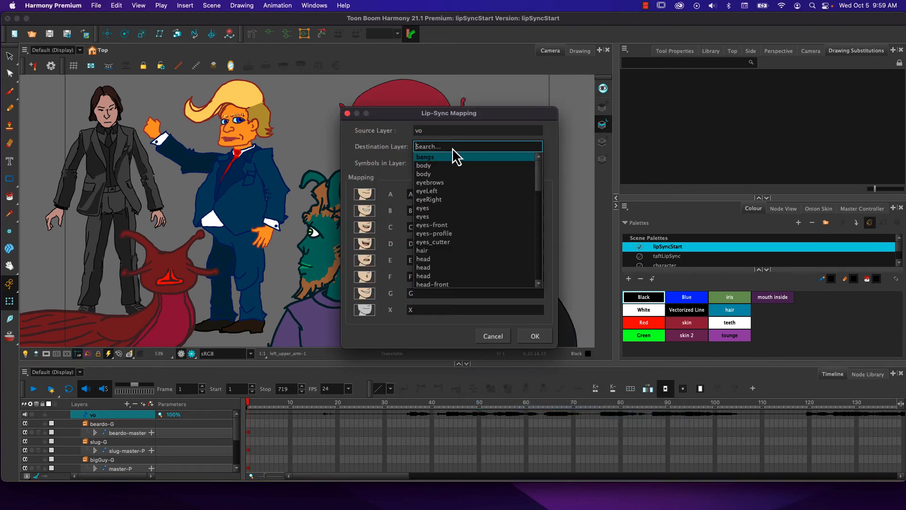
scroll(536, 189, "down", 4)
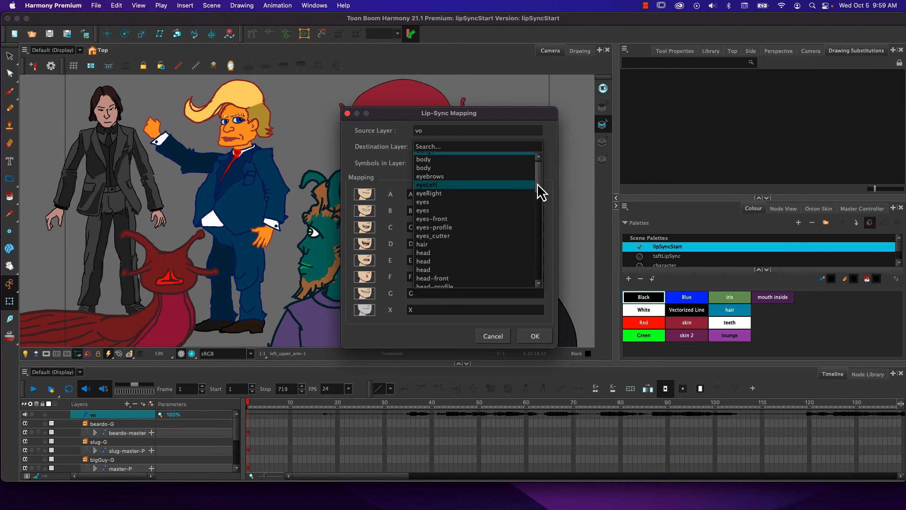
scroll(535, 202, "down", 5)
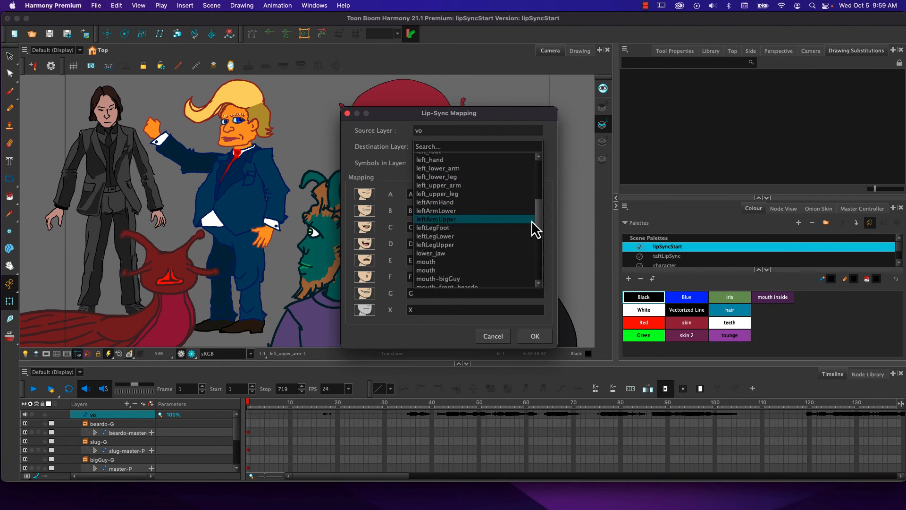
scroll(529, 229, "down", 1)
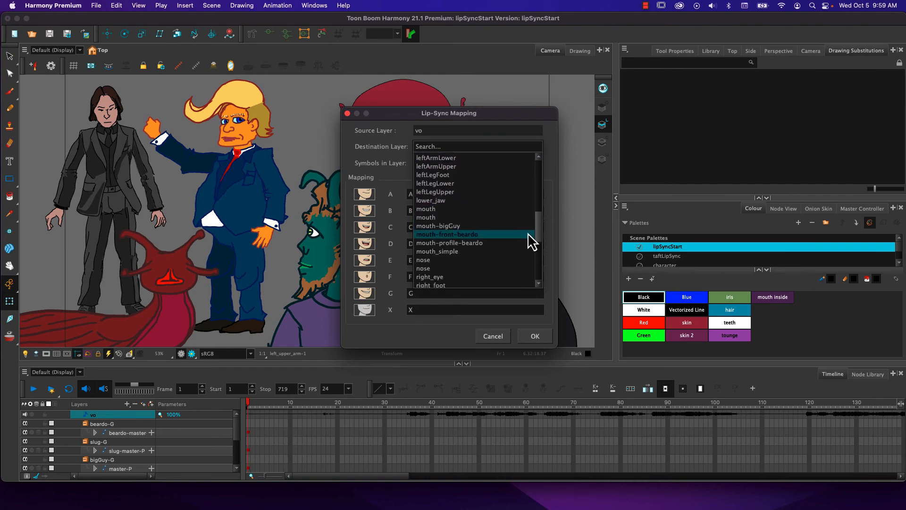
scroll(527, 236, "up", 1)
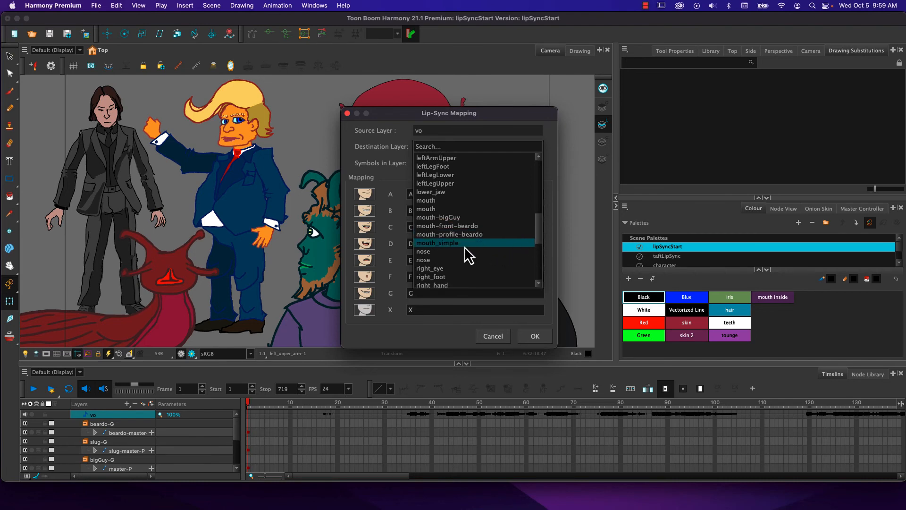
left_click(442, 235)
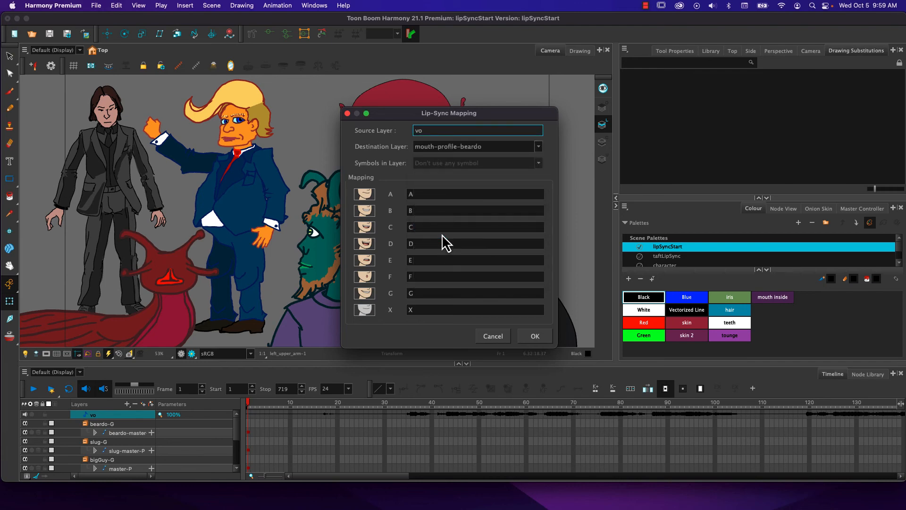
left_click(536, 335)
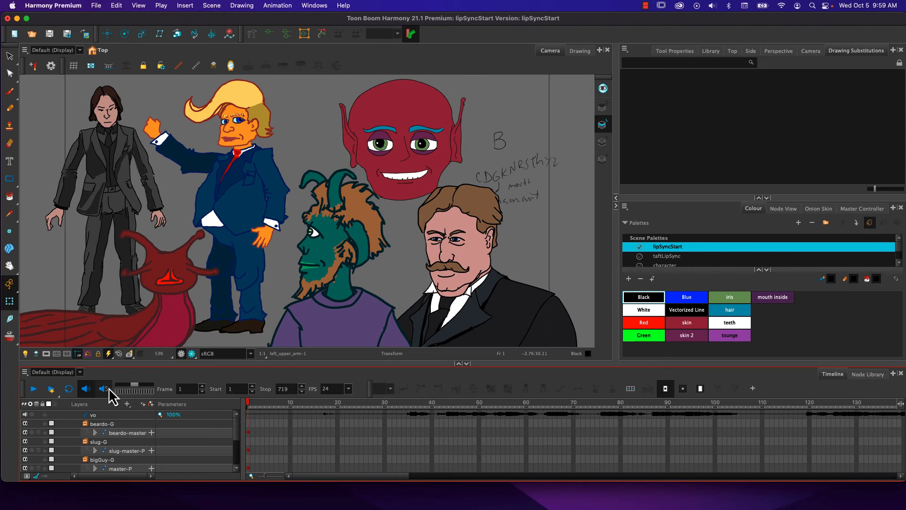
- Enlarge the timeline and extend the exposure of the beardo-master layer to frame 719 in overwrite mode
mouse_move(247, 402)
left_mouse_down()
mouse_move(557, 404)
mouse_move(248, 400)
left_mouse_up()
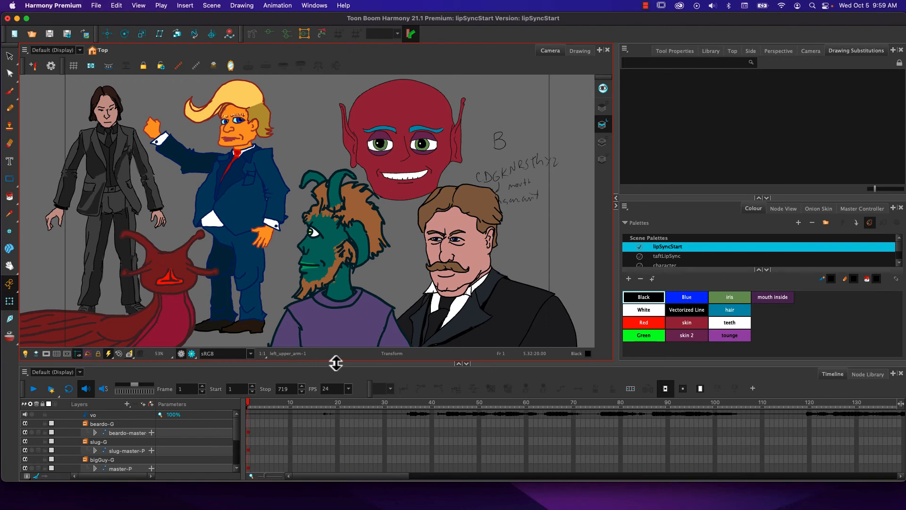
key("ctrl+super+f")
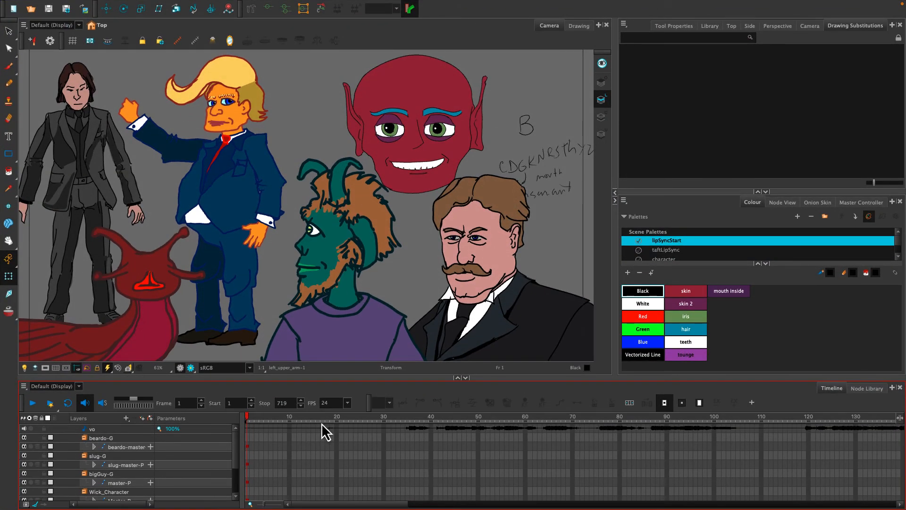
key("grave")
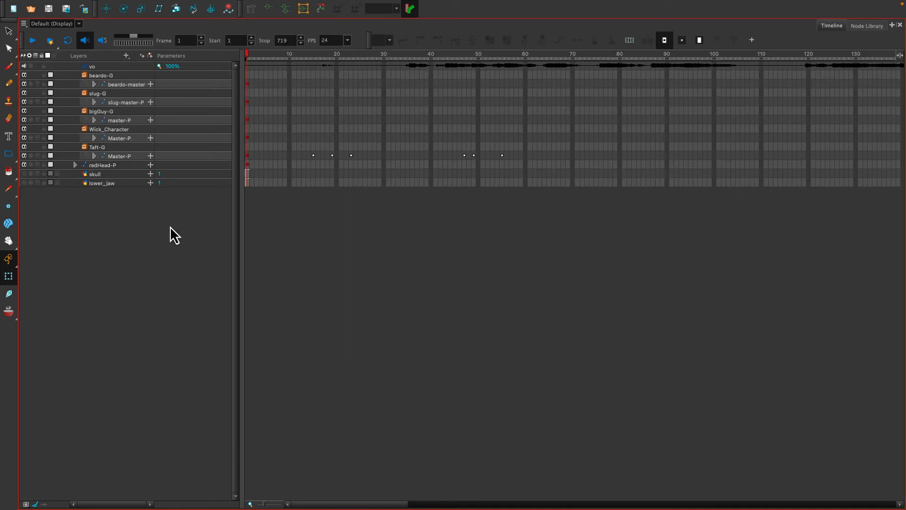
left_click_drag(365, 508, 855, 504)
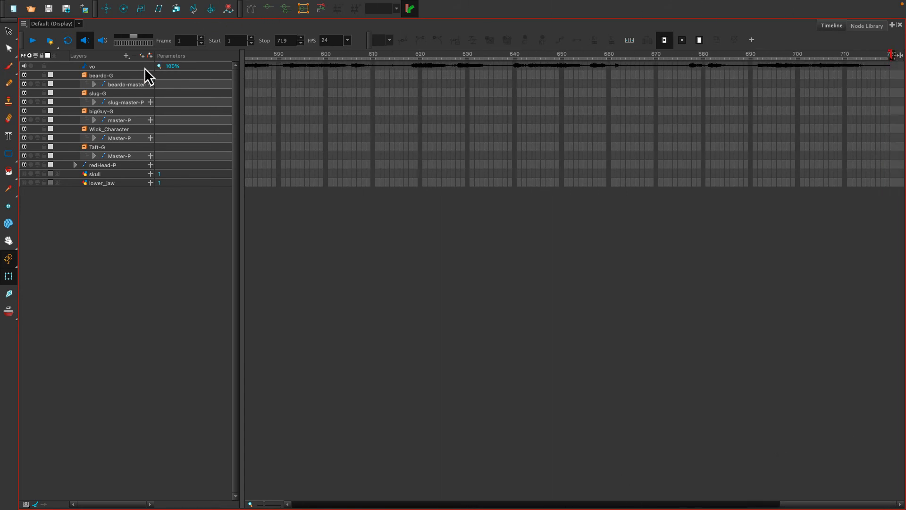
left_click(889, 84)
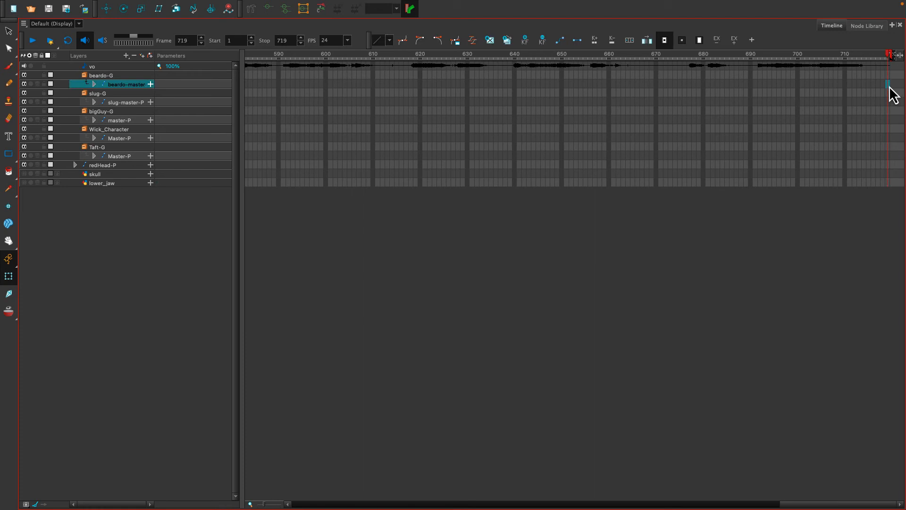
key("F5")
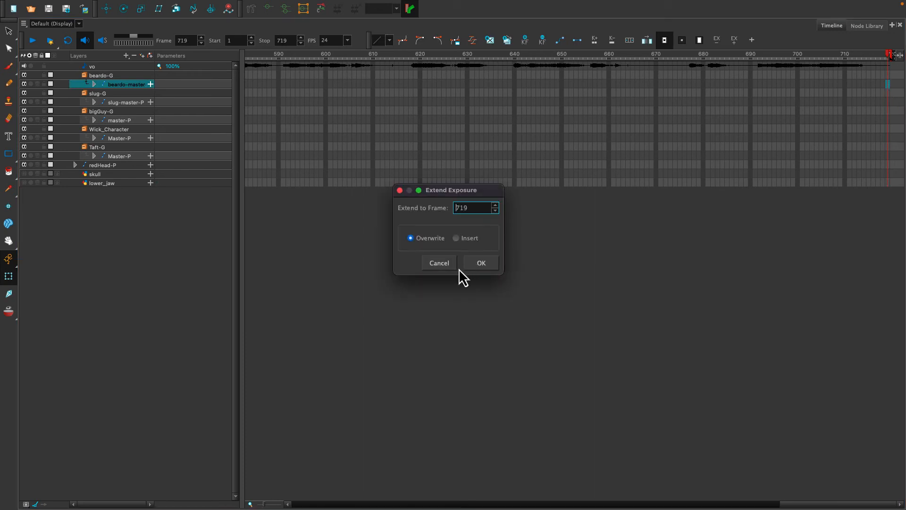
left_click(478, 263)
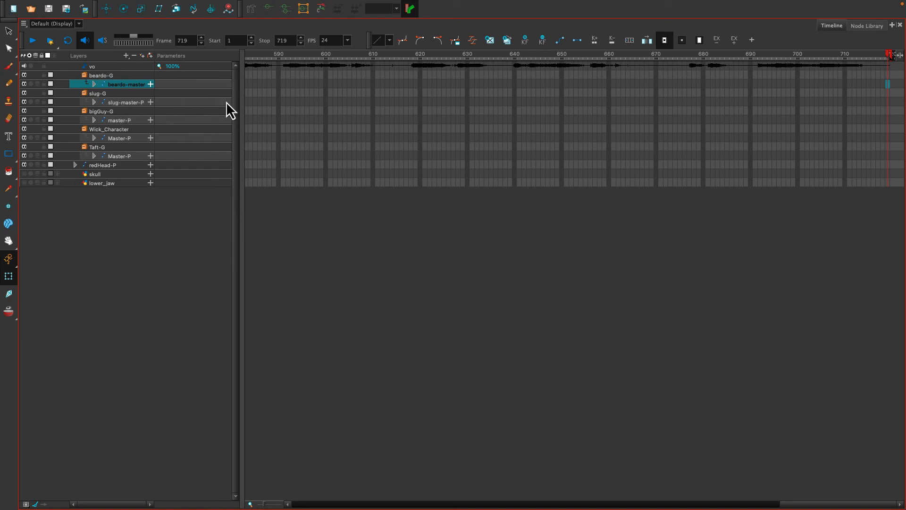
- Extend the exposure of the slug, bigGuy, Wick and Taft master layers at frame 719, and restore the normal workspace view
left_click(889, 105)
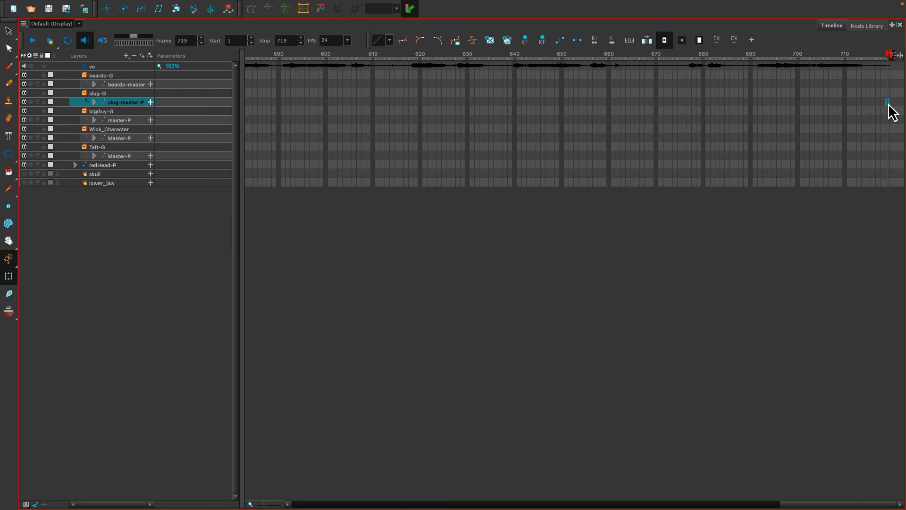
left_click(889, 121)
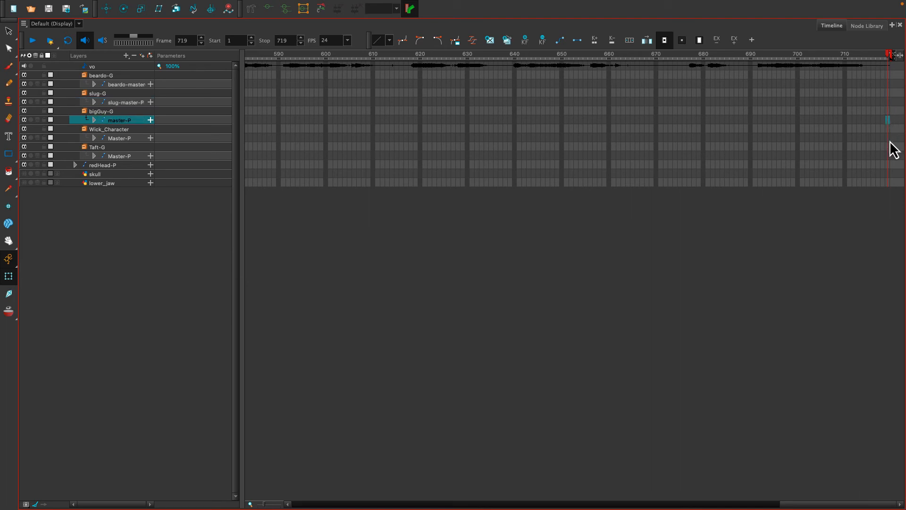
left_click(889, 138)
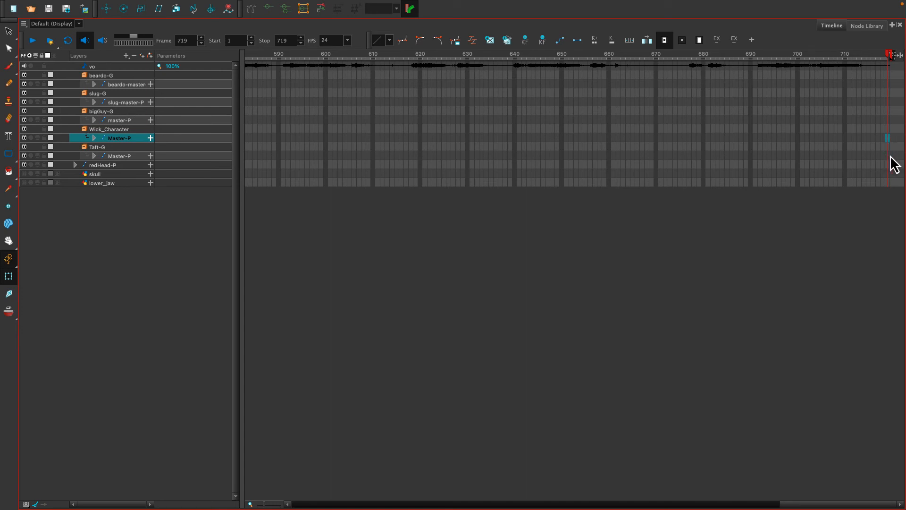
left_click(888, 156)
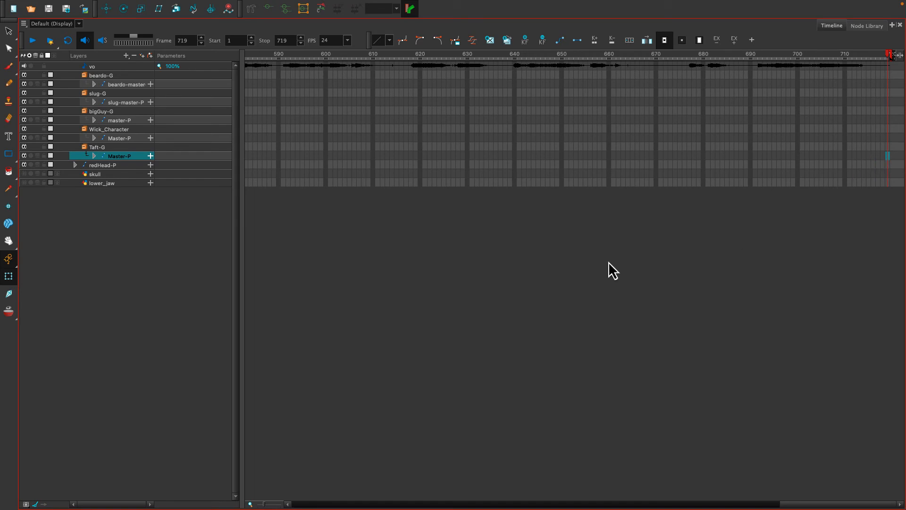
key("super+f")
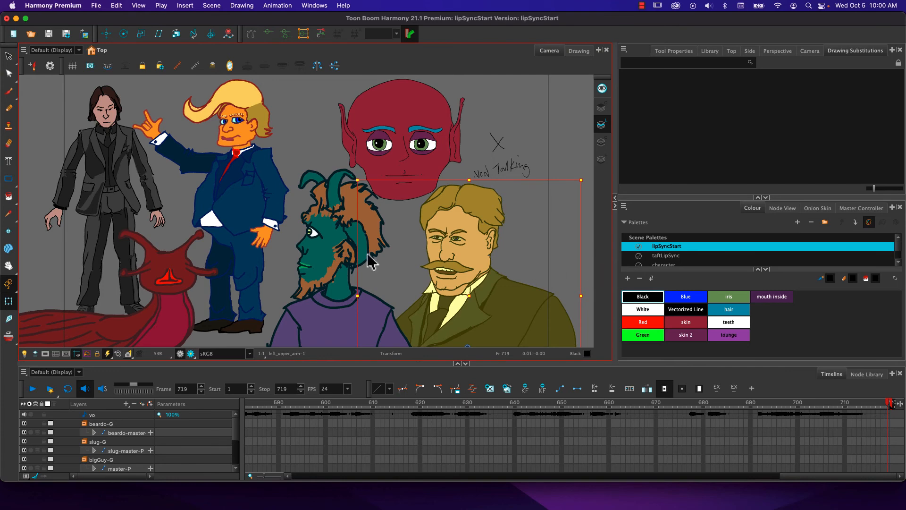
- Scrub back through the timeline from frame 719 to frame 1 to check the characters' mouths
left_click_drag(253, 405, 155, 387)
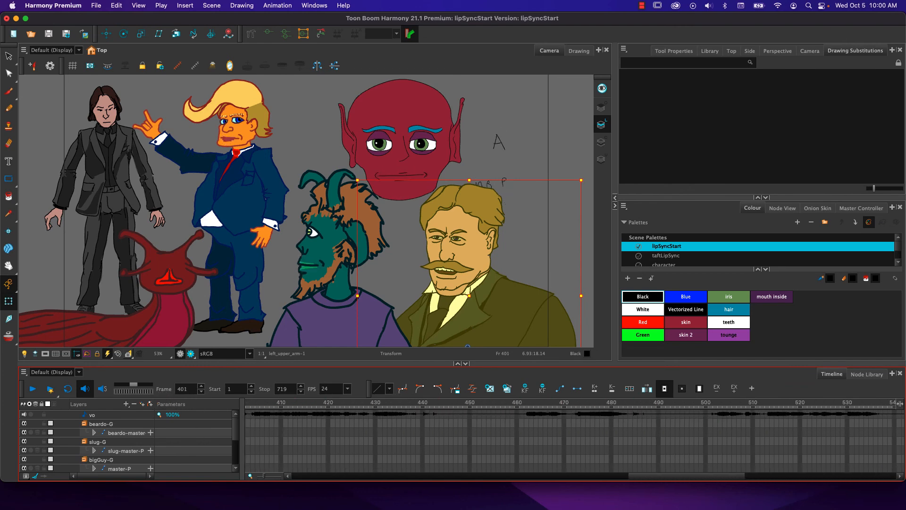
left_click_drag(675, 476, 165, 463)
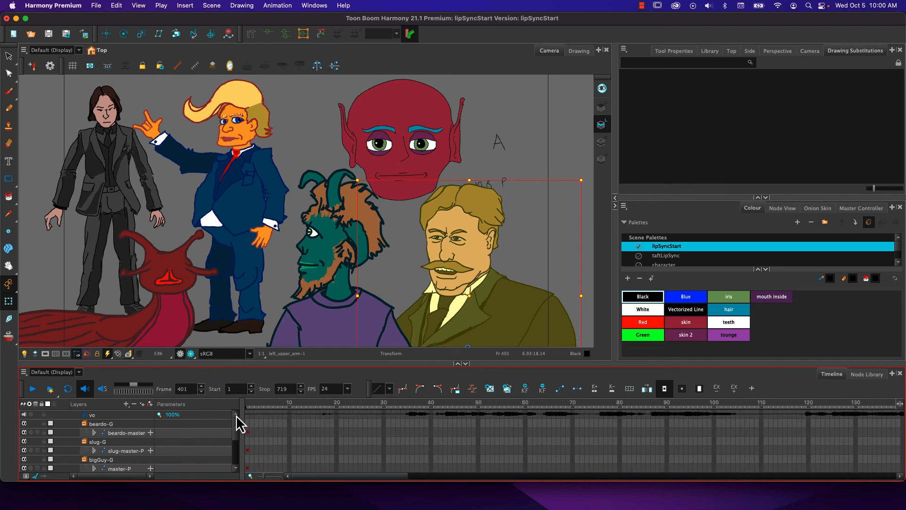
left_click(417, 402)
left_click_drag(439, 403, 223, 362)
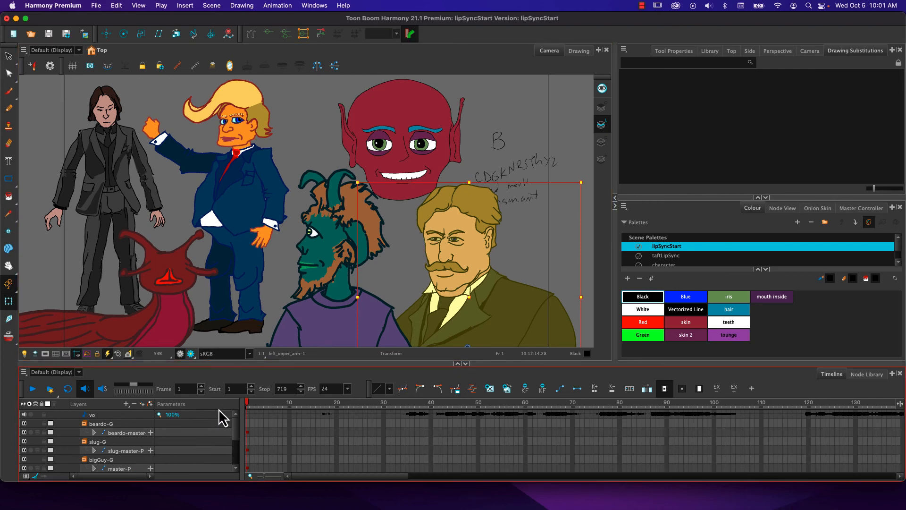
- Map the lip-sync of the vo sound layer to the mouth-bigGuy layer, keeping the default mouth letters
right_click(425, 416)
mouse_move(451, 408)
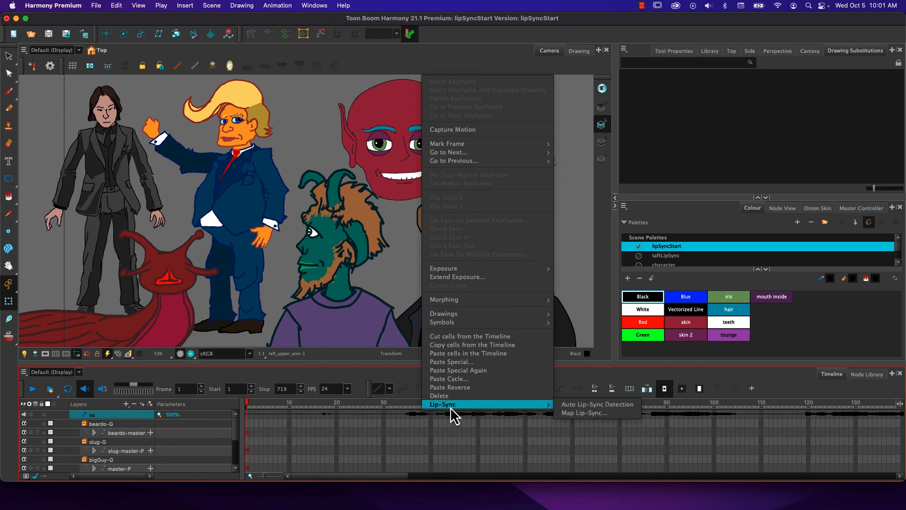
left_click(563, 413)
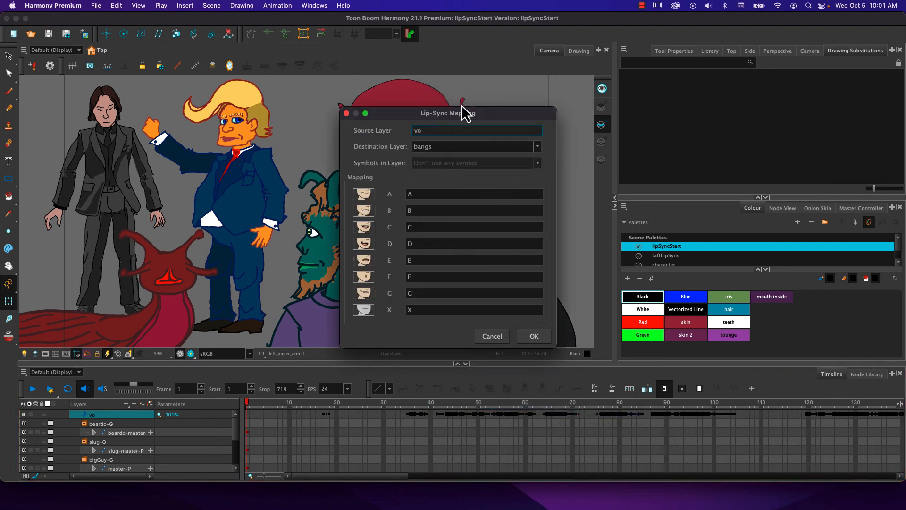
left_click(444, 146)
scroll(471, 245, "down", 4)
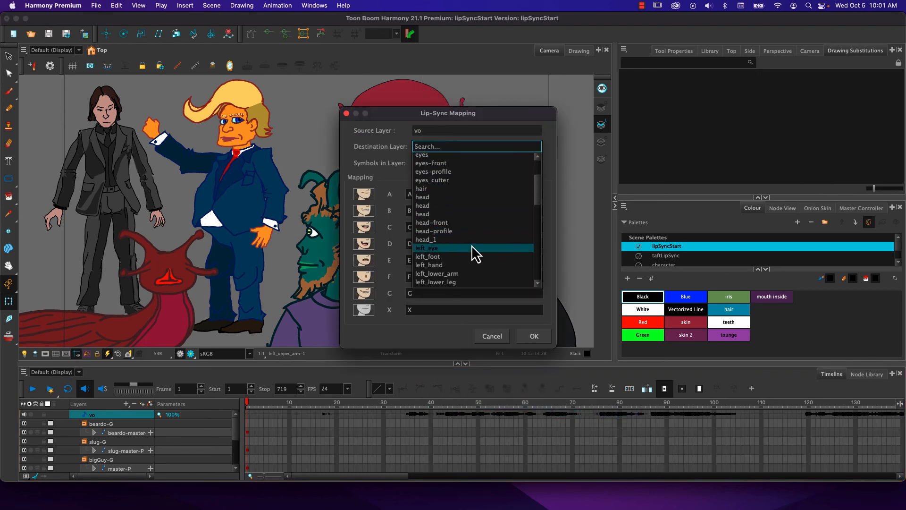
scroll(470, 241, "down", 6)
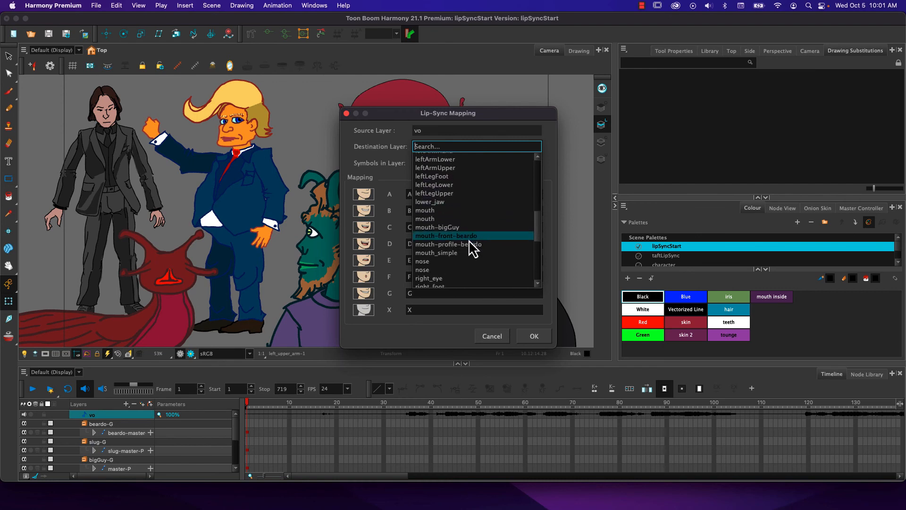
left_click(440, 228)
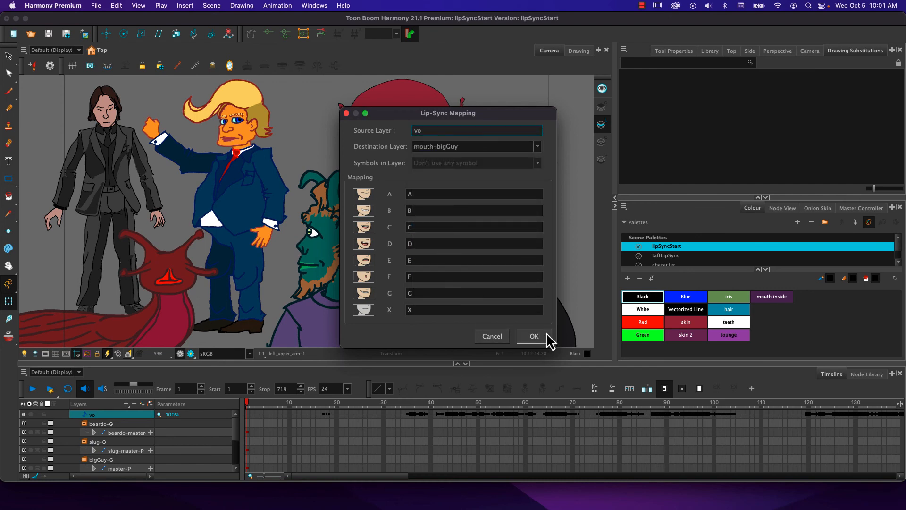
left_click(534, 336)
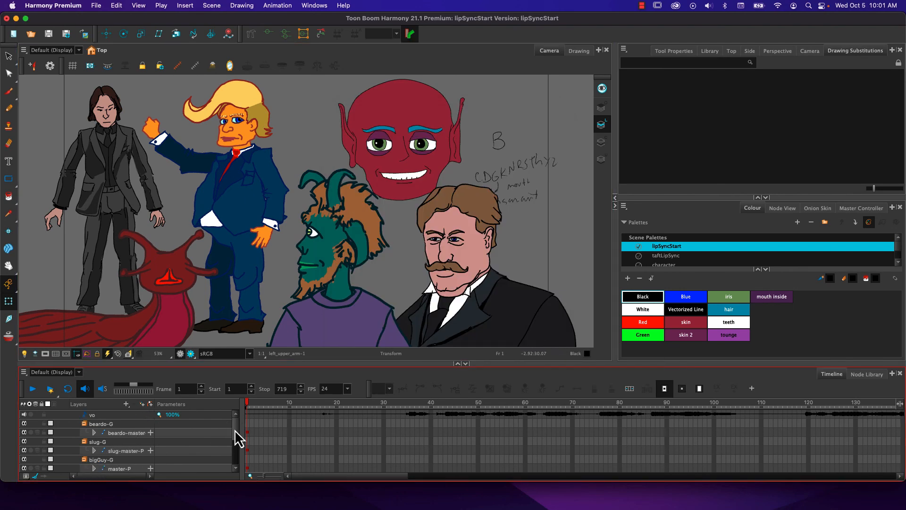
- Expand the bigGuy character's master peg and select its mouth layer to inspect the layer name and mapped mouth drawings
left_click_drag(234, 434, 236, 453)
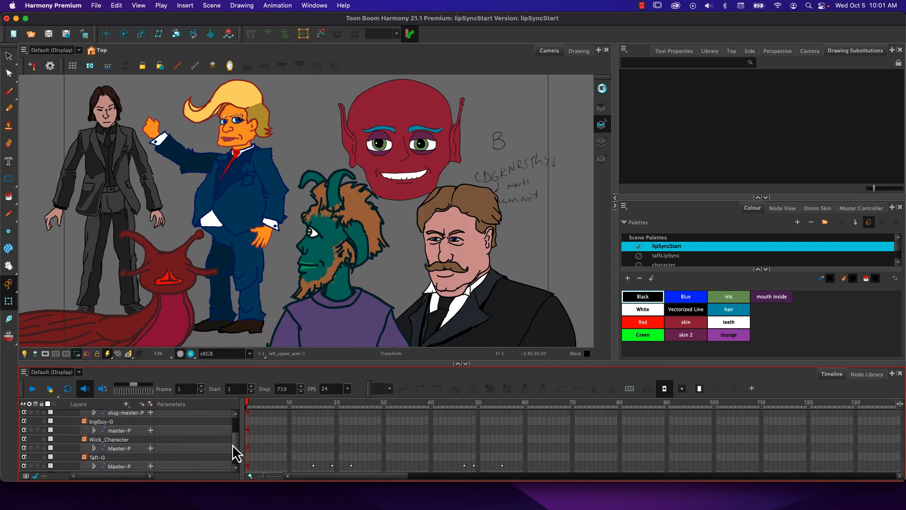
left_click(95, 430)
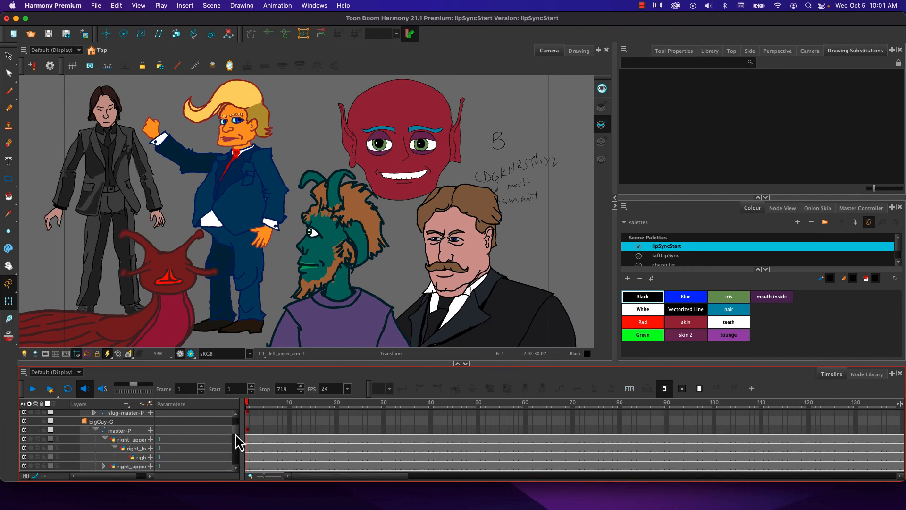
left_click_drag(234, 431, 234, 449)
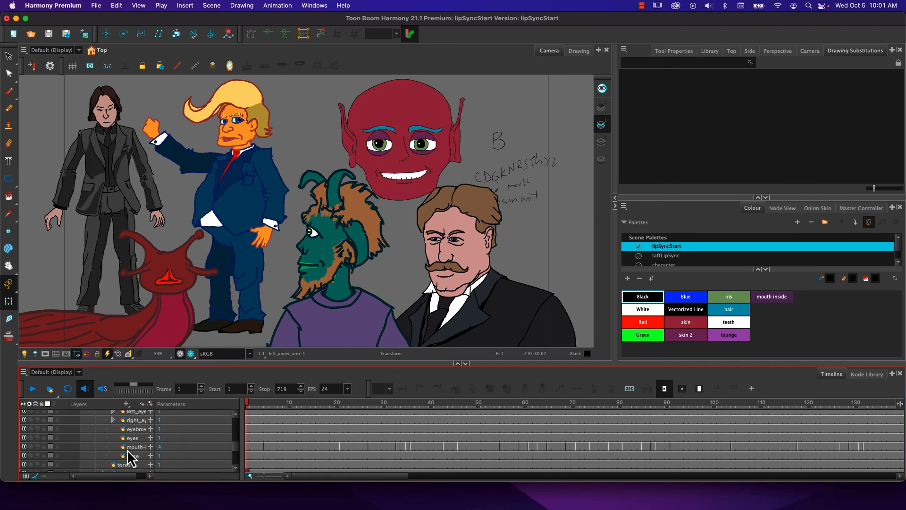
left_click(140, 447)
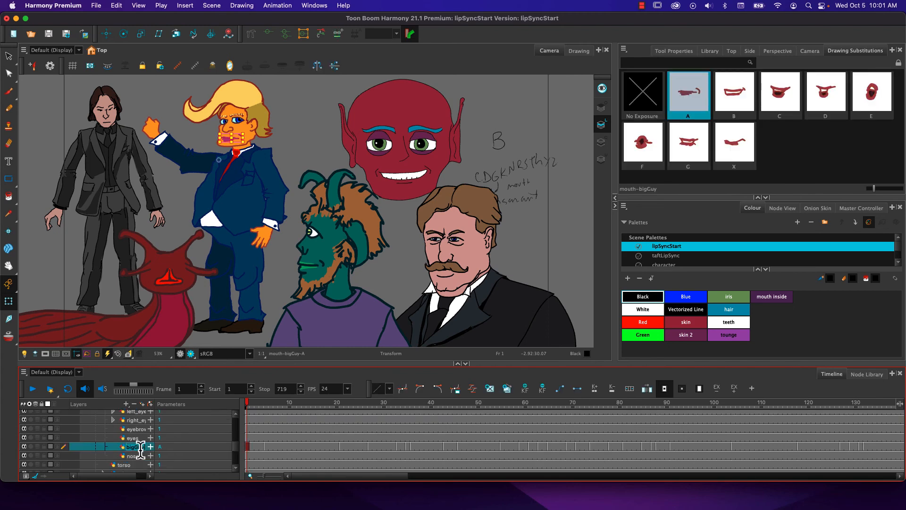
double_click(134, 447)
scroll(127, 435, "up", 5)
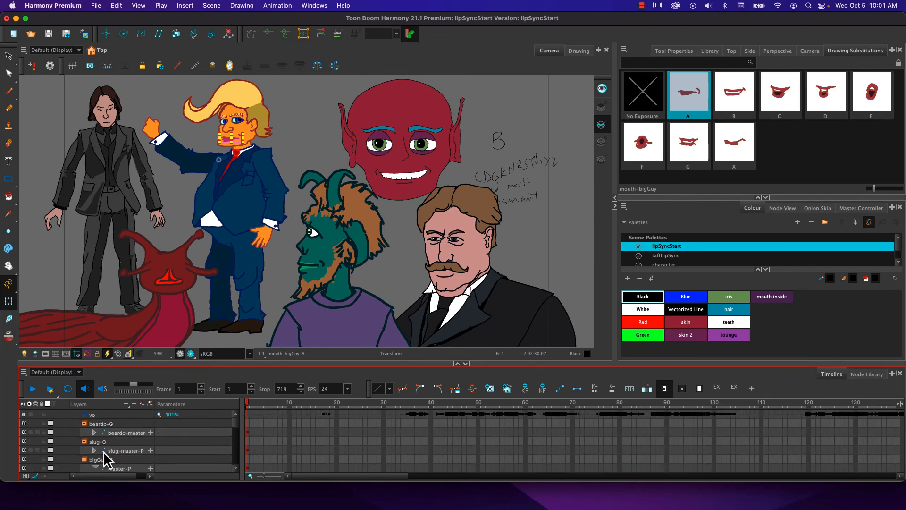
- Collapse the bigGuy character's master peg and expand the slug's master peg and profile head peg
left_click(95, 468)
left_click(94, 451)
scroll(237, 429, "down", 1)
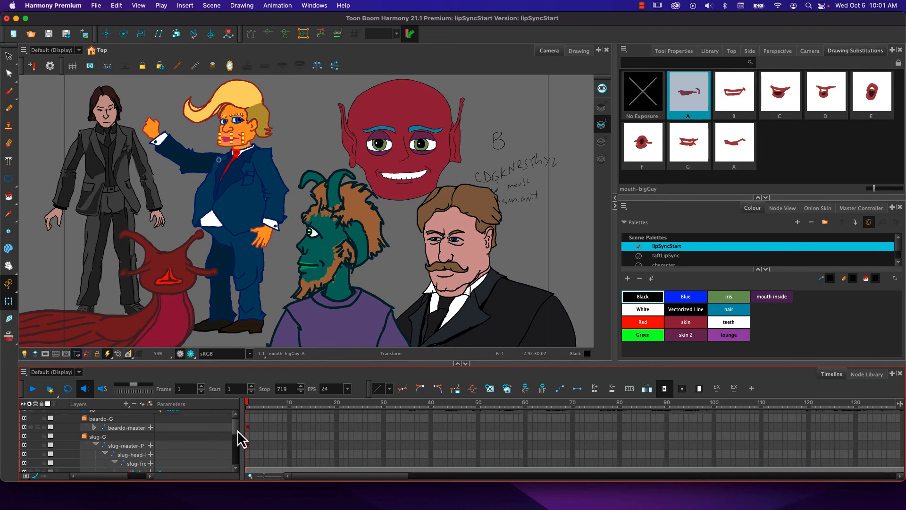
left_click_drag(237, 429, 237, 440)
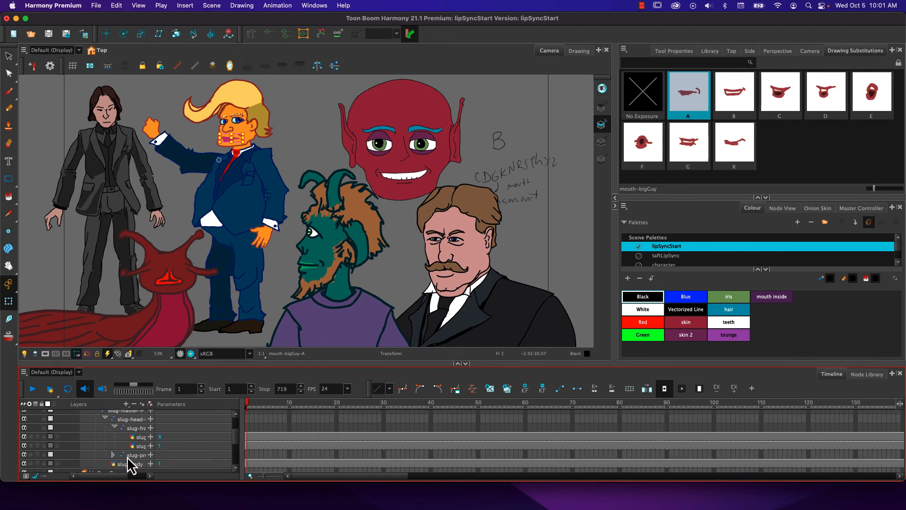
left_click(112, 455)
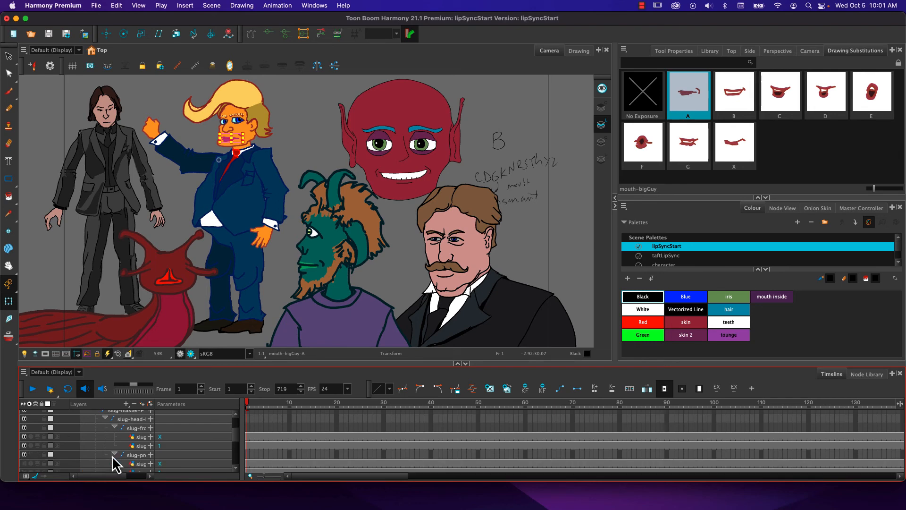
scroll(237, 435, "down", 3)
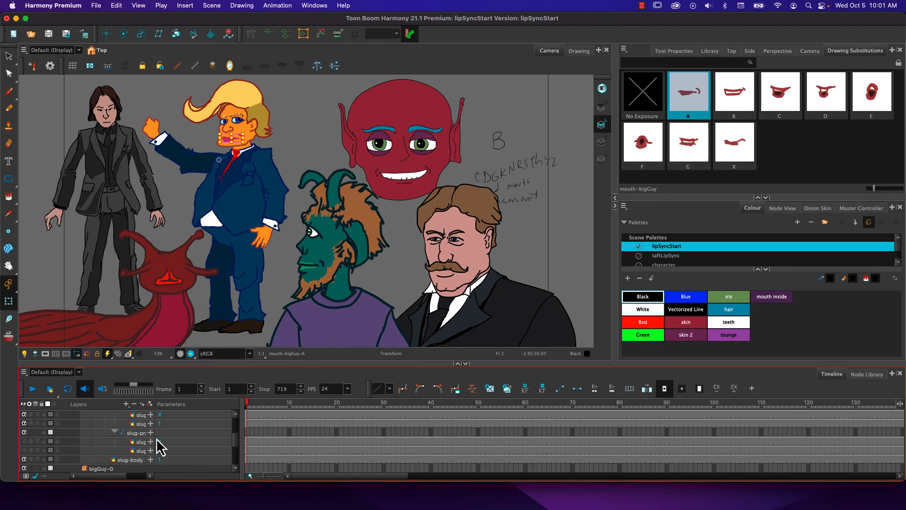
- Examine the drawing substitutions of the slug's profile and front mouth and head layers at frame 1
left_click(248, 443)
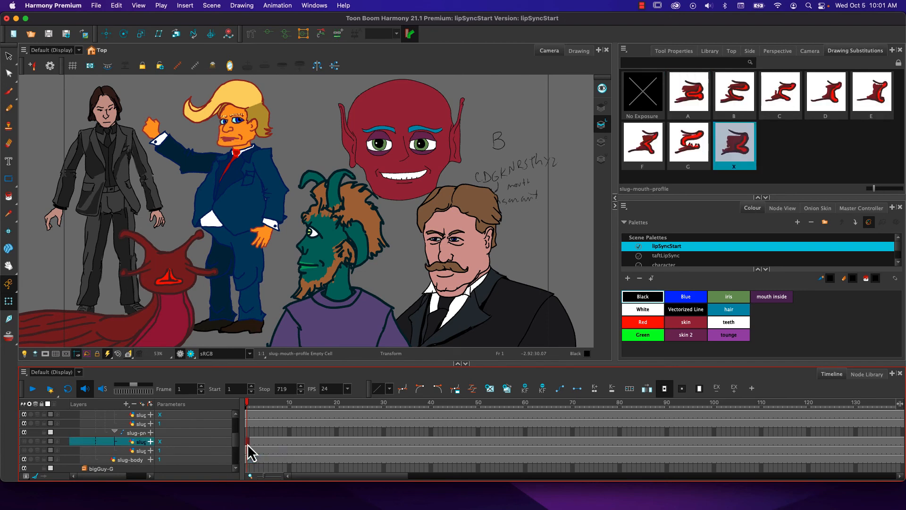
left_click(248, 450)
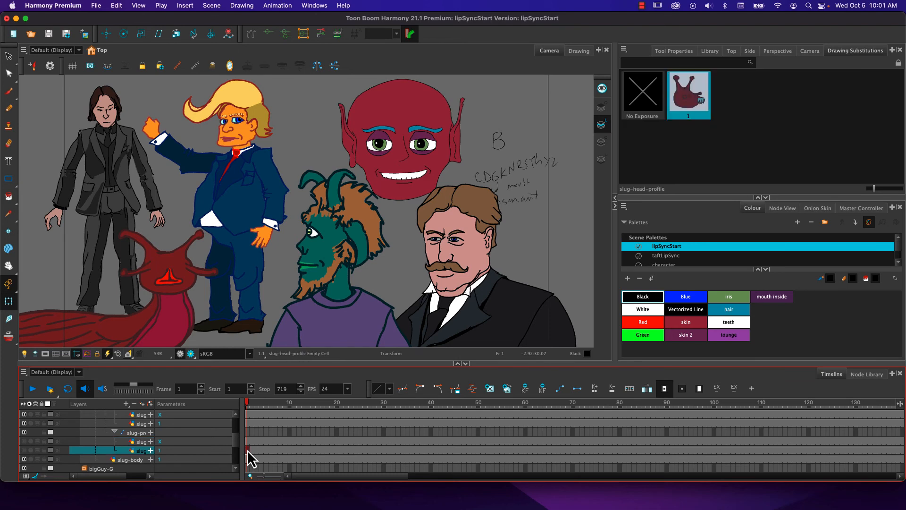
left_click(249, 444)
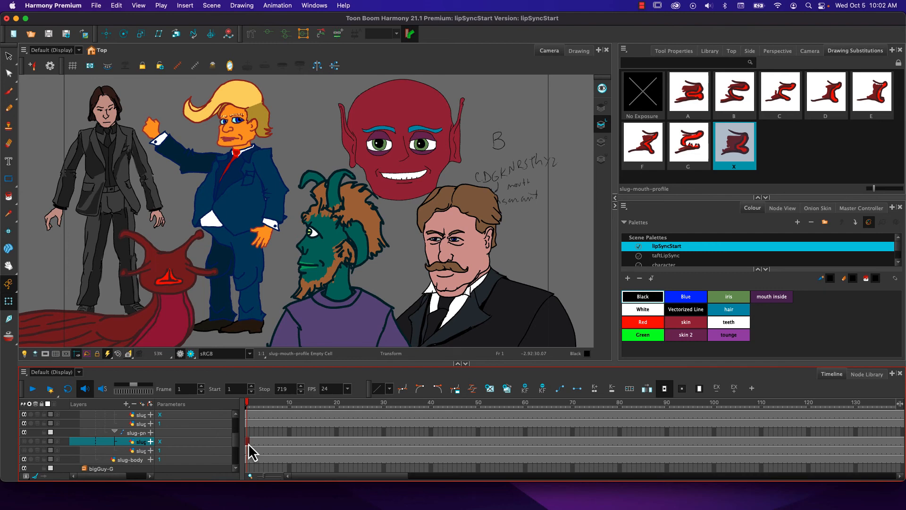
left_click(248, 424)
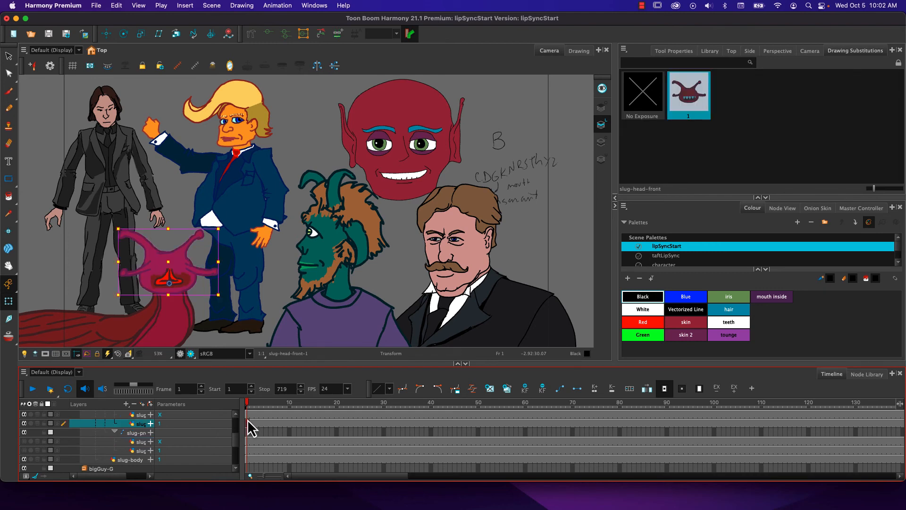
left_click(248, 416)
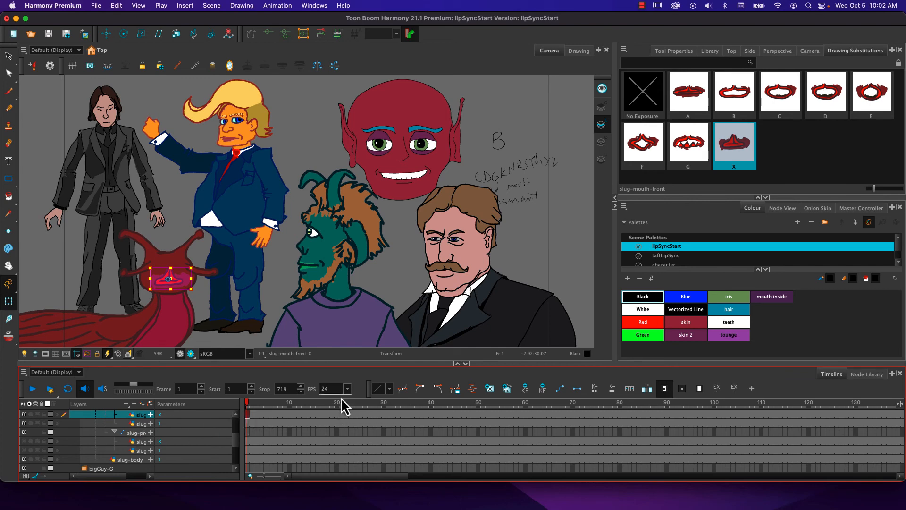
- Set the slug-mouth-front and slug-head-front layers to No Exposure
left_click(635, 96)
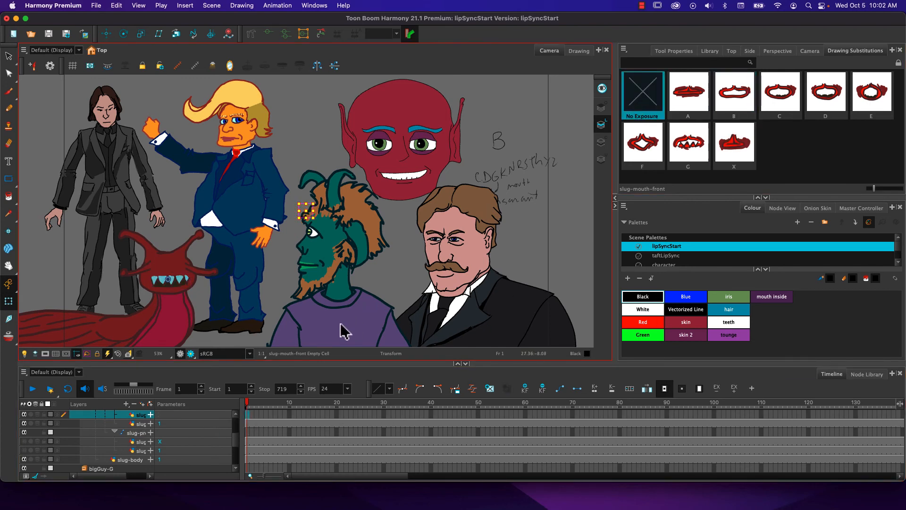
left_click(258, 409)
left_click(248, 424)
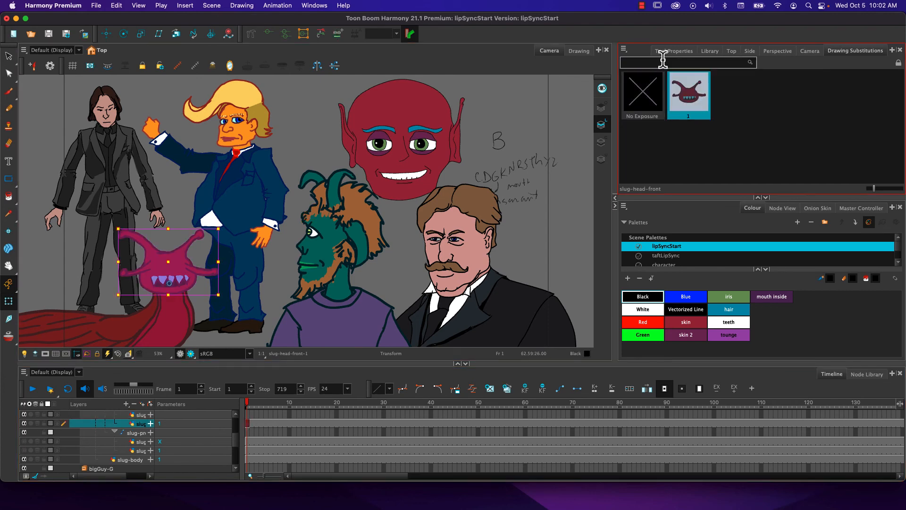
left_click(644, 98)
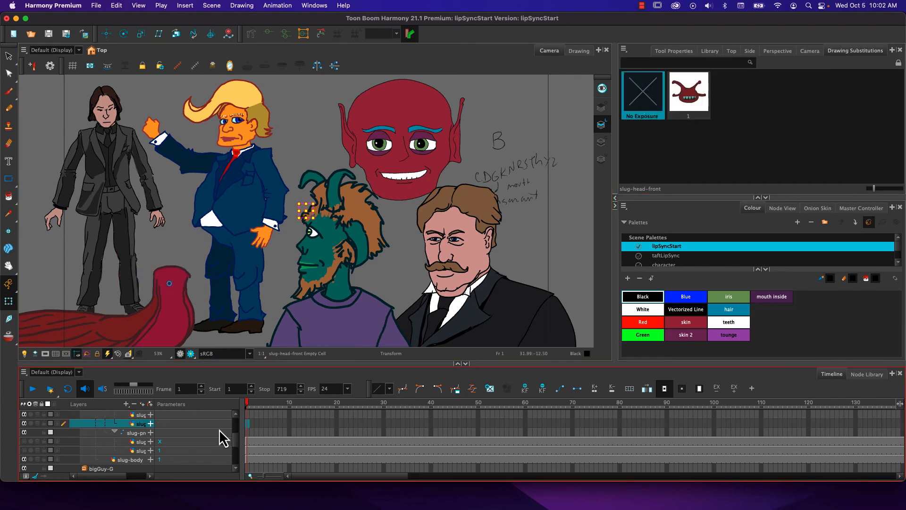
- Enable the slug-mouth-profile and slug-head-profile layers and disable the slug's two front head and mouth layers
left_click(247, 442)
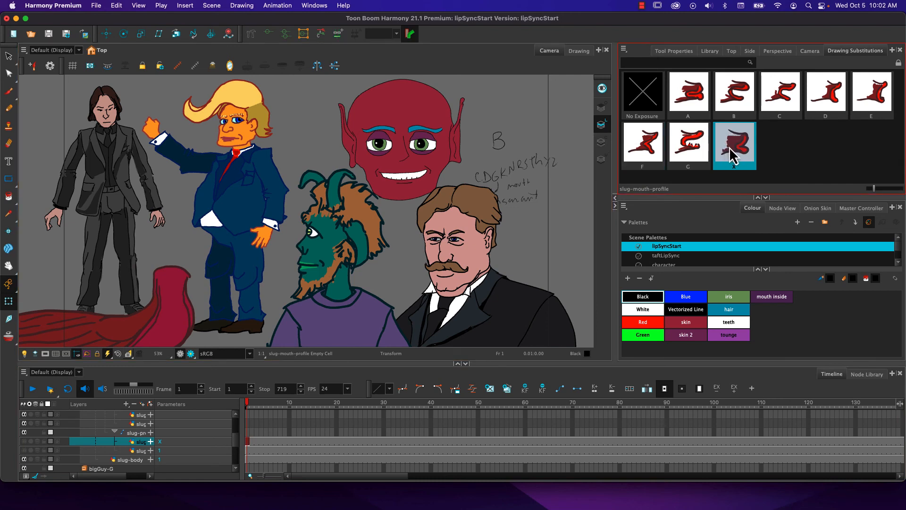
left_click(252, 451)
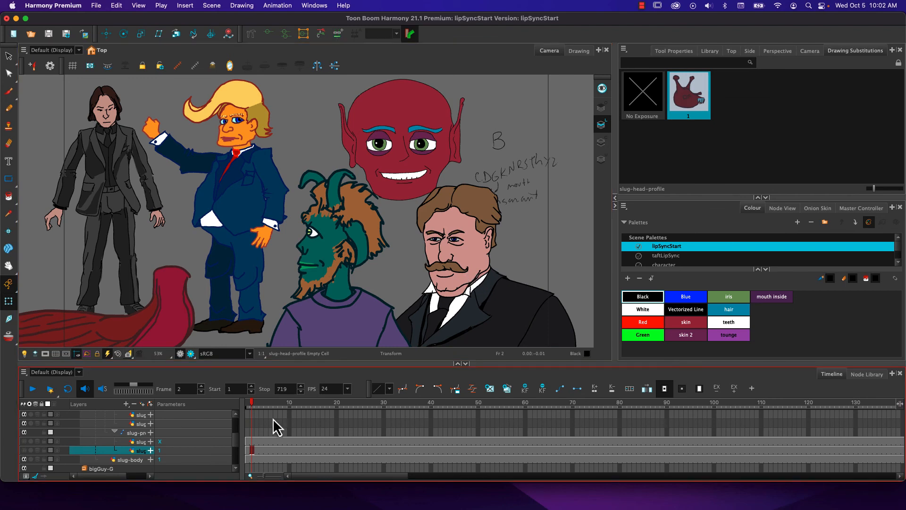
left_click(247, 451)
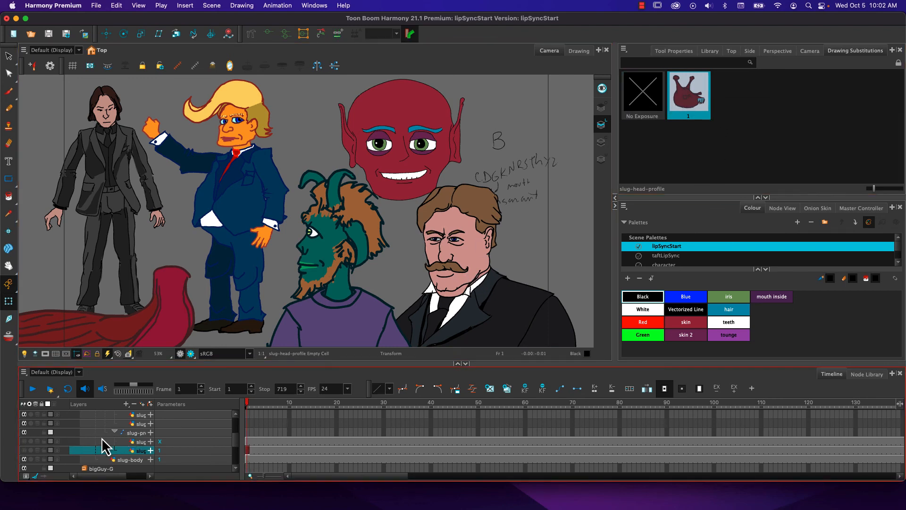
left_click(136, 435)
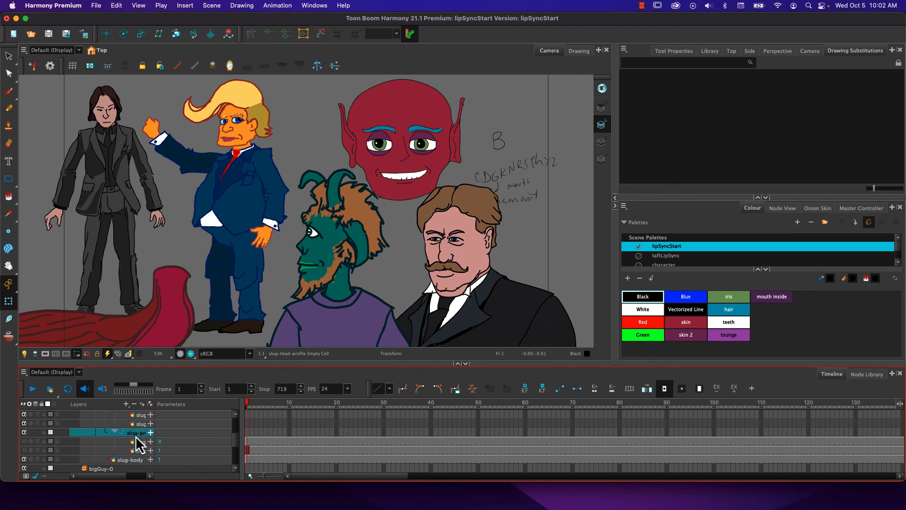
left_click(136, 441)
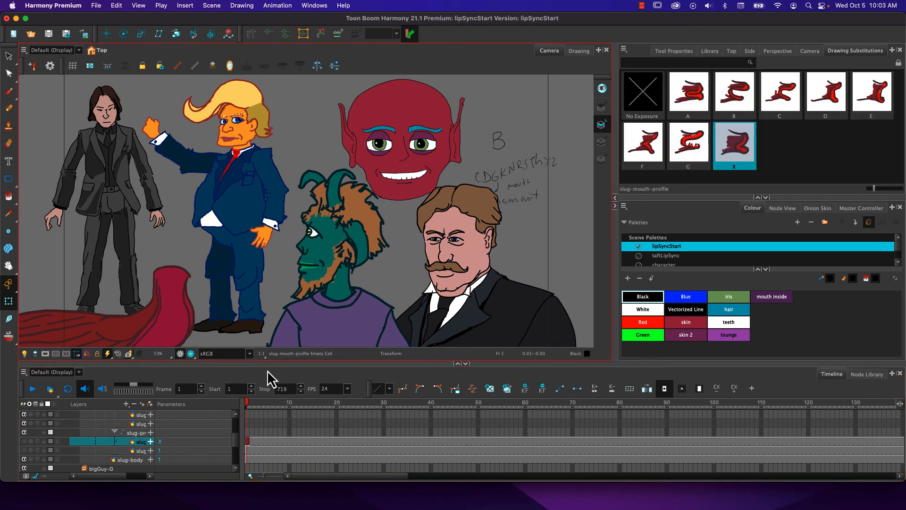
left_click(25, 442)
left_click(24, 450)
scroll(25, 452, "up", 3)
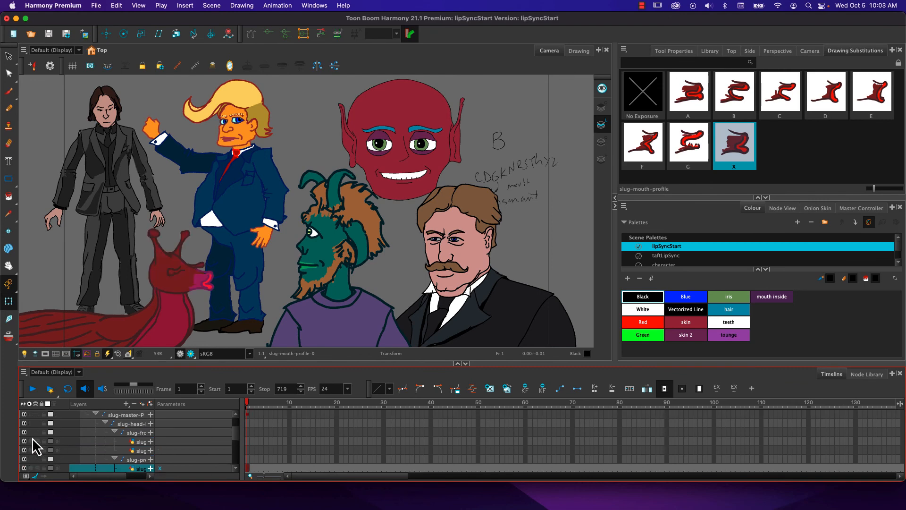
scroll(27, 451, "up", 1)
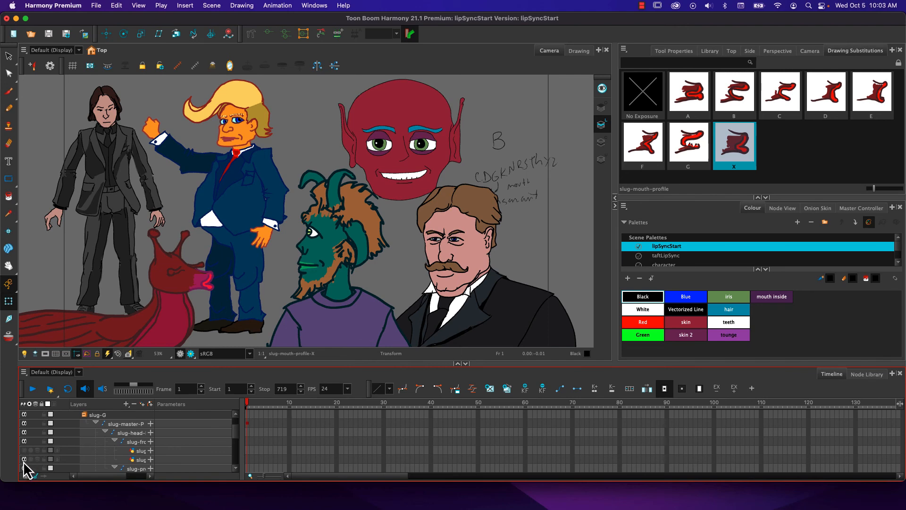
- Check the layer name of the slug's profile mouth, and collapse the slug's master peg
left_click_drag(236, 435, 236, 446)
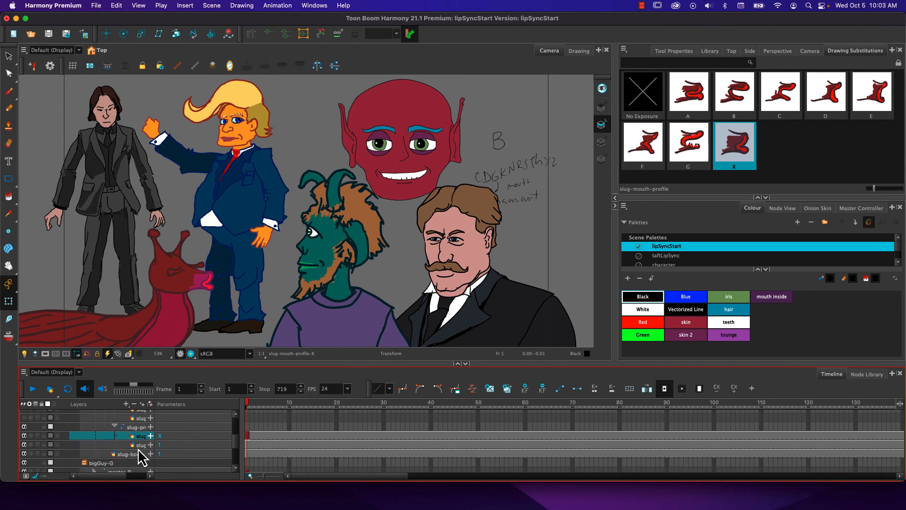
left_click(142, 446)
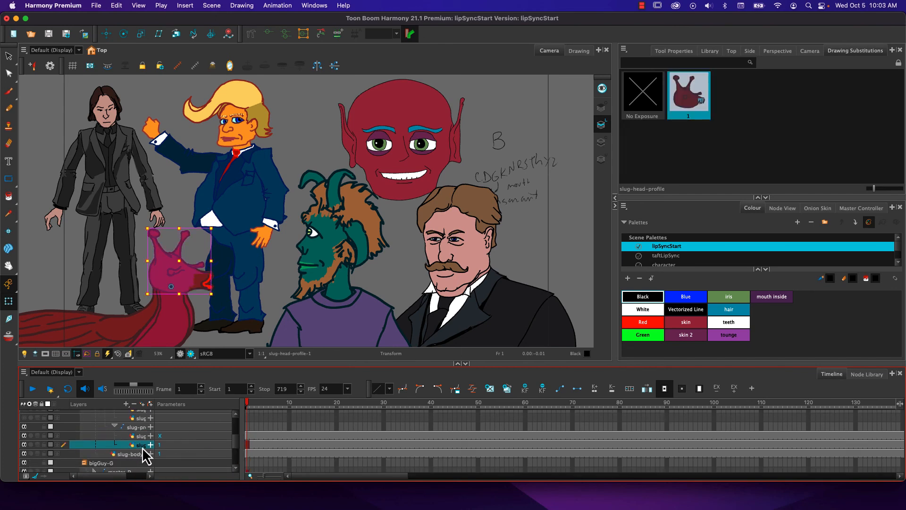
double_click(142, 447)
left_click(142, 437)
left_click_drag(140, 437, 159, 436)
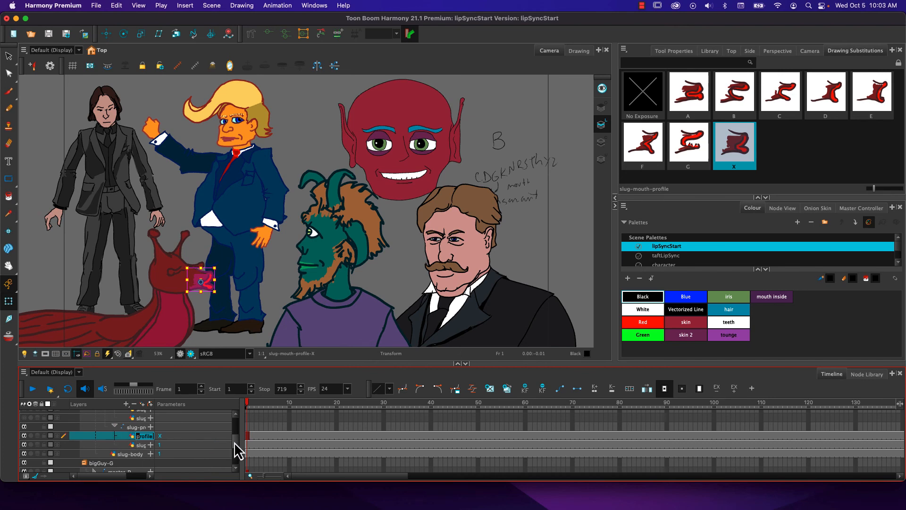
left_click_drag(234, 442, 236, 427)
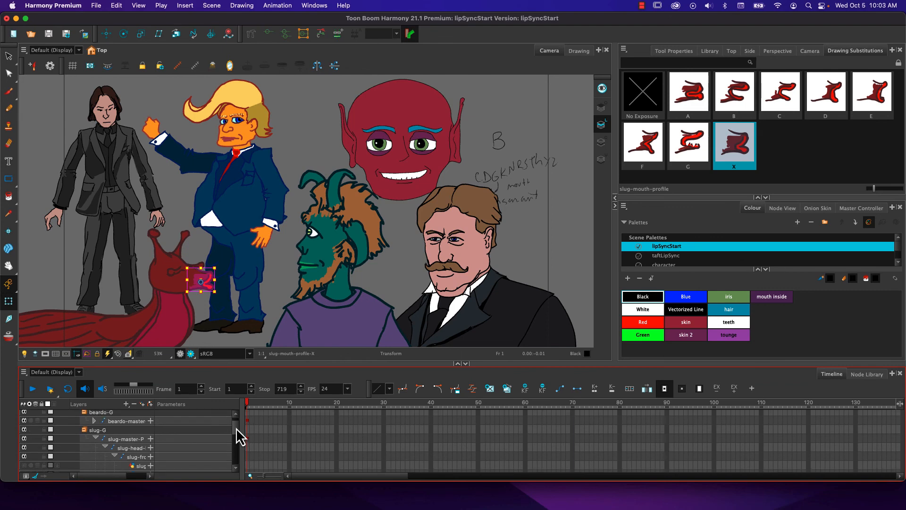
left_click(96, 438)
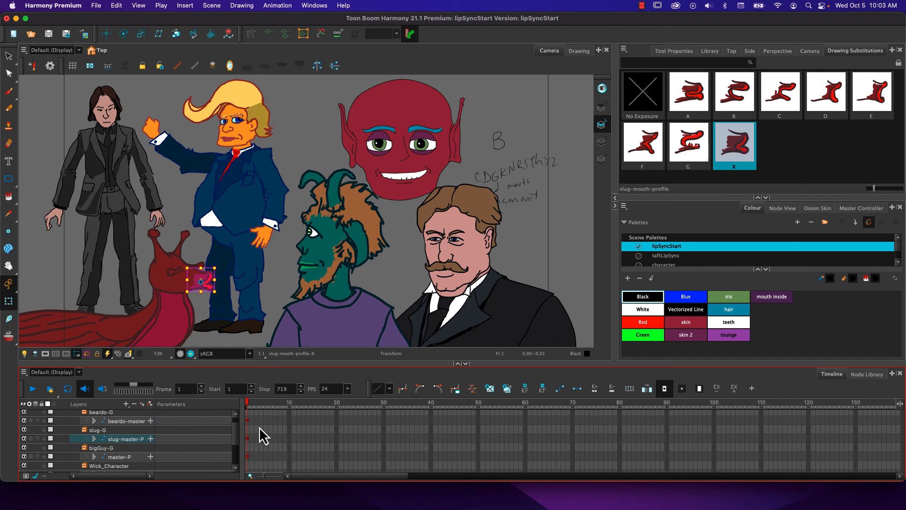
- Map the lip-sync of the vo sound layer to the slug-mouth-profile layer, keeping the default mouth letters
scroll(259, 426, "up", 1)
right_click(345, 414)
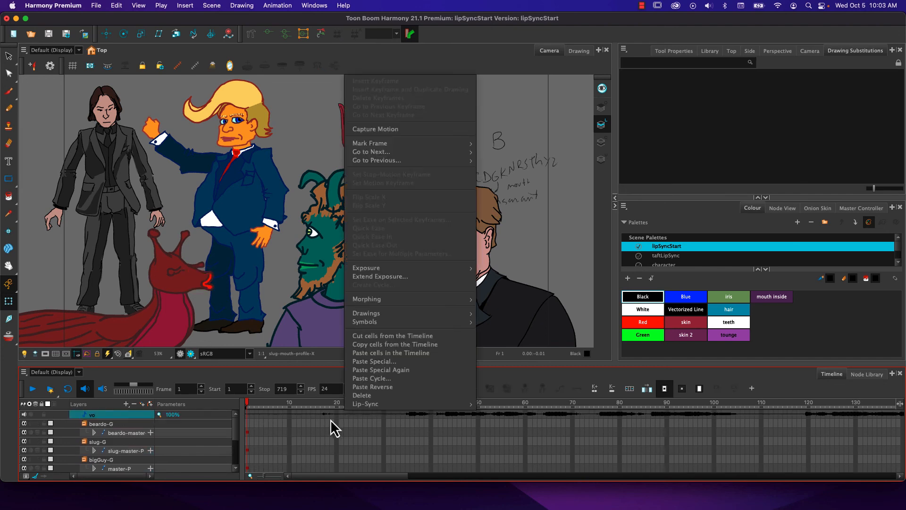
mouse_move(364, 406)
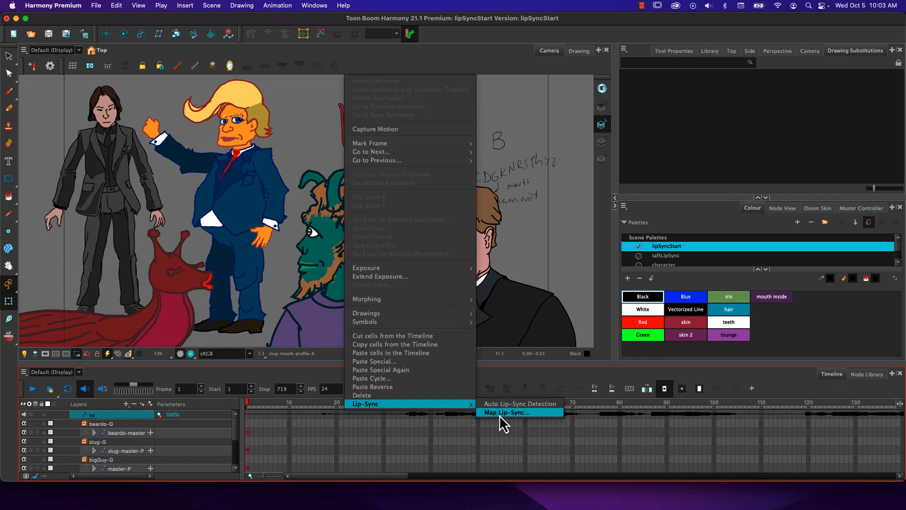
left_click(500, 415)
left_click(438, 146)
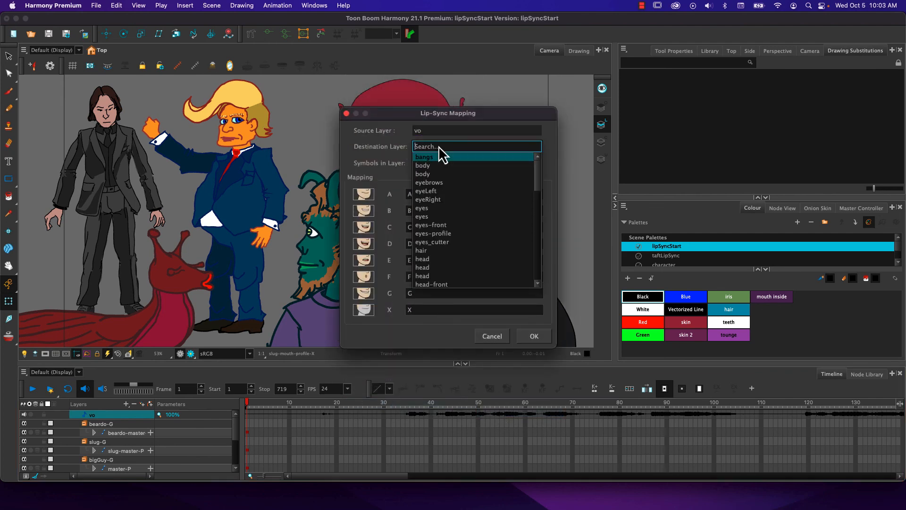
scroll(457, 282, "down", 10)
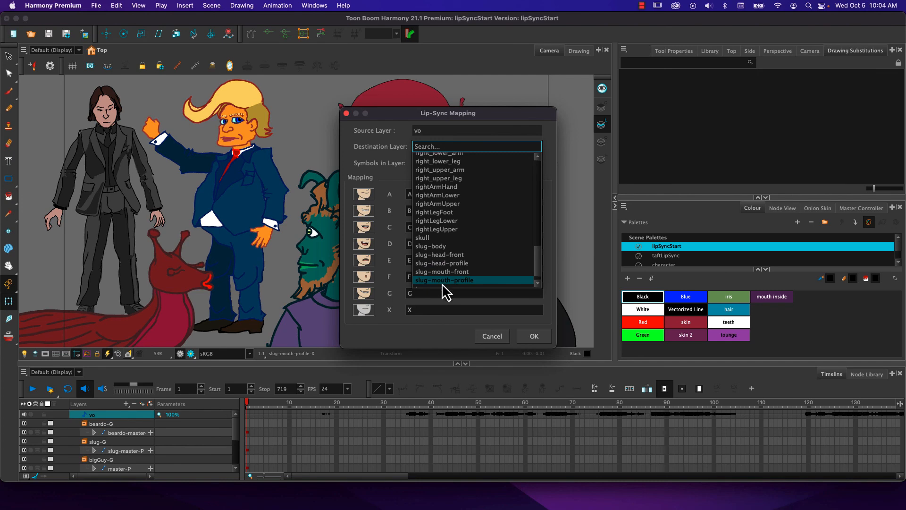
left_click(445, 282)
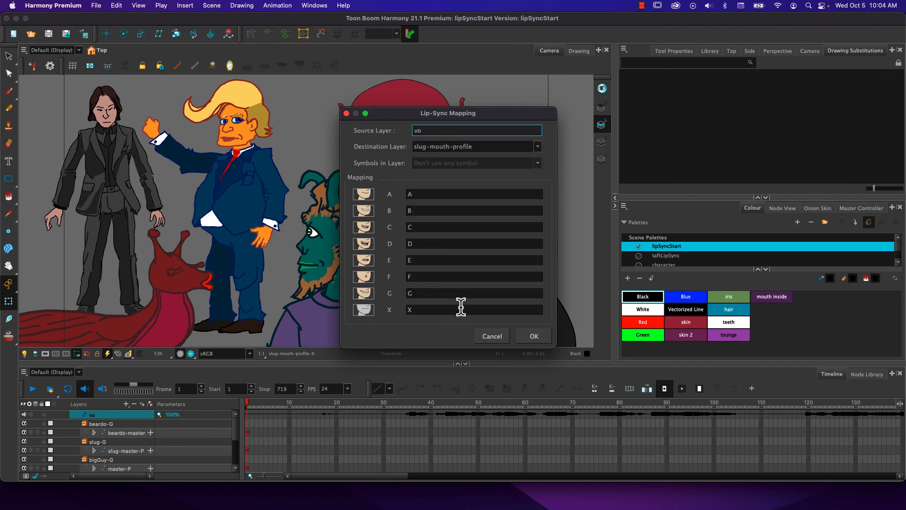
left_click(529, 339)
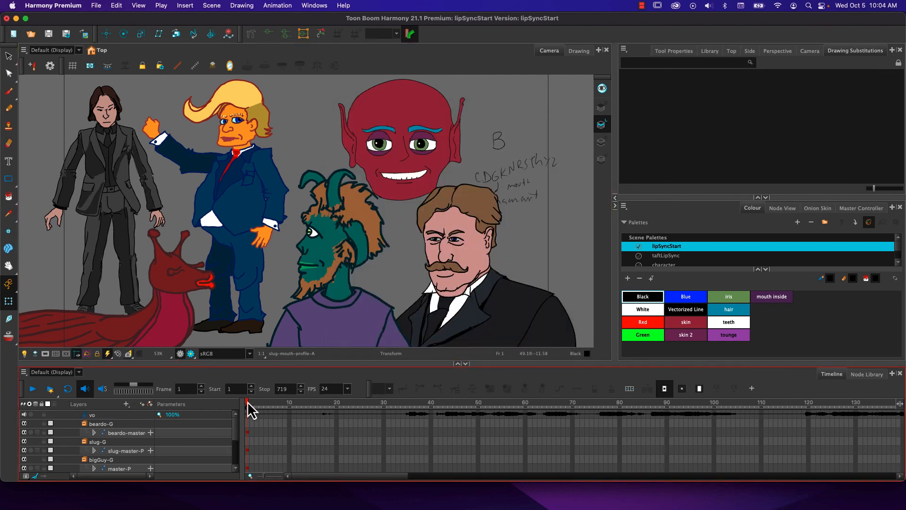
- Scrub the timeline at its start, and collapse the beardo-G and slug-G groups in the layer list
left_click_drag(248, 404, 172, 398)
left_click(83, 424)
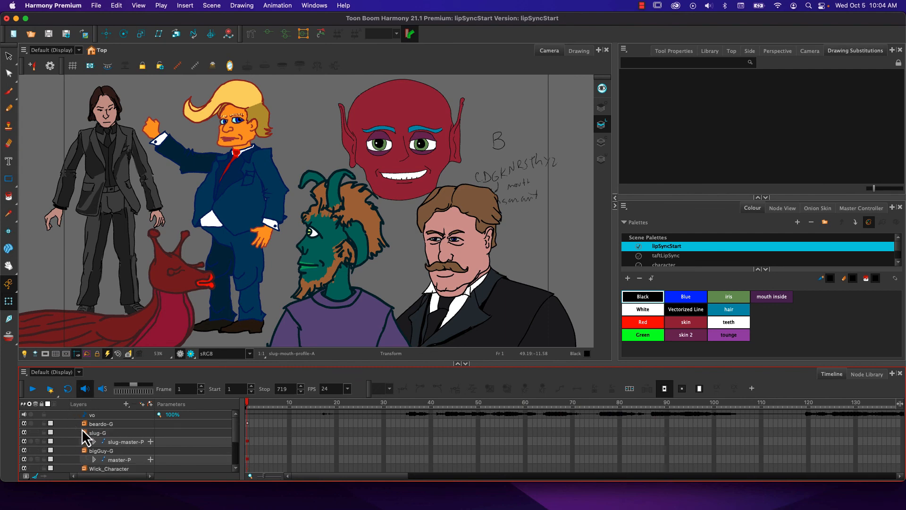
left_click(83, 433)
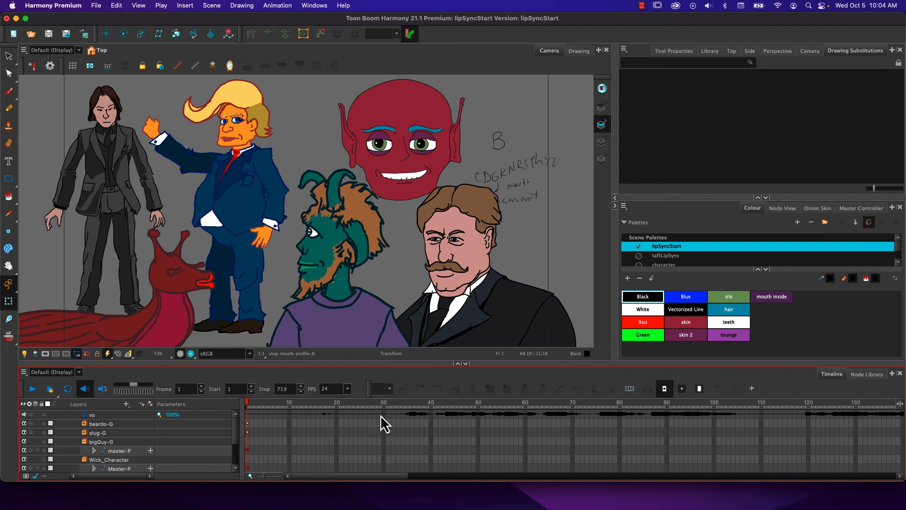
- Map the vo sound layer's lip-sync to the bigGuy character's mouth layer with the default mouth letters, and scrub the first 25 frames to check it
right_click(409, 415)
mouse_move(425, 406)
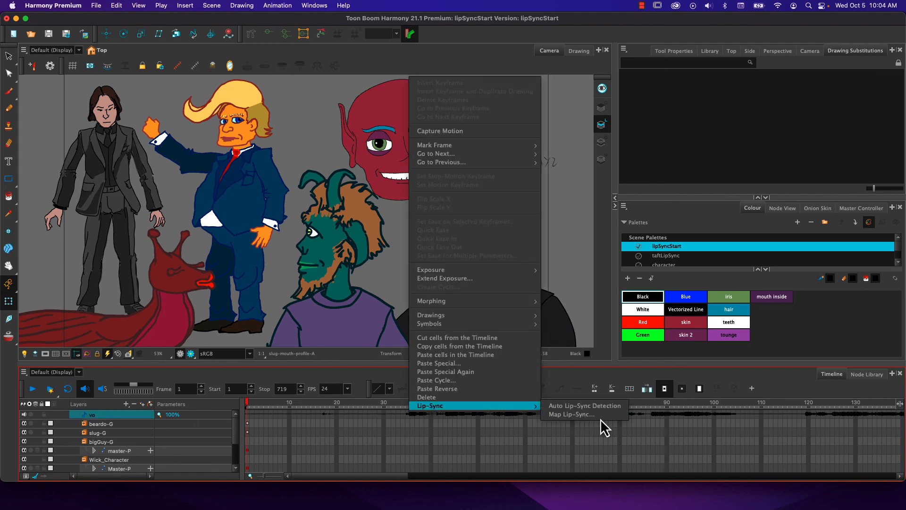
left_click(587, 414)
right_click(497, 415)
mouse_move(525, 409)
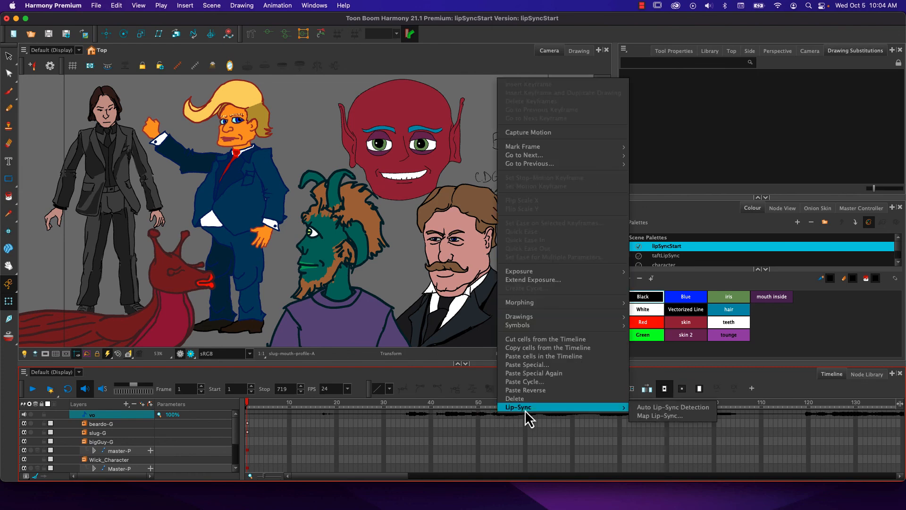
left_click(656, 416)
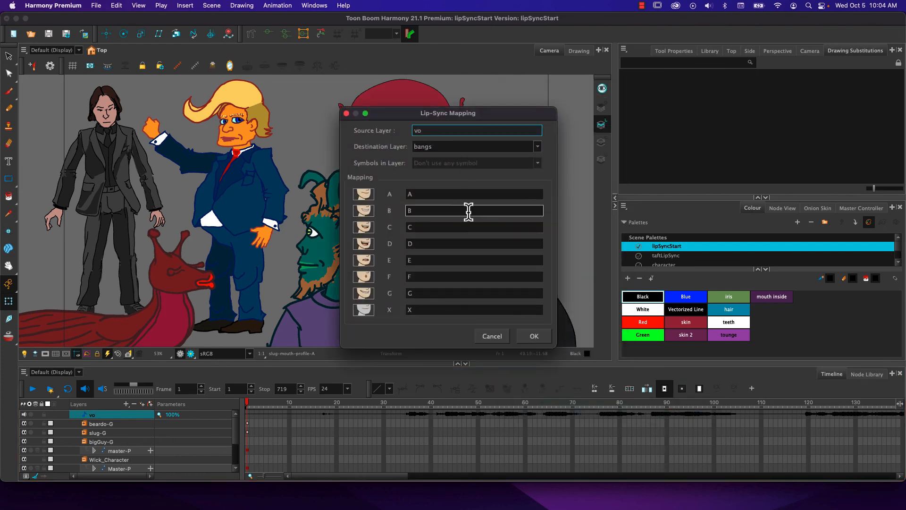
left_click(461, 147)
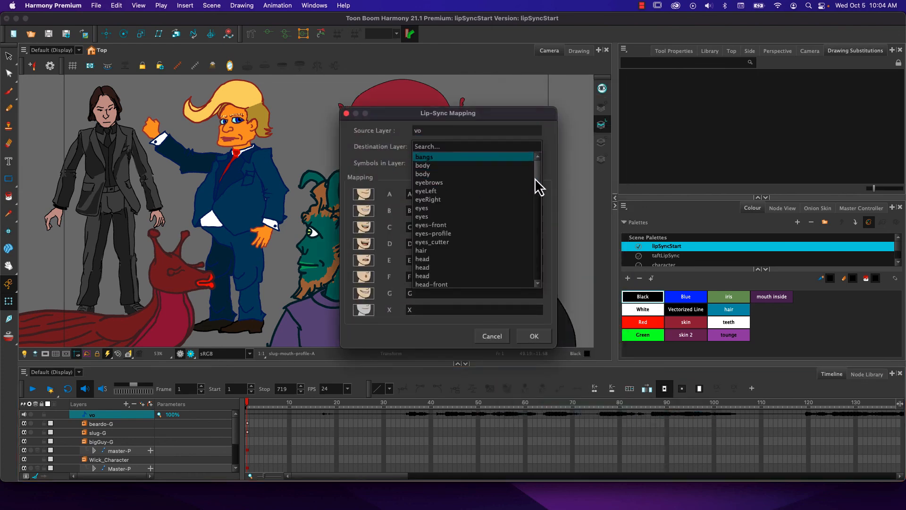
left_click_drag(537, 186, 533, 226)
left_click(466, 248)
left_click(534, 336)
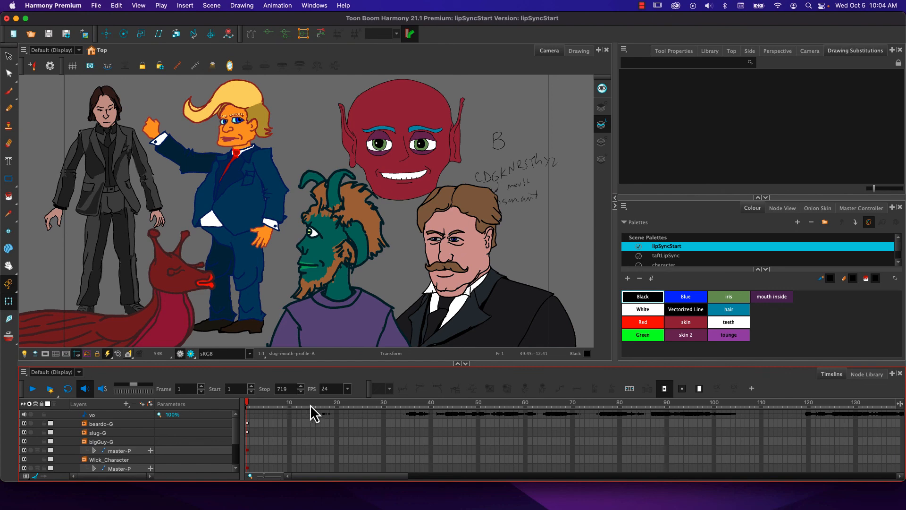
left_click_drag(310, 405, 361, 403)
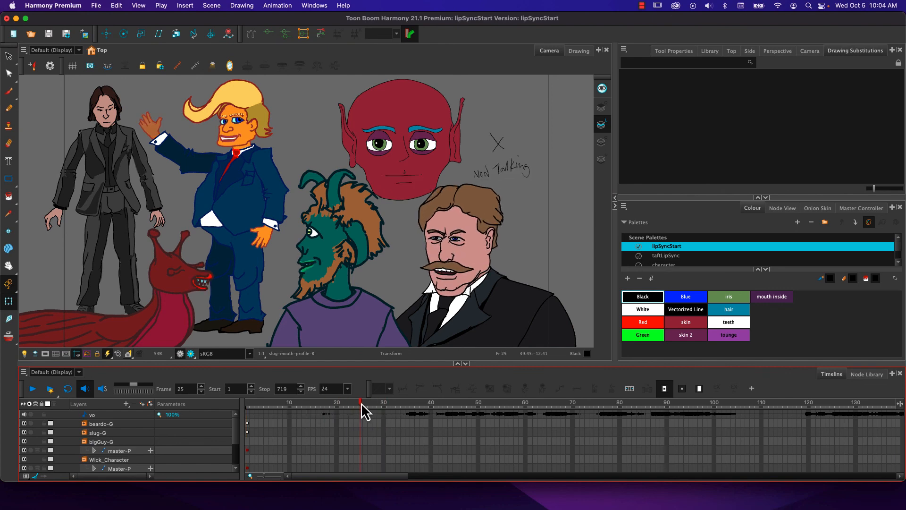
left_click_drag(362, 404, 279, 400)
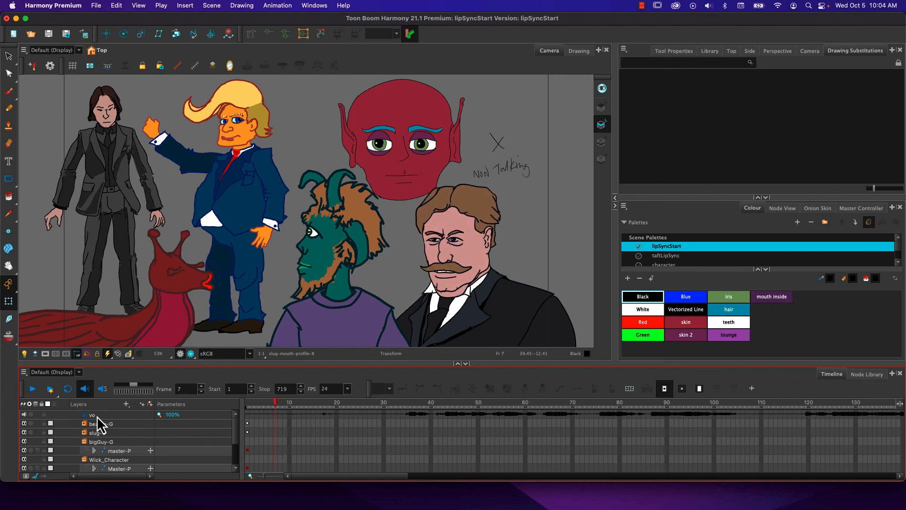
- Collapse the bigGuy-G group, and rename the mouth drawing layer inside Wick_Character as mouth-wick
left_click(85, 442)
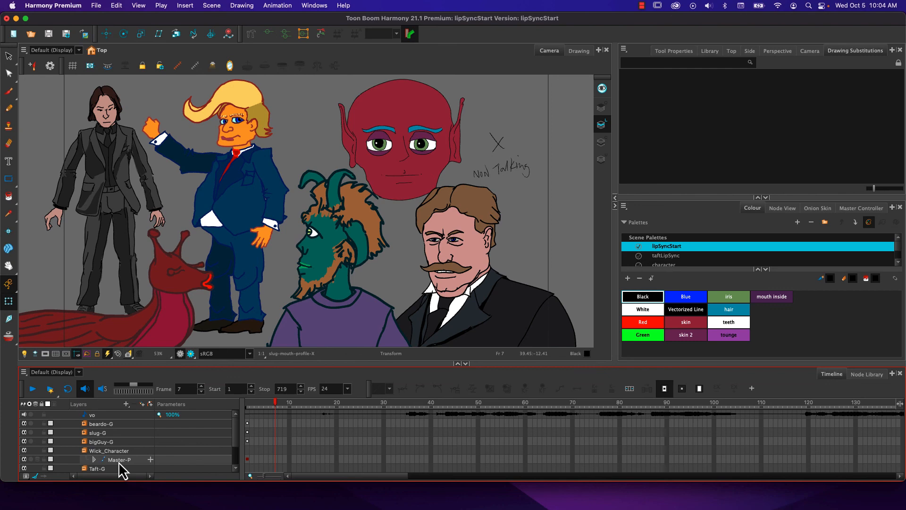
left_click(93, 460)
scroll(237, 423, "down", 5)
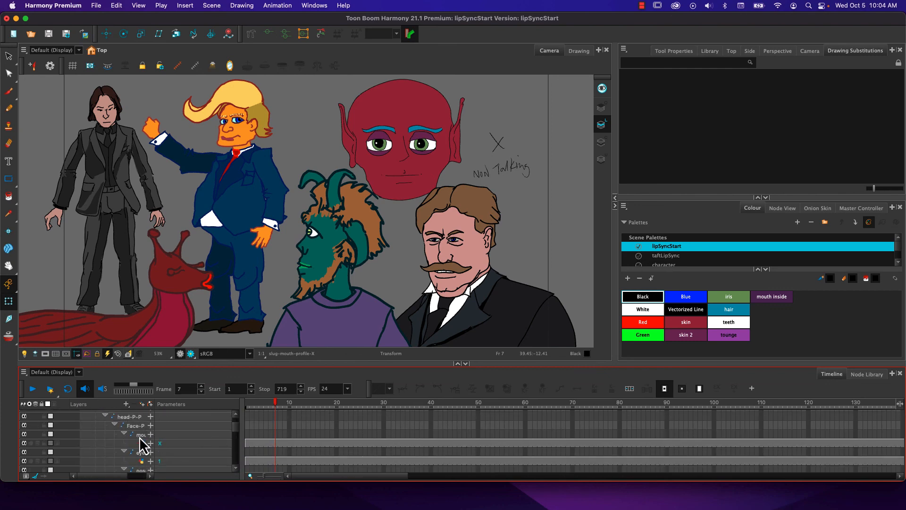
left_click(139, 437)
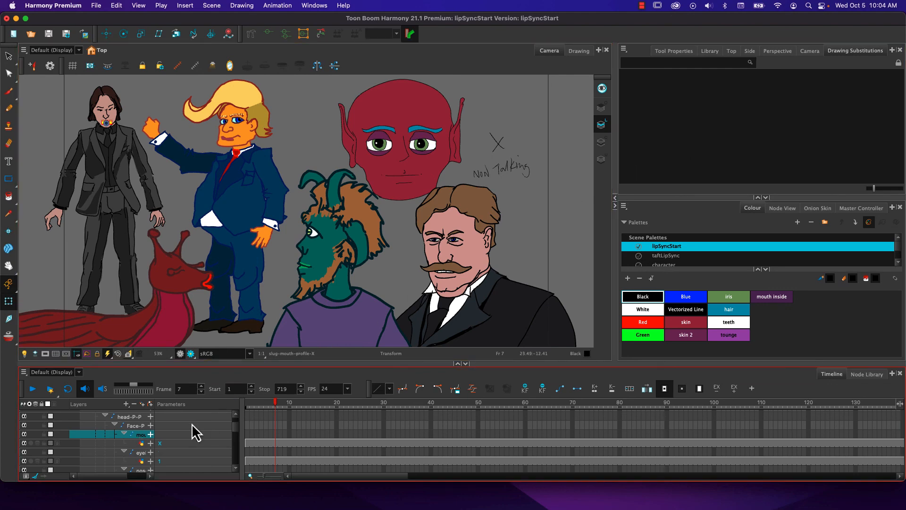
left_click(140, 445)
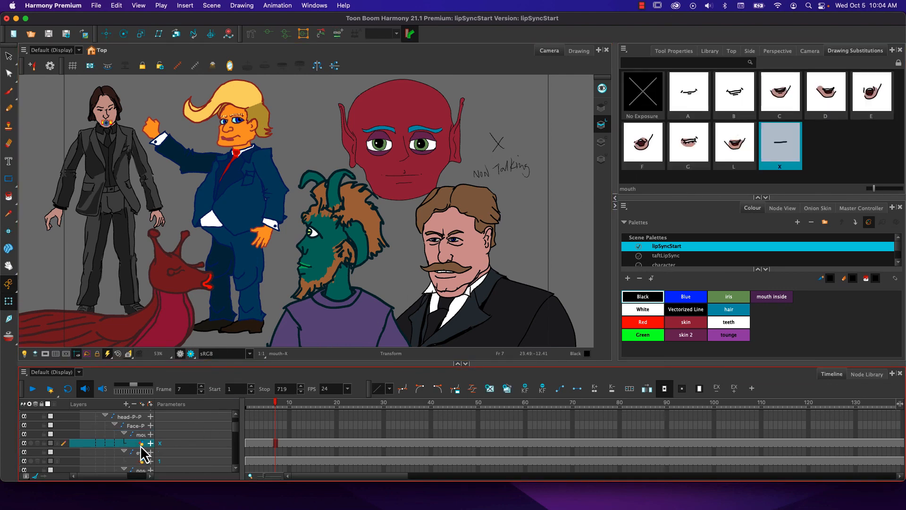
double_click(141, 445)
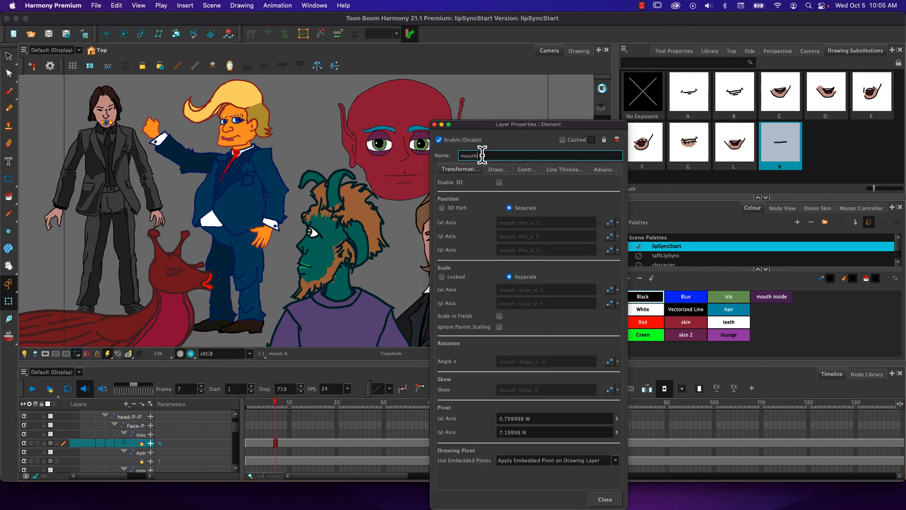
type("-wick")
left_click(606, 499)
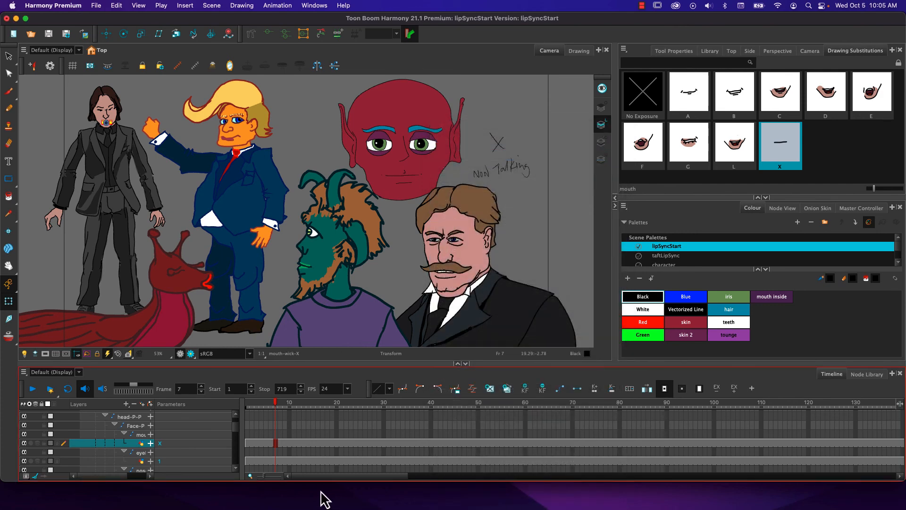
- Collapse the Wick_Character group, and rename the mouth drawing layer inside Taft-G as mouth-taft
scroll(238, 427, "up", 2)
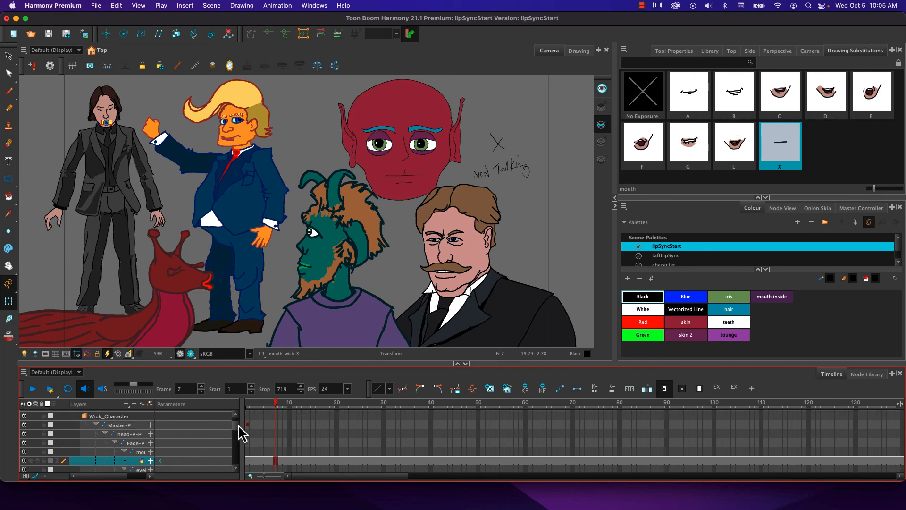
left_click(86, 422)
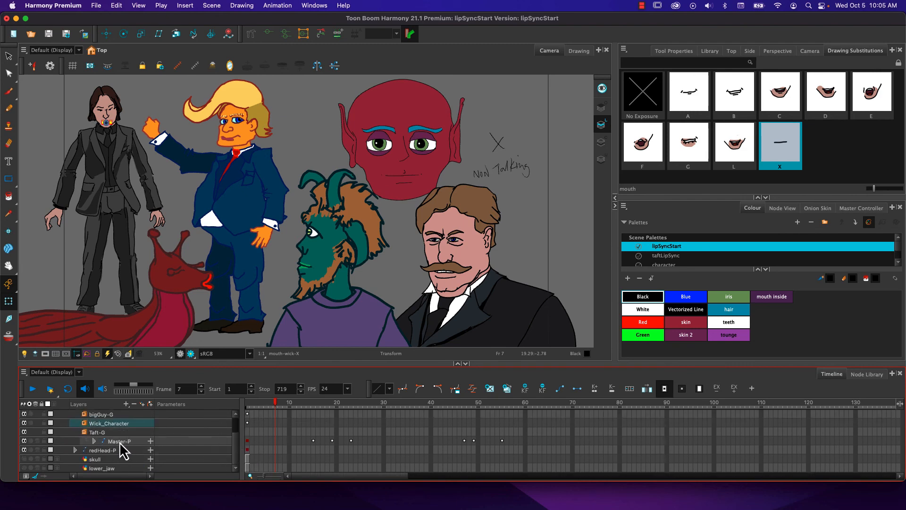
left_click(95, 441)
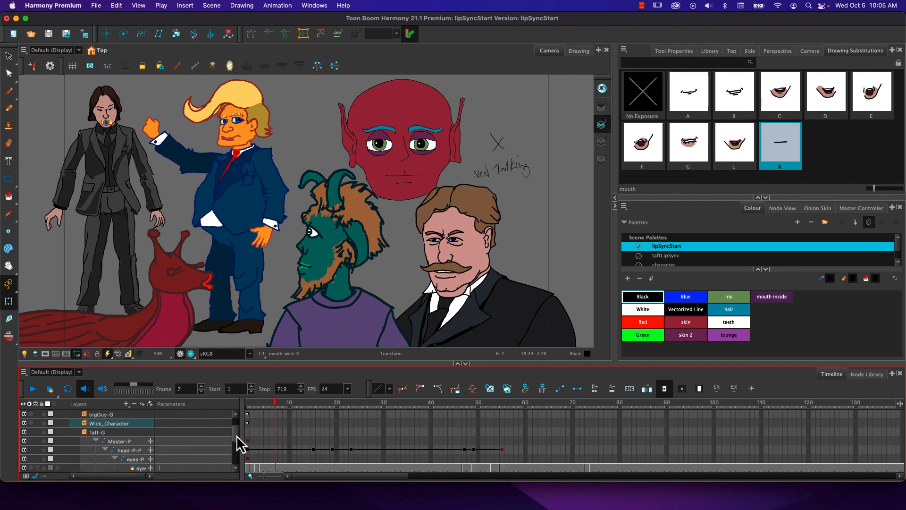
scroll(234, 437, "down", 4)
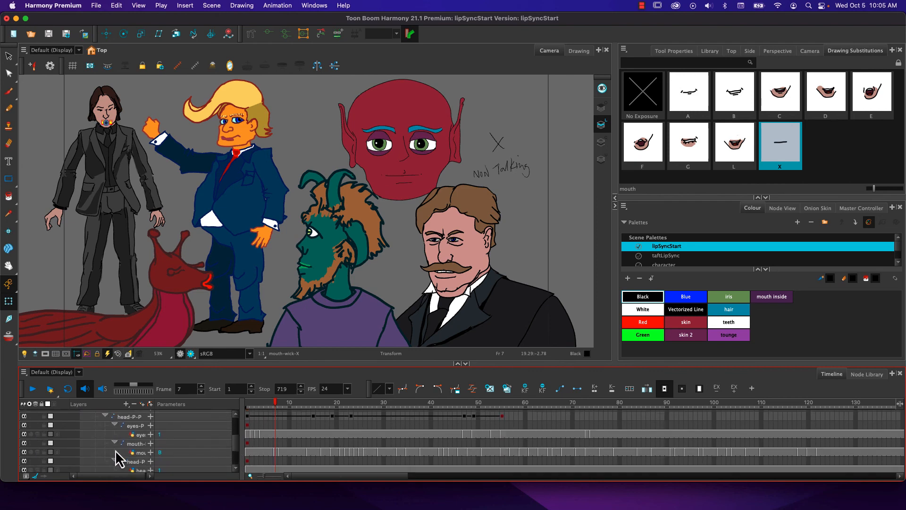
double_click(135, 453)
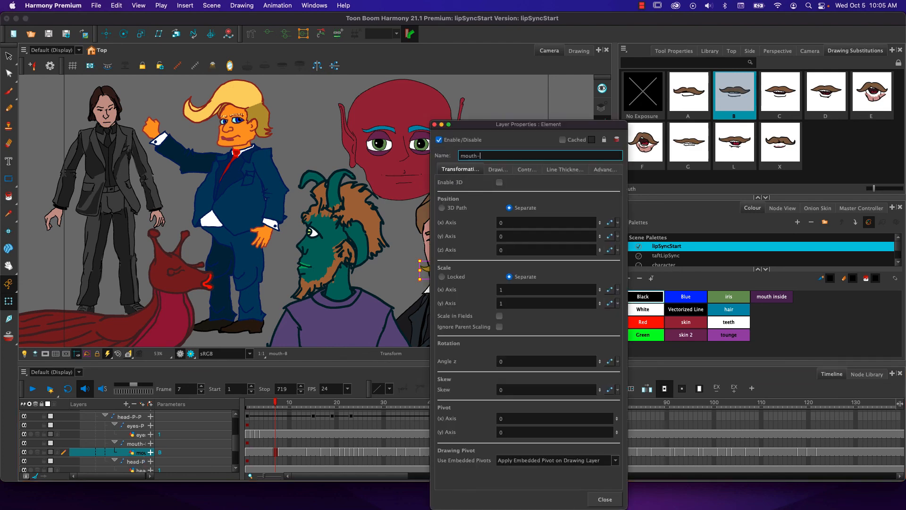
type("-taft")
left_click(606, 501)
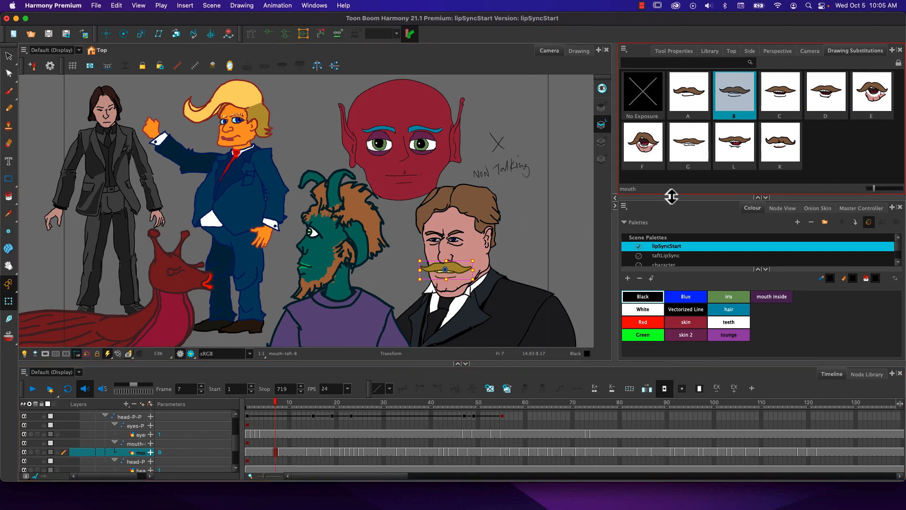
- Compare the mouth-taft drawing substitutions F, E, G, A, L, B and X on frame 7, finishing on drawing A
left_click(647, 156)
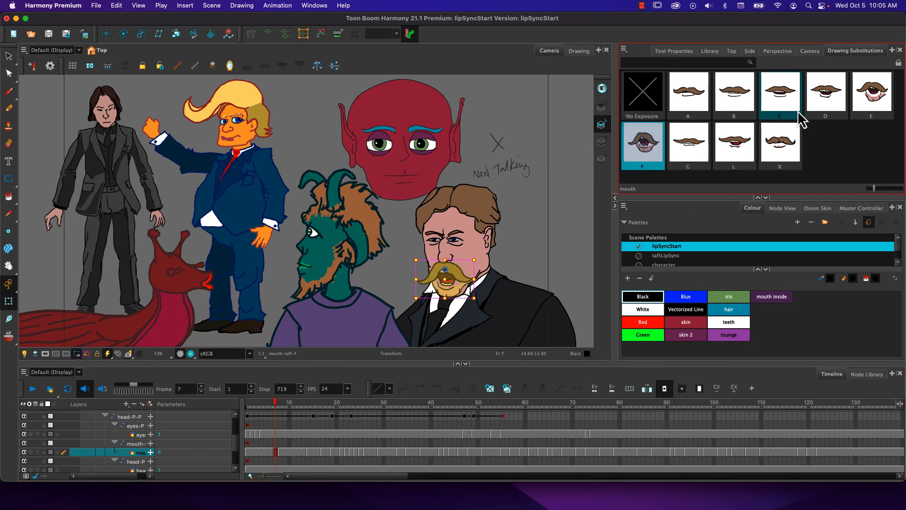
left_click(864, 108)
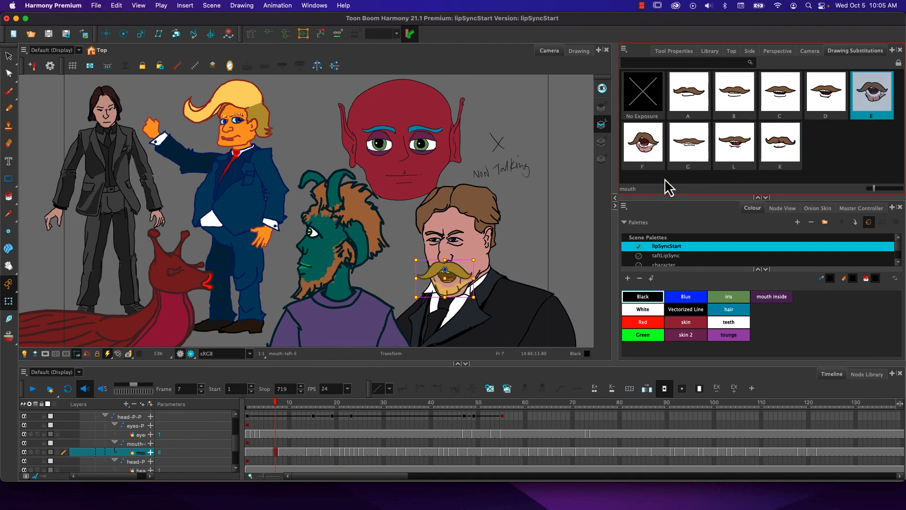
left_click(691, 143)
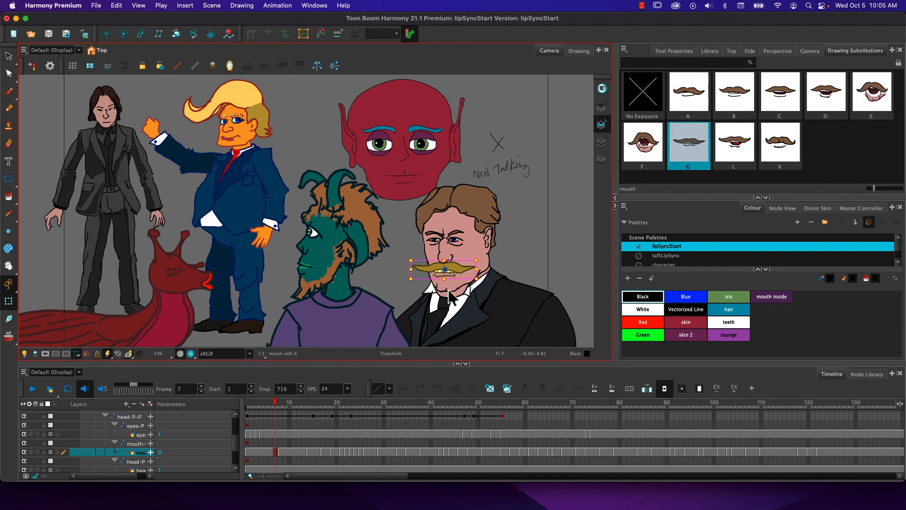
left_click(642, 163)
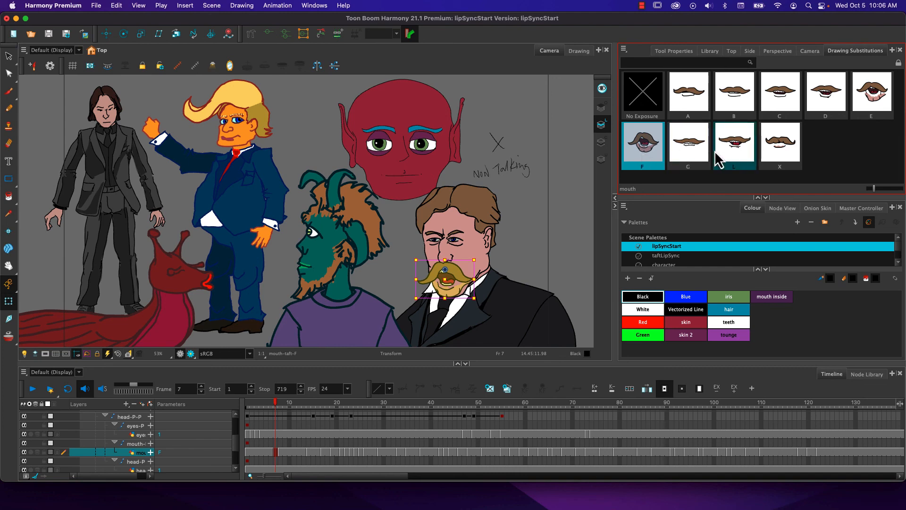
left_click(862, 94)
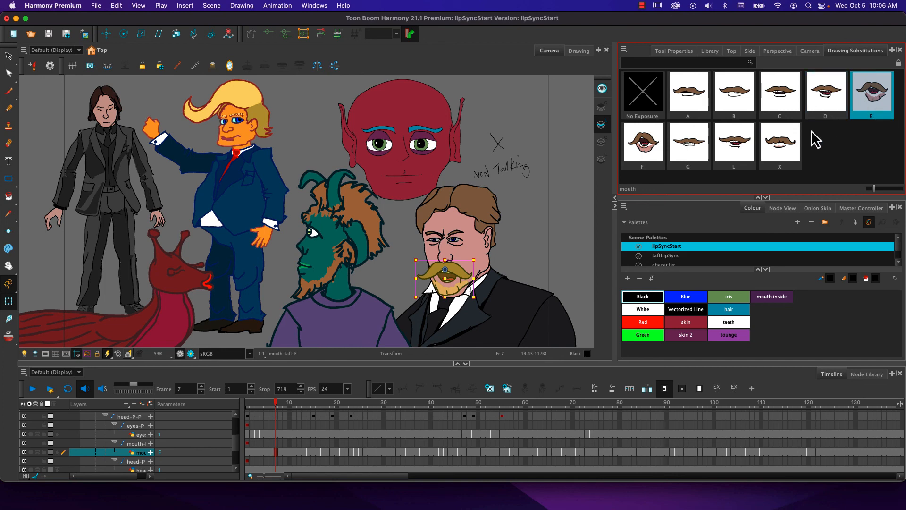
left_click(639, 158)
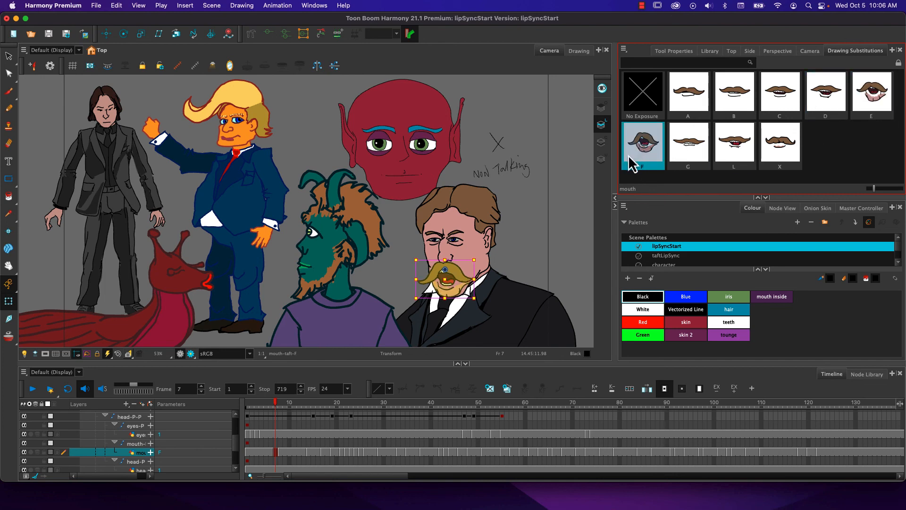
left_click(688, 92)
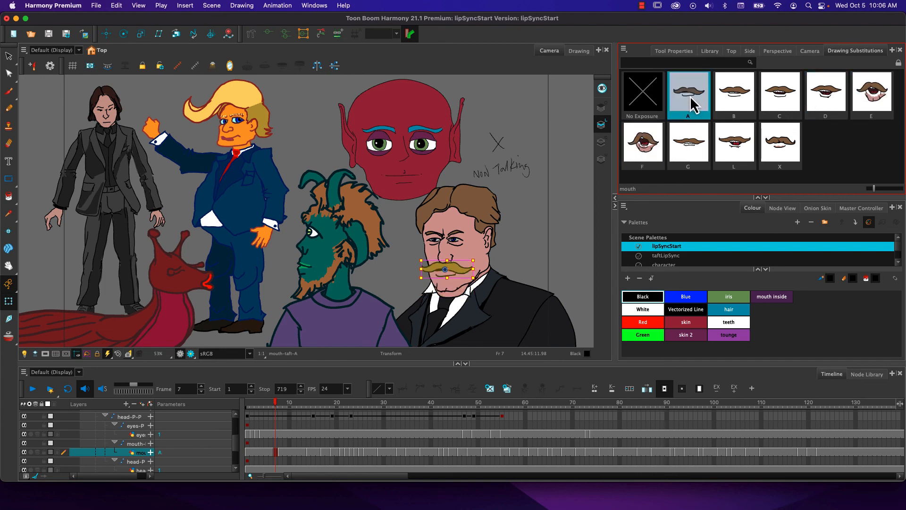
left_click(704, 145)
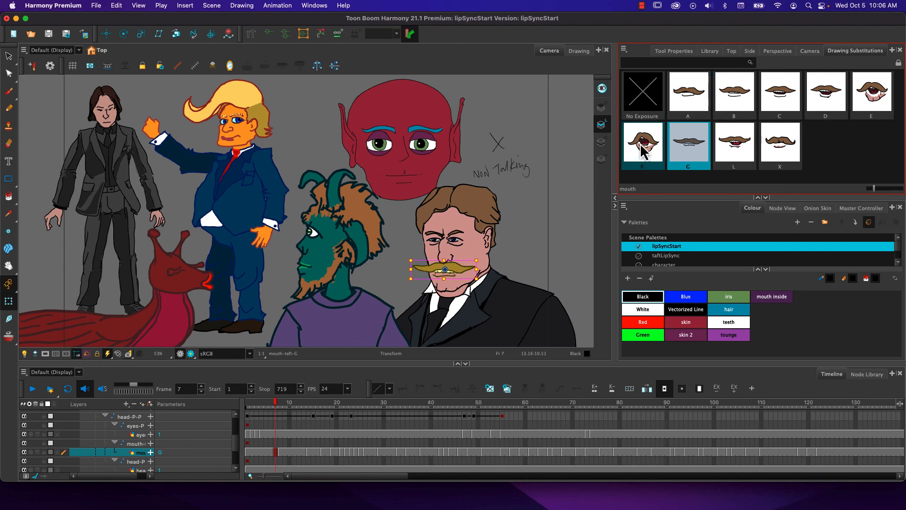
left_click(730, 143)
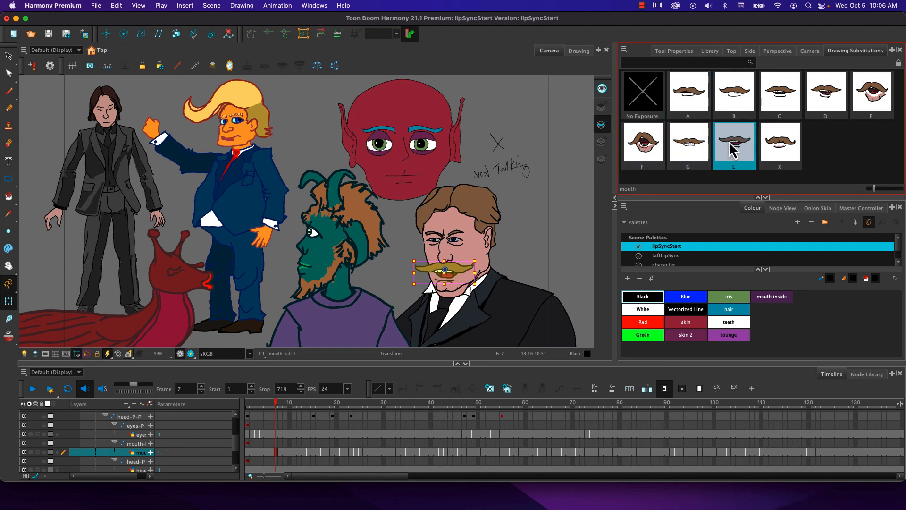
left_click(690, 147)
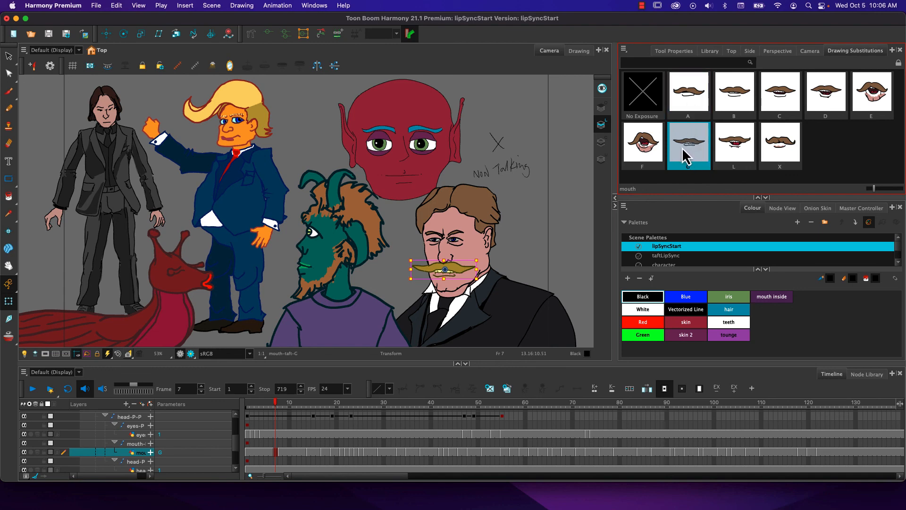
left_click(734, 108)
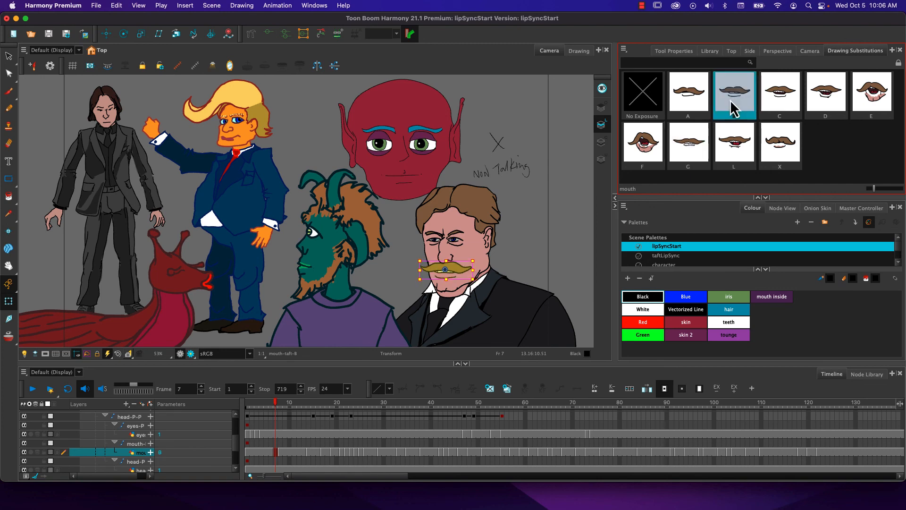
left_click(775, 154)
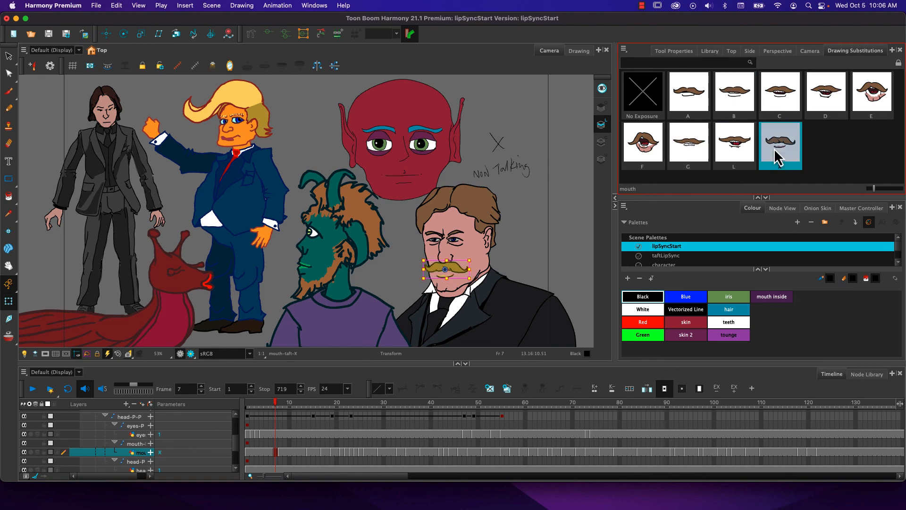
left_click(699, 109)
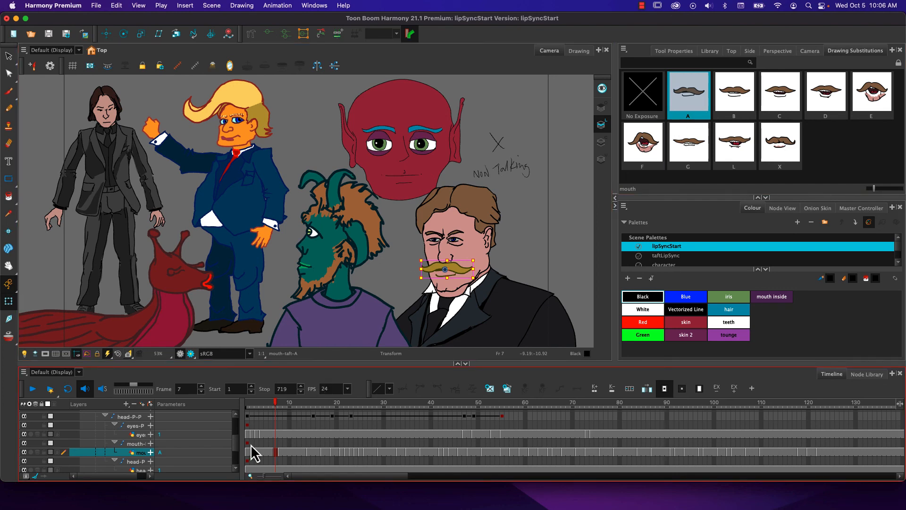
- Map the vo sound layer's lip-sync to the mouth-wick layer, keeping the default mouth letters
scroll(290, 419, "up", 5)
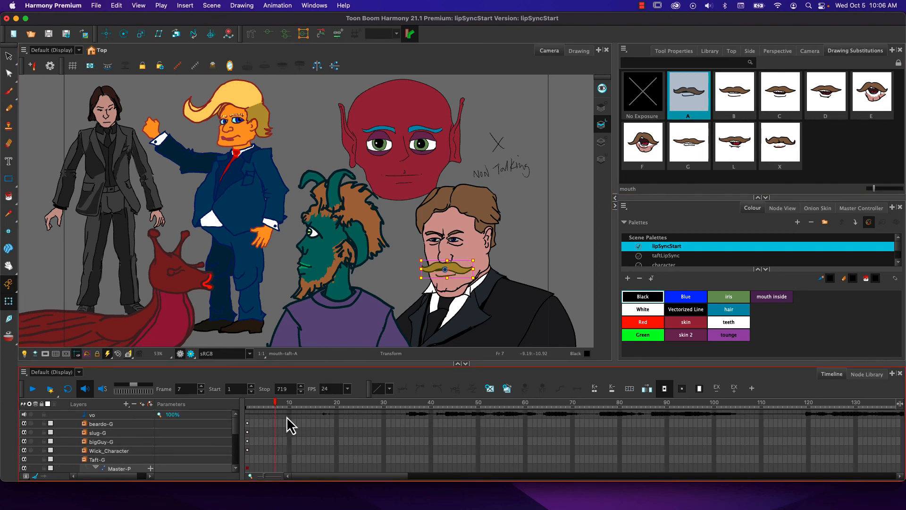
right_click(288, 416)
mouse_move(299, 409)
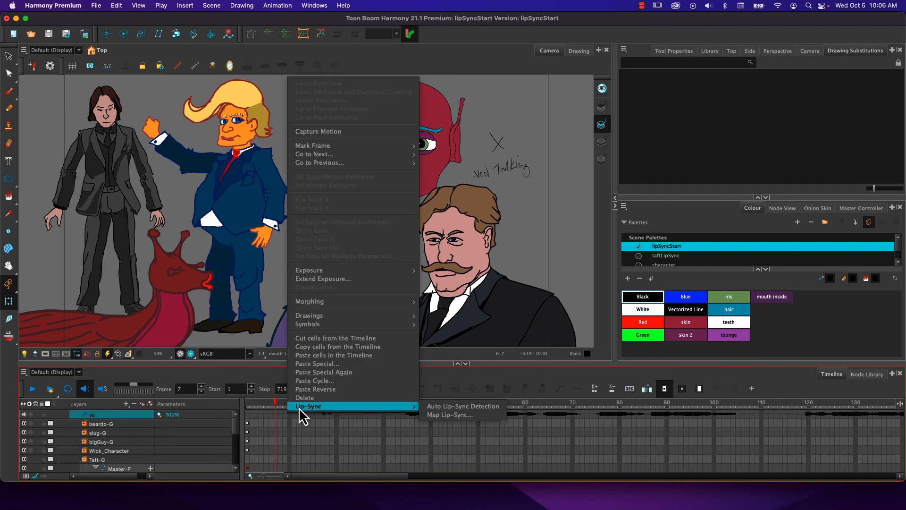
left_click(444, 421)
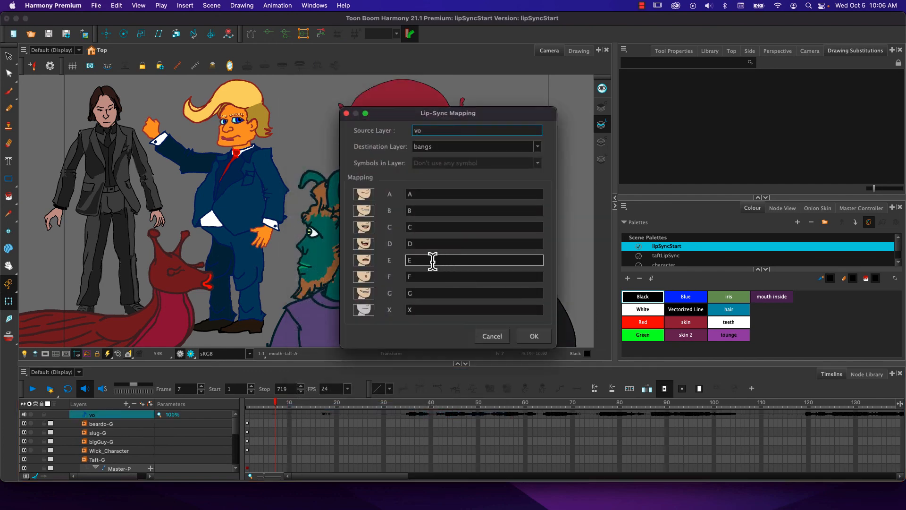
left_click(460, 144)
scroll(444, 273, "down", 10)
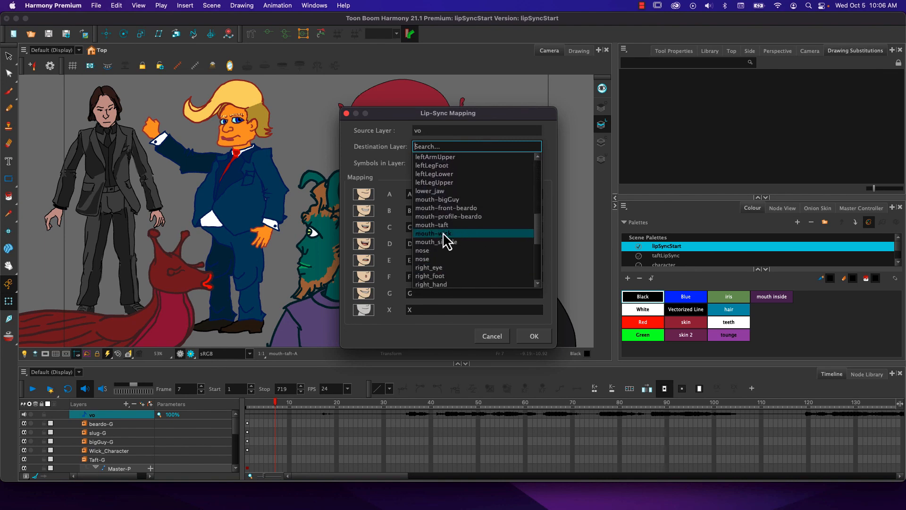
left_click(441, 236)
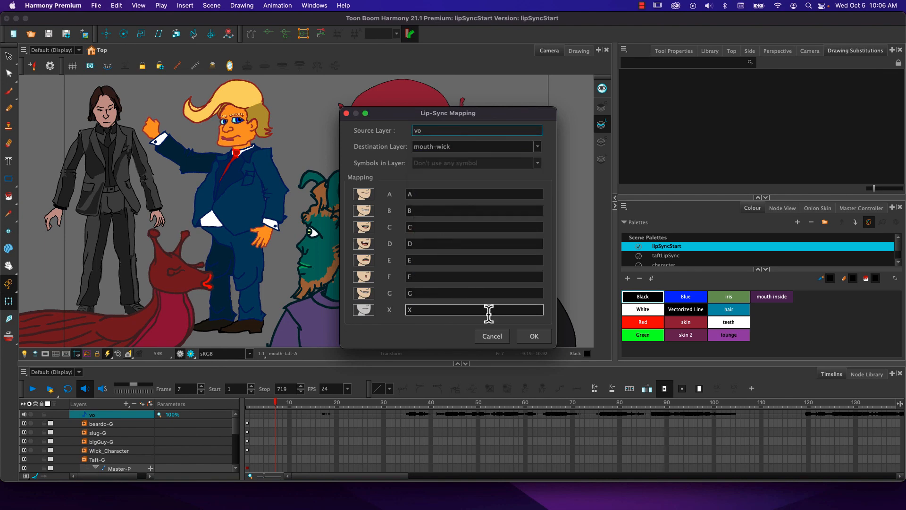
left_click(539, 337)
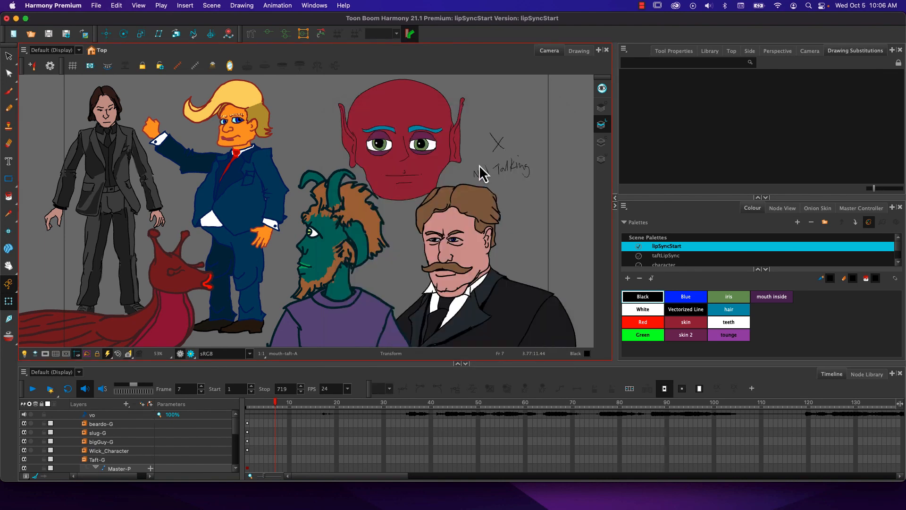
- Map the vo sound layer's lip-sync to the mouth-taft layer, keeping the default mouth letters
right_click(421, 415)
mouse_move(459, 406)
left_click(562, 416)
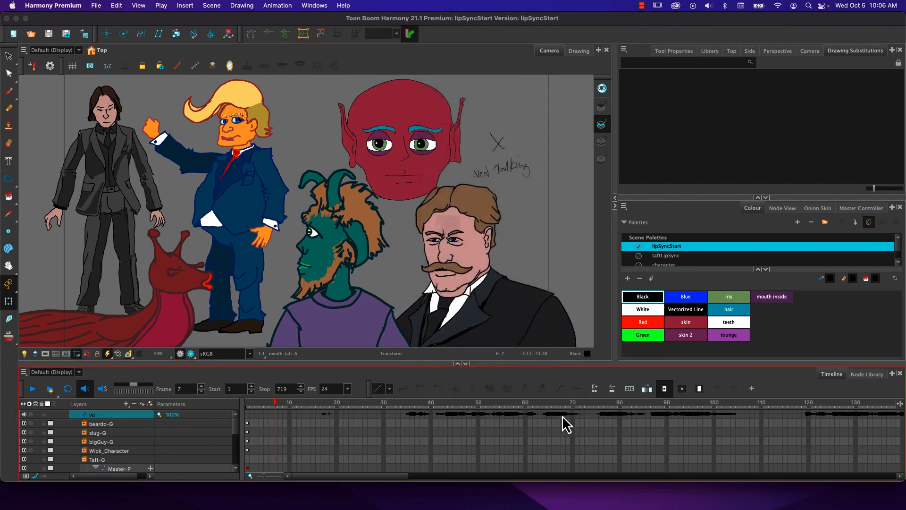
left_click(453, 147)
scroll(465, 253, "down", 10)
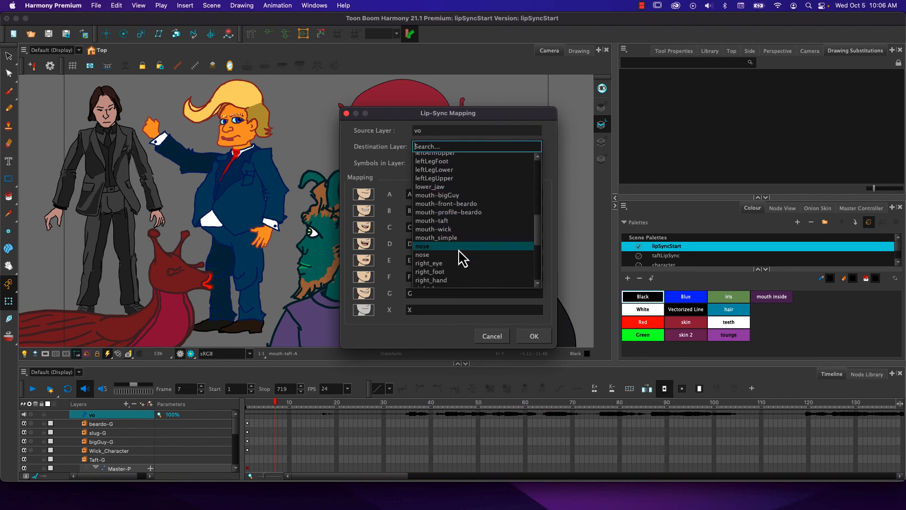
left_click(453, 221)
left_click(541, 343)
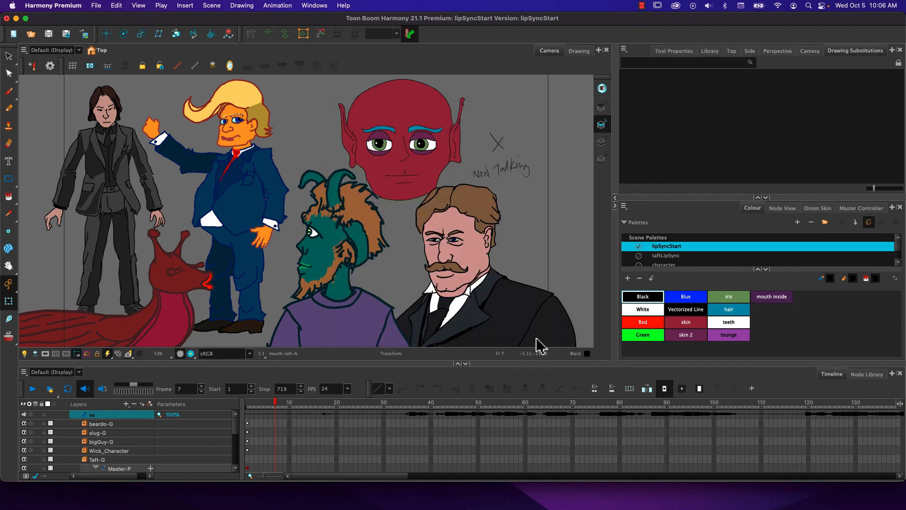
- Scrub the opening frames to about frame 47 to check the mouths, return to frame 1 and play the scene with sound
left_click(258, 404)
left_click_drag(258, 405, 460, 370)
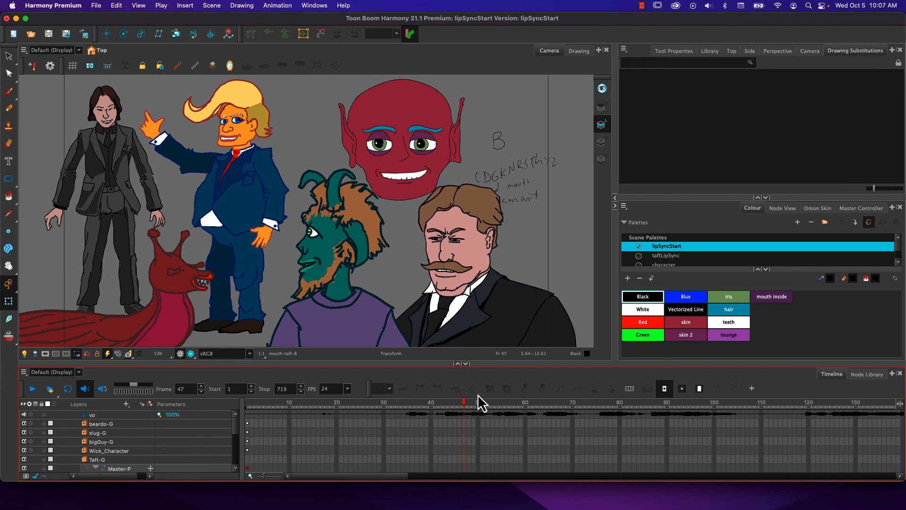
left_click_drag(467, 404, 200, 400)
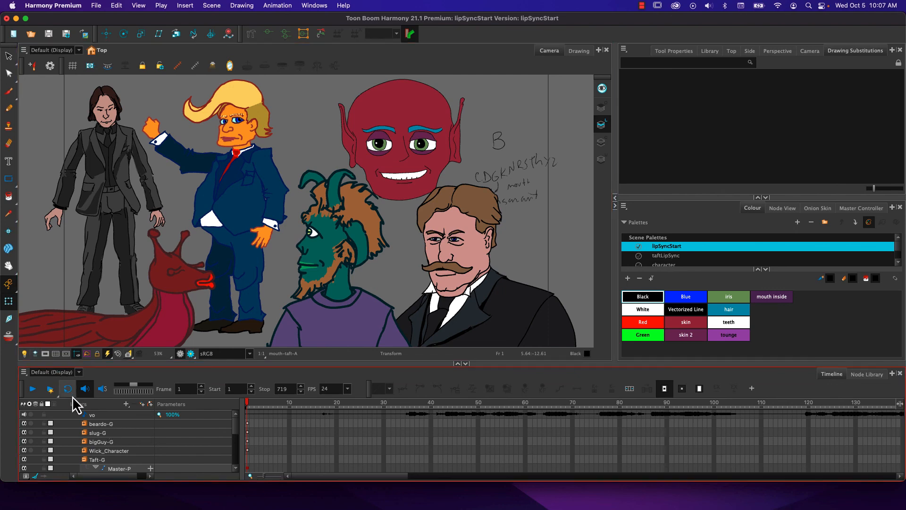
left_click(31, 390)
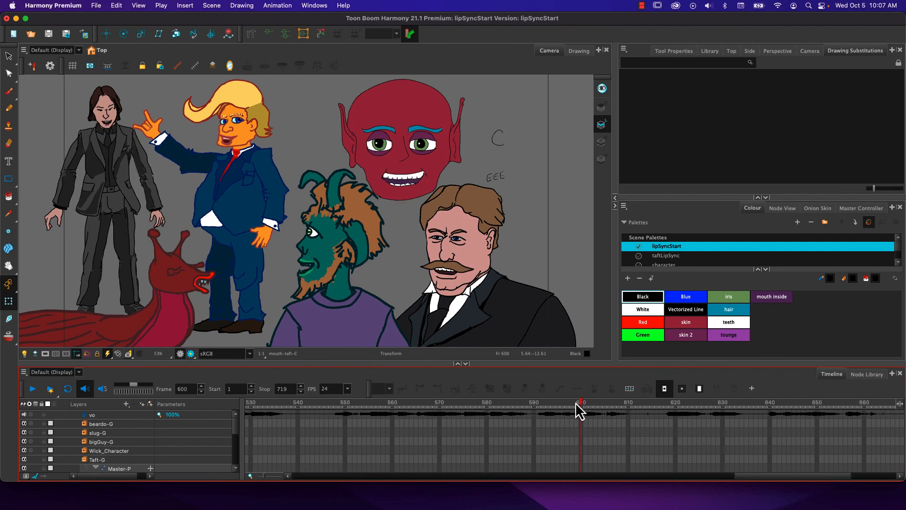
- Scrub forward and back from frame 600 to check the characters' lip-sync, stopping on frame 389
left_click_drag(576, 403, 711, 402)
left_click_drag(568, 400, 352, 393)
mouse_move(287, 392)
left_mouse_down()
mouse_move(254, 392)
mouse_move(356, 403)
mouse_move(231, 389)
mouse_move(380, 389)
mouse_move(375, 395)
mouse_move(370, 384)
mouse_move(379, 384)
mouse_move(368, 385)
left_mouse_up()
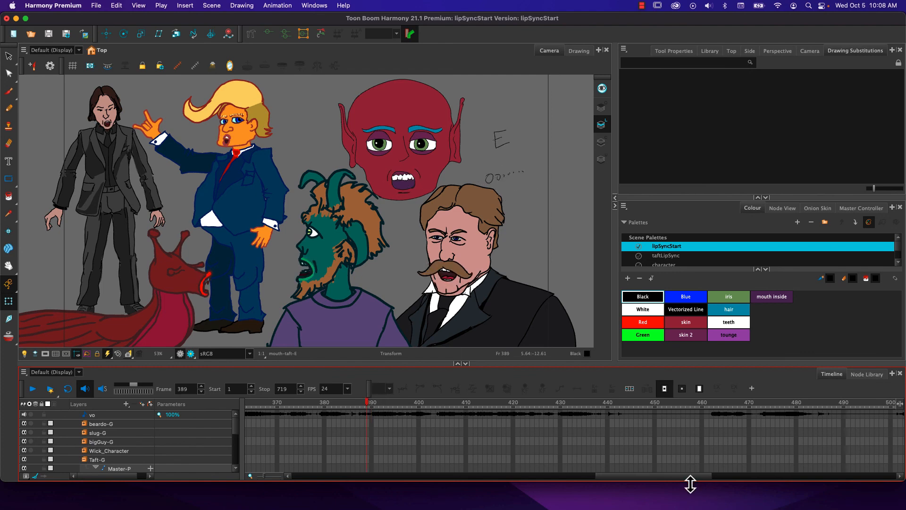
- Select Taft's mouth and the red head's mouth on frame 389 in turn to inspect their drawing substitutions
left_click_drag(674, 477, 353, 460)
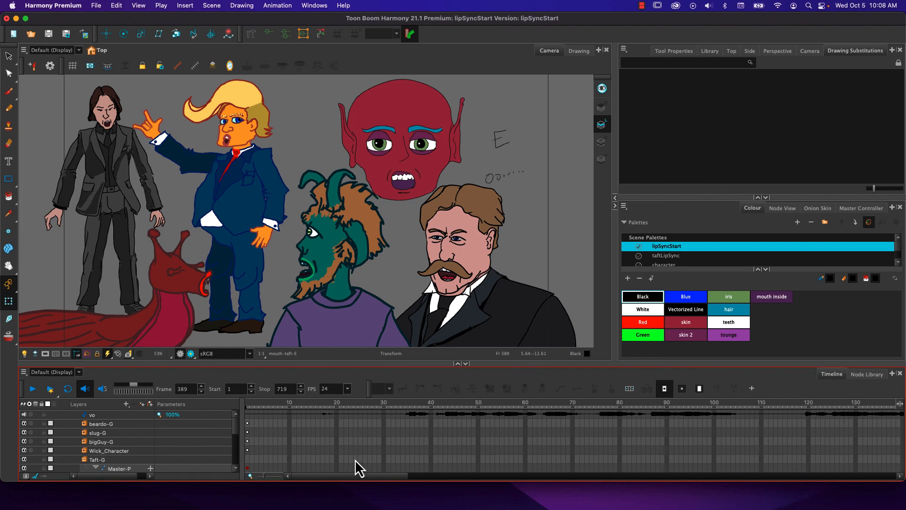
left_click(446, 292)
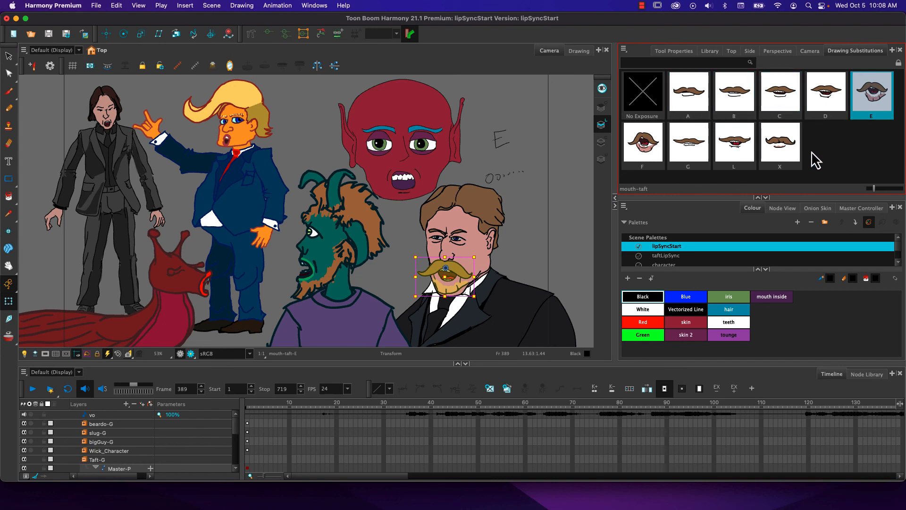
left_click(420, 114)
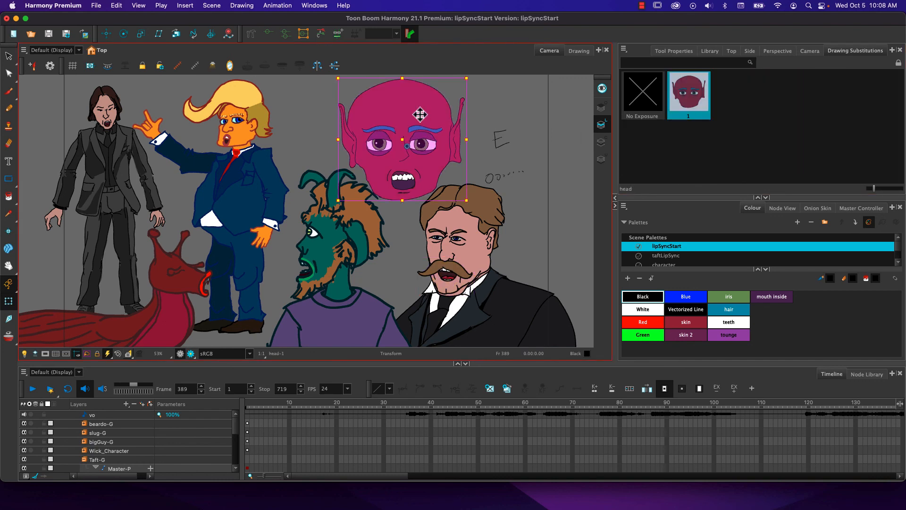
left_click(406, 185)
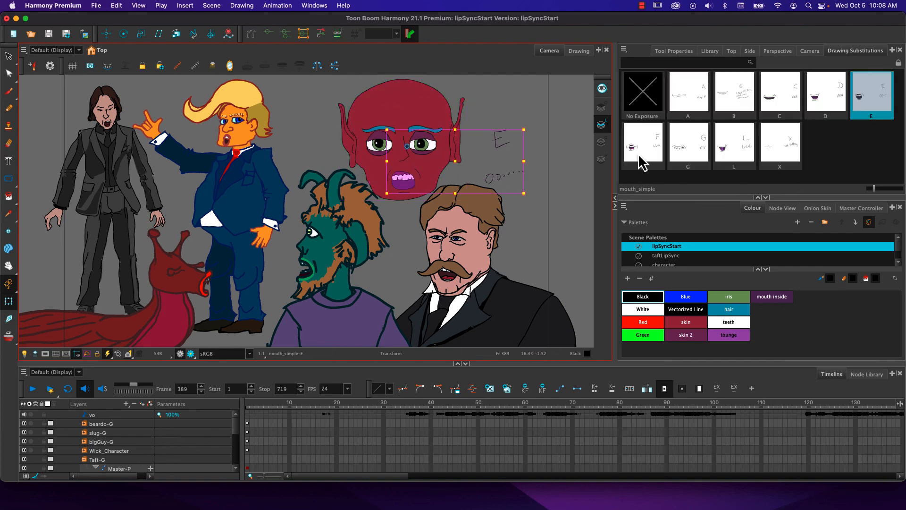